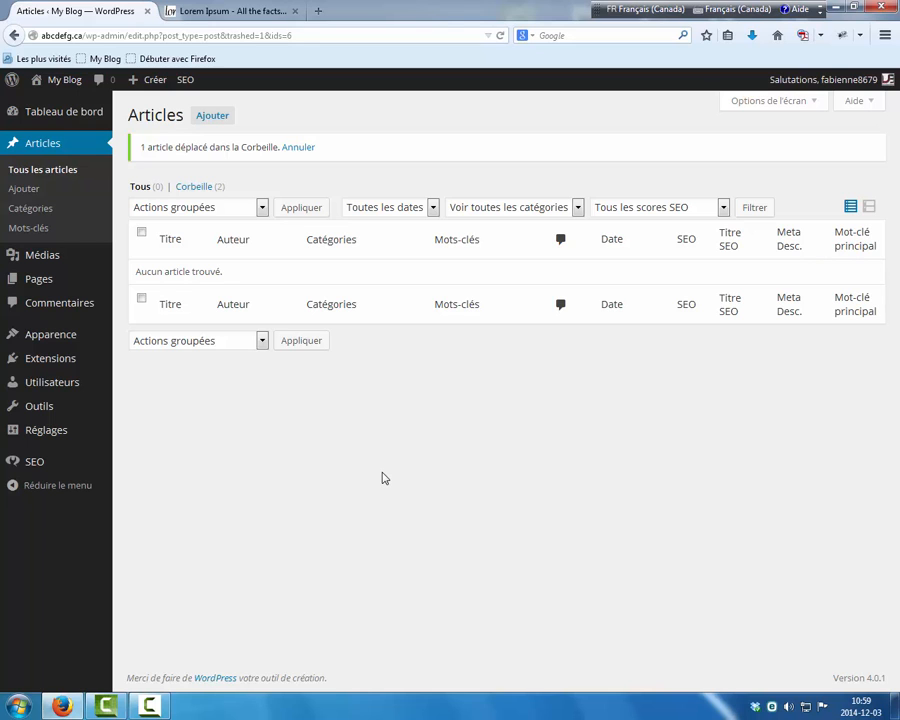
View the site's generated XML sitemap index from the Yoast SEO sitemap settings, and close it.
left_click(11, 468)
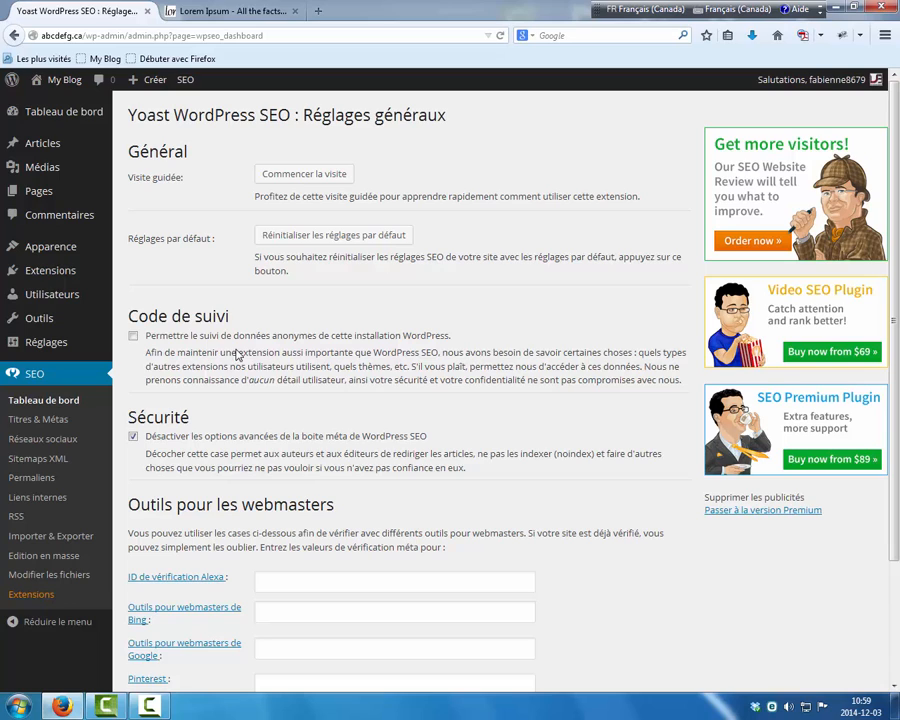
left_click(40, 466)
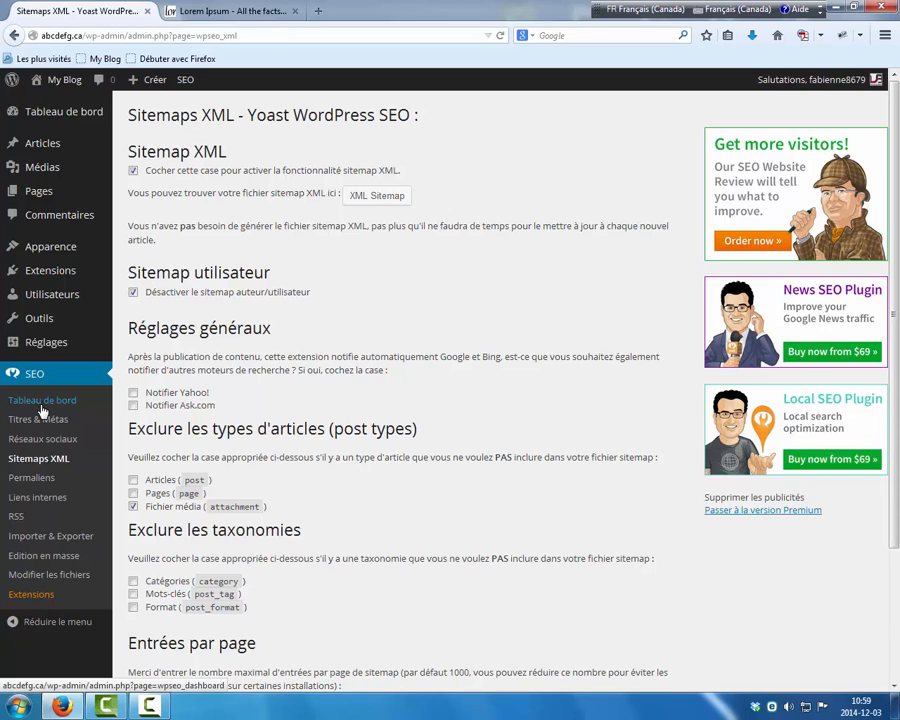
left_click(378, 196)
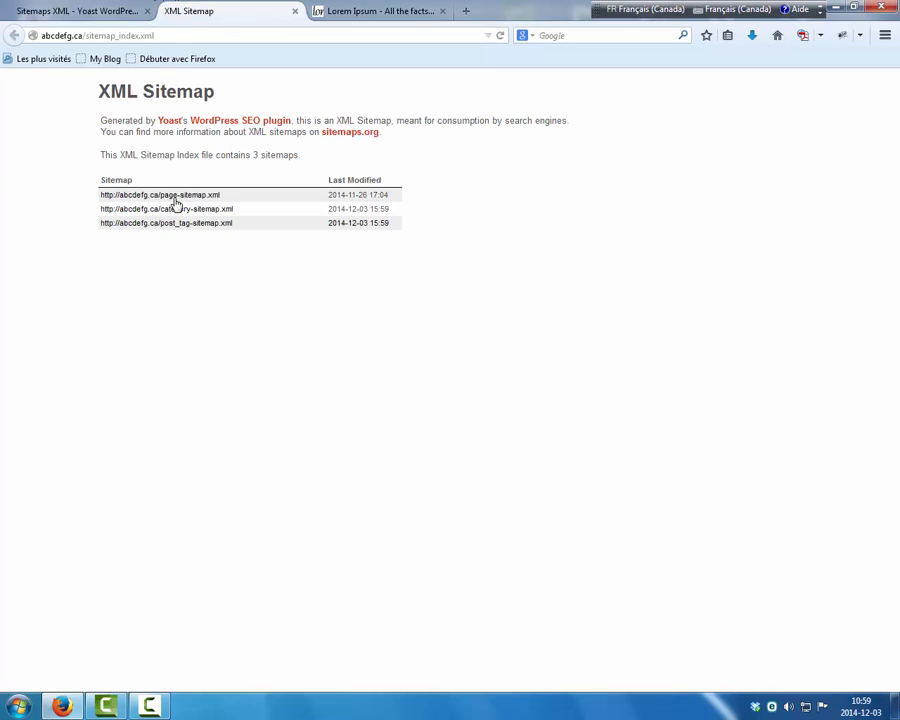
left_click(295, 12)
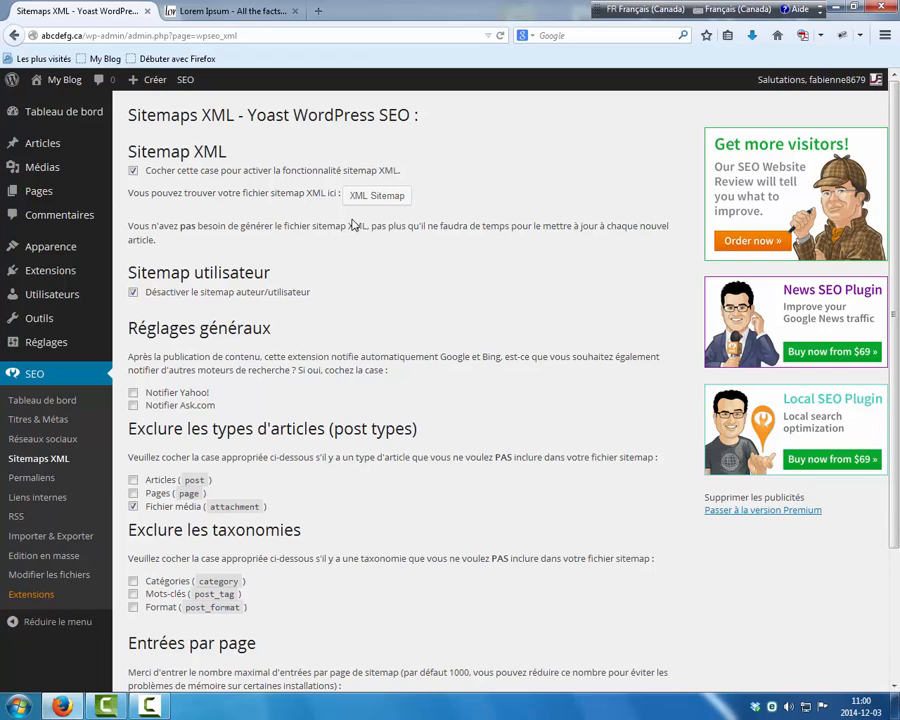
Open the article category Hébergements Web for editing and examine its identifier.
left_click(64, 151)
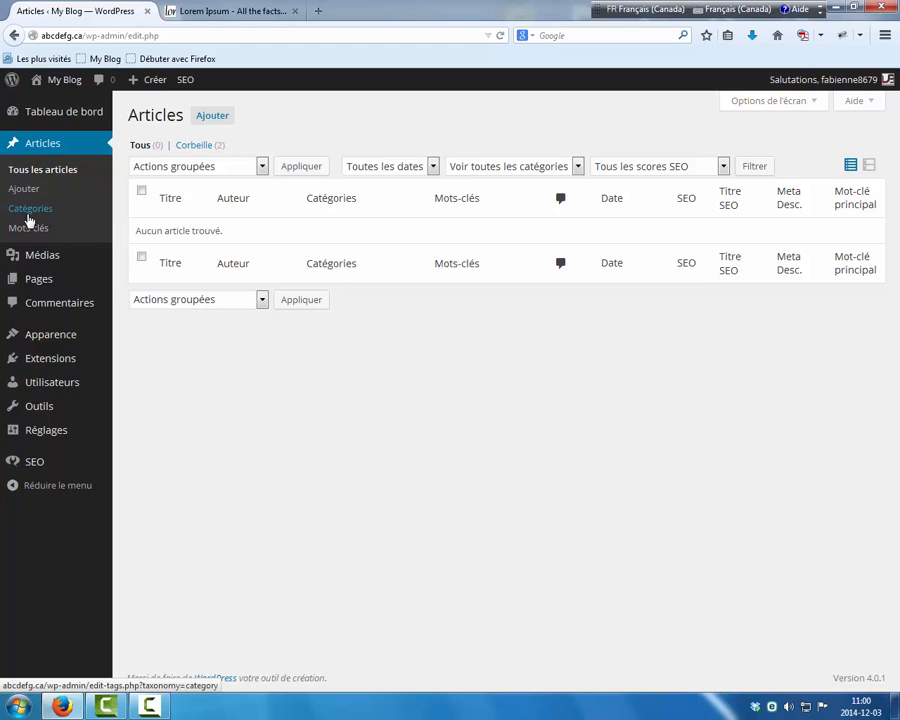
left_click(28, 216)
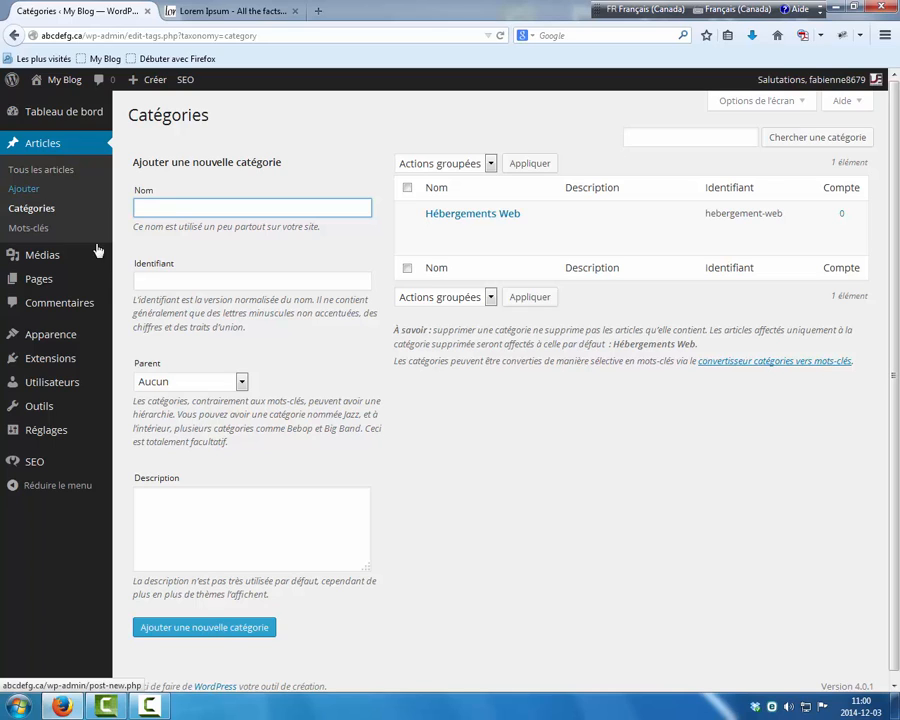
left_click(436, 236)
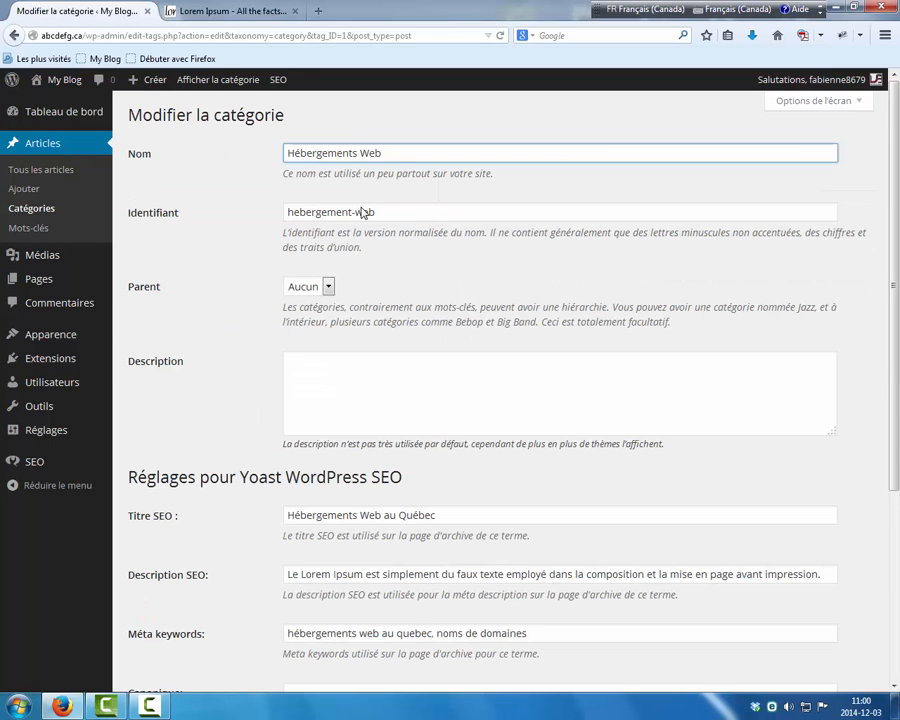
left_click_drag(372, 211, 236, 224)
left_click(229, 264)
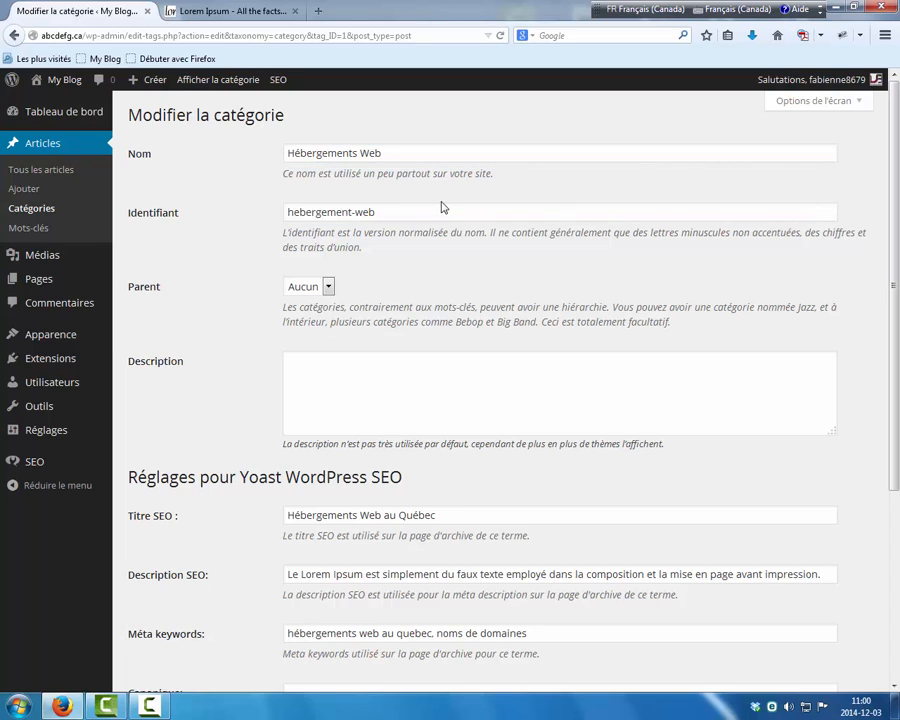
left_click_drag(418, 207, 267, 215)
left_click(268, 219)
left_click_drag(400, 211, 266, 218)
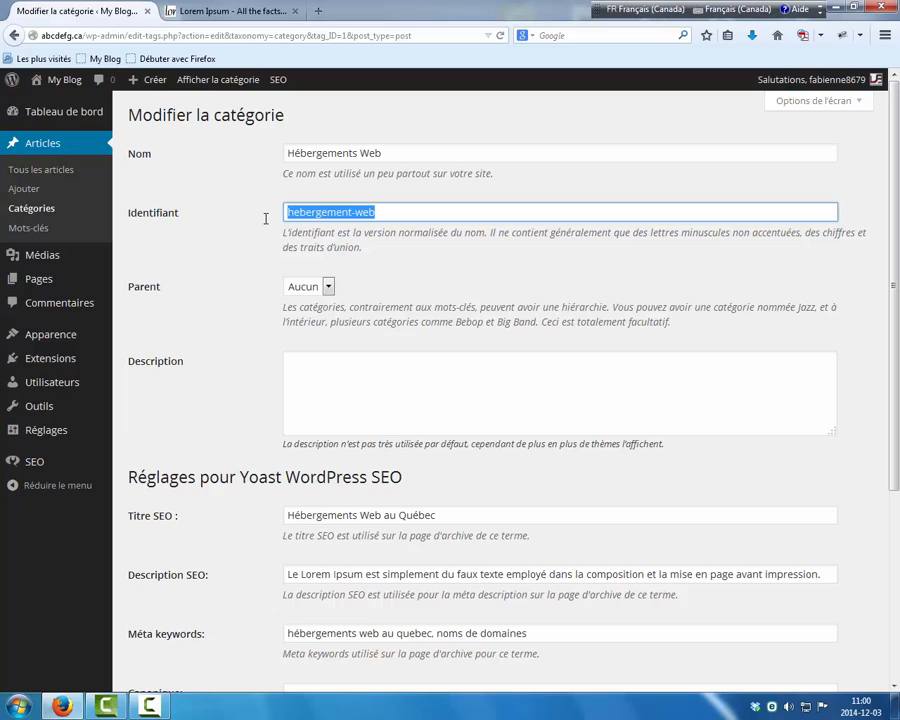
left_click(265, 220)
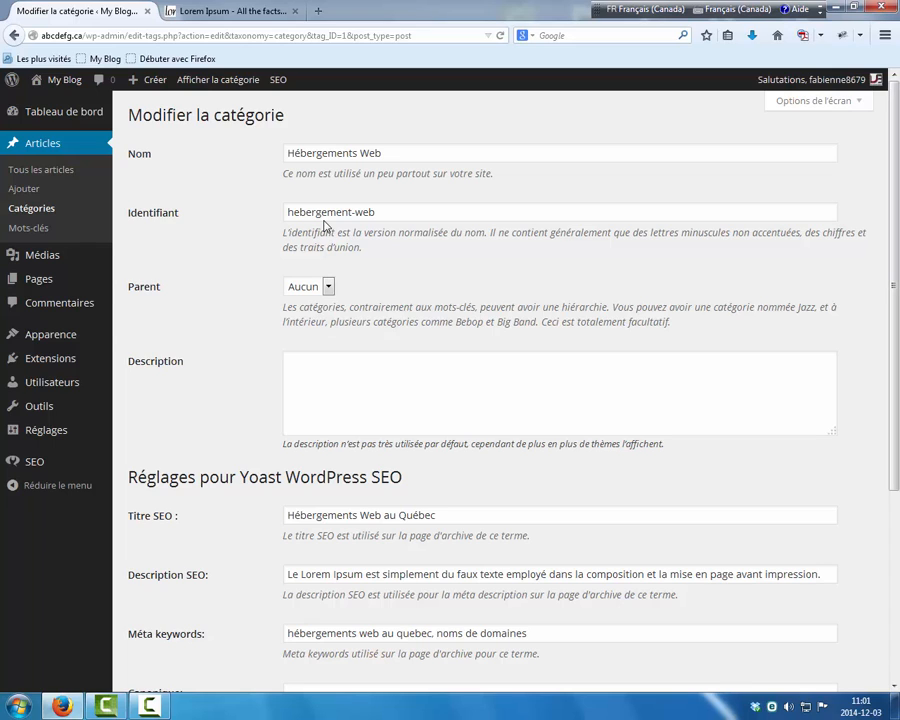
Examine the category's description field and its Yoast SEO title, description and meta keywords settings.
scroll(212, 363, "down", 2)
left_click(342, 291)
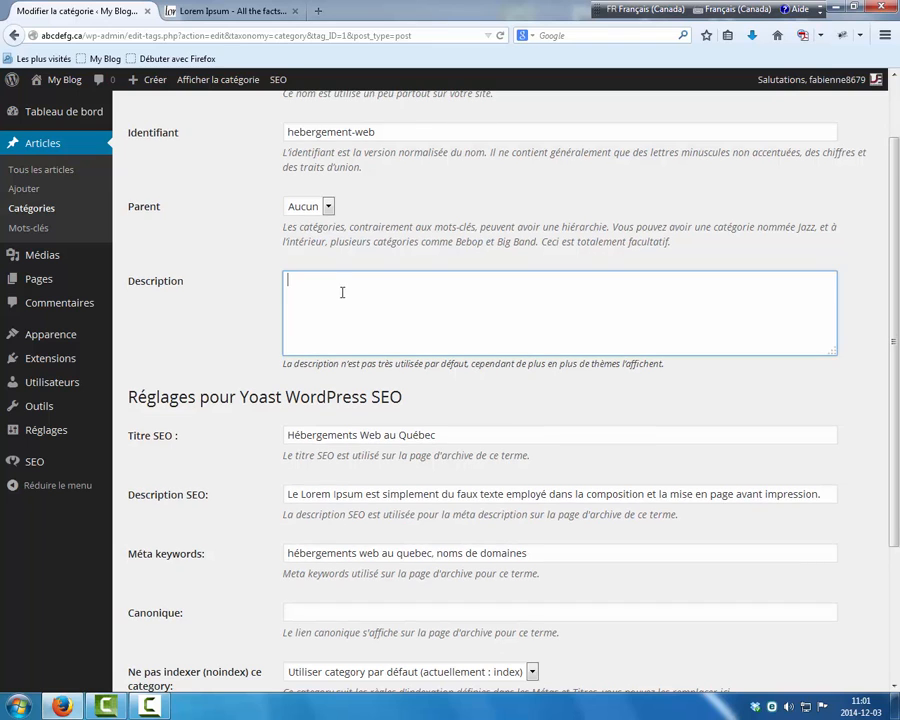
scroll(212, 296, "down", 1)
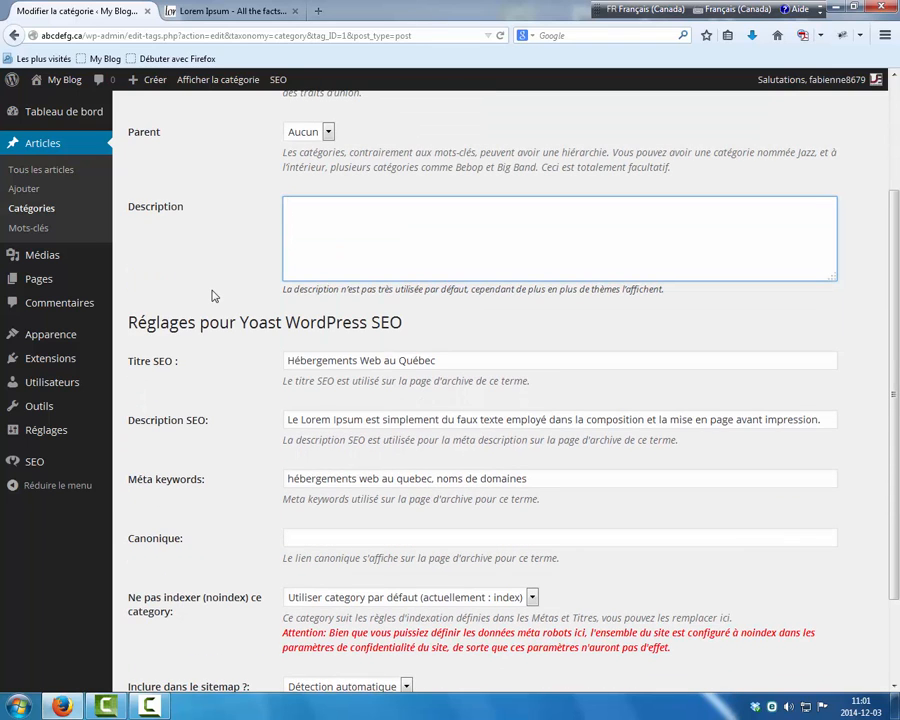
scroll(212, 296, "down", 2)
scroll(164, 256, "up", 1)
left_click_drag(127, 285, 335, 287)
left_click(335, 288)
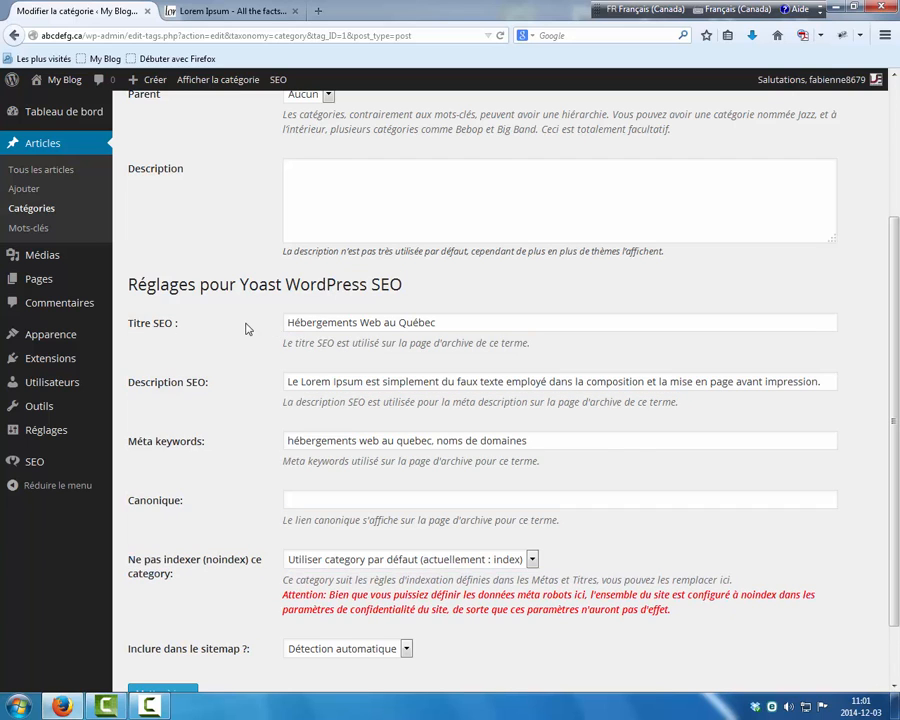
scroll(247, 327, "up", 2)
scroll(240, 315, "up", 1)
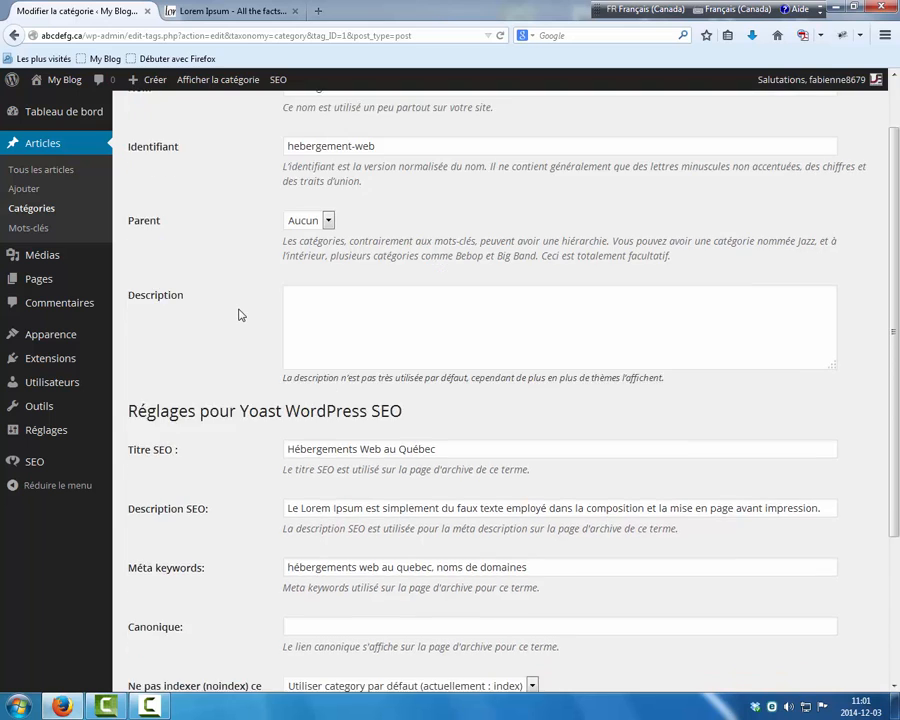
scroll(240, 315, "down", 4)
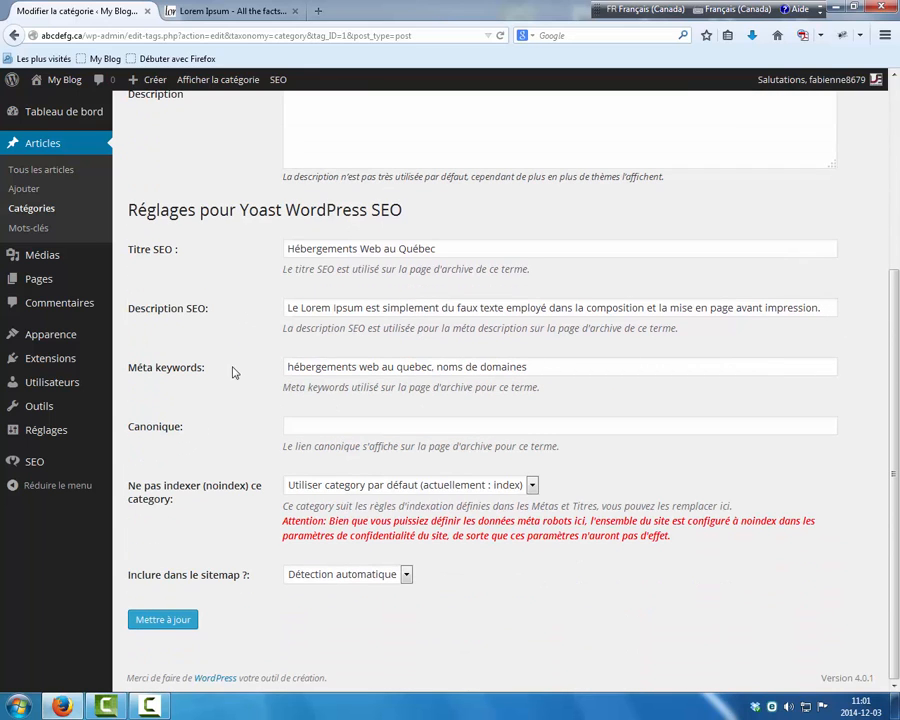
left_click(528, 369)
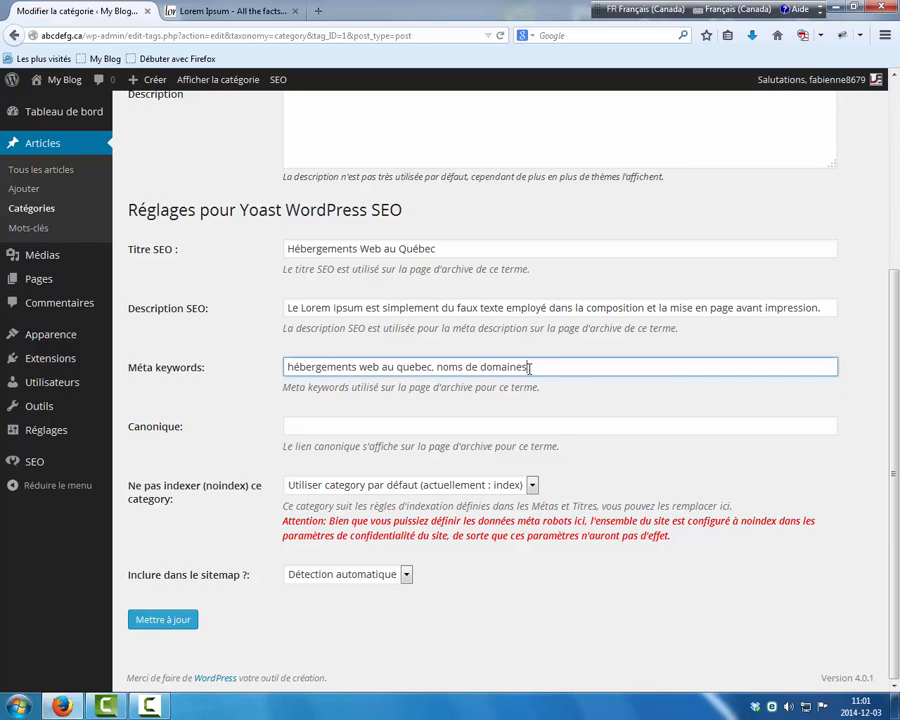
type(",")
key("BackSpace")
key("BackSpace")
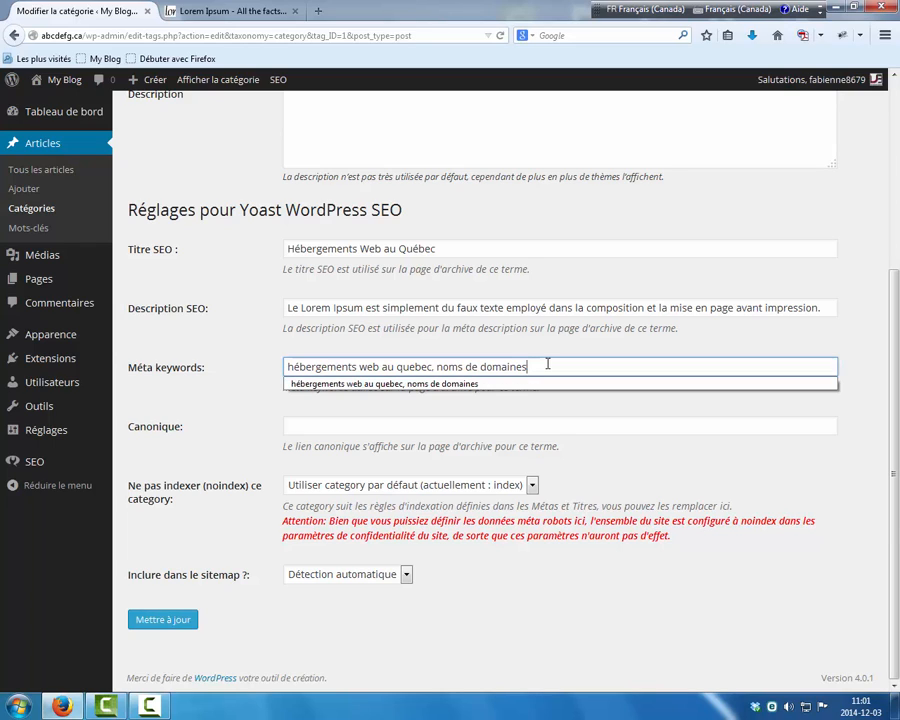
left_click(213, 390)
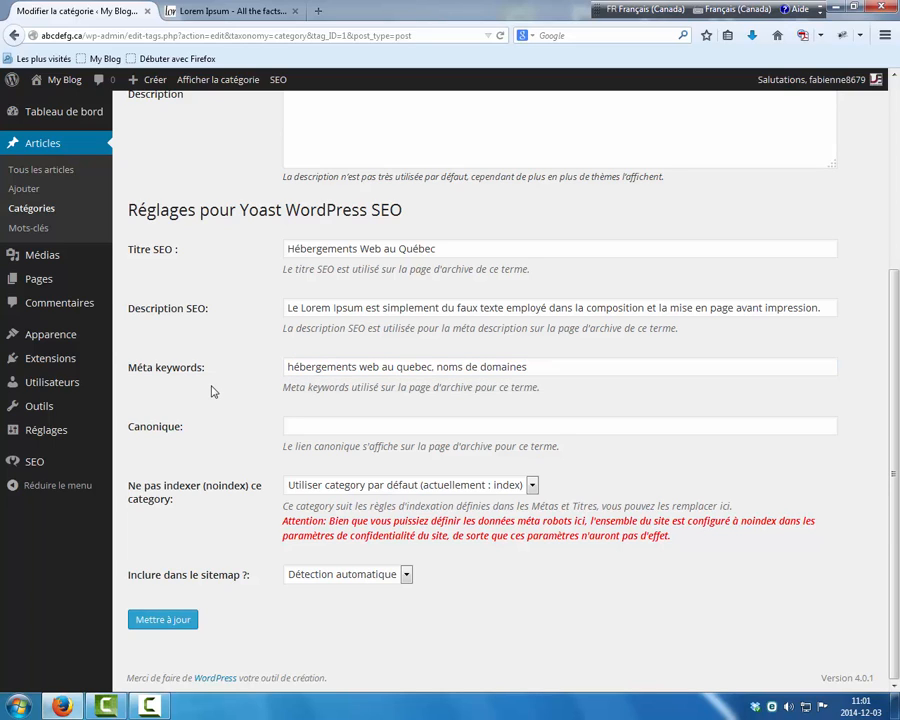
Check the category's canonical field and noindex choices, and save the category.
left_click(311, 424)
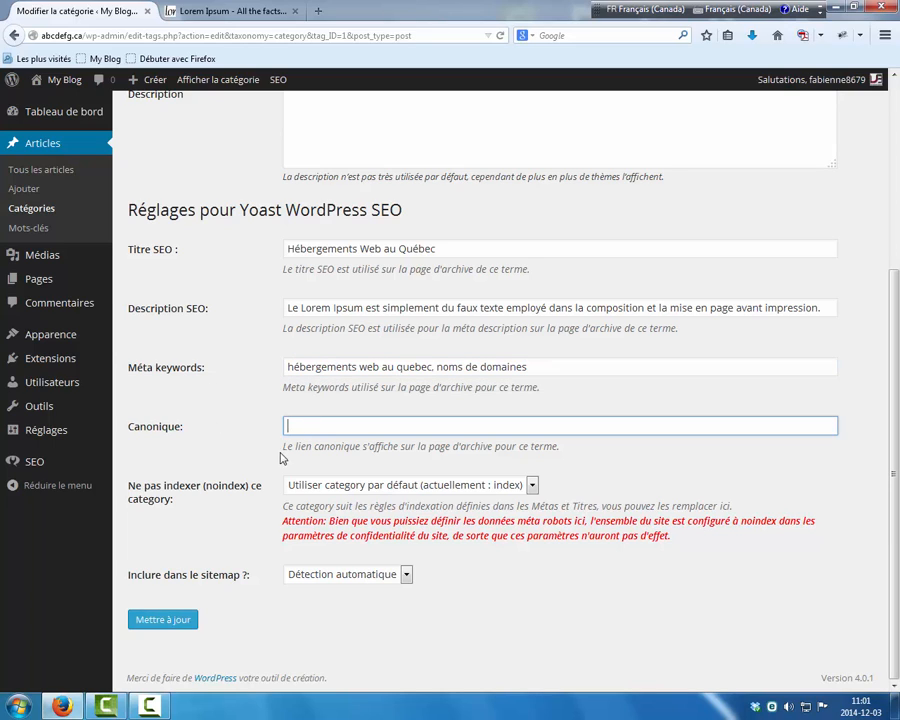
left_click(373, 487)
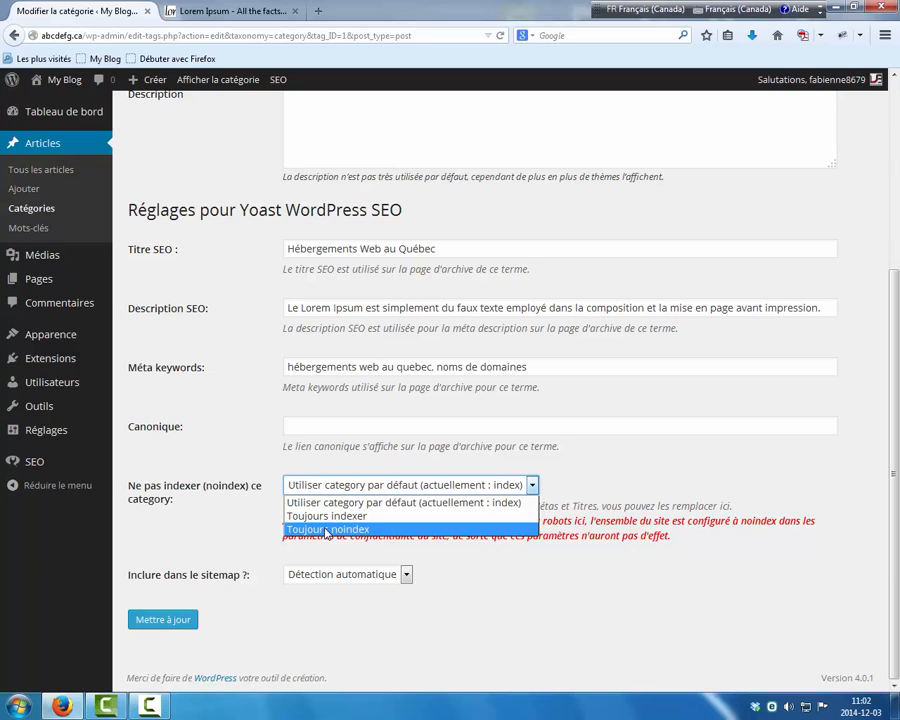
left_click(245, 525)
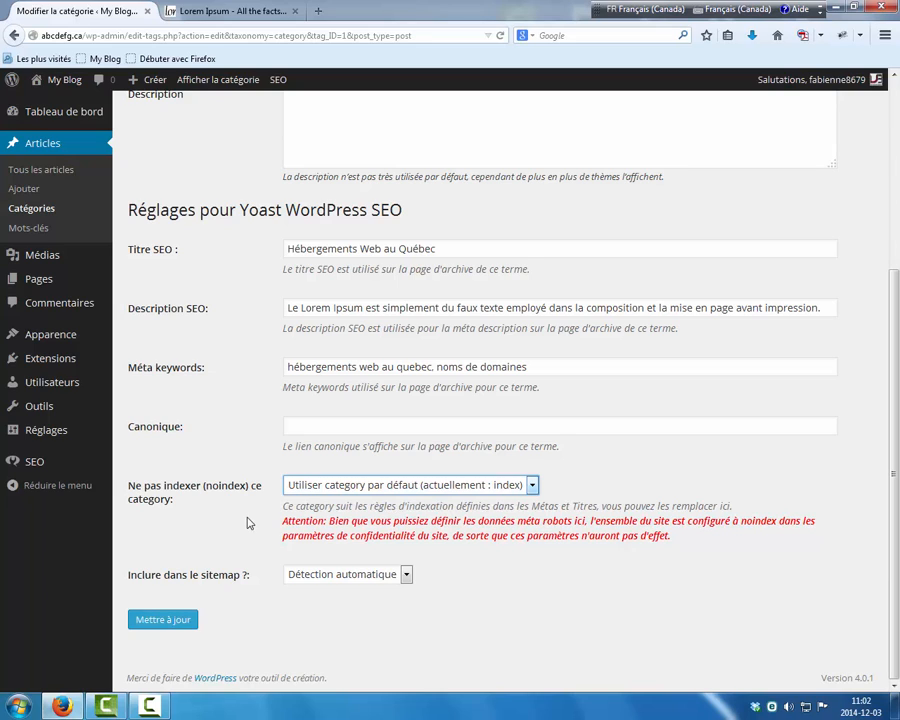
left_click(163, 619)
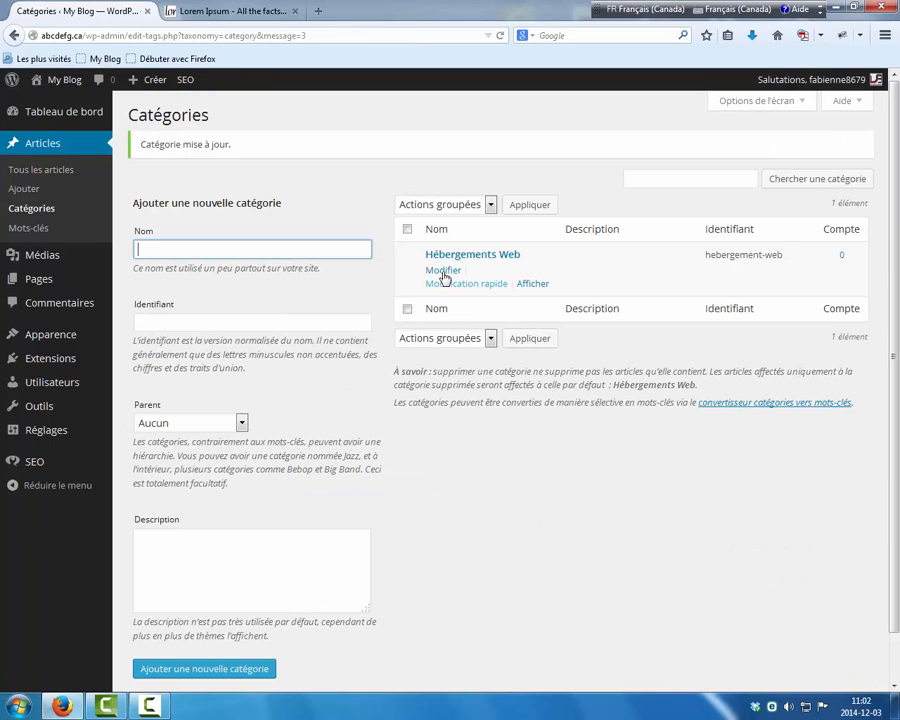
Reopen the Hébergements Web category and review its saved Yoast SEO settings.
left_click(443, 272)
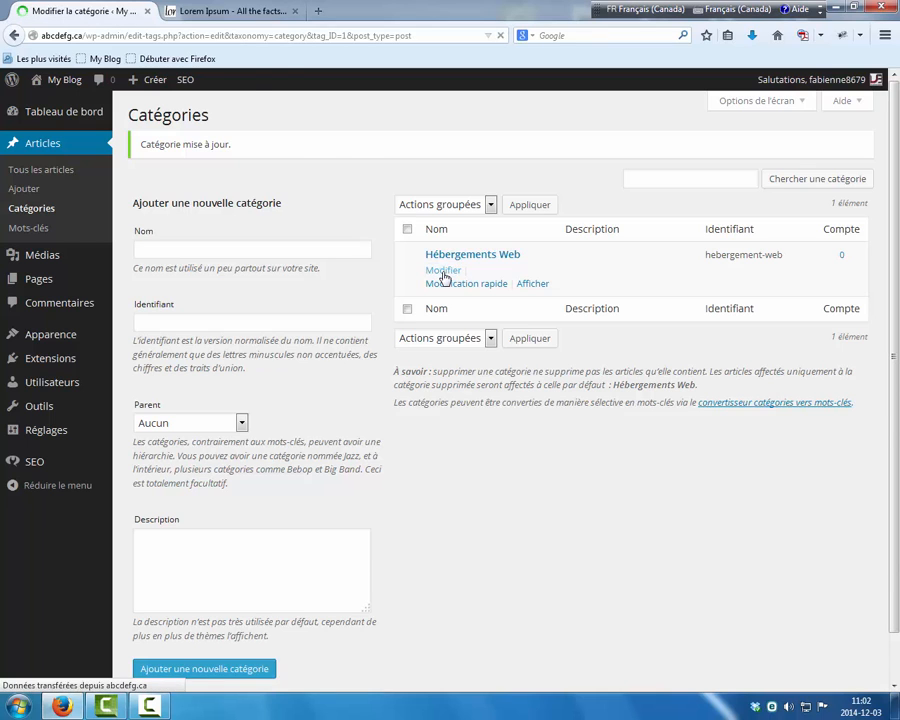
scroll(214, 364, "down", 4)
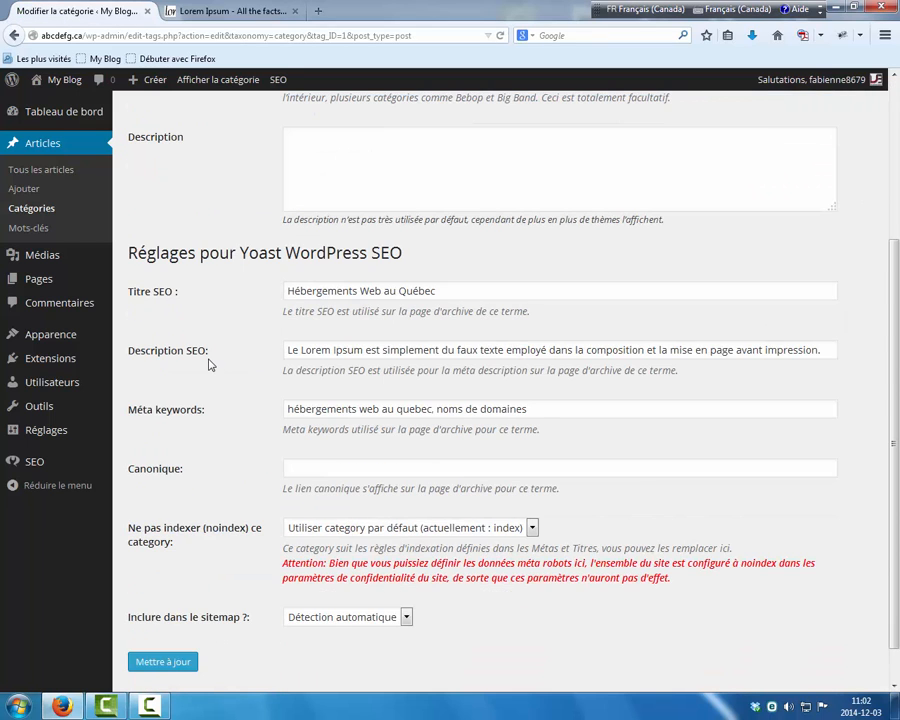
scroll(210, 365, "up", 4)
Create a new article titled "Hébergement Web : Nouveaux domaines disponibles".
left_click(58, 172)
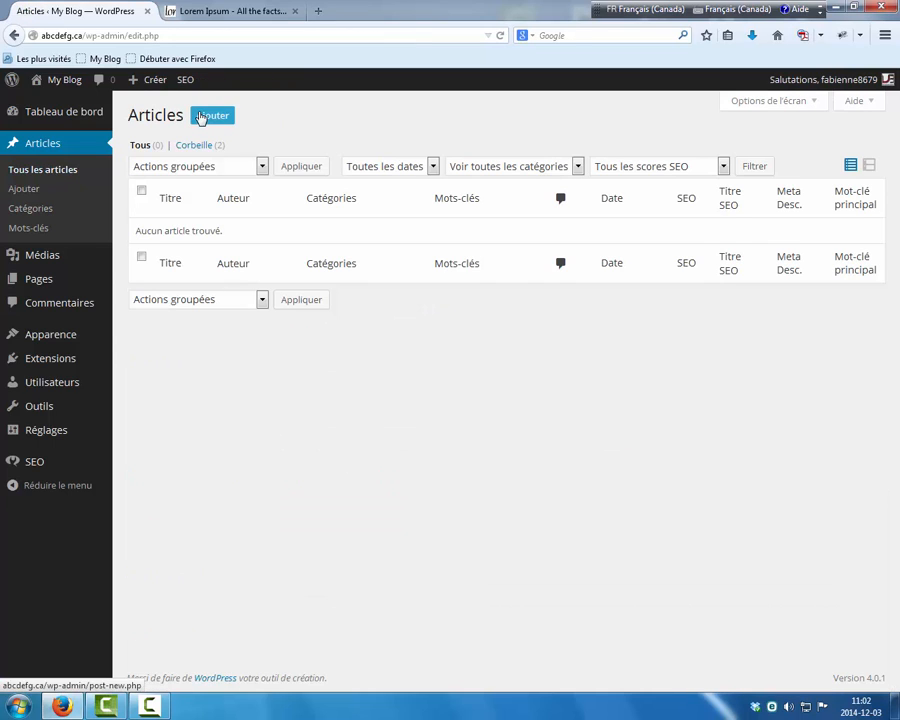
left_click(201, 116)
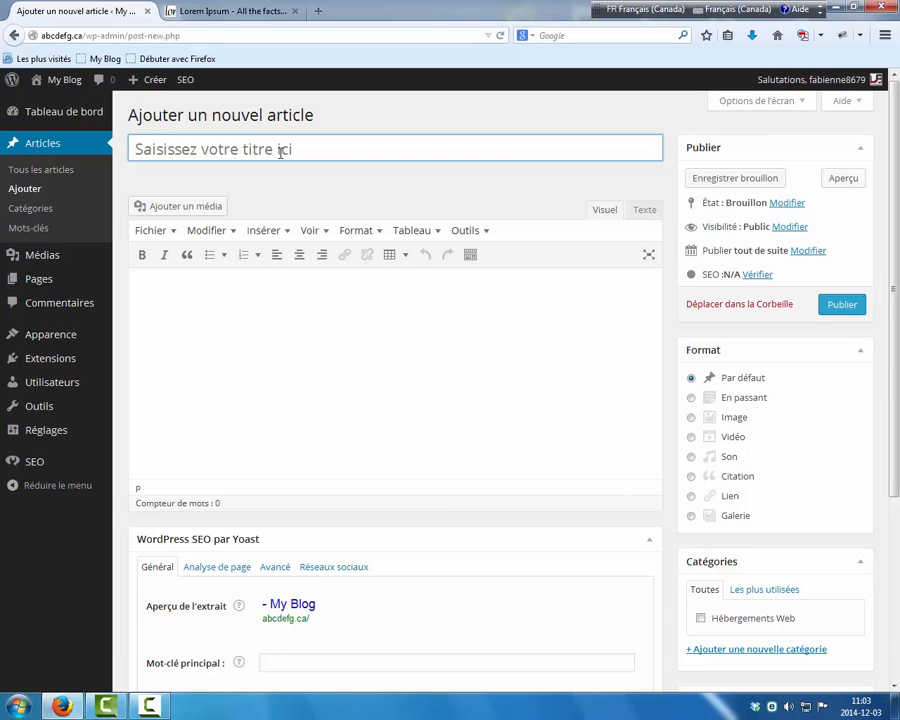
type("H")
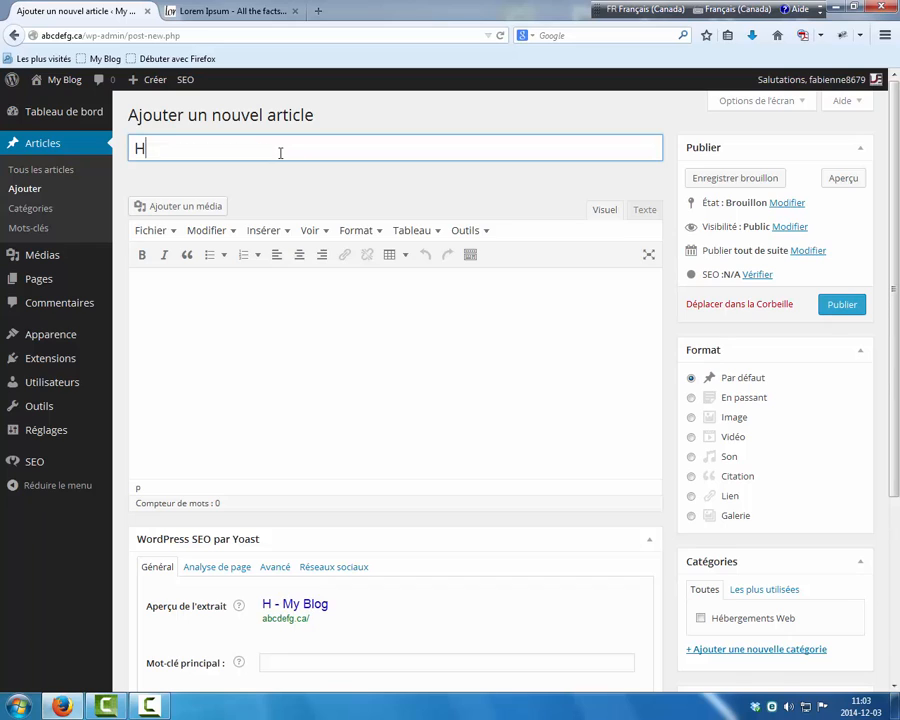
type("éberg")
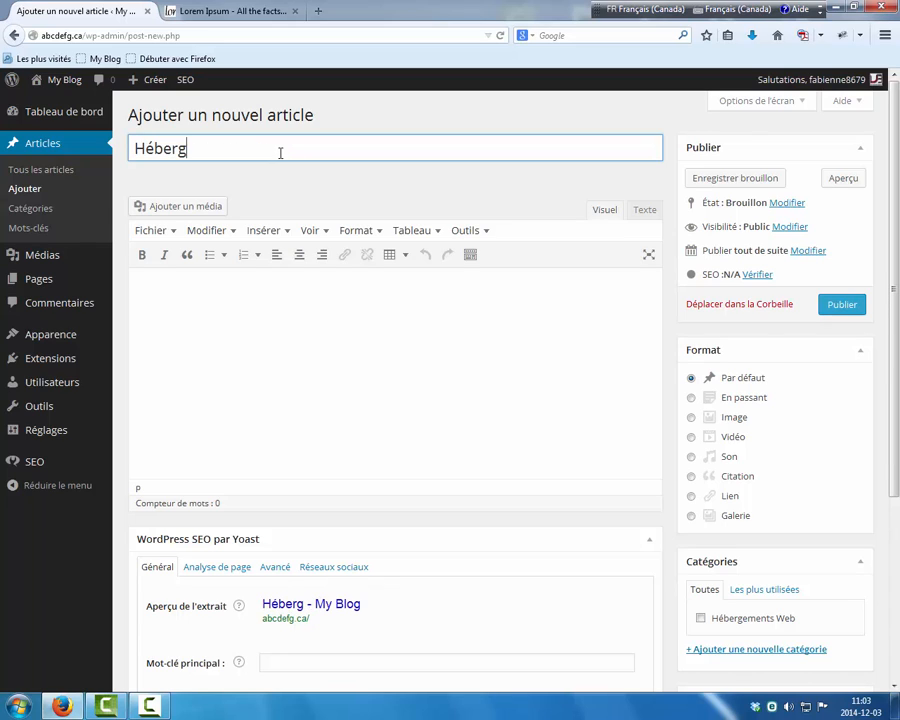
type("ement We")
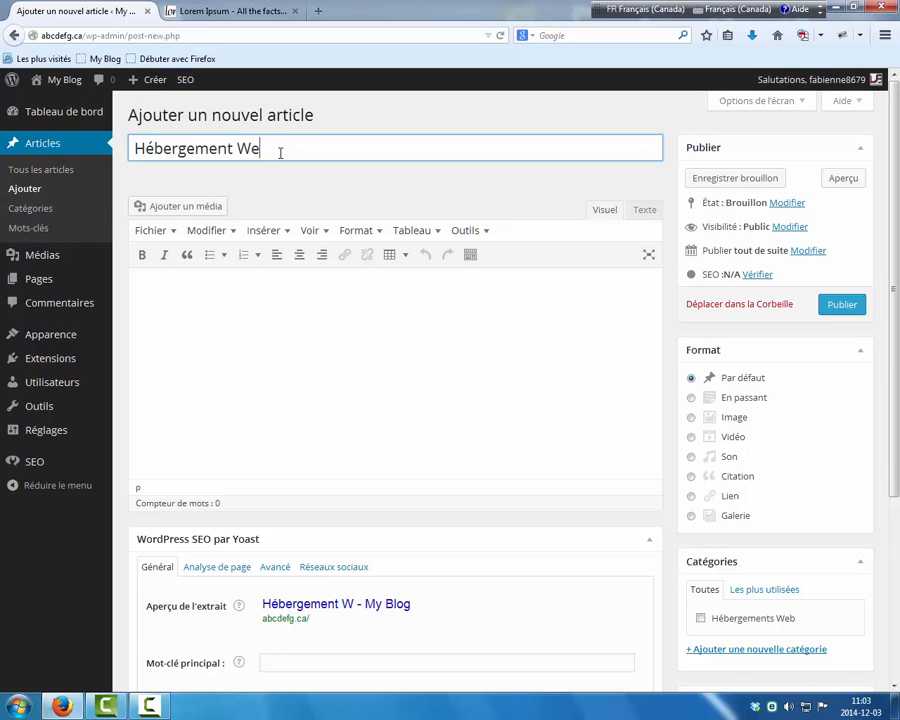
type("b :")
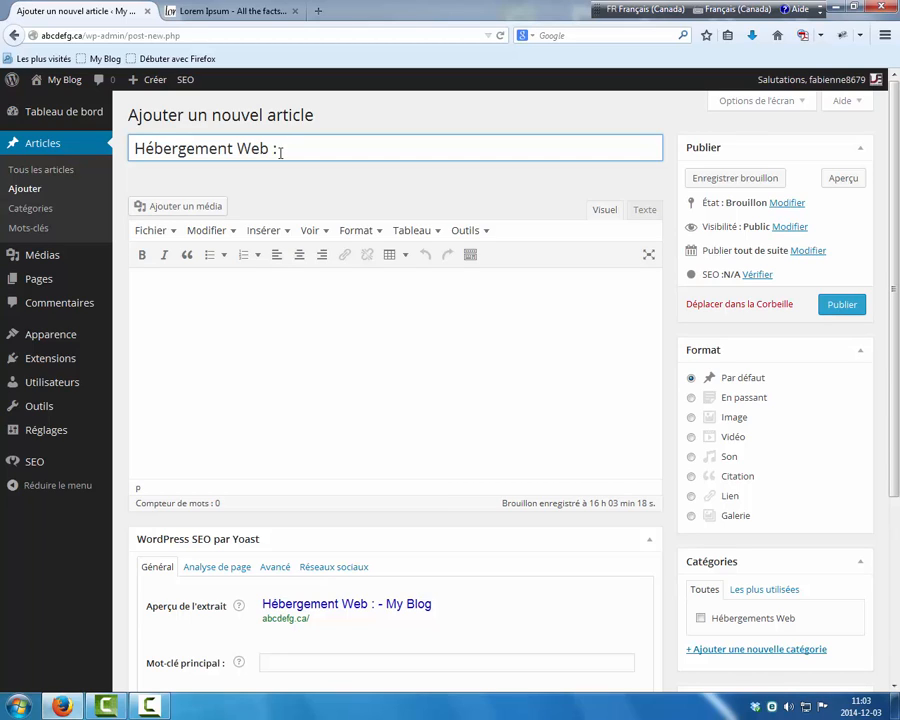
type("Nou")
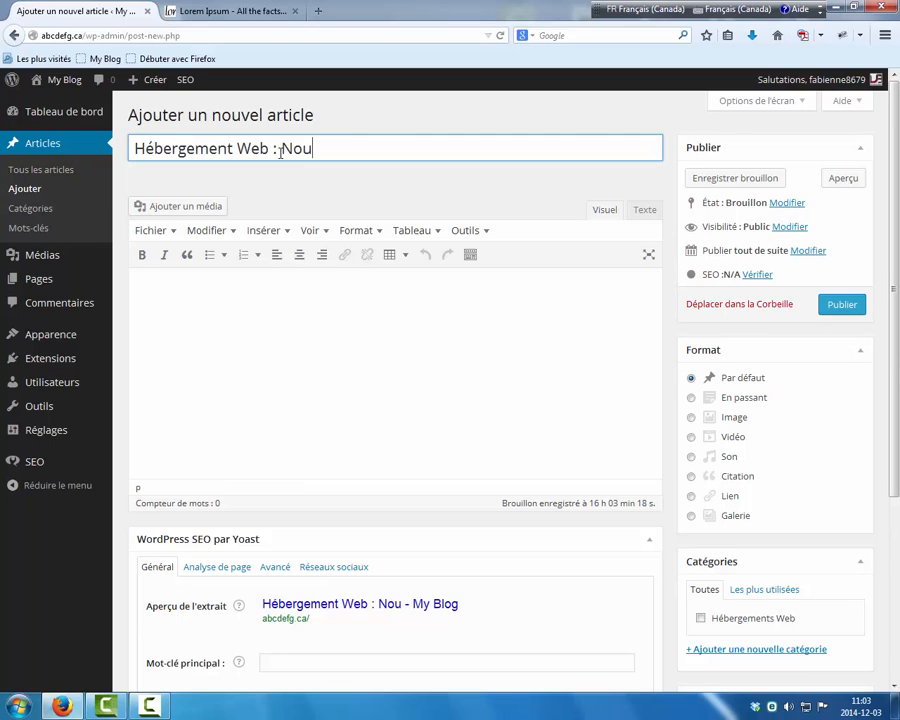
type("ves")
key("BackSpace")
type("a")
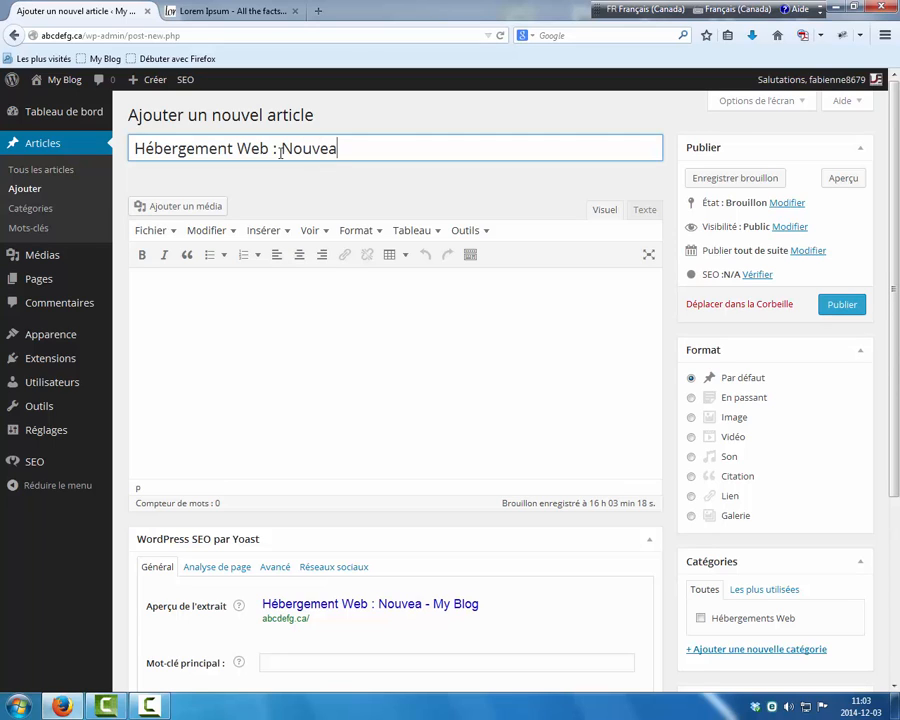
type("ux d")
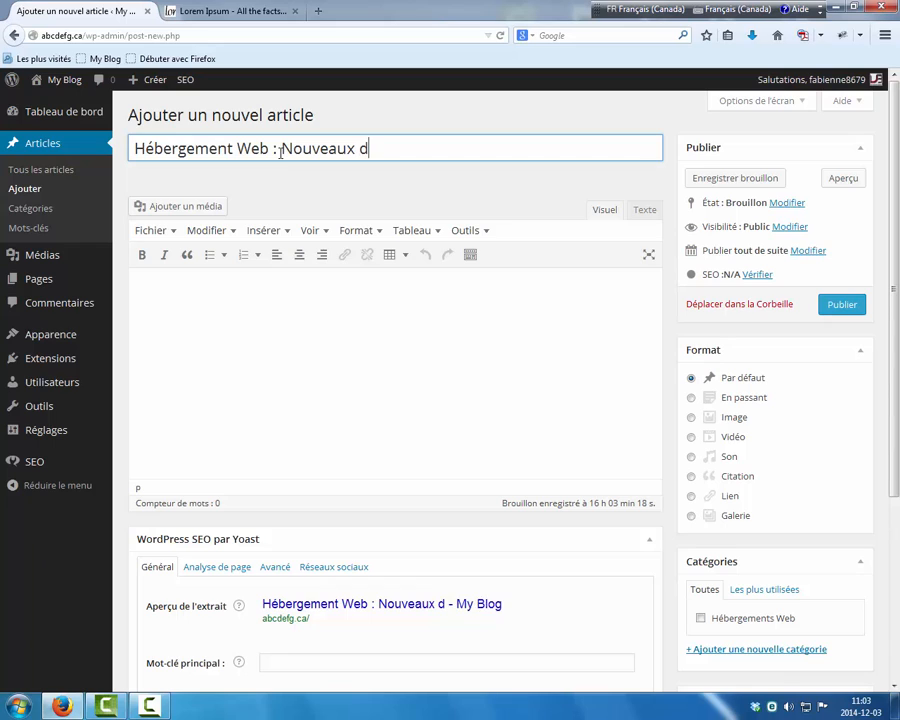
type("omaines d")
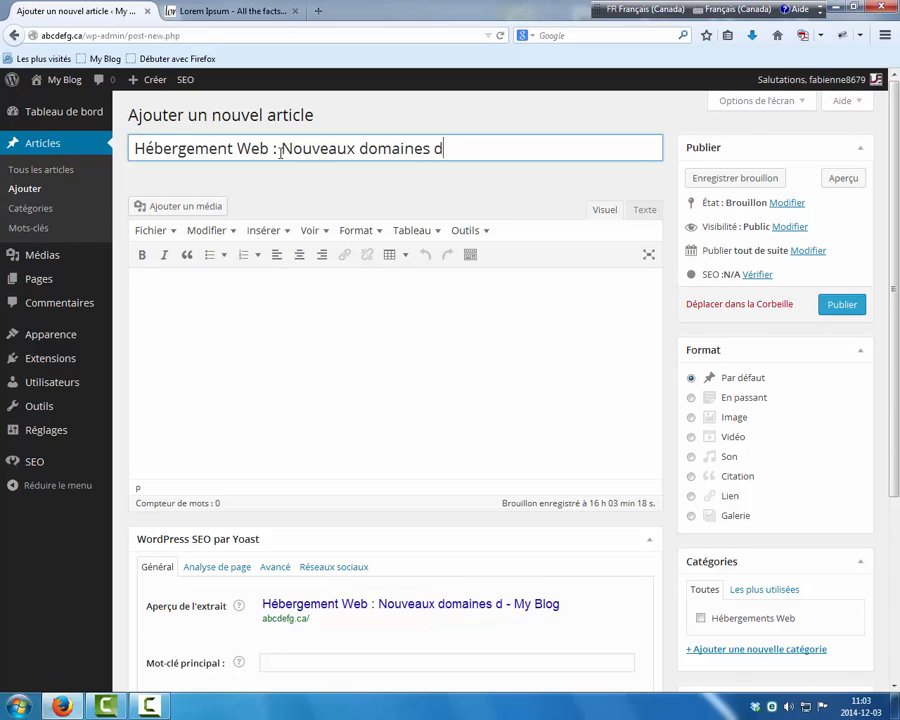
type("isponi")
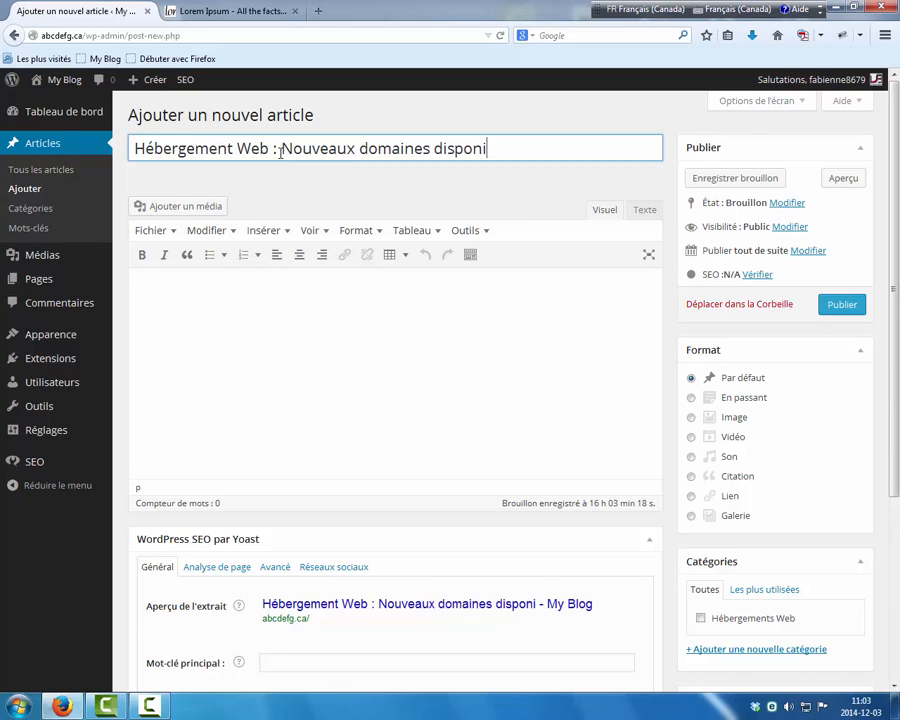
type("bles")
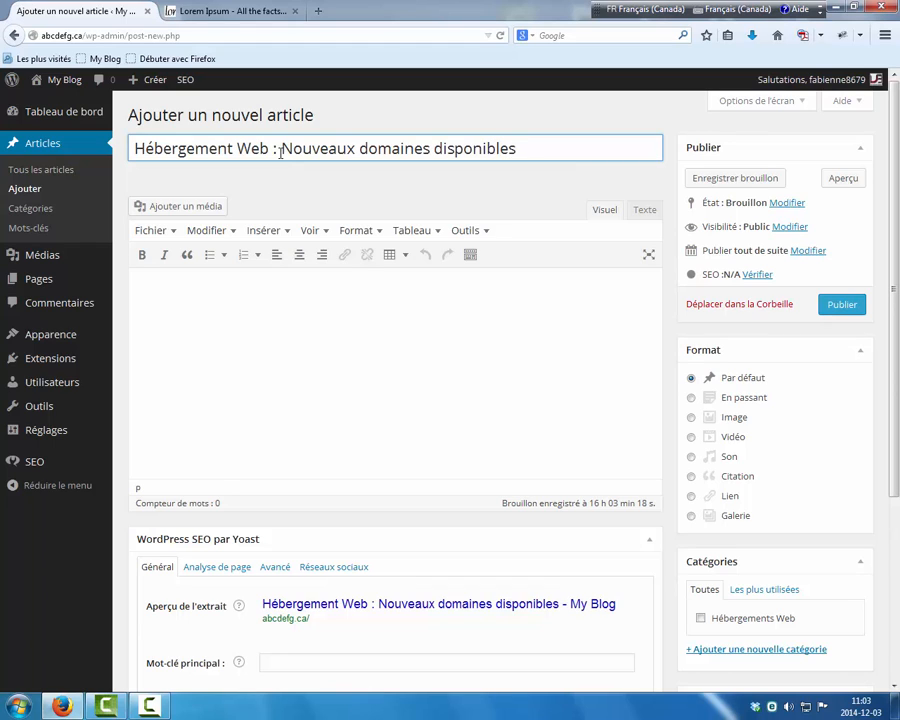
Look over the new article's empty body and Yoast SEO fields, and save the article as a draft.
left_click(234, 372)
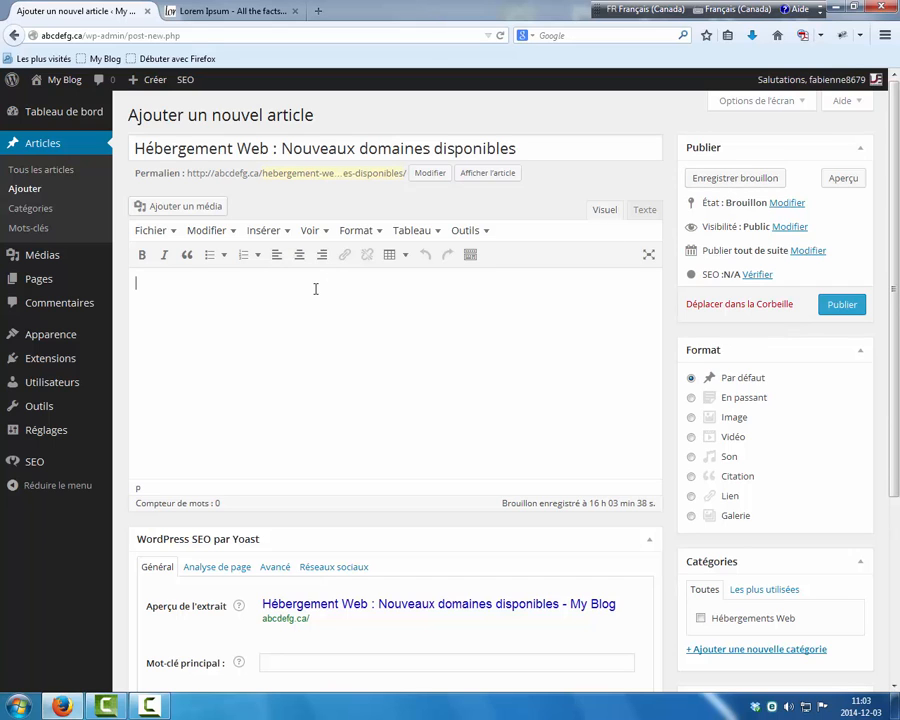
scroll(117, 445, "down", 3)
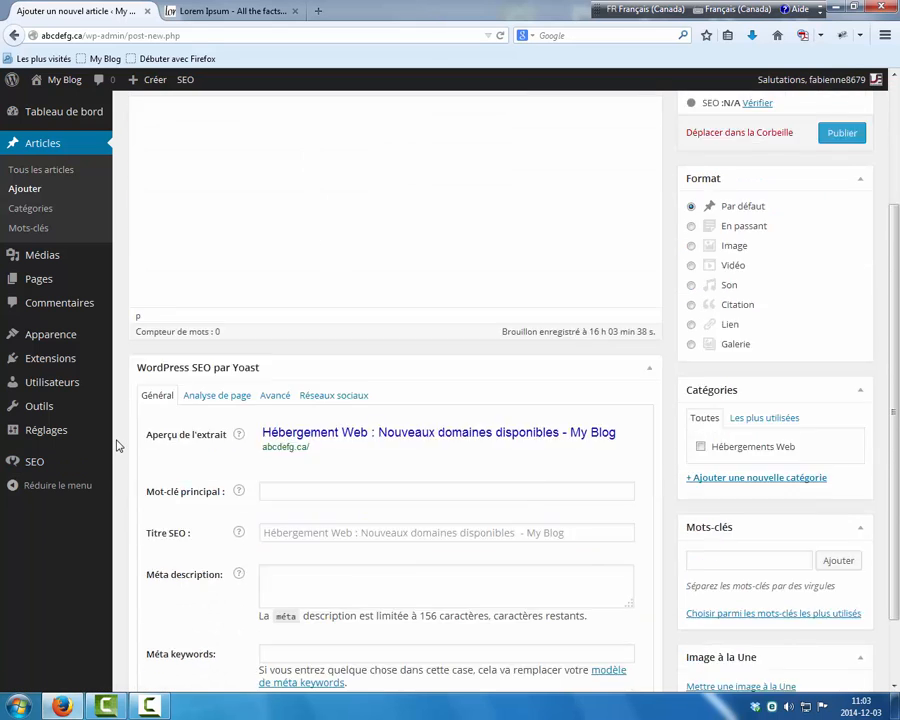
scroll(117, 445, "down", 1)
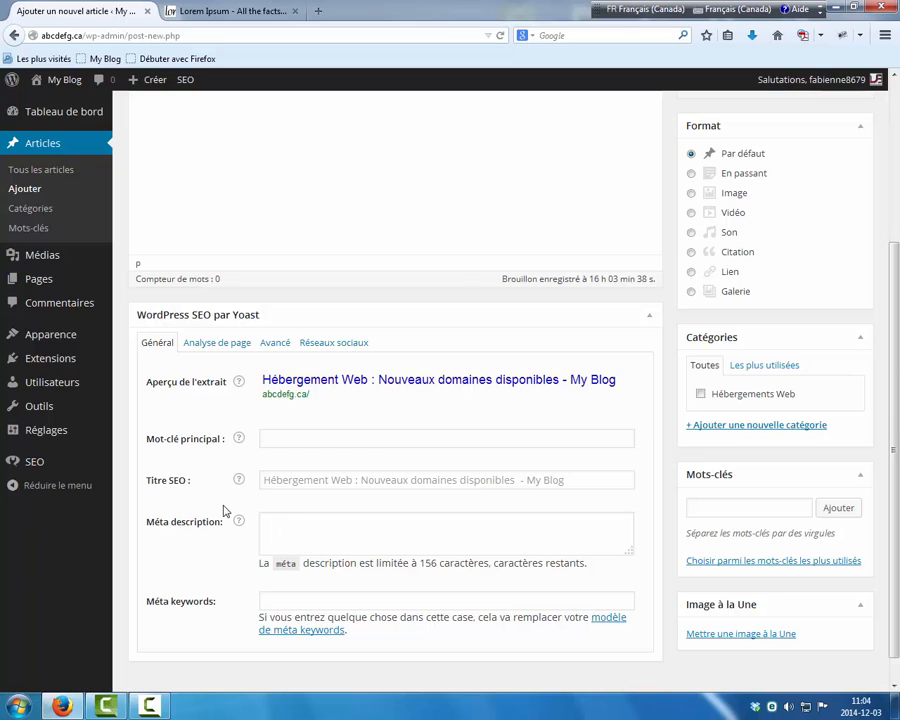
scroll(224, 511, "up", 3)
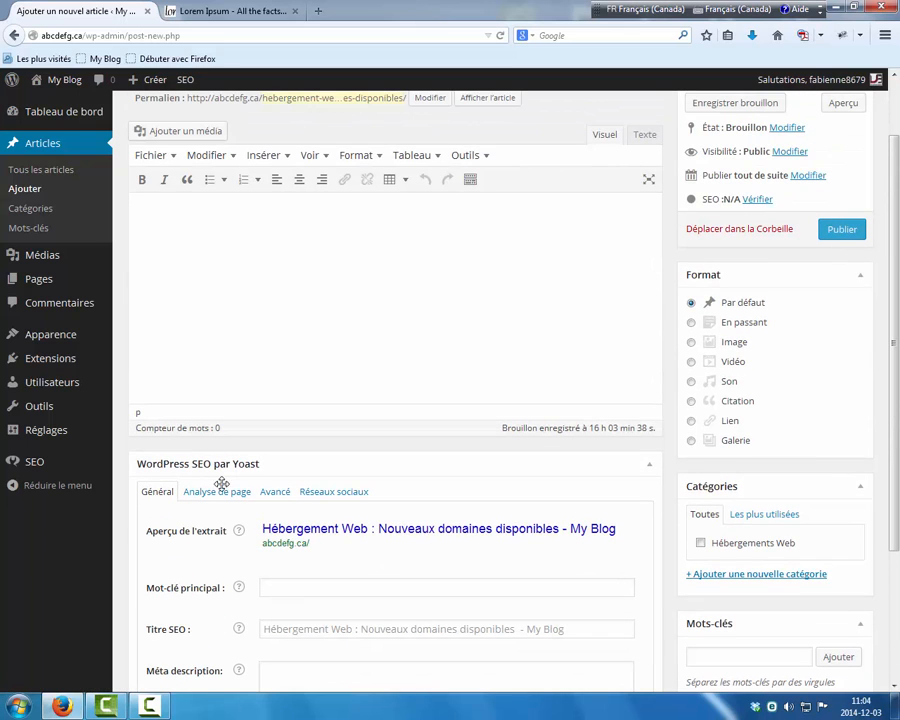
scroll(220, 482, "up", 2)
scroll(180, 500, "down", 1)
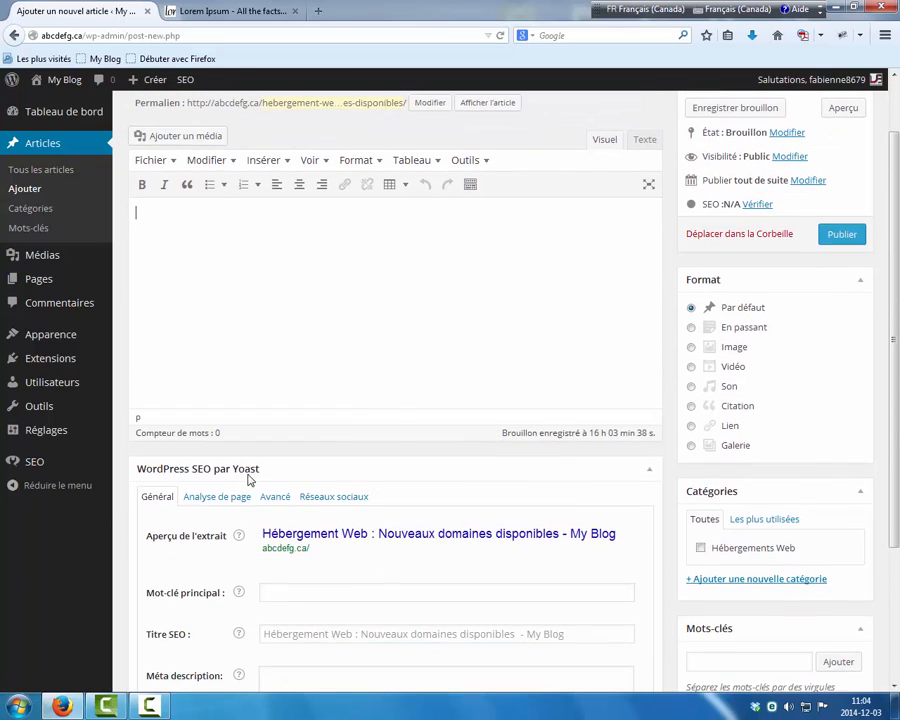
left_click(737, 104)
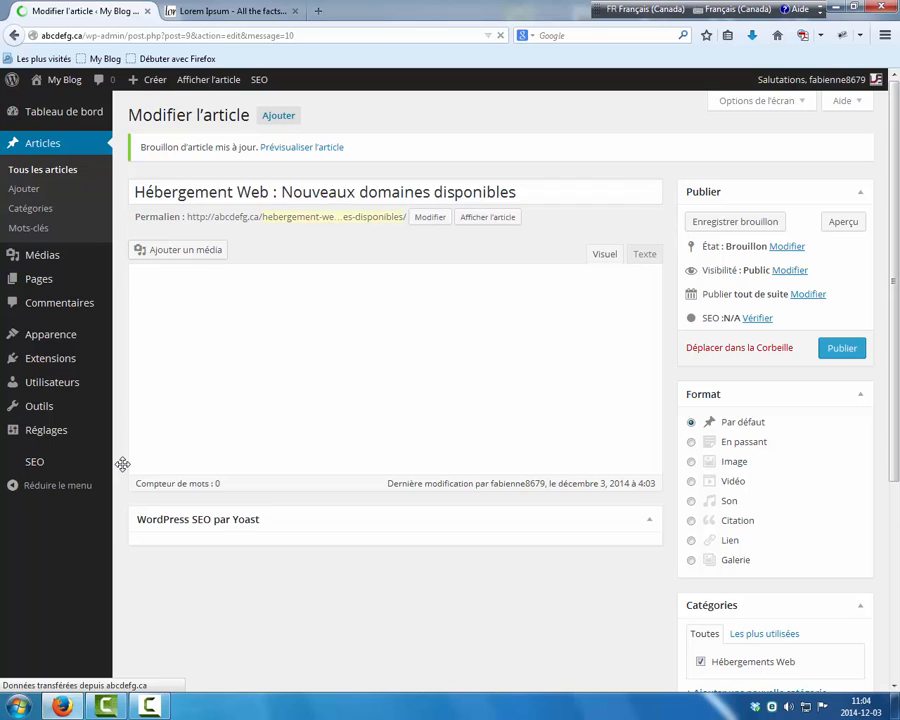
Upload the Chrysanthème picture from the Échantillons d'images folder for use as the article's featured image.
scroll(123, 470, "down", 1)
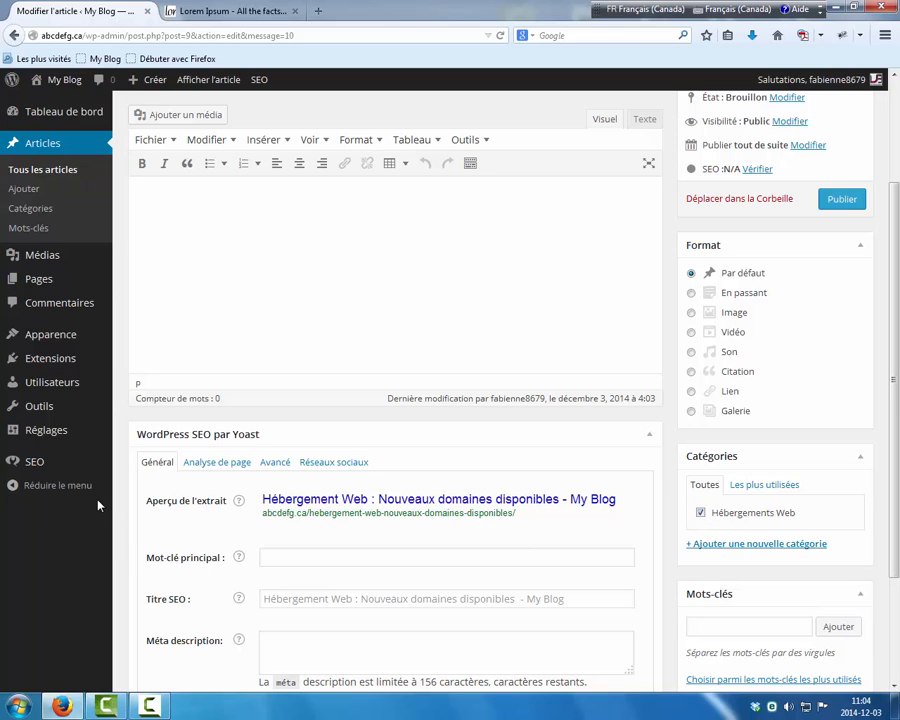
scroll(110, 508, "down", 3)
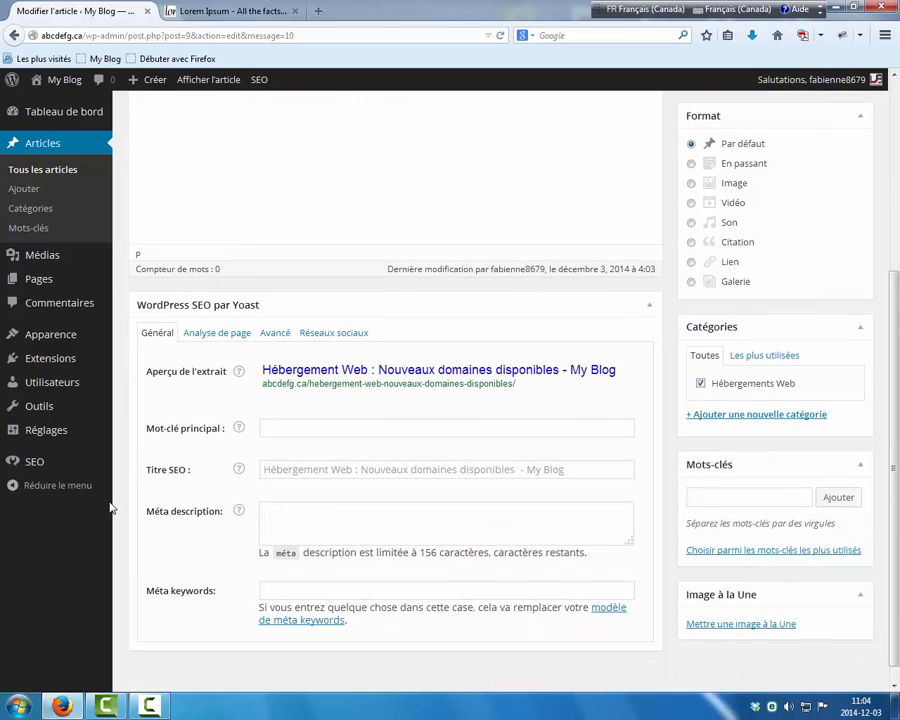
scroll(595, 104, "up", 2)
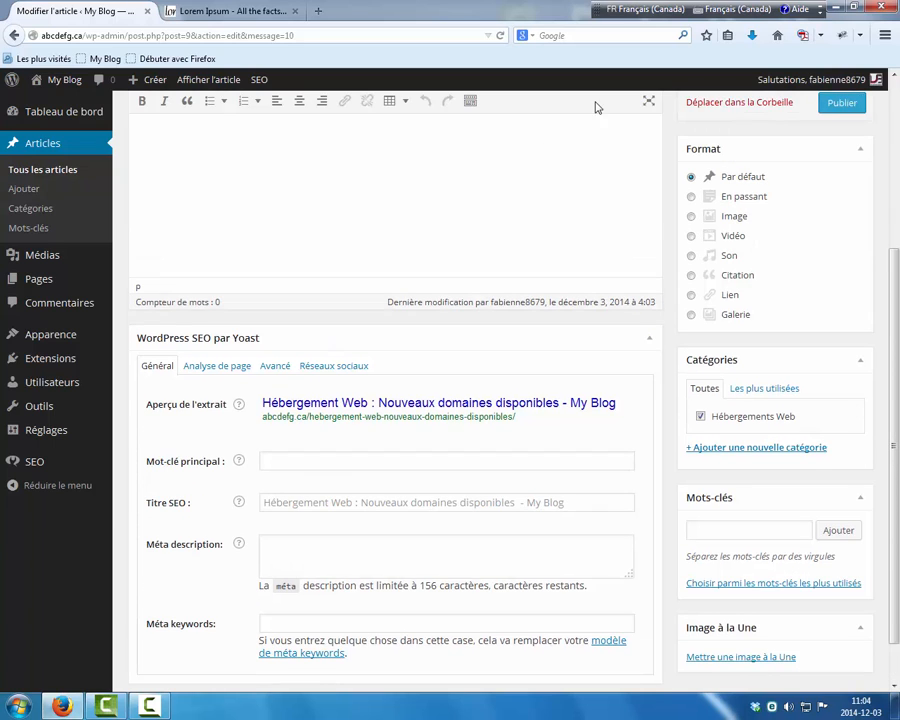
left_click(740, 680)
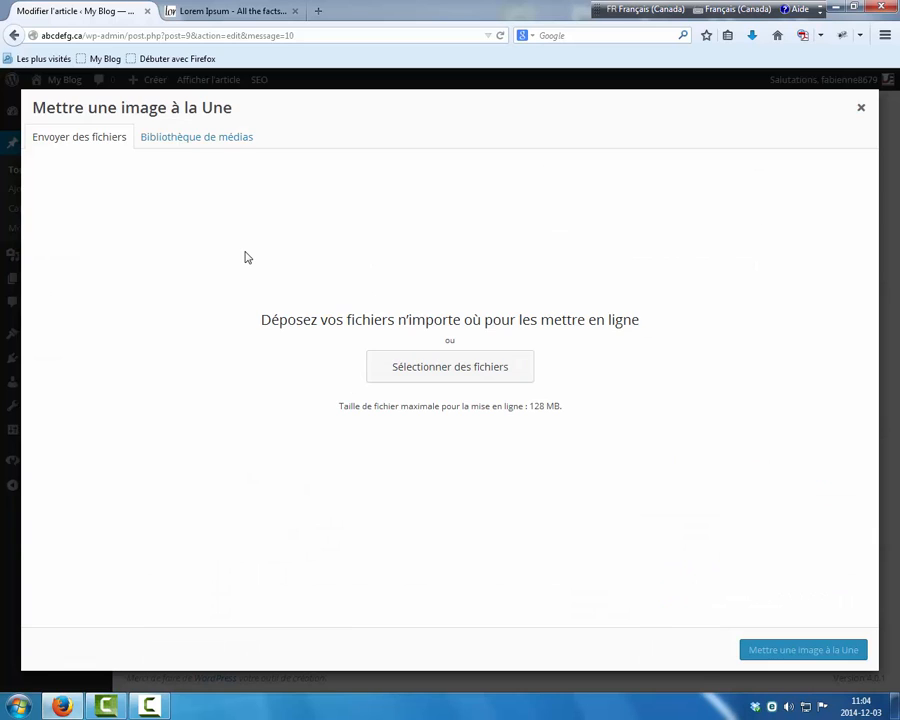
left_click(412, 367)
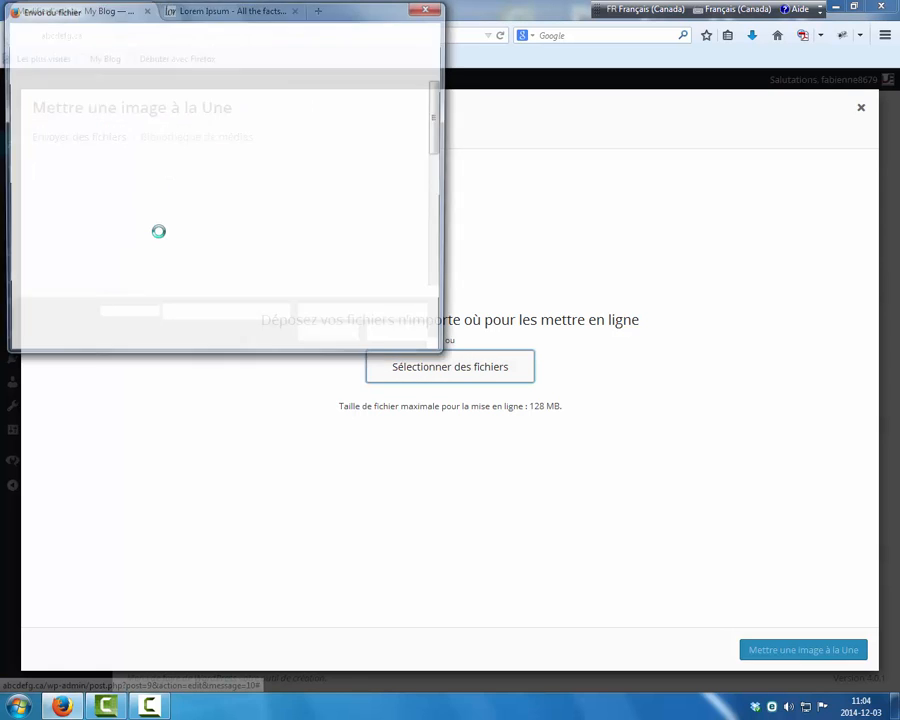
left_click(55, 171)
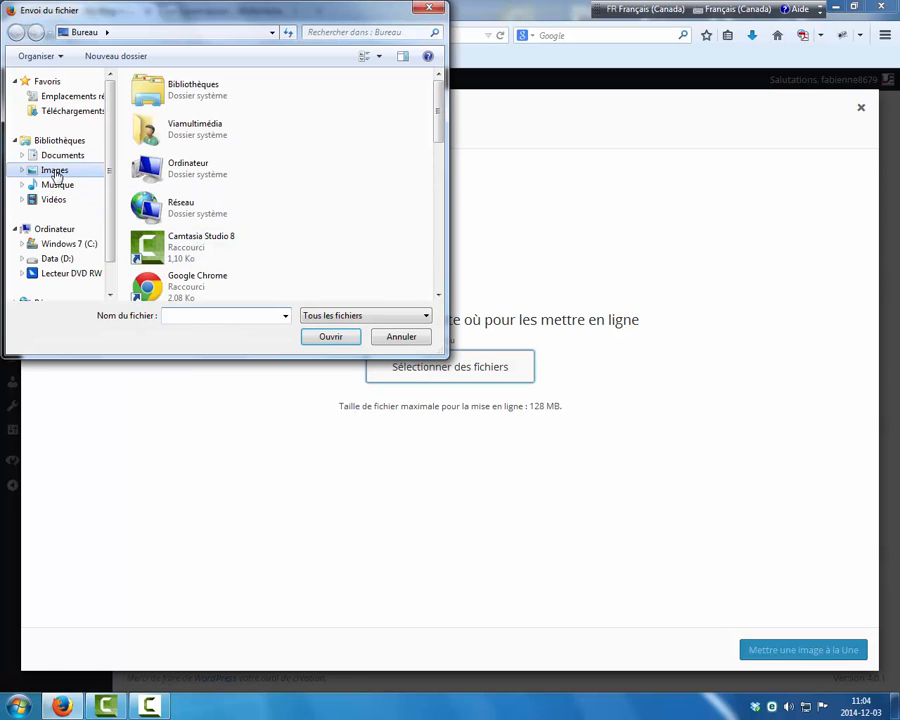
double_click(176, 163)
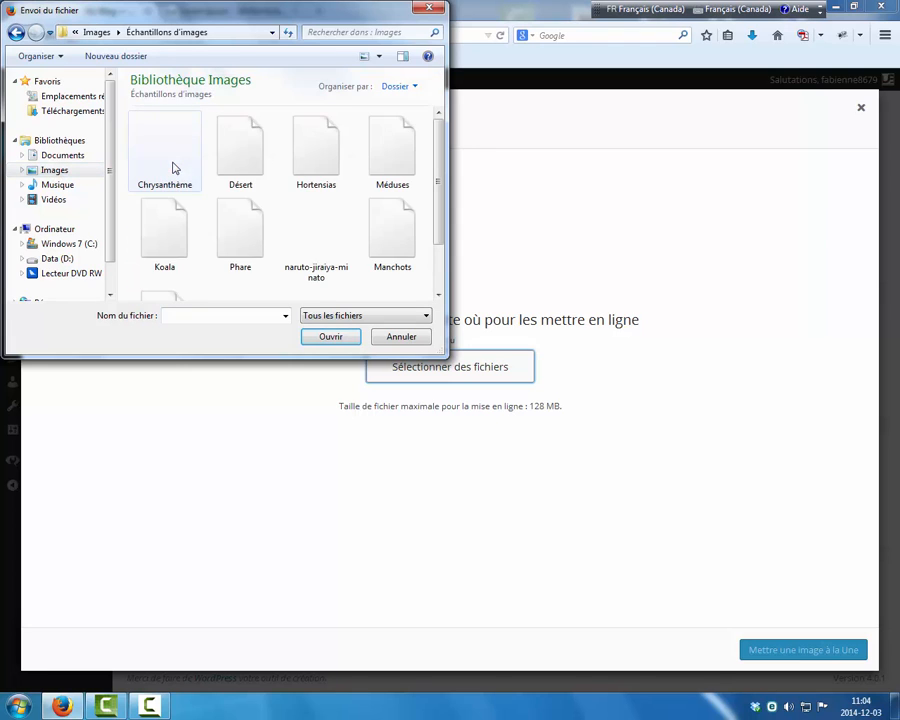
left_click(172, 168)
left_click(333, 336)
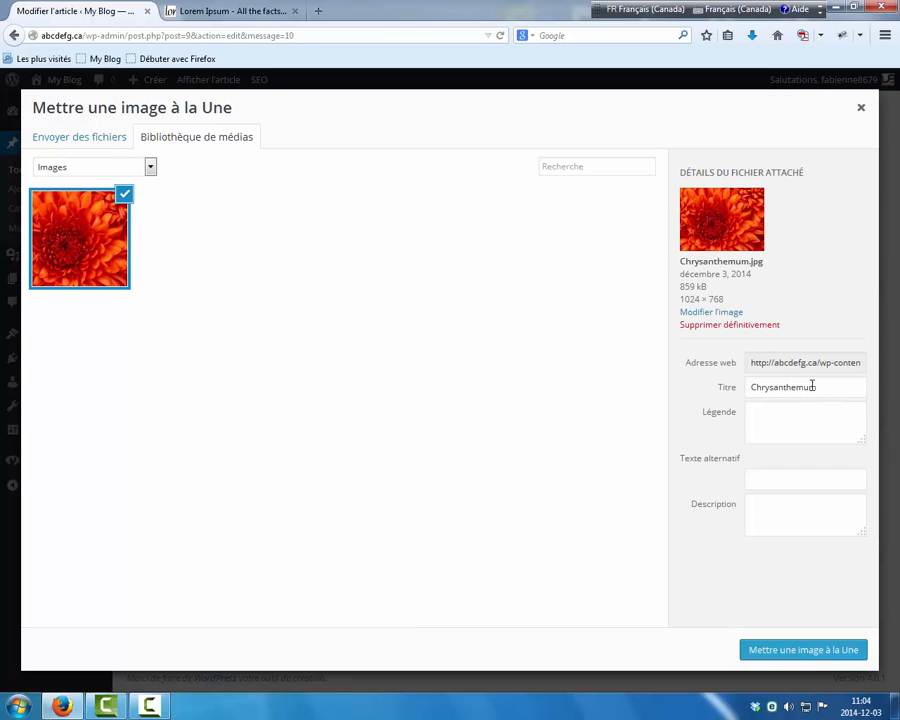
Replace the title of the uploaded chrysanthemum image with "Hébergement web".
left_click_drag(817, 389, 751, 390)
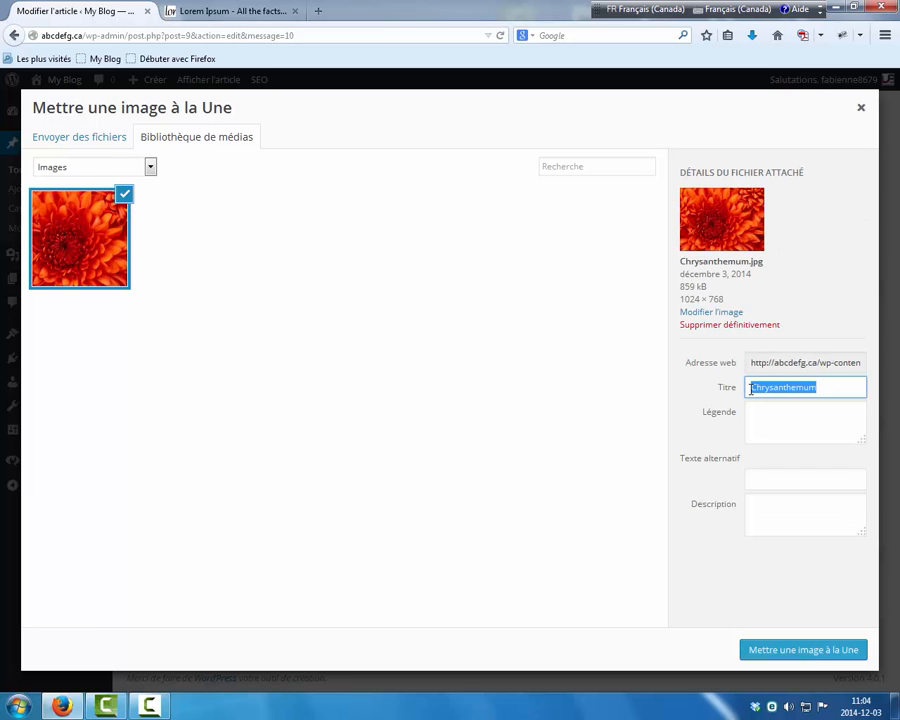
key("BackSpace")
type("F")
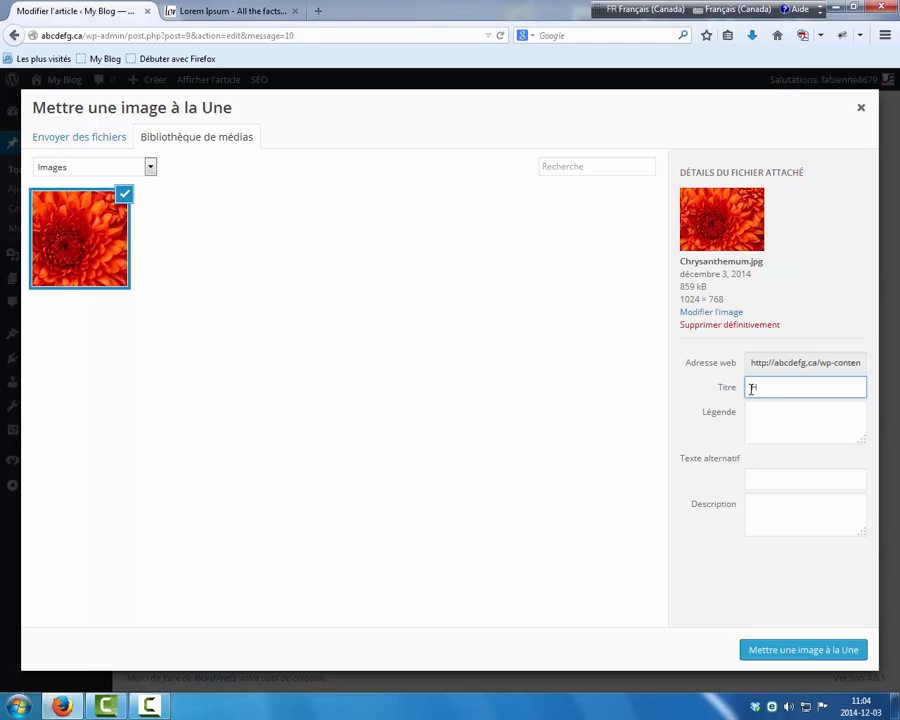
type("ébergement web")
Copy the image's title "Hébergement web" into its alternative text.
left_click(752, 362)
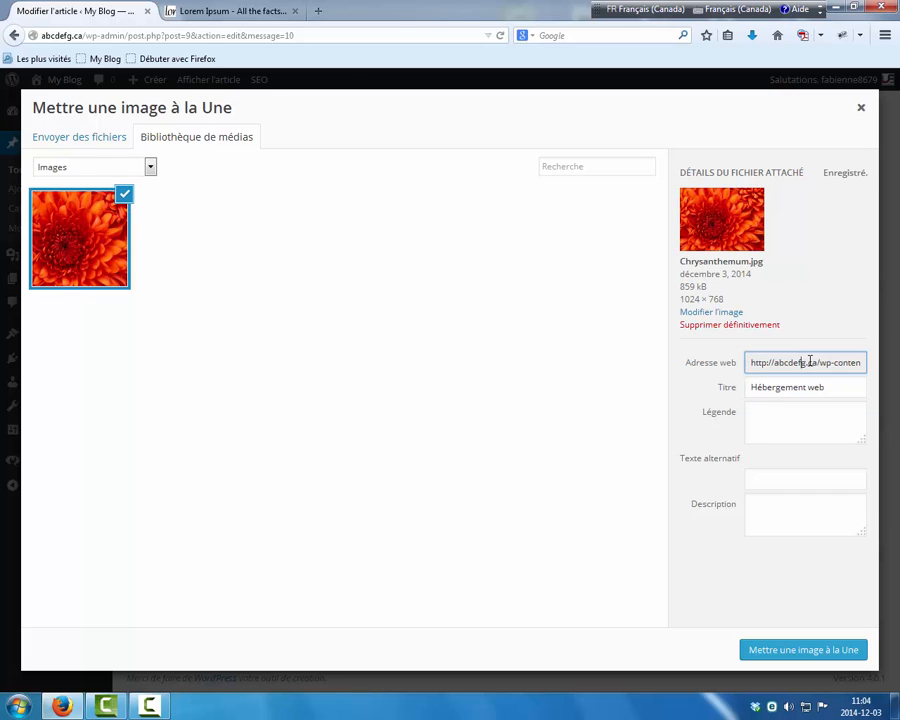
left_click(759, 427)
left_click(755, 472)
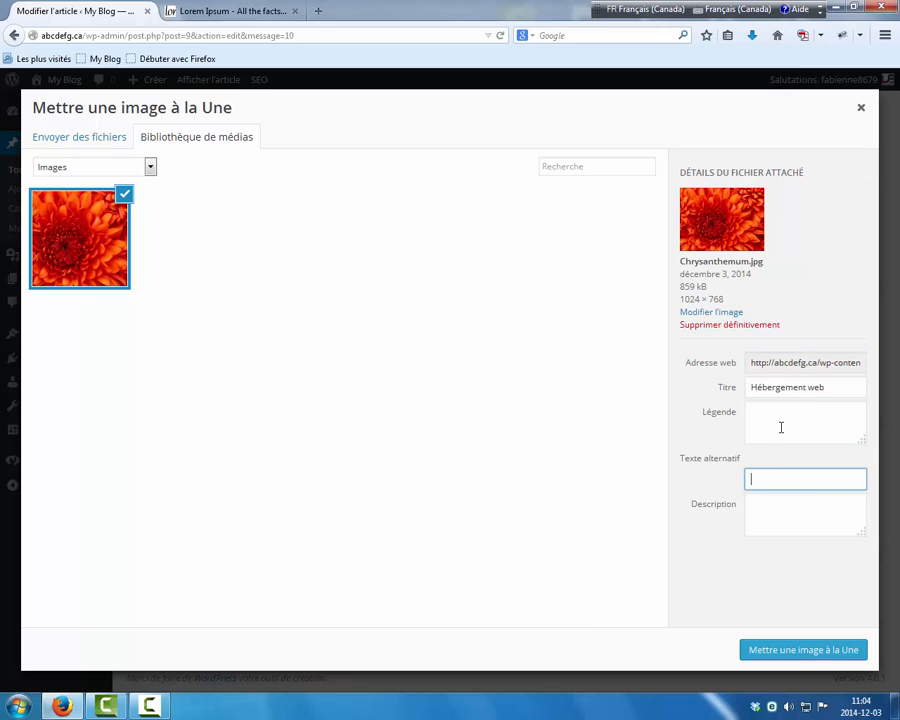
left_click(811, 387)
triple_click(746, 388)
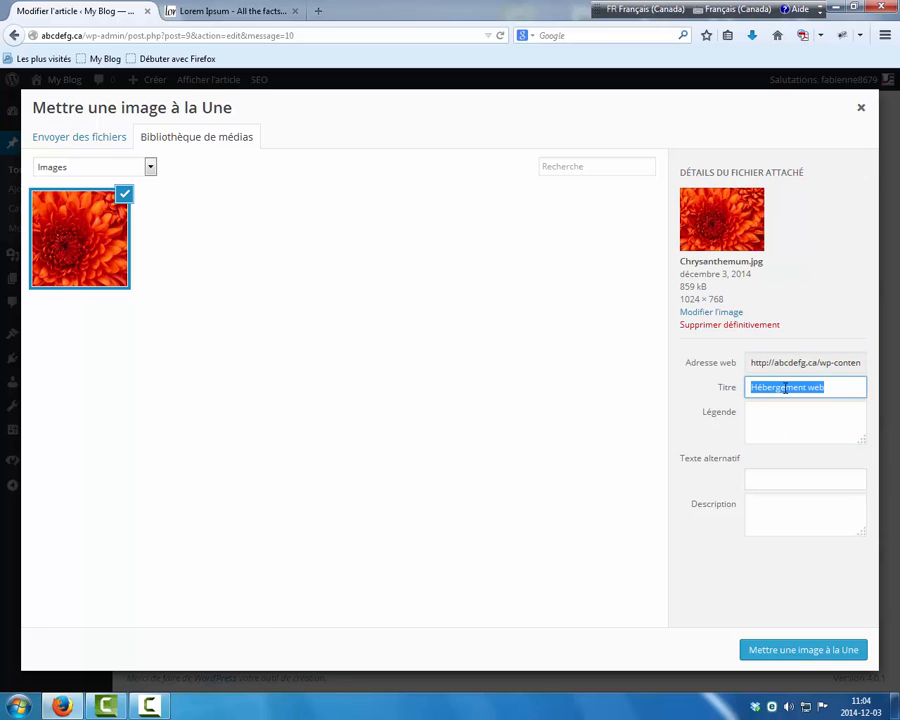
right_click(746, 388)
left_click(735, 435)
left_click(768, 482)
right_click(768, 482)
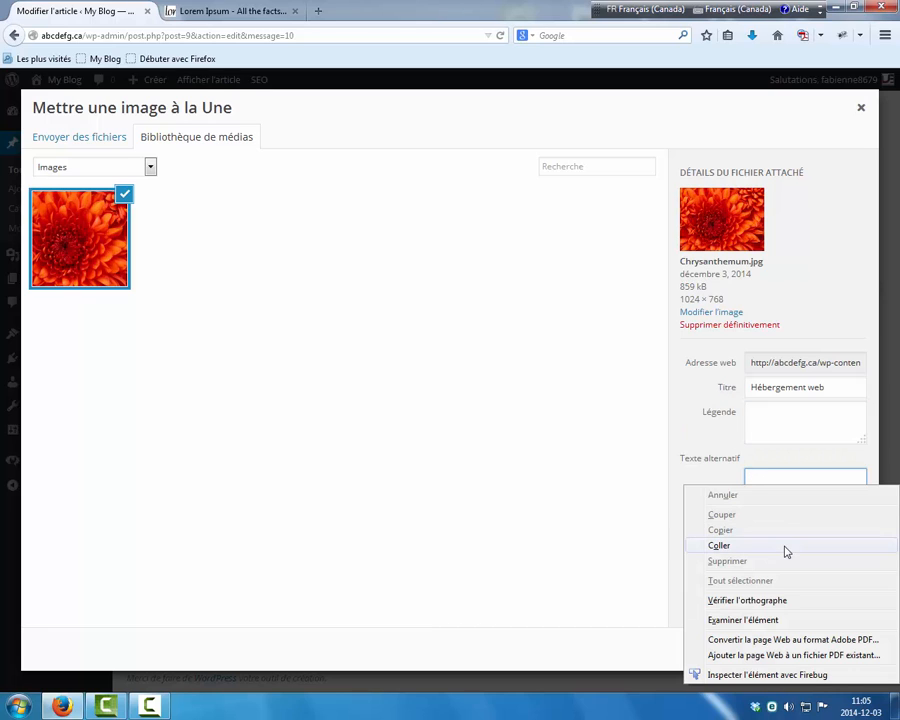
left_click(783, 549)
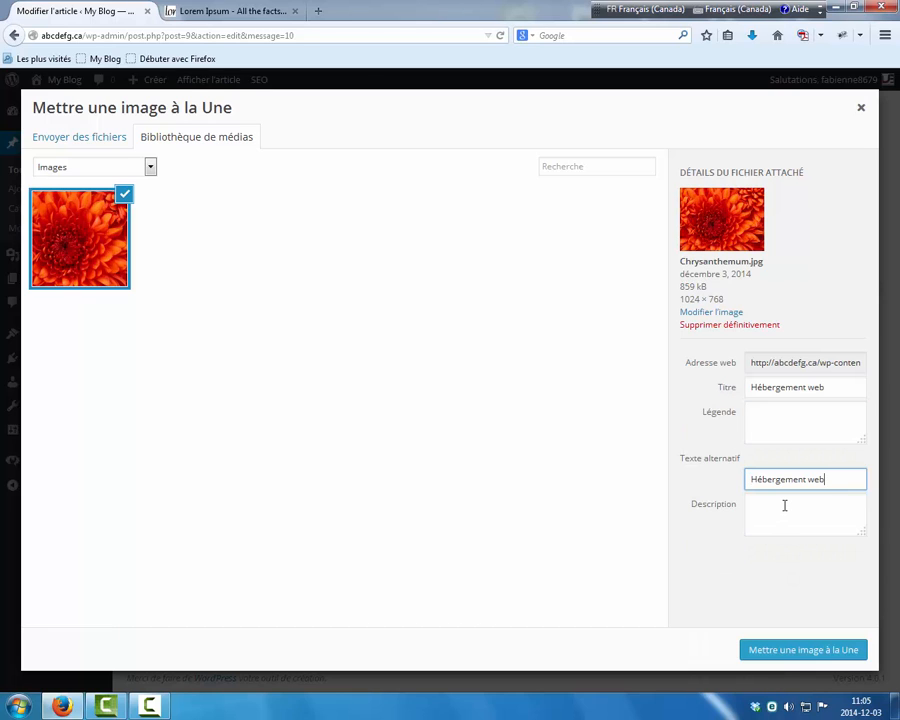
Extend the image's alternative text with "au québec, nouveaux noms de domaines".
type("au qu")
type("ébe")
type("c, ")
type("nouveau")
type("x noms")
type(" de domain")
type("es")
left_click(869, 480)
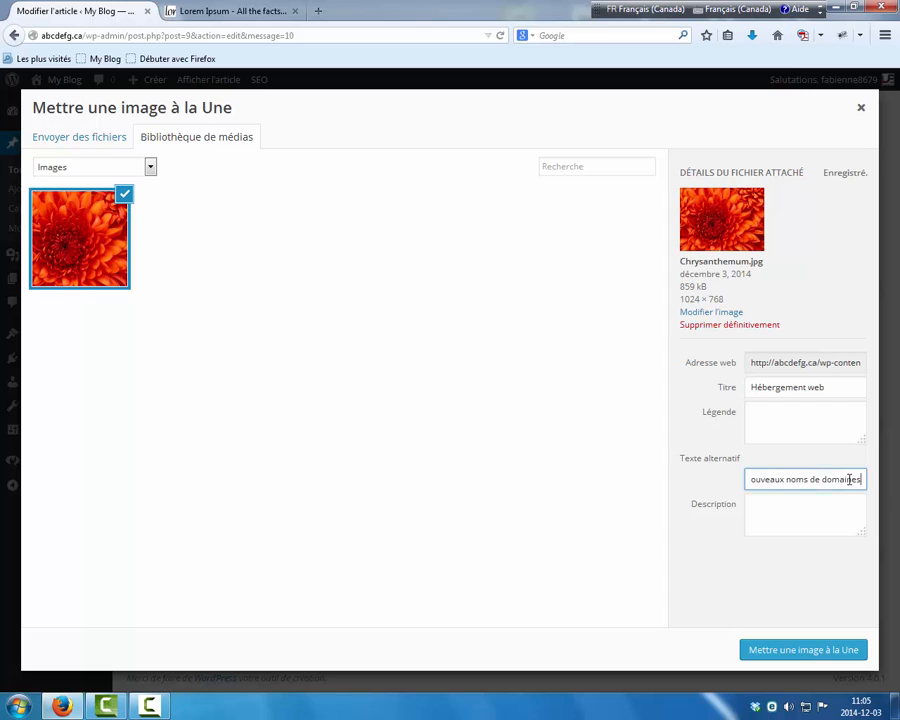
left_click_drag(852, 479, 727, 478)
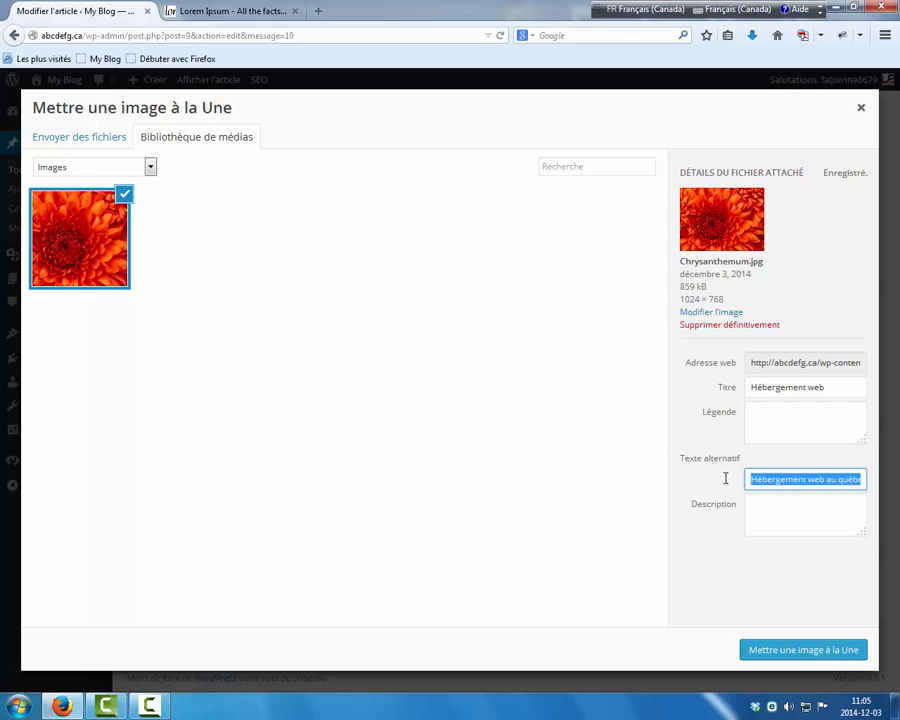
right_click(785, 476)
left_click(744, 522)
left_click(767, 527)
right_click(767, 527)
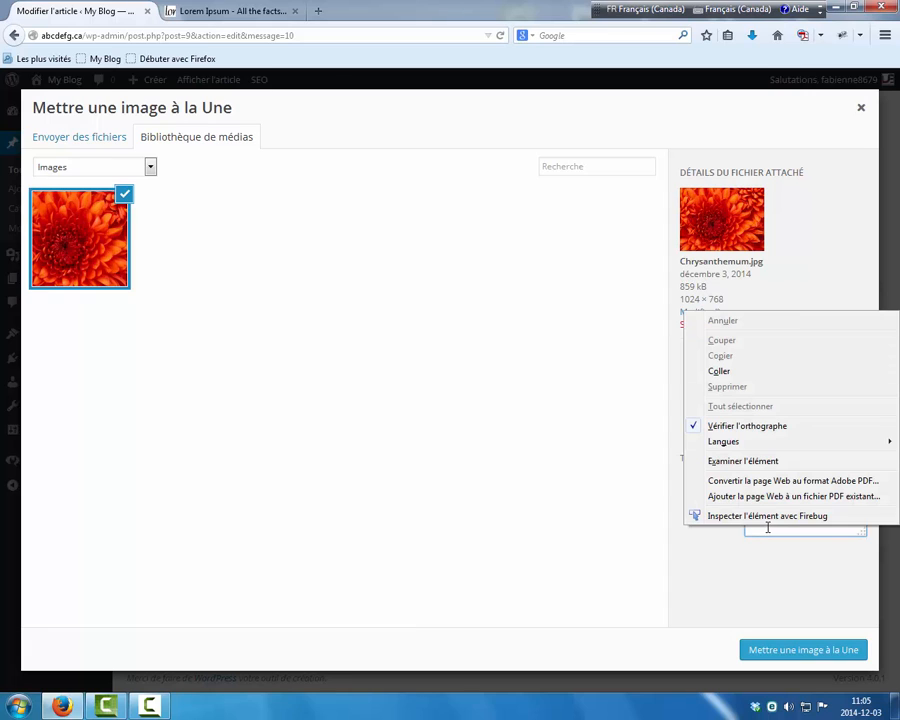
left_click(605, 430)
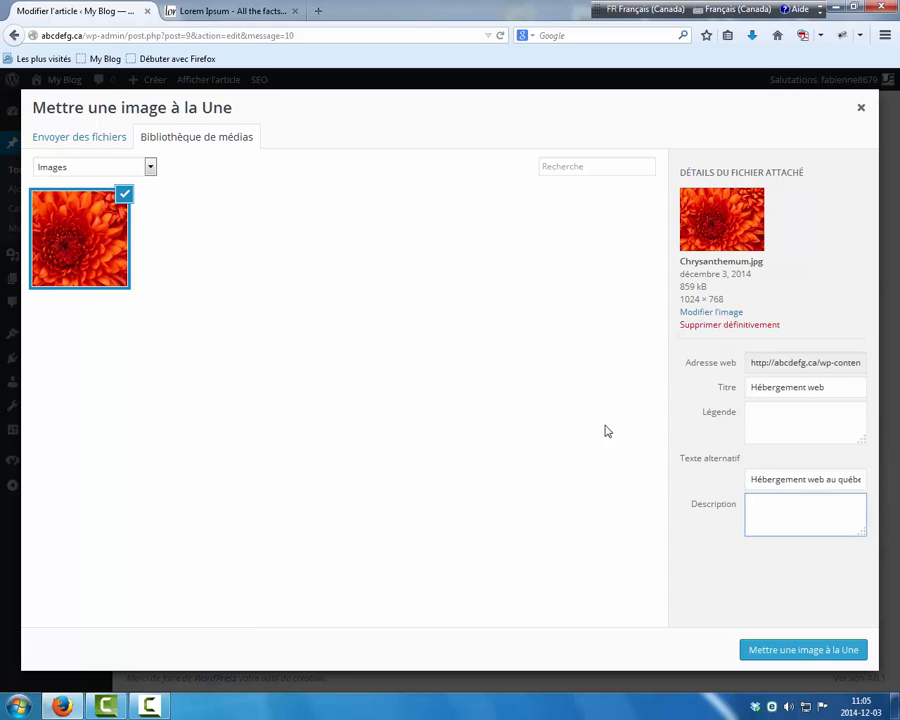
left_click(769, 521)
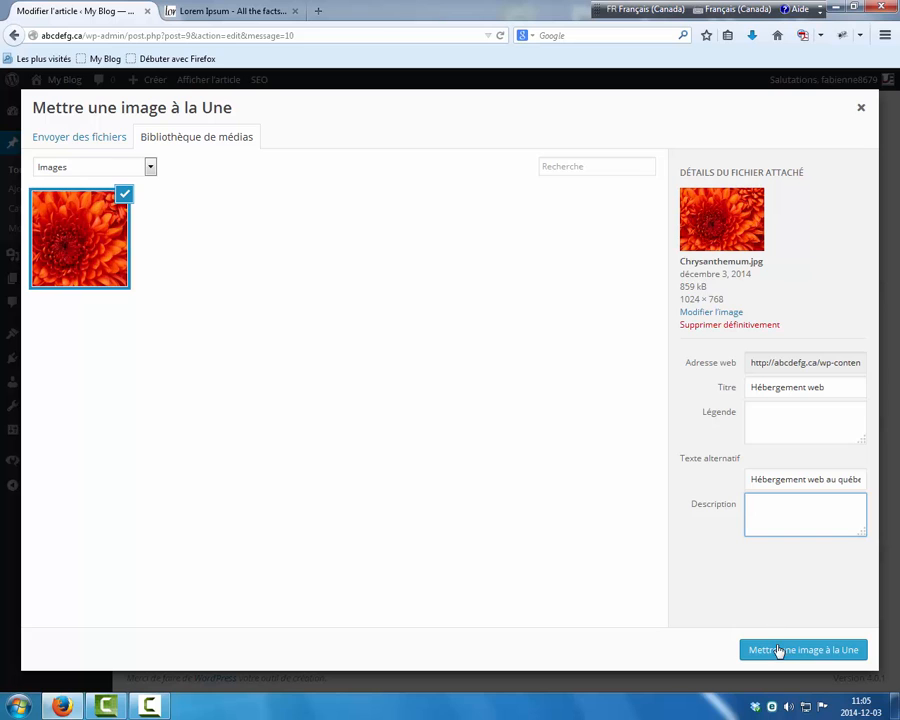
Set the chrysanthemum image as the article's featured image and save the draft.
left_click(779, 649)
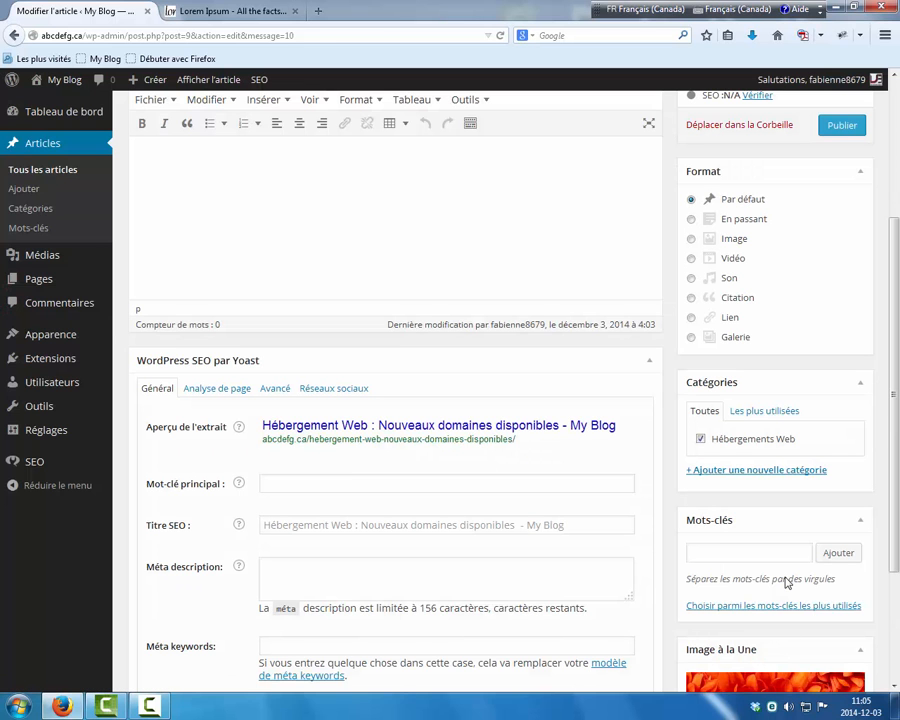
scroll(788, 583, "down", 2)
scroll(785, 580, "up", 5)
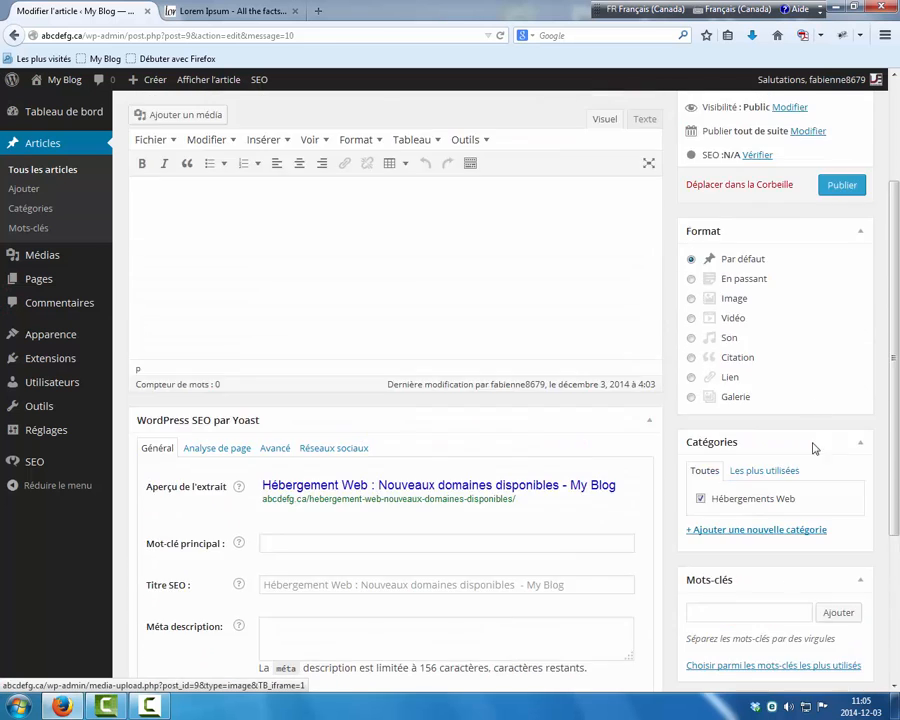
left_click(724, 155)
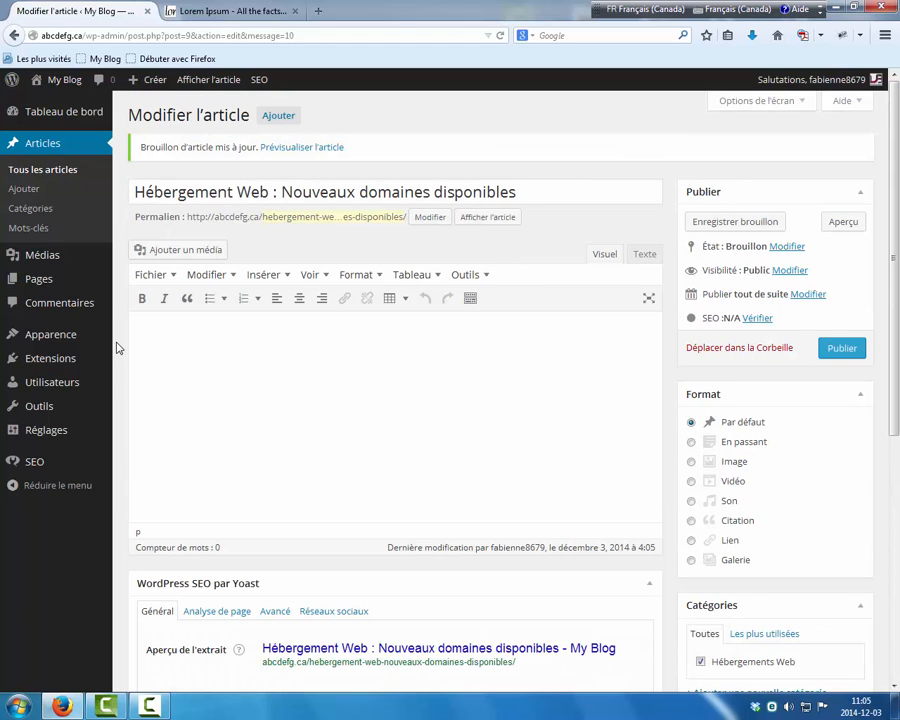
Check the Yoast page analysis of the draft and return to the general SEO settings.
scroll(116, 347, "down", 5)
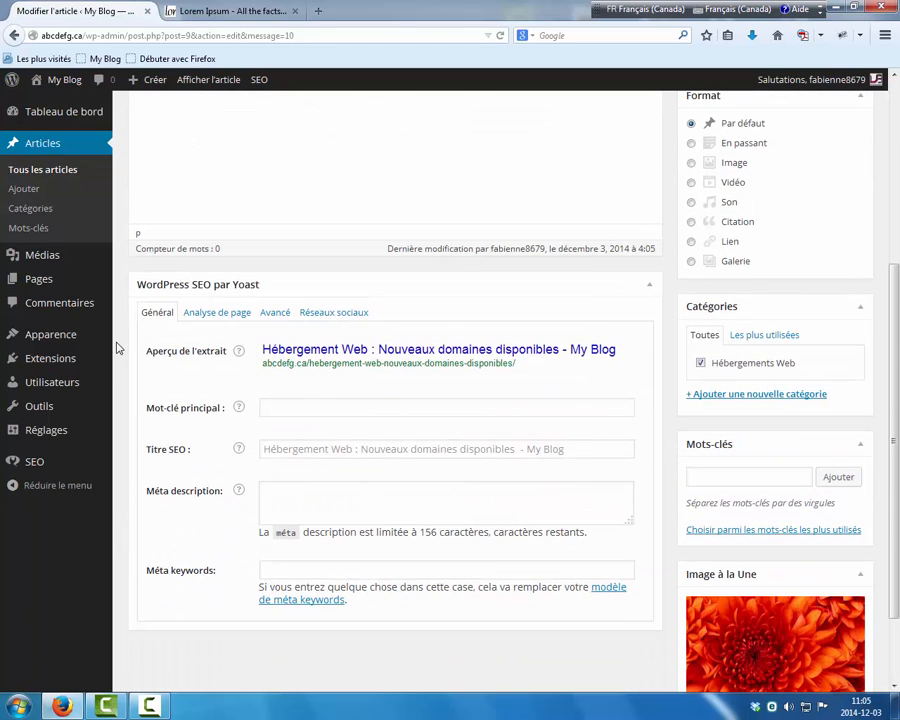
left_click(220, 314)
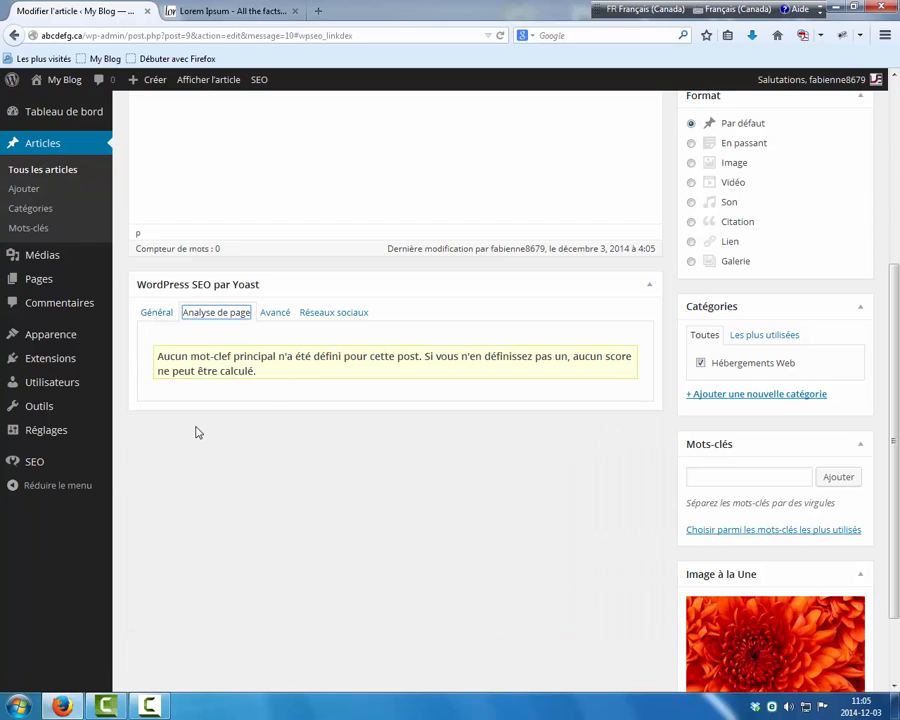
left_click(157, 318)
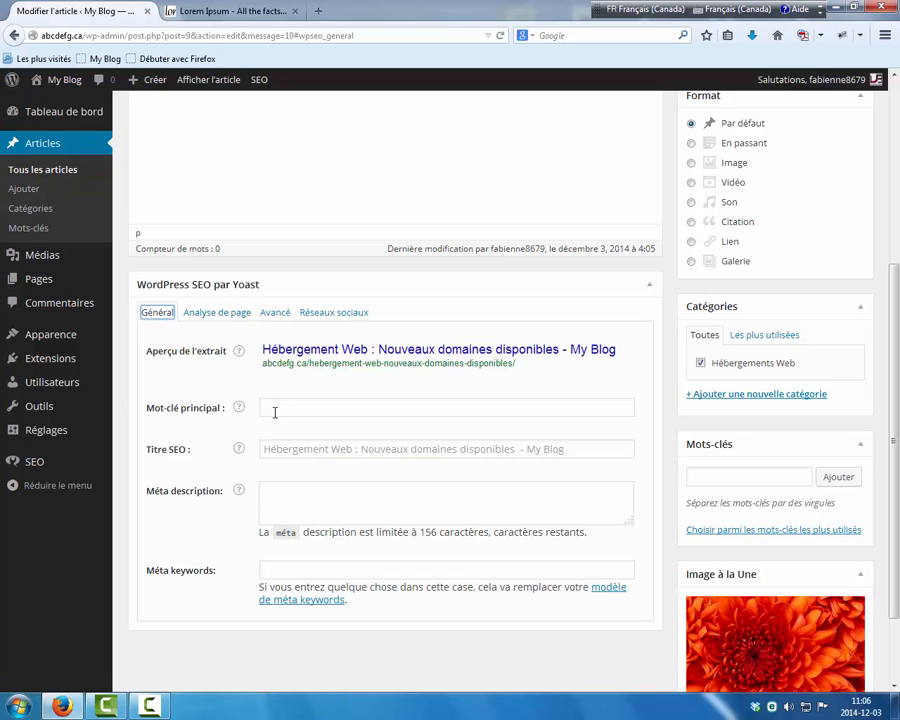
Set the article's main keyword to the suggested "hebergement web" and save the draft.
left_click(274, 410)
scroll(274, 412, "up", 1)
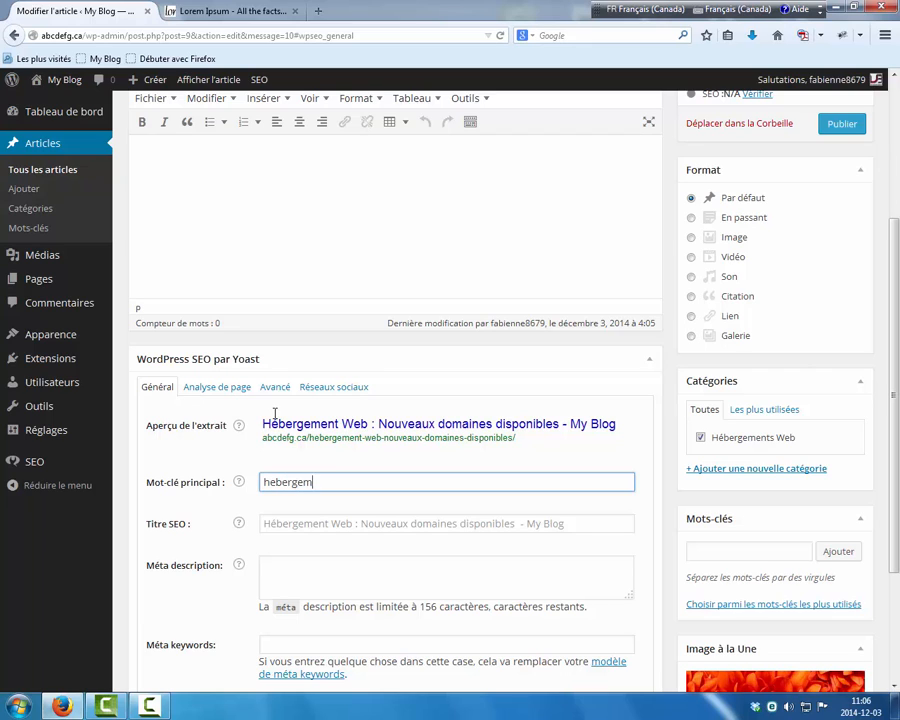
type("hebergement web")
scroll(572, 352, "up", 1)
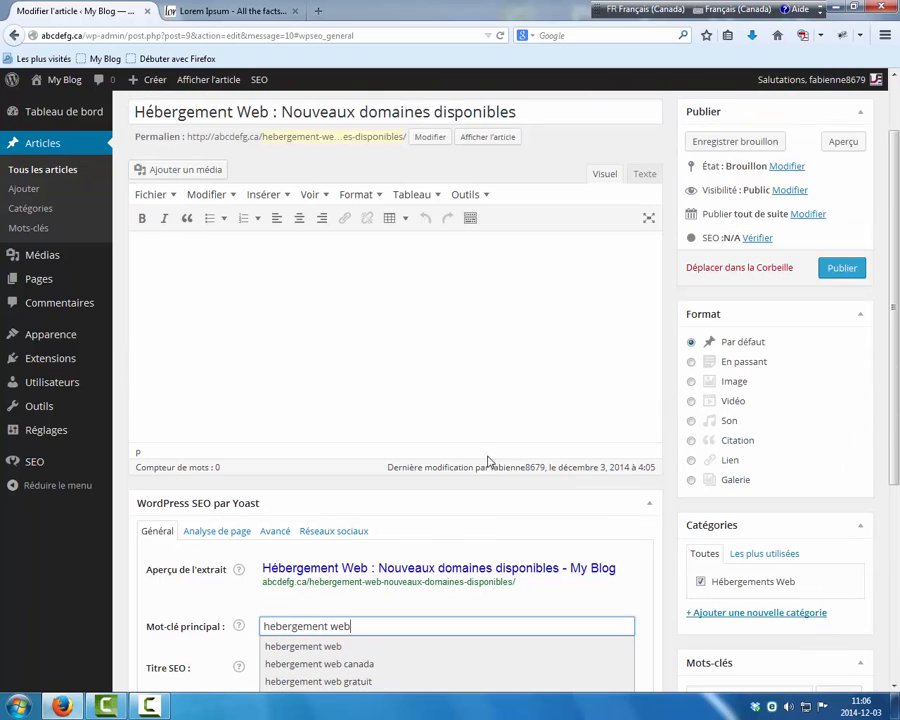
scroll(244, 519, "down", 3)
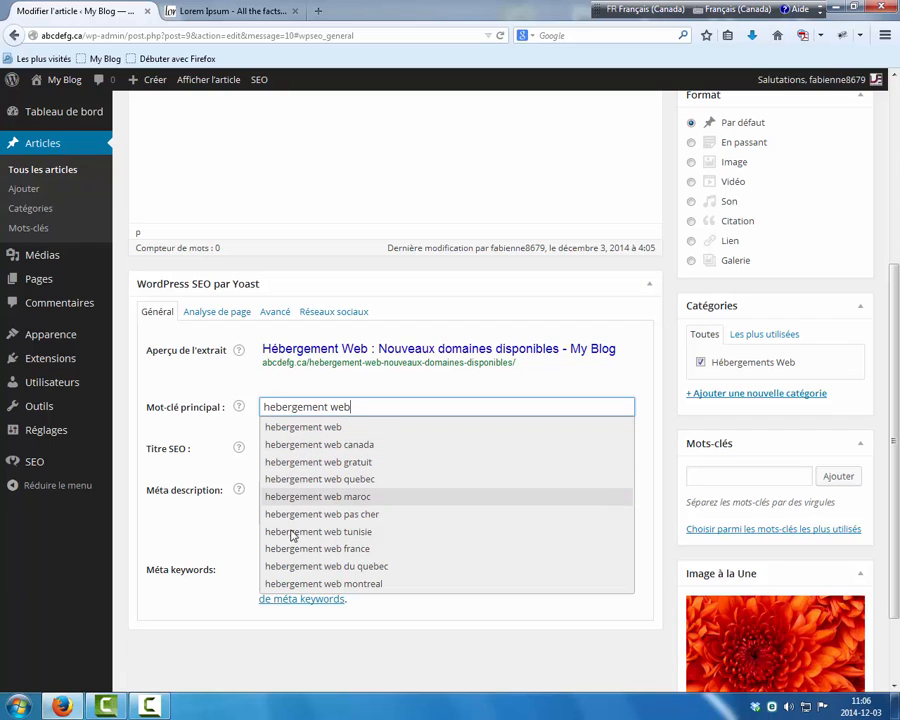
left_click(306, 430)
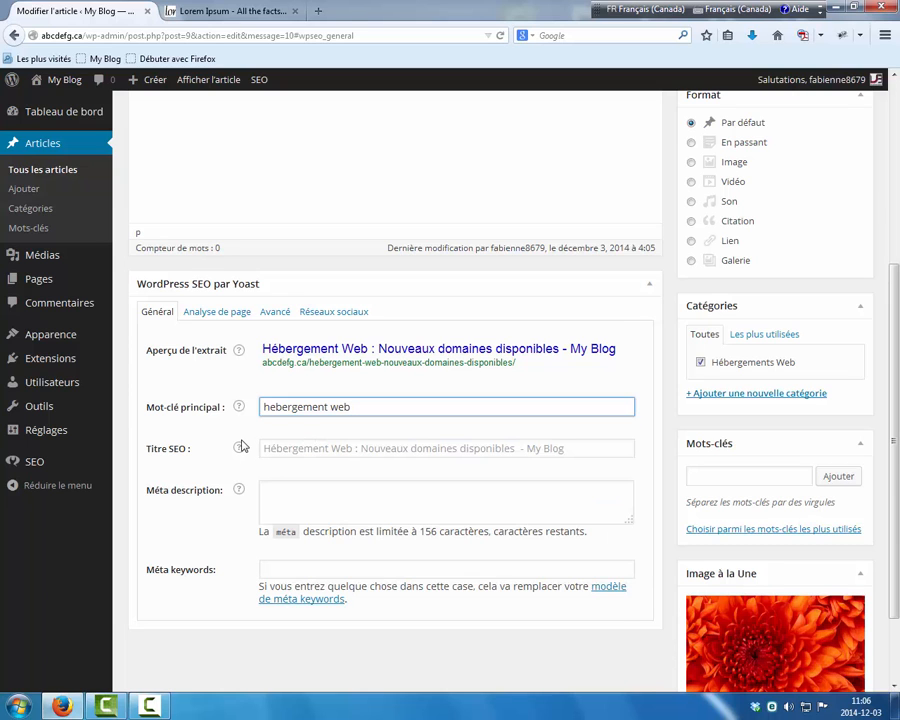
scroll(241, 446, "up", 4)
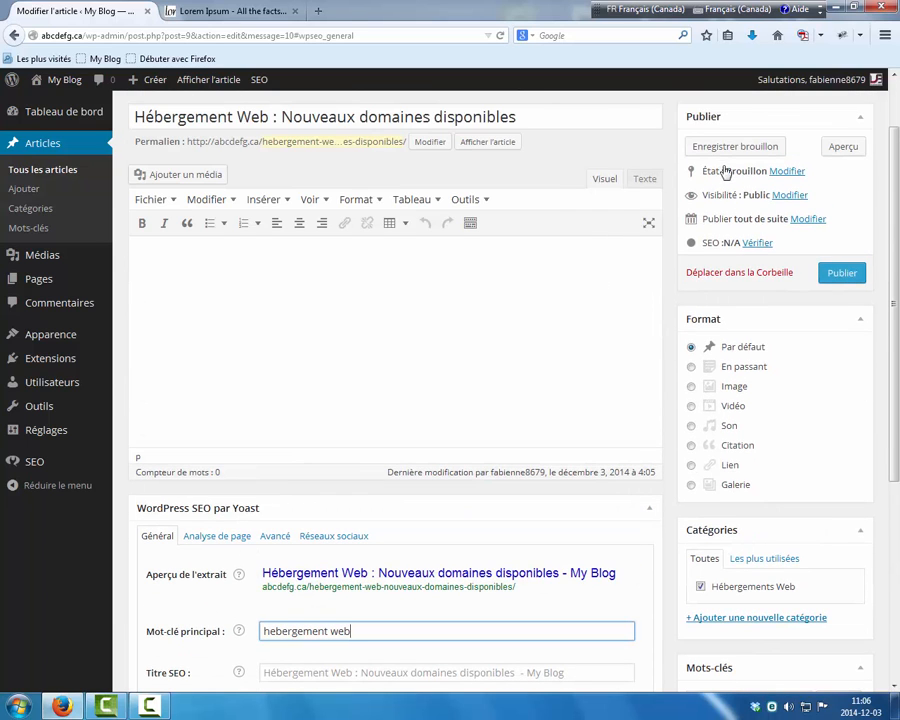
left_click(732, 150)
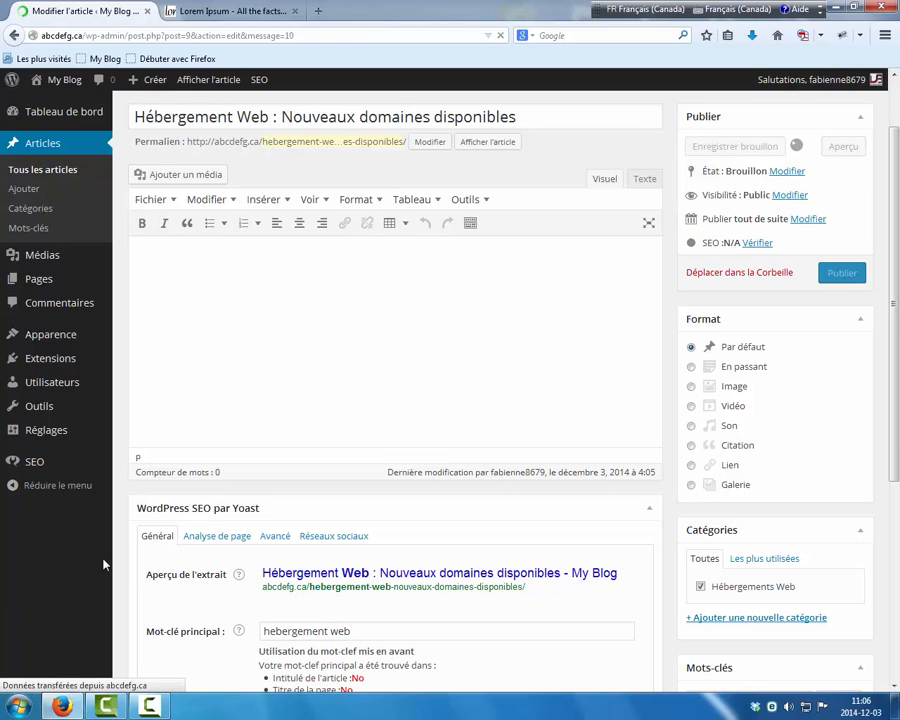
Correct the accent in the main keyword so it reads "hébergement web" and save the draft.
scroll(122, 565, "down", 3)
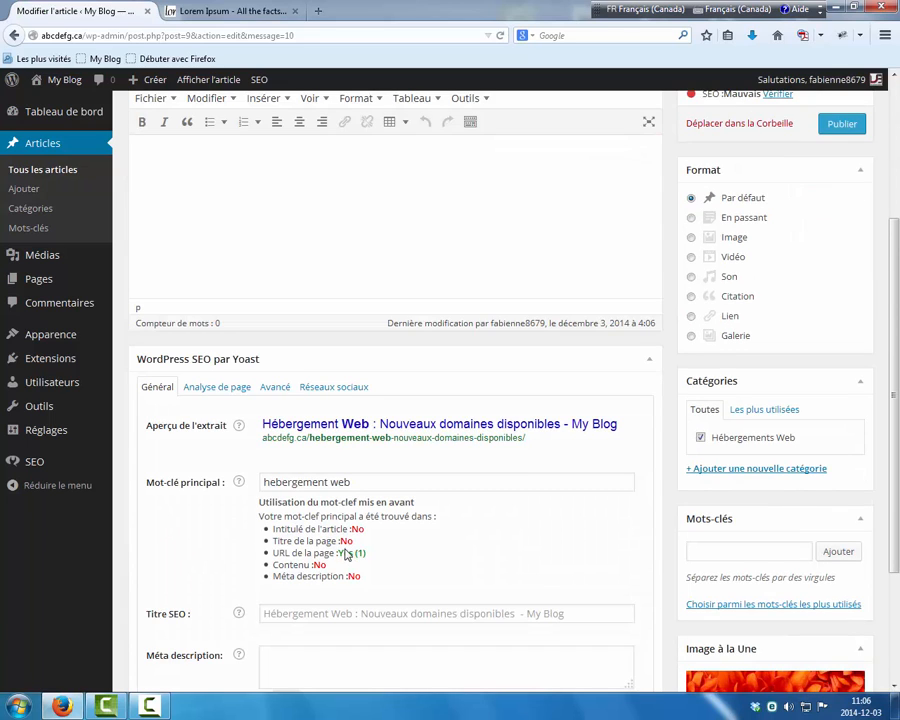
scroll(283, 558, "up", 3)
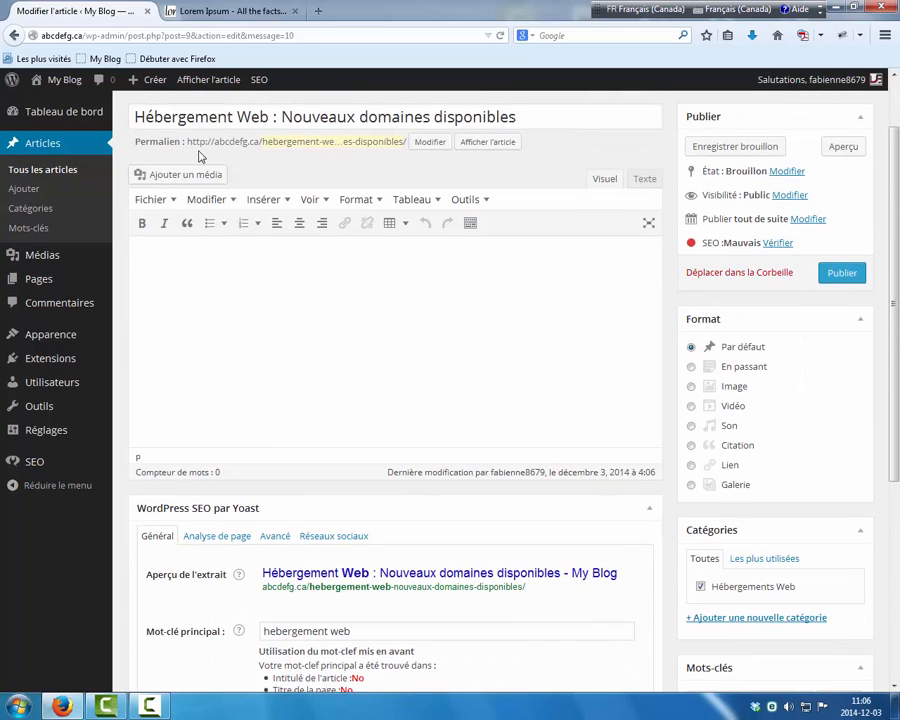
left_click(276, 628)
key("BackSpace")
type("é")
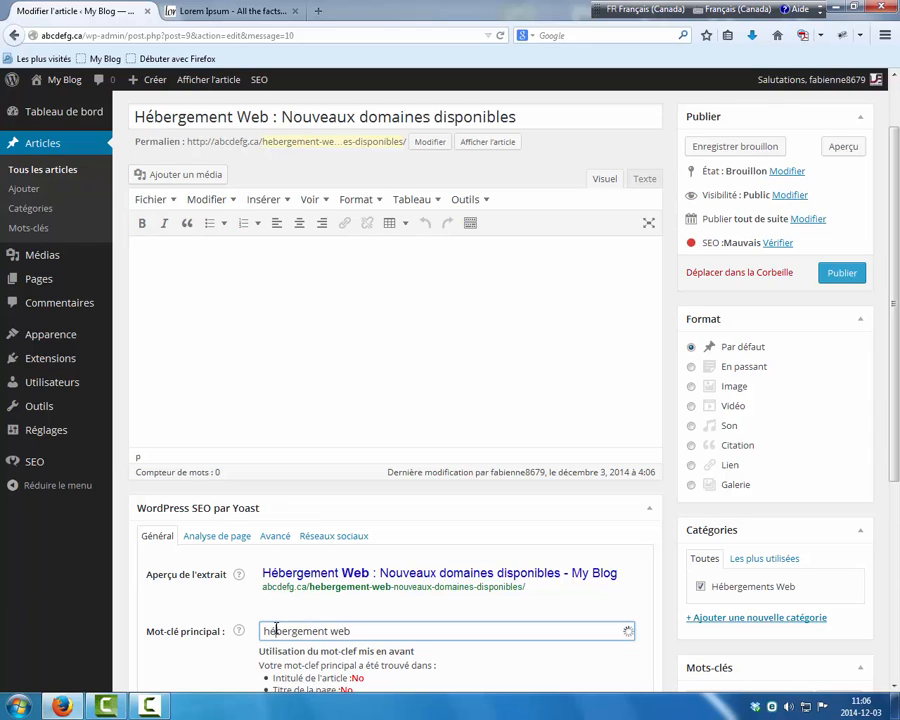
left_click(738, 148)
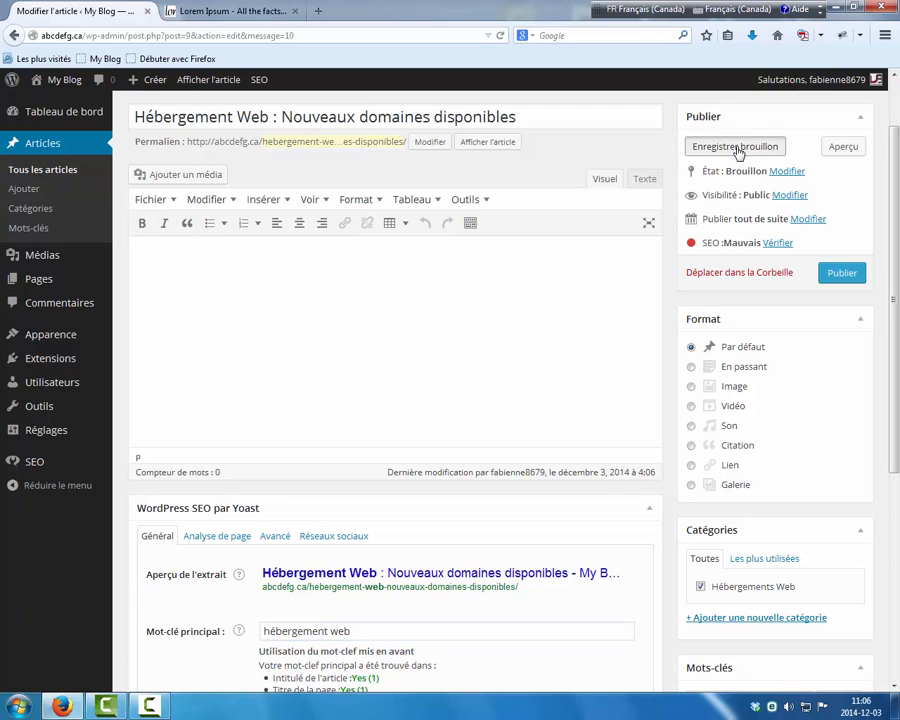
mouse_move(113, 362)
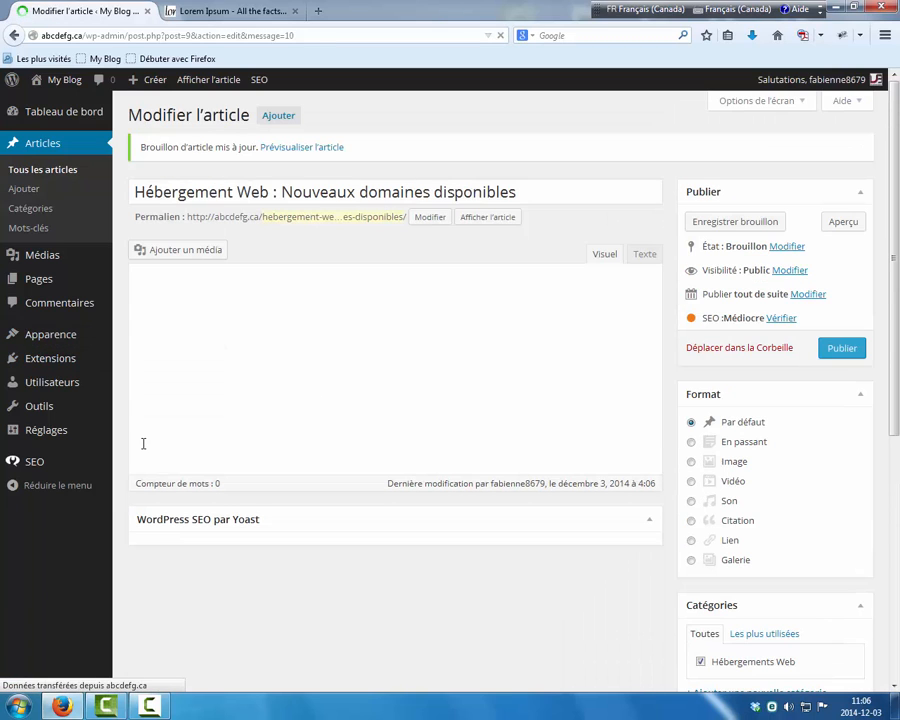
Reword the article title to "Hébergement Web : Nouveaux noms de domaines".
scroll(117, 456, "down", 3)
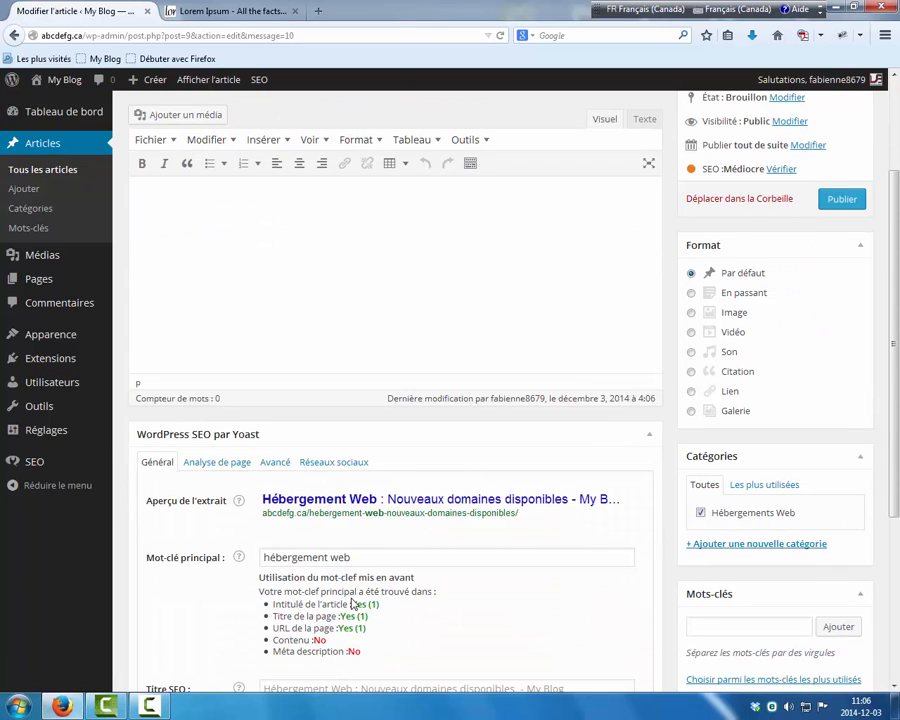
scroll(147, 372, "up", 3)
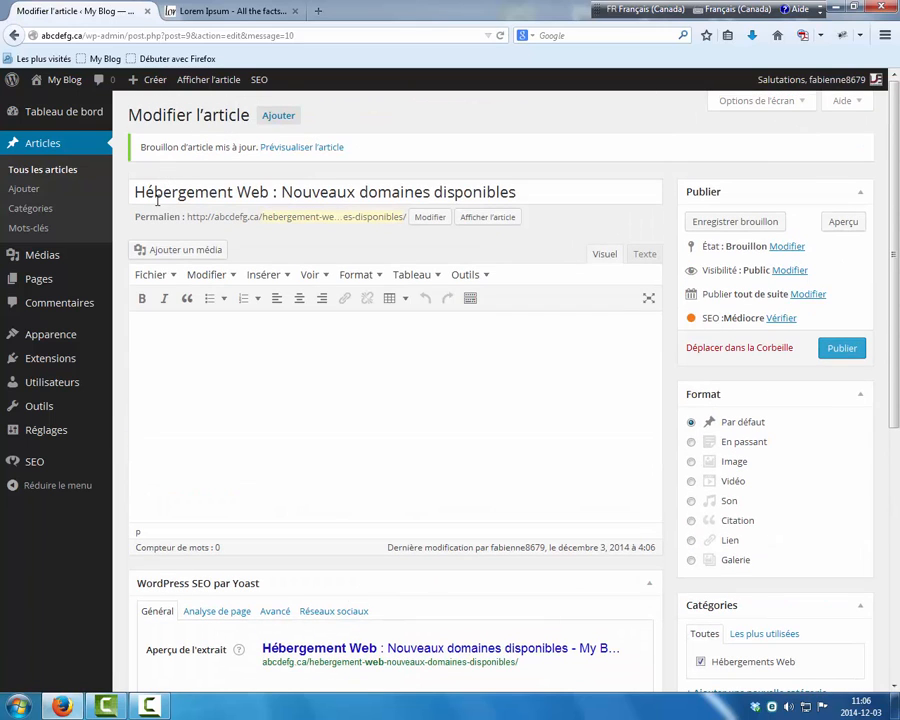
scroll(116, 394, "down", 2)
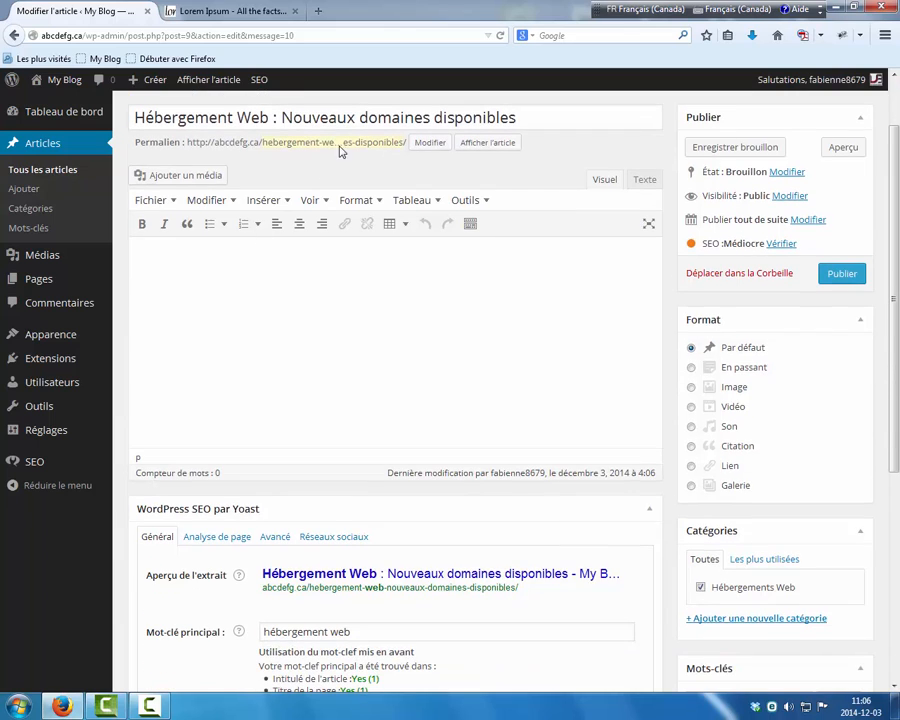
left_click_drag(282, 117, 418, 117)
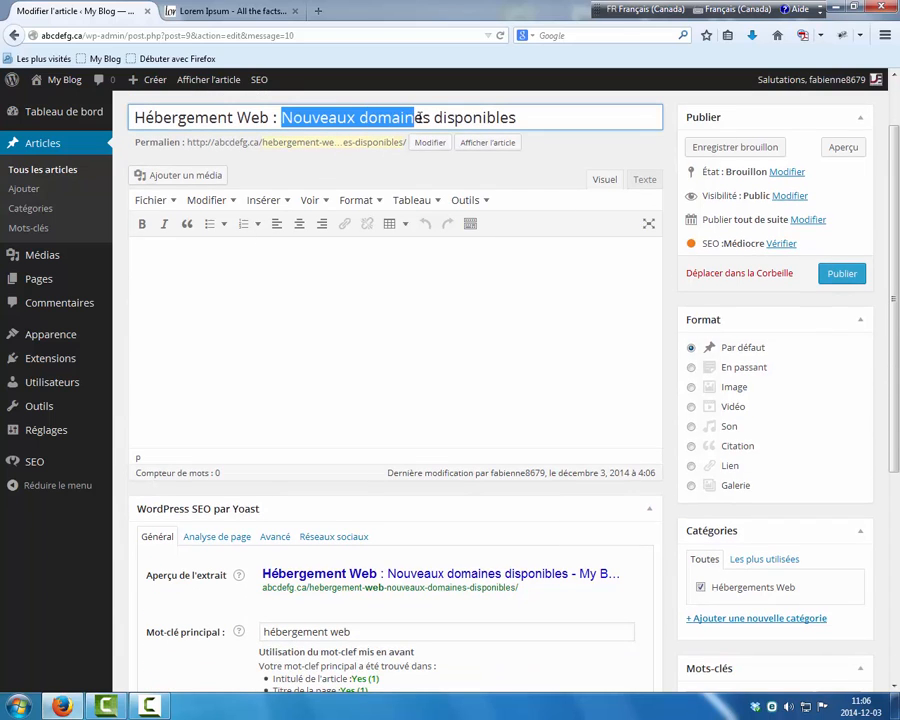
left_click(362, 118)
type("noms")
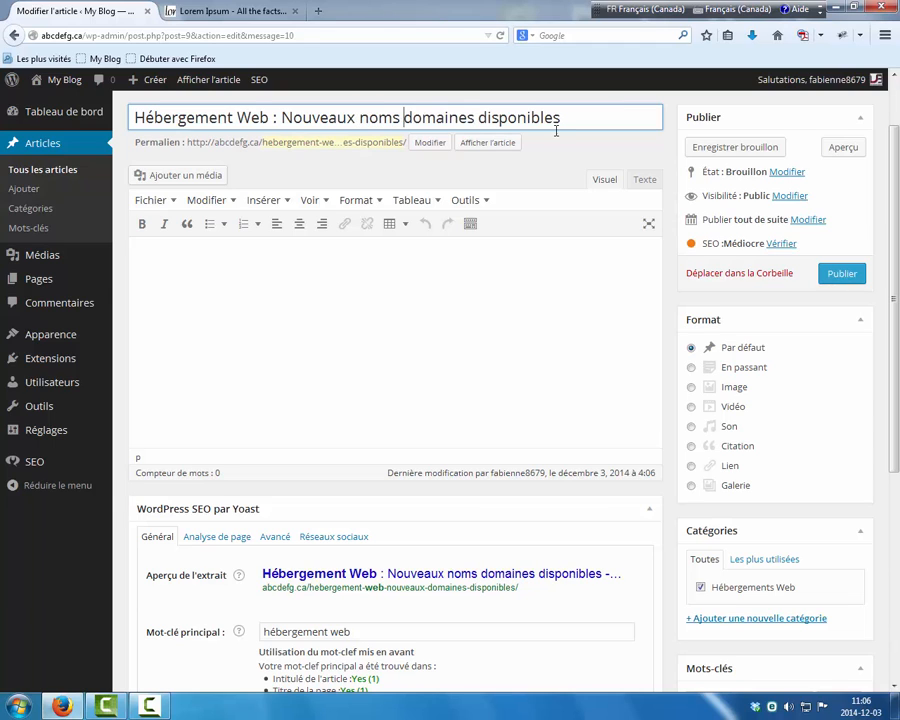
type(" de")
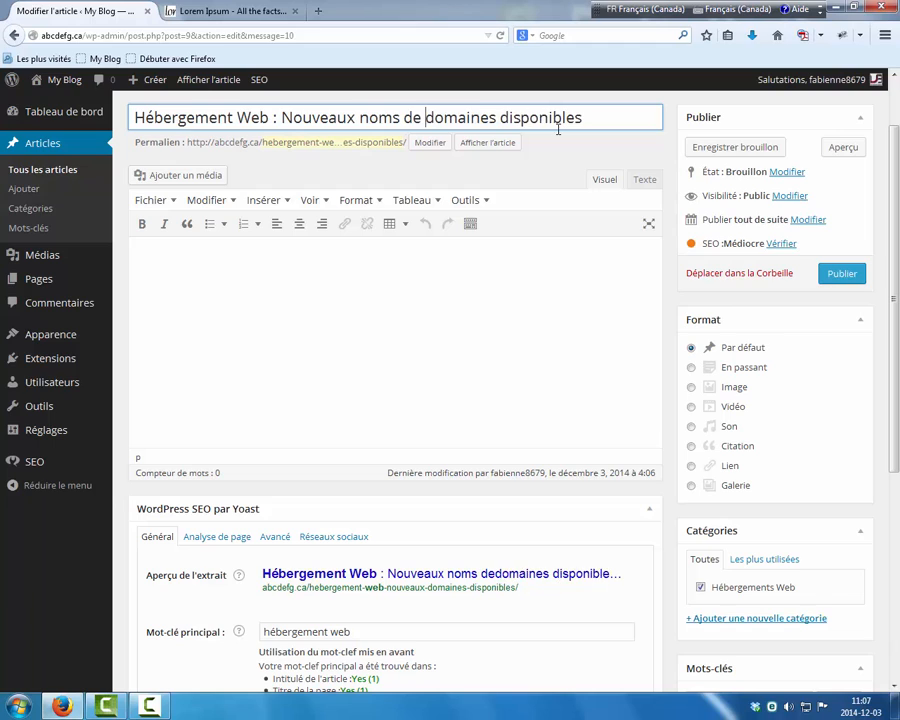
left_click_drag(595, 123, 500, 118)
key("BackSpace")
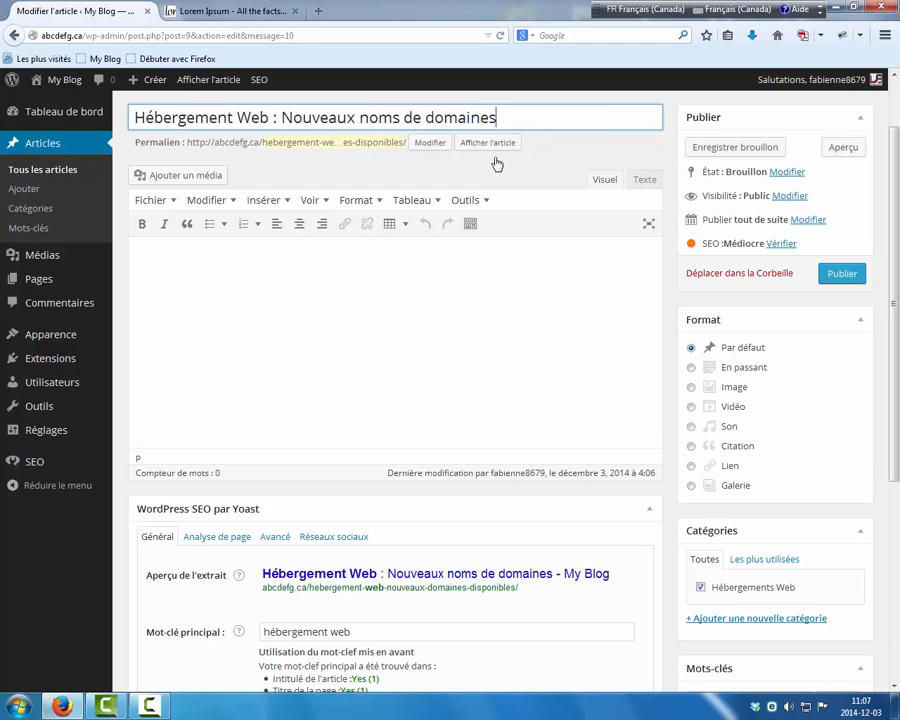
left_click_drag(284, 117, 498, 117)
left_click(499, 117)
left_click(118, 195)
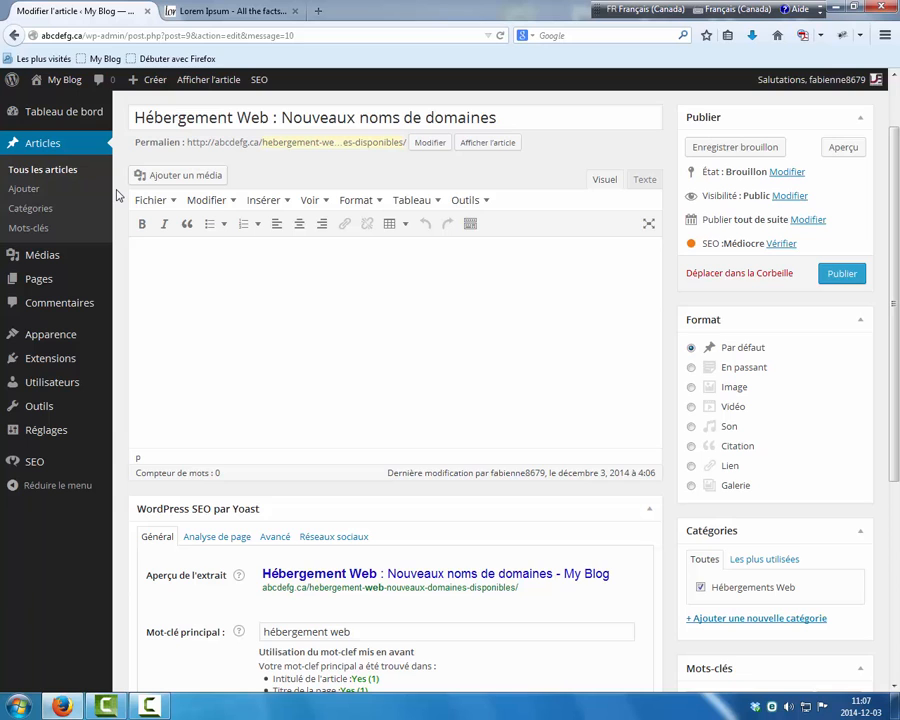
Review the Yoast page analysis for the article's content, meta description, link, heading and keyword criteria.
scroll(118, 195, "down", 3)
left_click(218, 390)
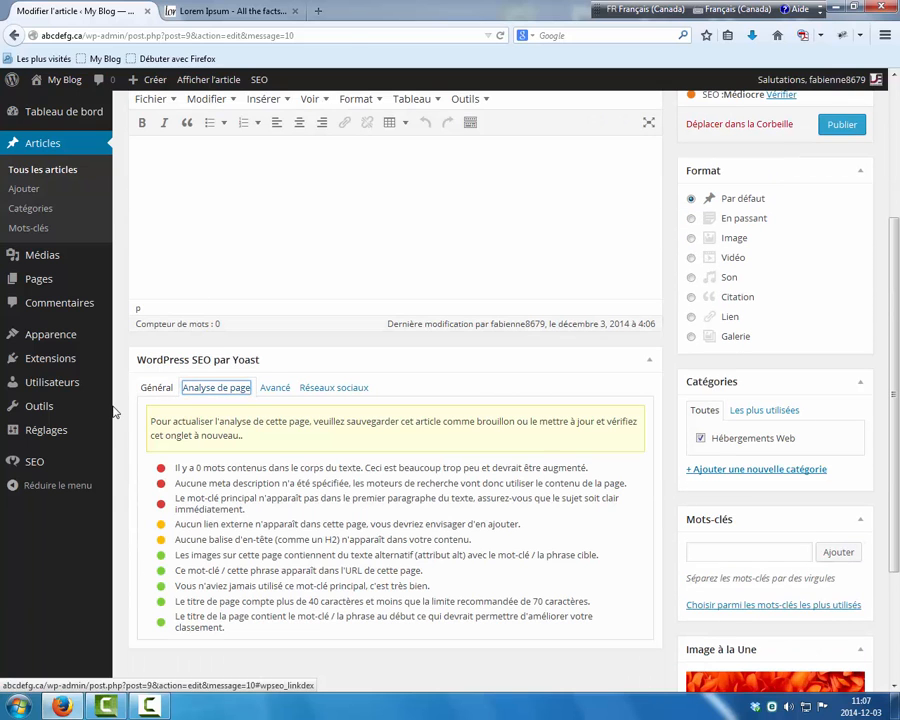
scroll(113, 412, "down", 1)
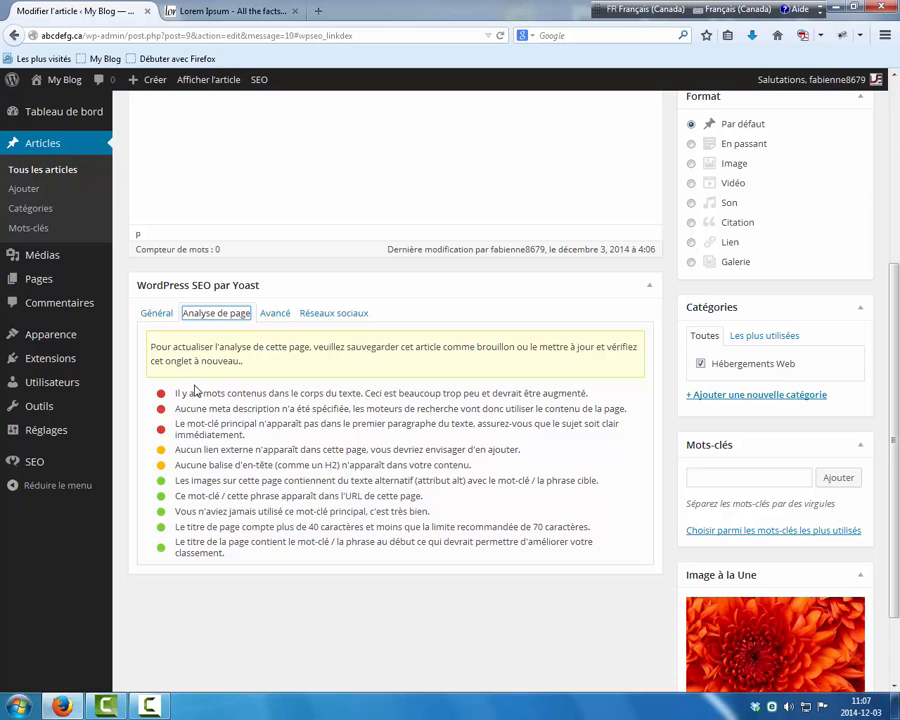
scroll(349, 400, "up", 5)
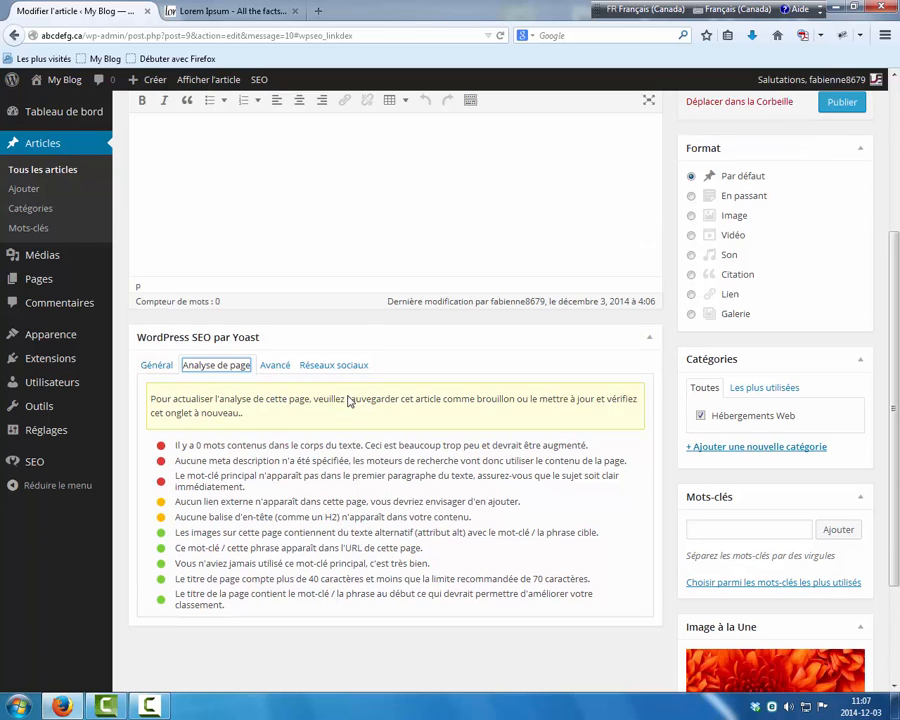
Copy the full paragraph under "Qu'est-ce que le Lorem Ipsum?" from the Lorem Ipsum website.
left_click(240, 12)
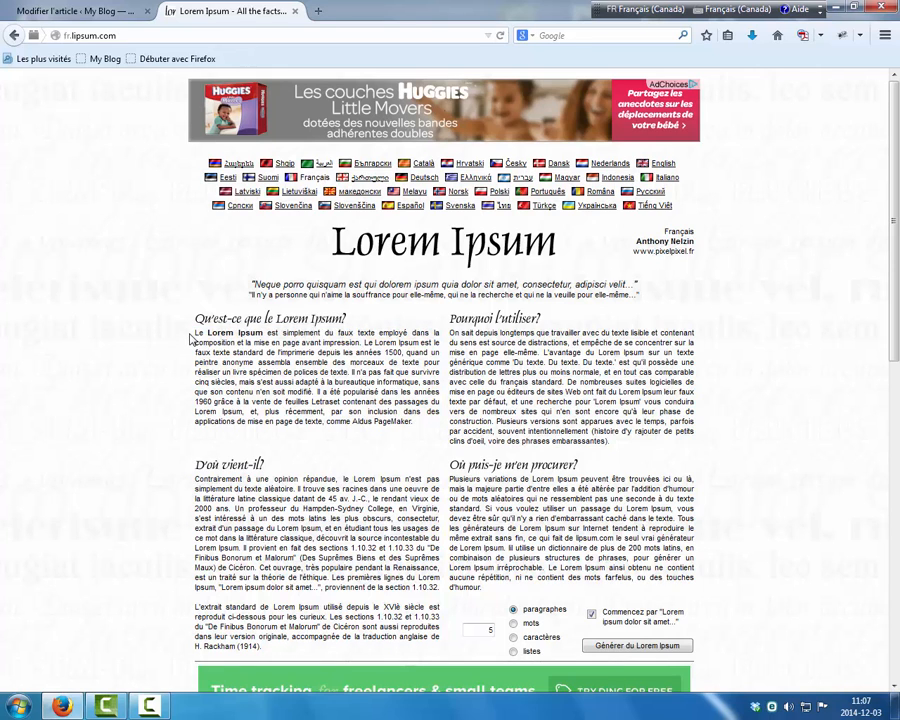
left_click_drag(195, 332, 421, 428)
key("ctrl+c")
right_click(340, 385)
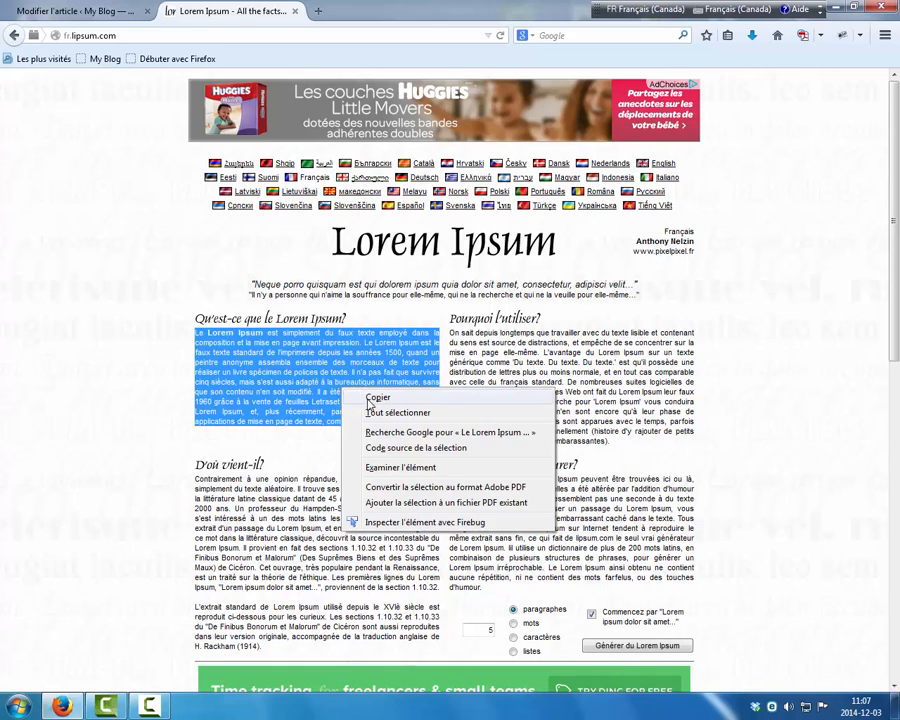
left_click(372, 396)
Paste the copied text into the article body and split it into two paragraphs before "Il n'a pas fait que survivre".
left_click(124, 13)
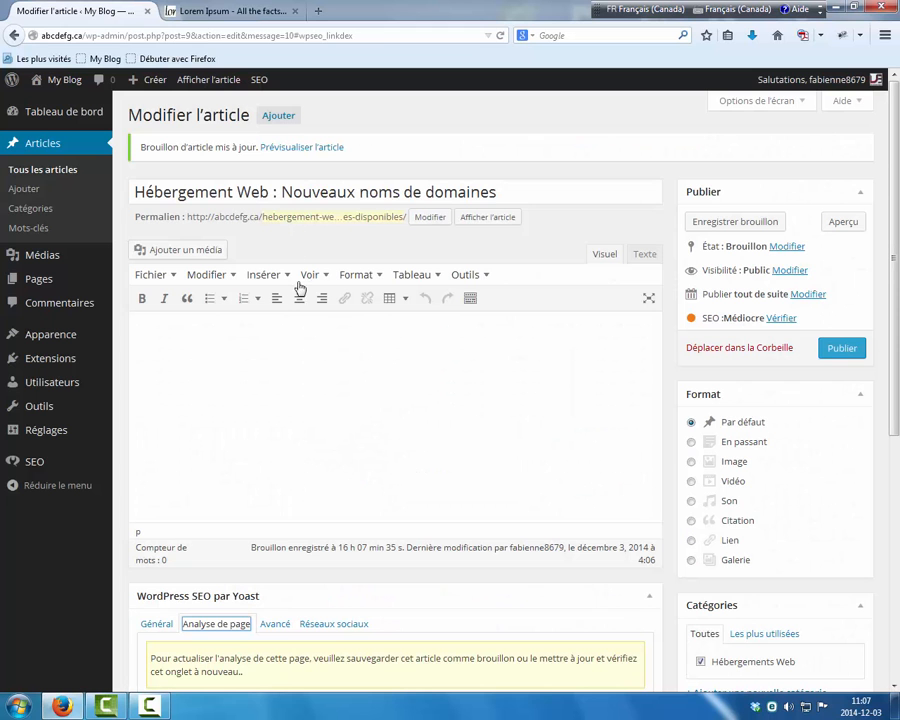
left_click(221, 373)
key("ctrl+v")
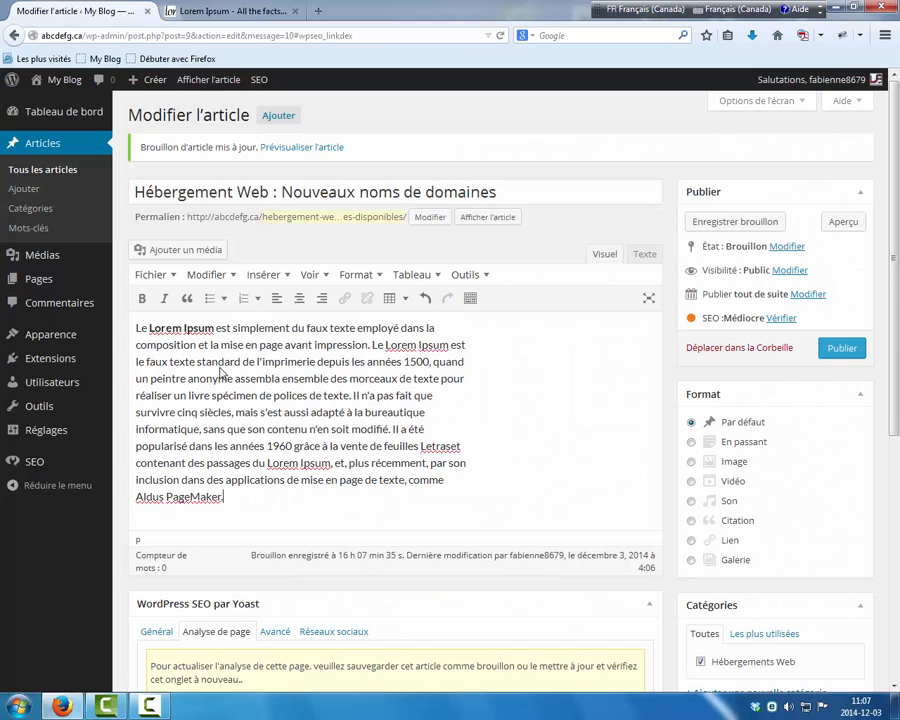
left_click(354, 396)
key("Return")
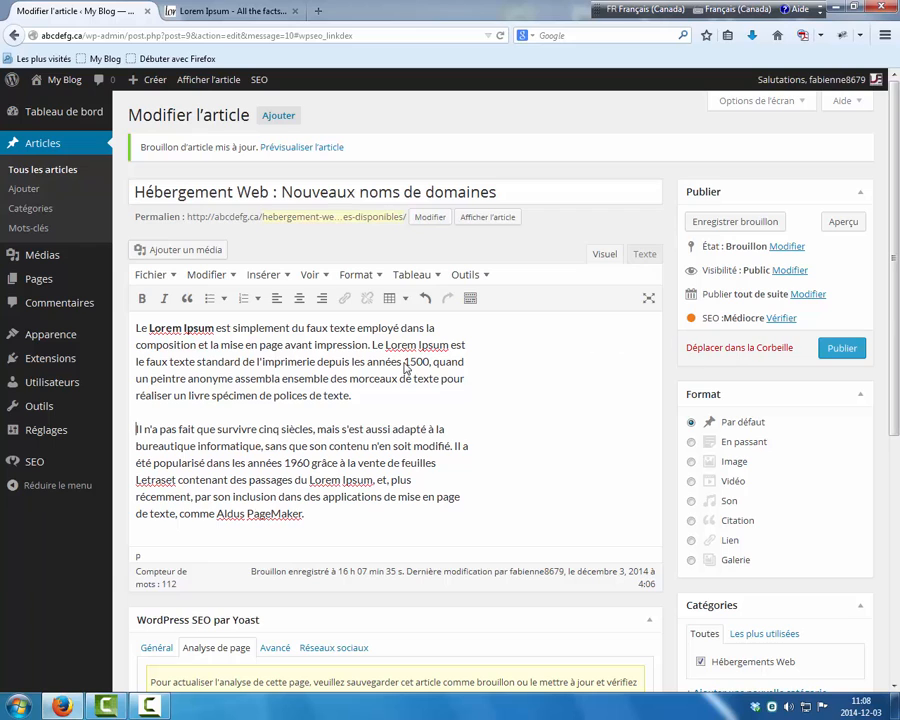
Add a second copy of the Lorem Ipsum text below, split it into two paragraphs the same way, and save the draft.
left_click(307, 513)
key("Return")
key("Return")
key("ctrl+v")
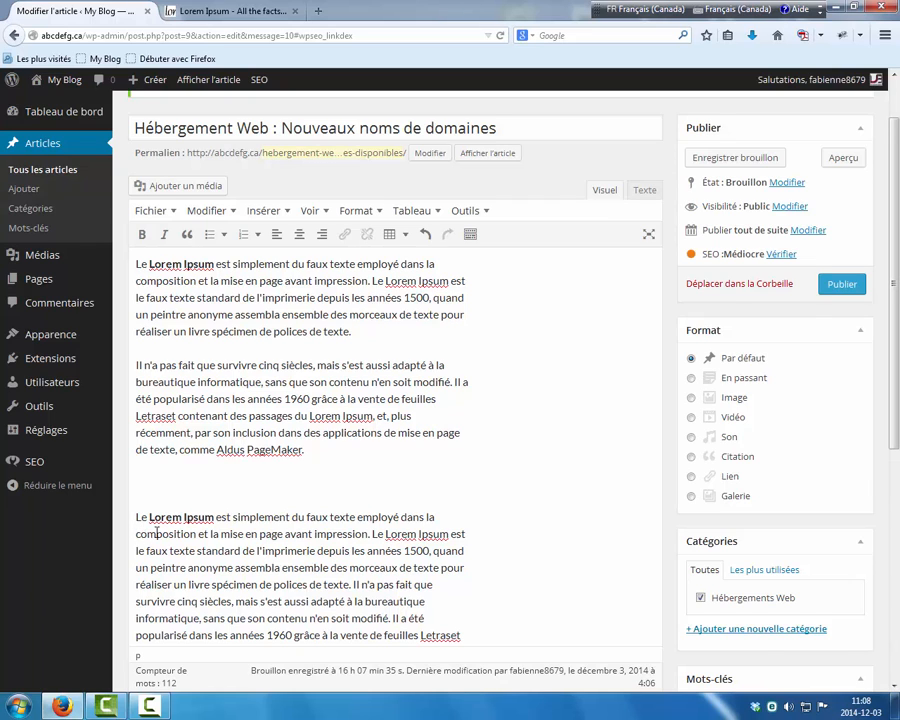
key("BackSpace")
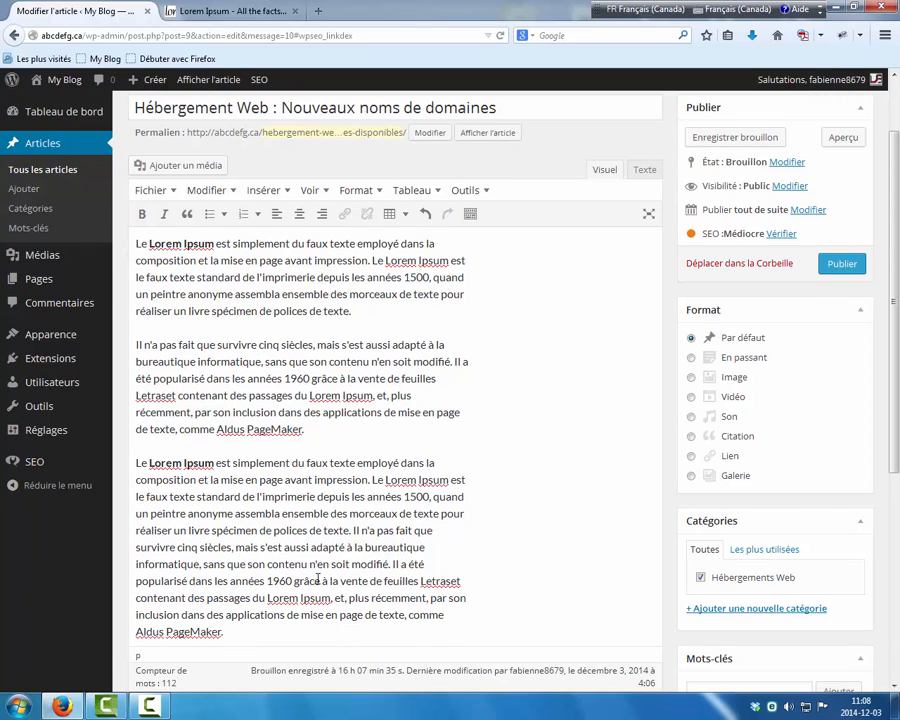
left_click(353, 531)
key("Return")
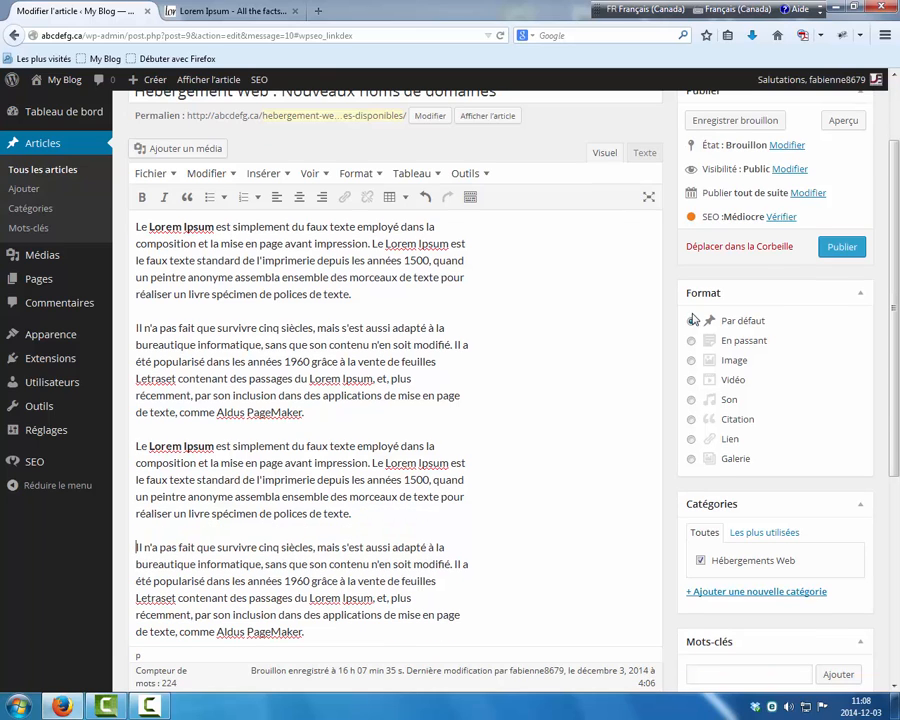
left_click(739, 120)
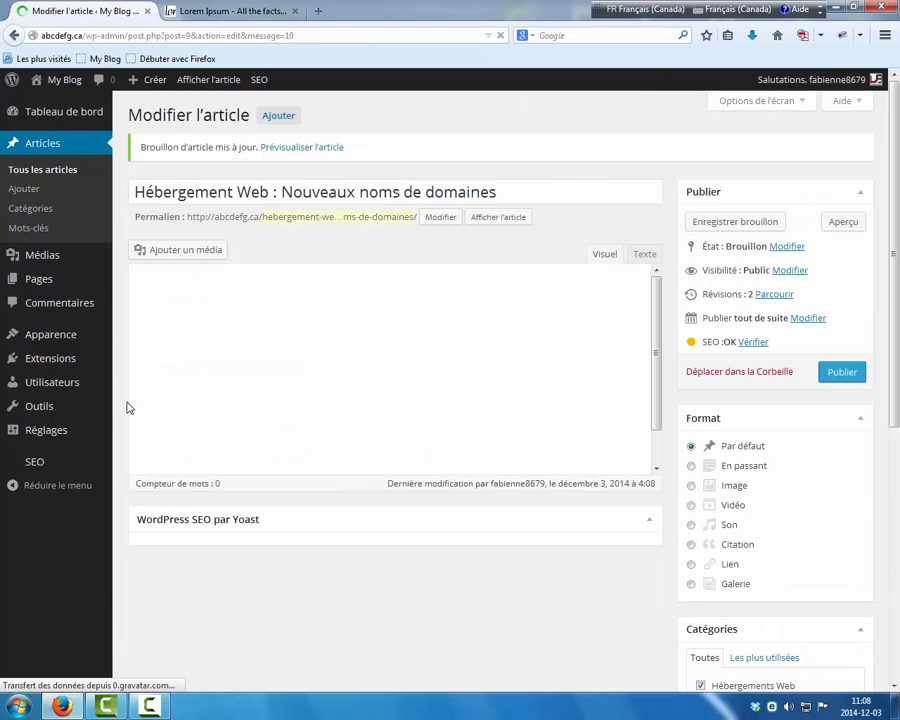
Check the Yoast page analysis for the image alt text and body word count criteria.
scroll(127, 407, "down", 5)
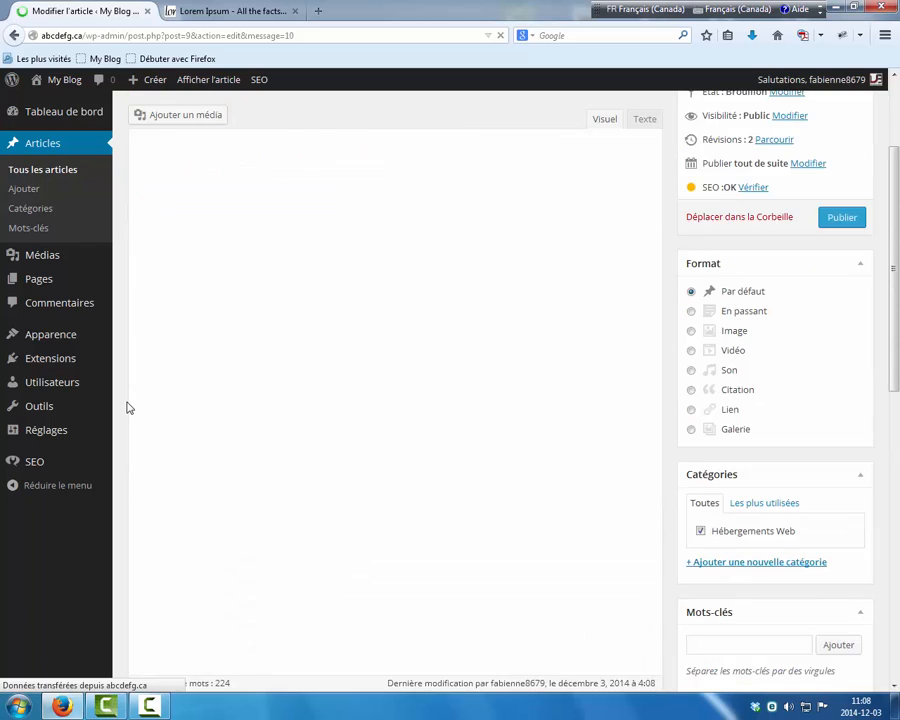
scroll(127, 407, "down", 5)
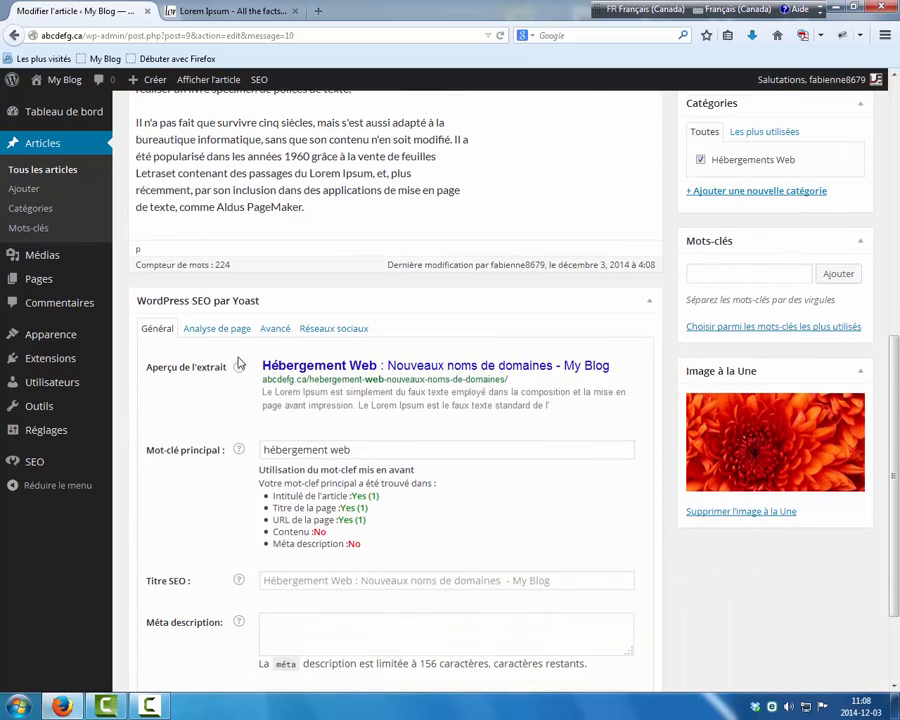
left_click(227, 326)
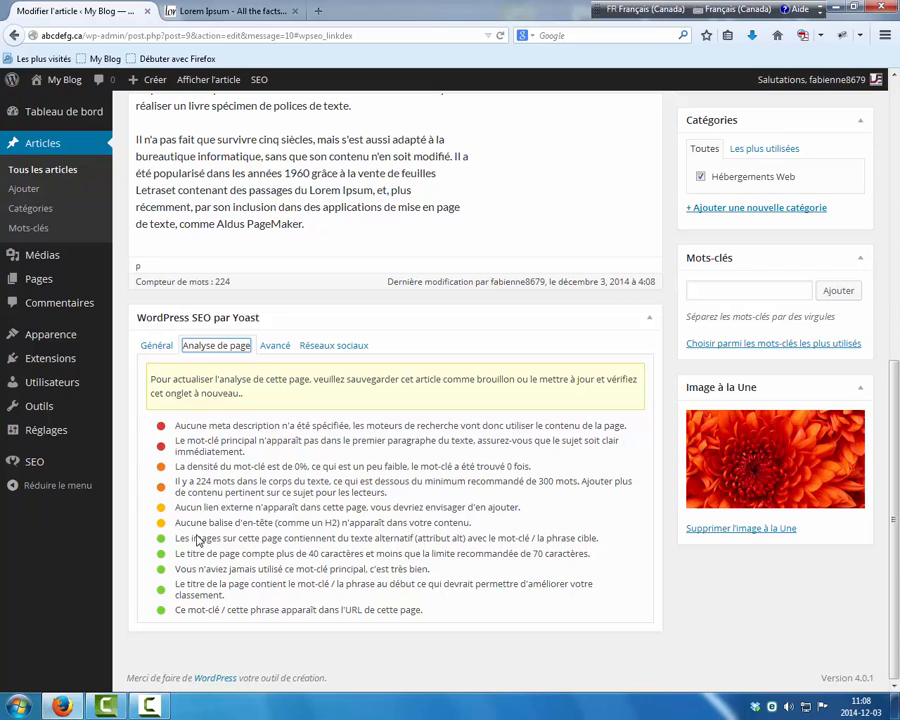
left_click_drag(197, 539, 244, 545)
left_click(244, 545)
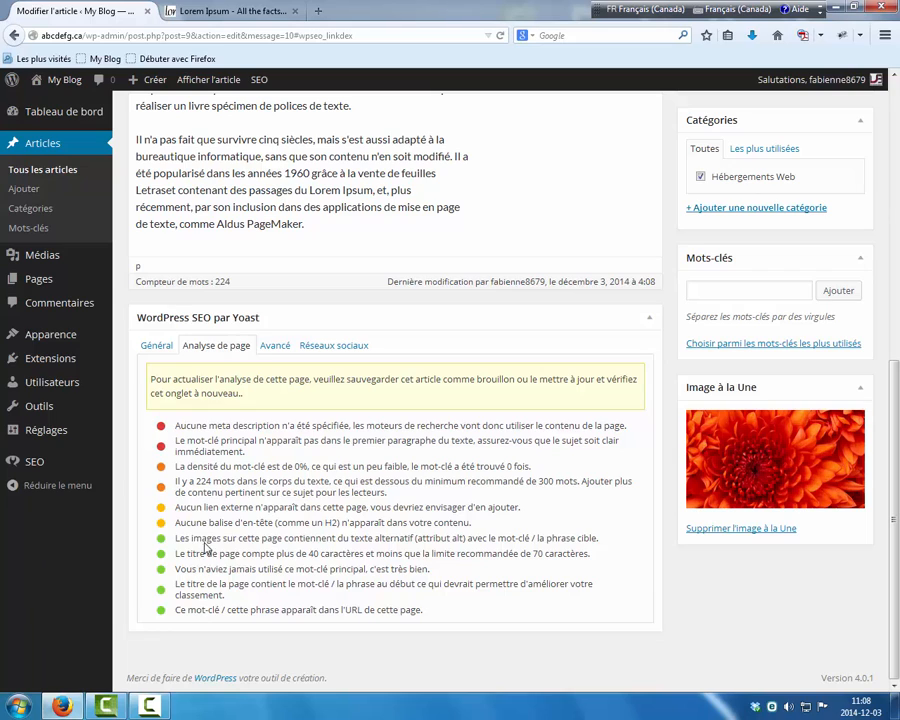
left_click_drag(196, 482, 237, 487)
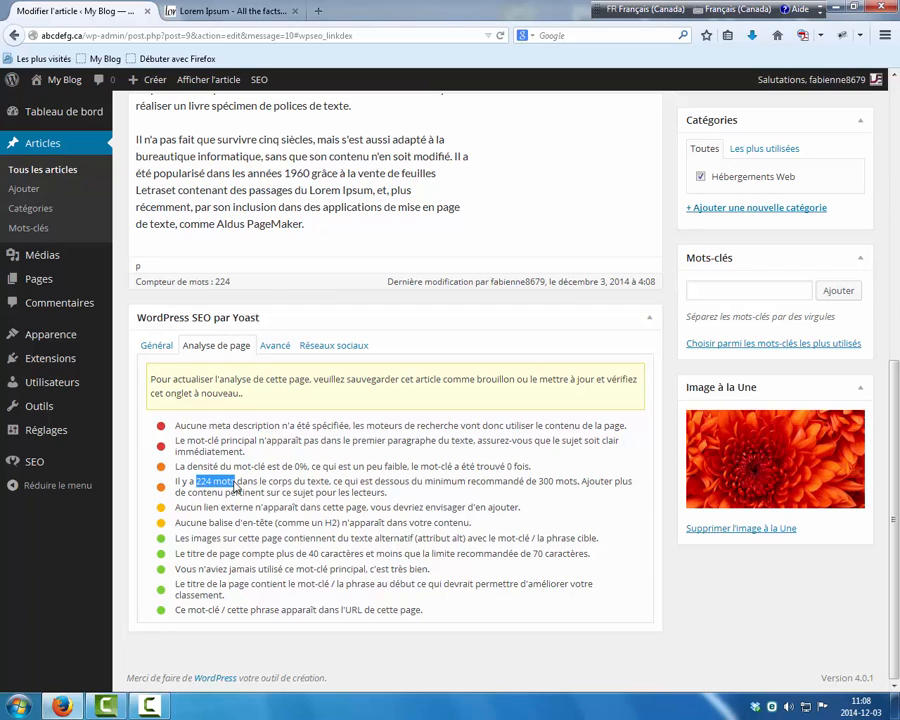
left_click(237, 487)
Append a third copy of the Lorem Ipsum text, split before "Il n'a pas fait que survivre", and save the draft.
left_click(307, 228)
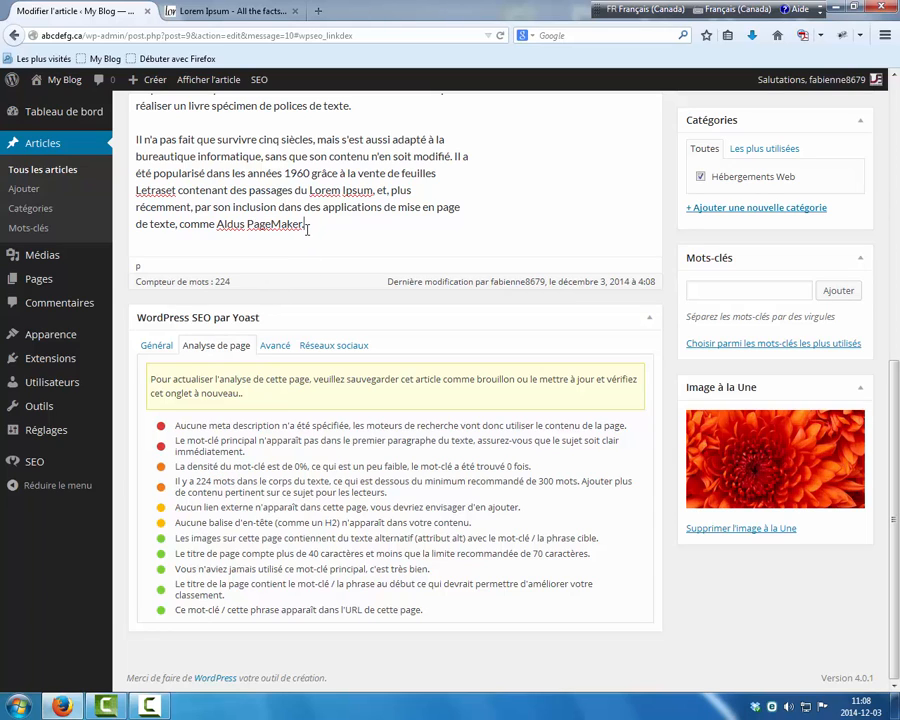
key("Return")
key("Return")
key("ctrl+v")
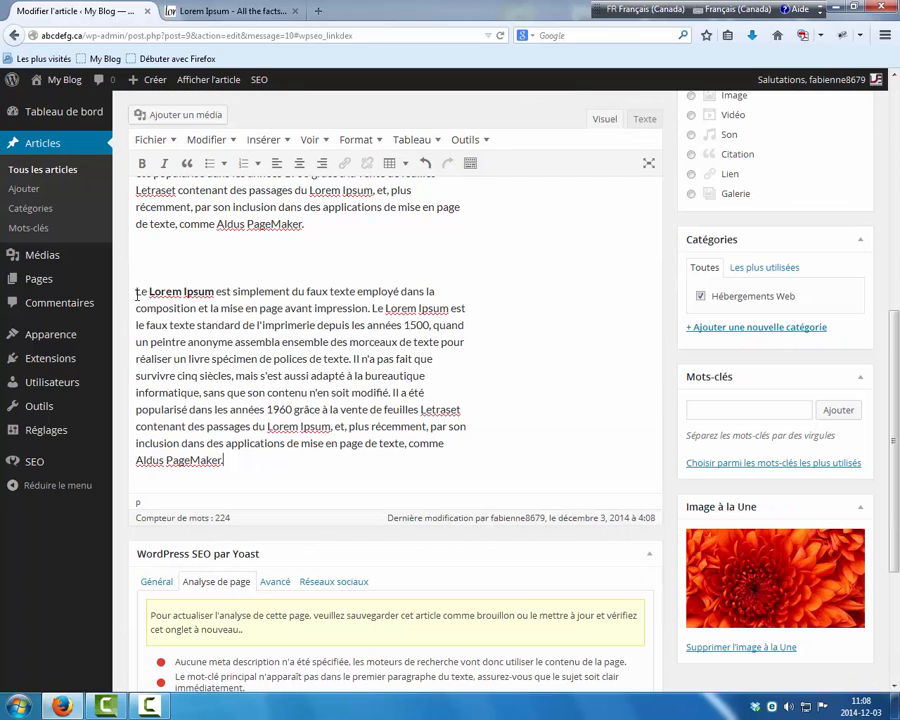
key("BackSpace")
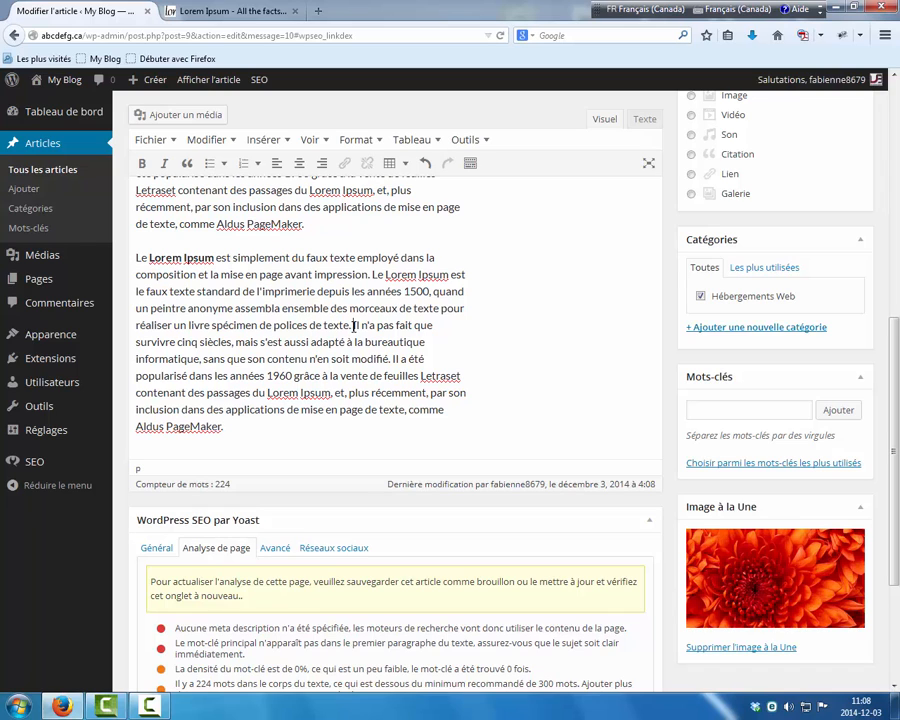
left_click(353, 325)
key("Return")
left_click(703, 296)
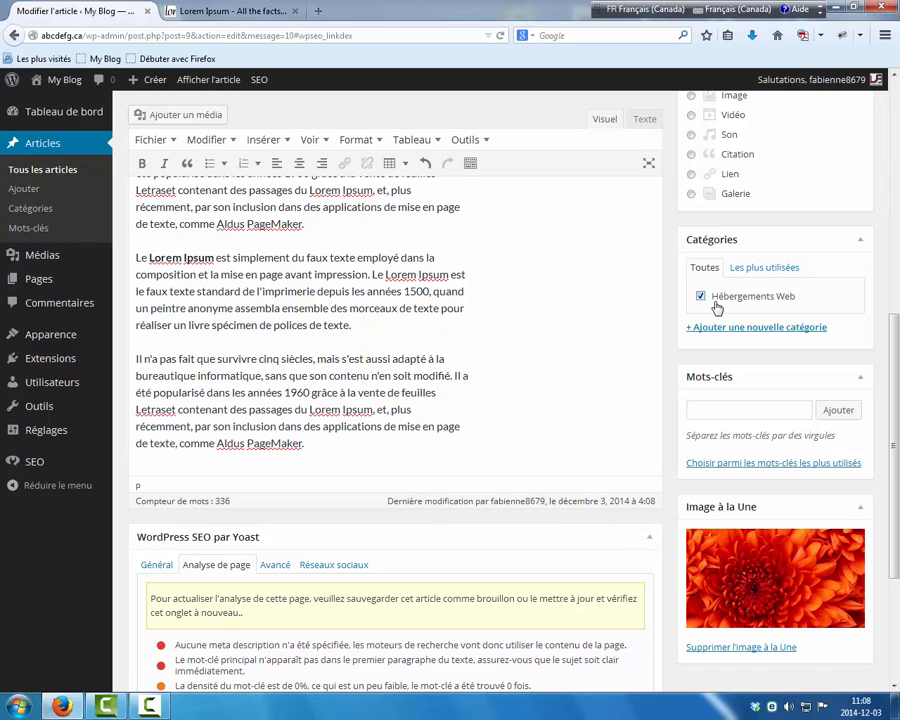
type("Il n'a pas fait que survivre cinq siècles, mais s'est aussi adapté à la bureautique informatique, sans que son contenu n'en soit modifié. Il a été popularisé dans les années 1960 grâce à la vente de feuilles Letraset contenant des passages du Lorem Ipsum, et, plus récemment, par son inclusion dans des applications de mise en page de texte, comme Aldus PageMaker. Le Lorem Ipsum est simplement du faux texte employé dans la composition et la mise en page avant impression. Le Lorem Ipsum est le faux texte standard de l'imprimerie depuis les années 1500, quand un peintre anonyme assembla ensemble des morceaux de texte pour réaliser un livre spécimen de polices de texte.")
scroll(748, 141, "up", 1)
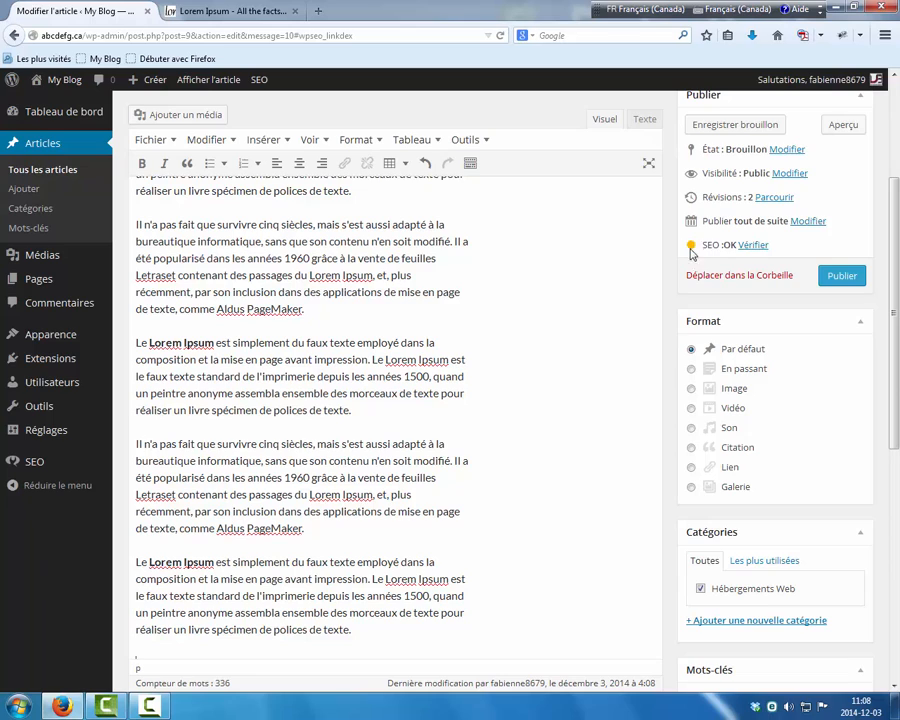
left_click(733, 126)
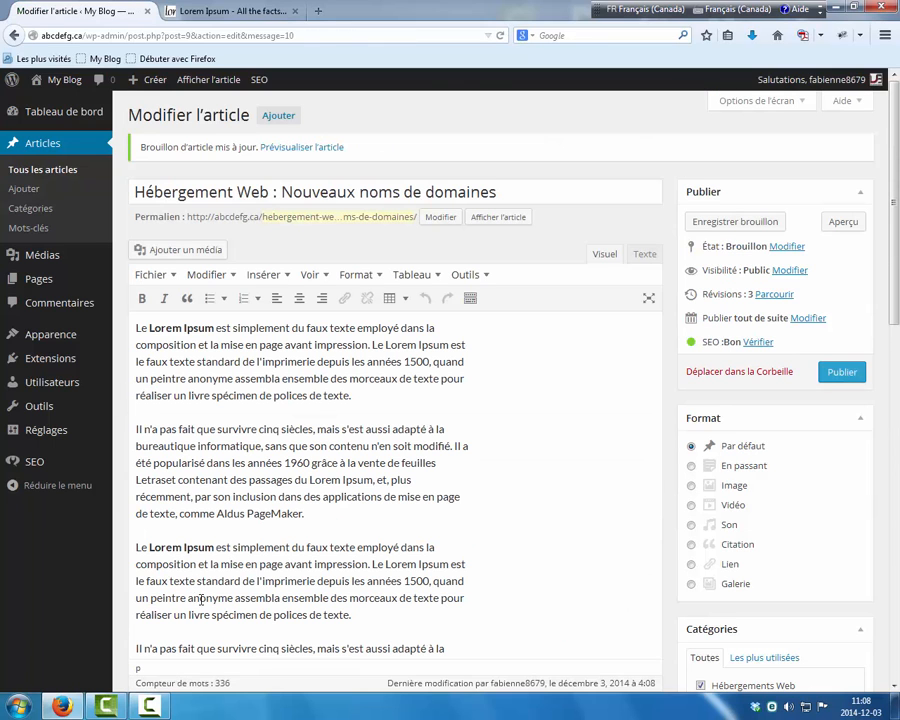
Recheck the article's word count against the recommended minimum in the updated Yoast page analysis.
scroll(207, 598, "down", 2)
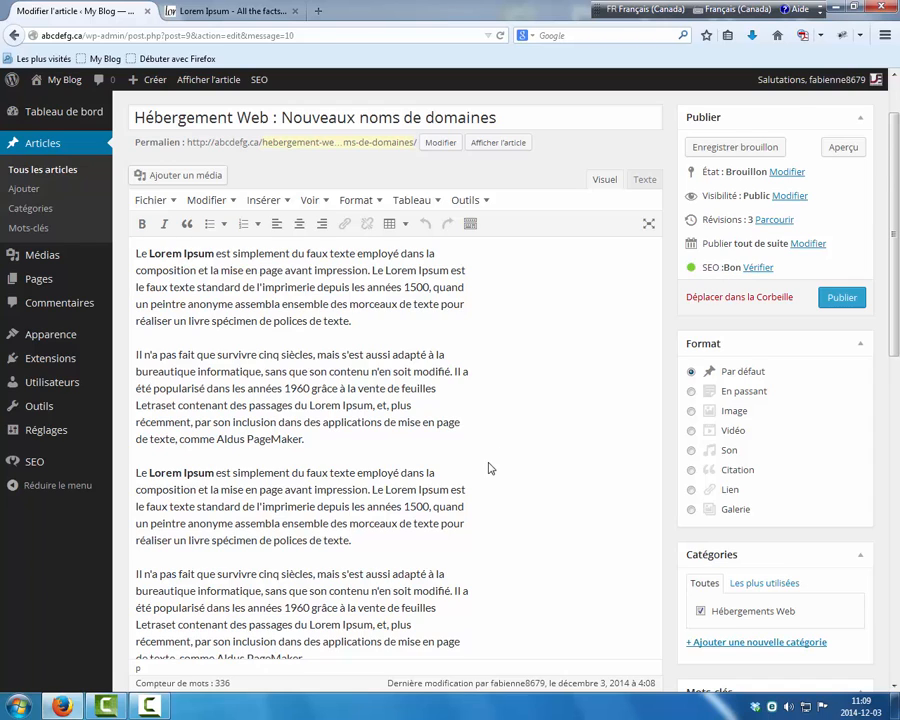
scroll(488, 466, "down", 4)
scroll(137, 541, "down", 6)
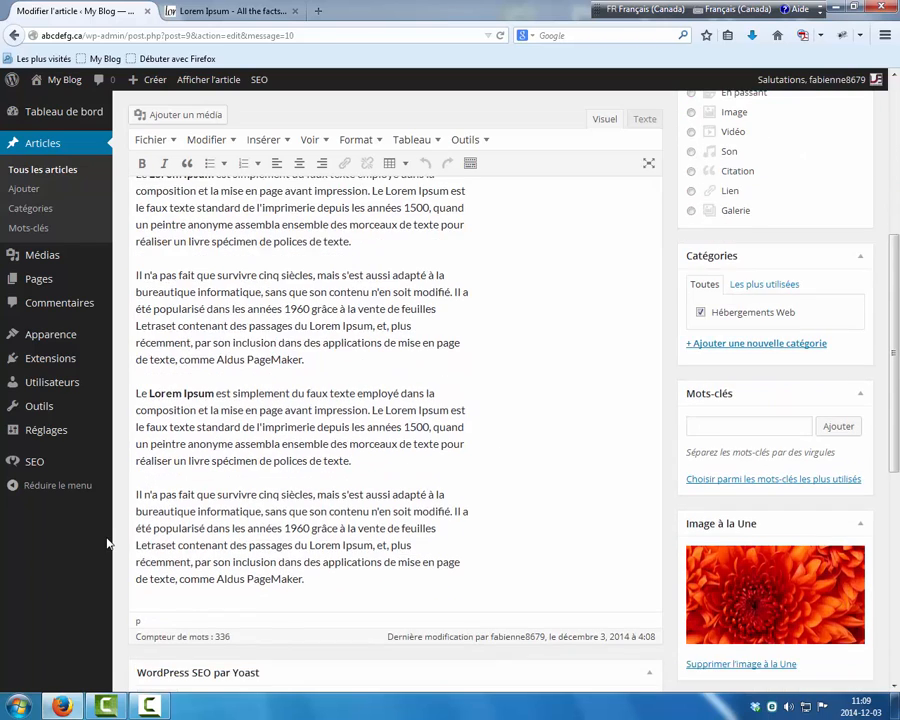
left_click(217, 477)
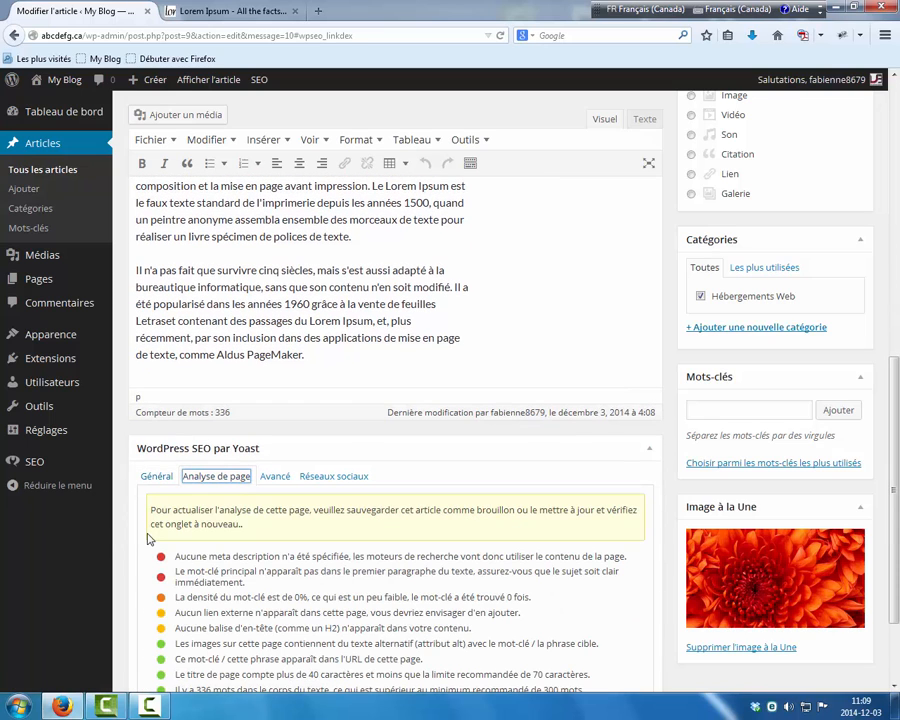
scroll(128, 541, "down", 3)
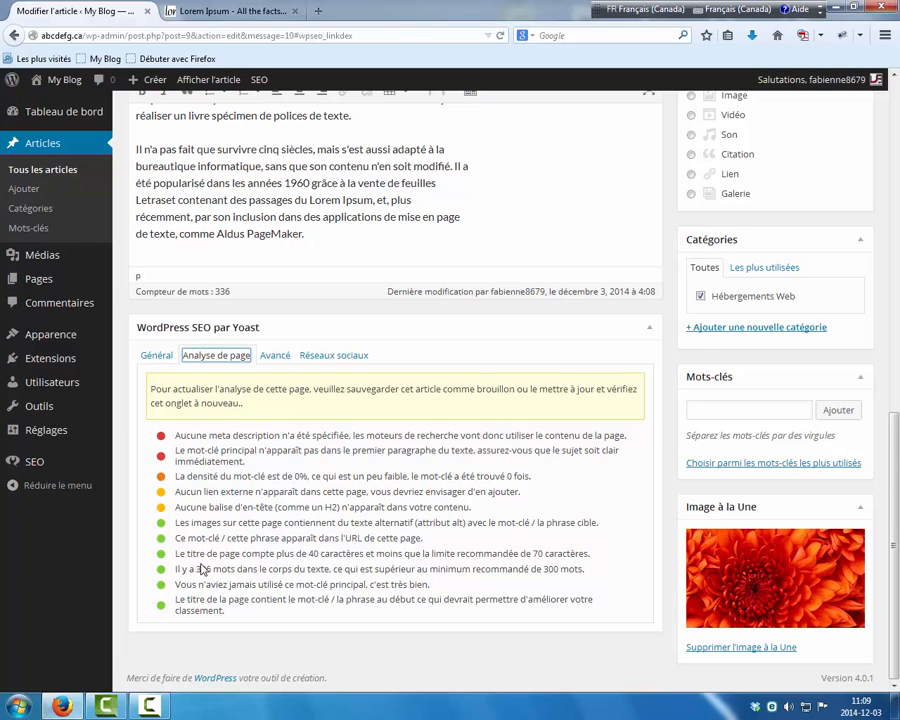
left_click_drag(195, 569, 234, 576)
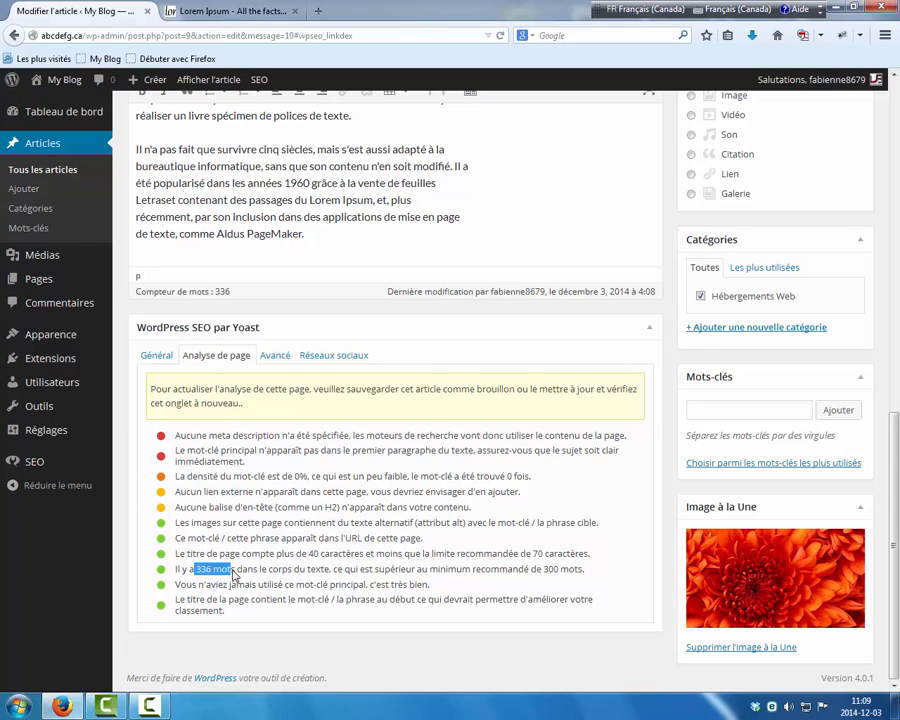
left_click(234, 576)
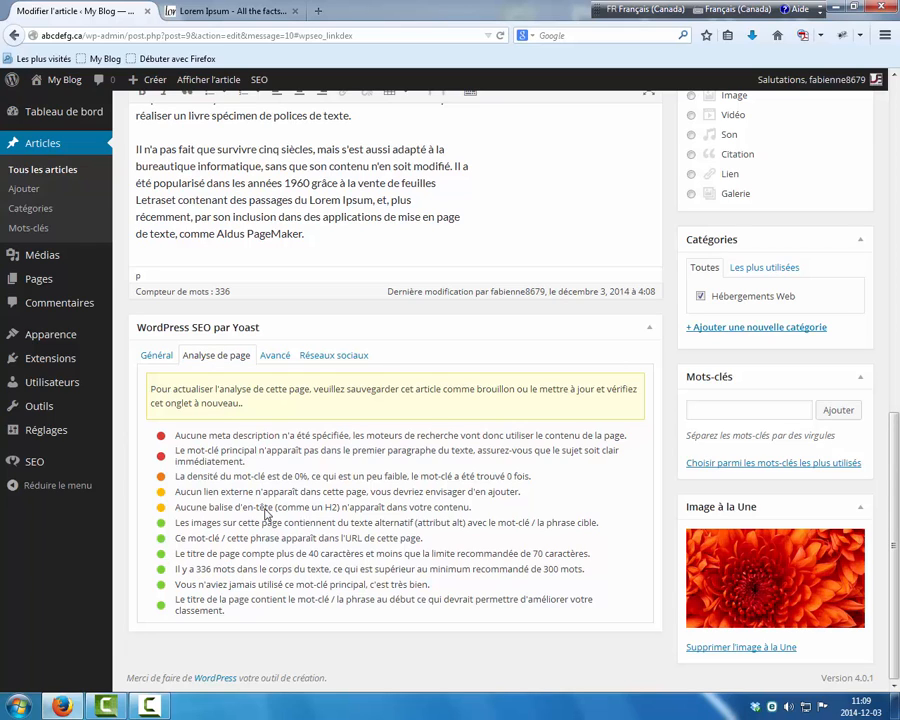
View the draft article as a page on the site, examining its featured image, title and body text.
scroll(299, 553, "up", 5)
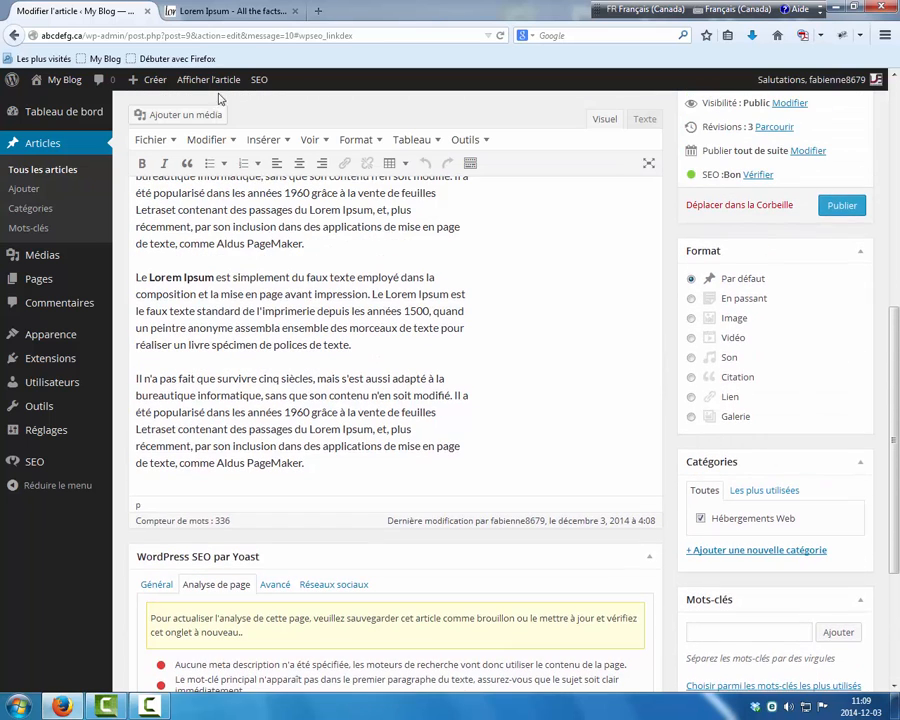
scroll(117, 403, "up", 5)
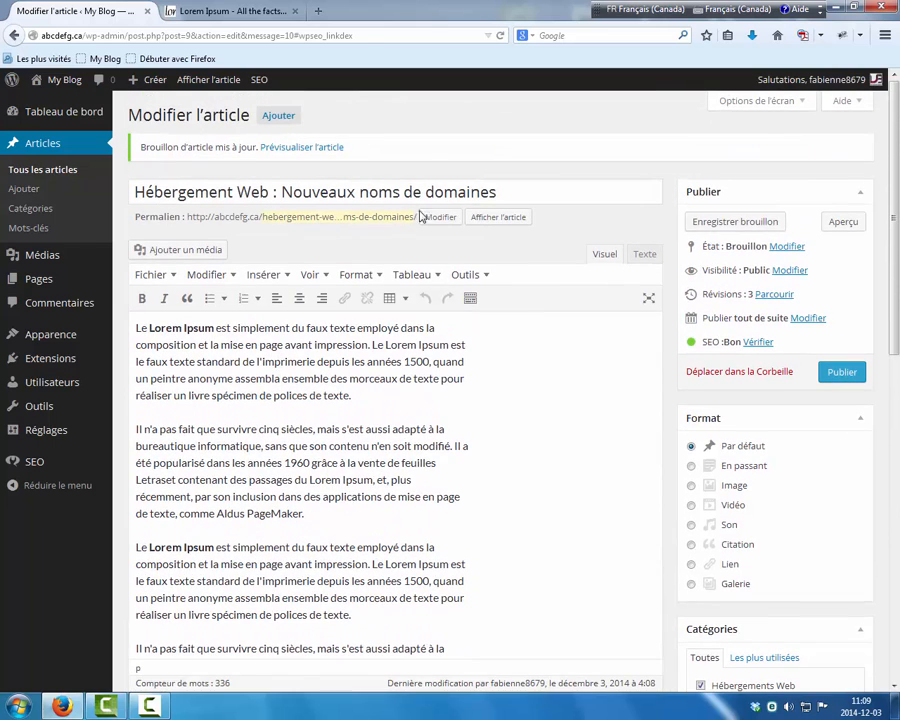
left_click(490, 217)
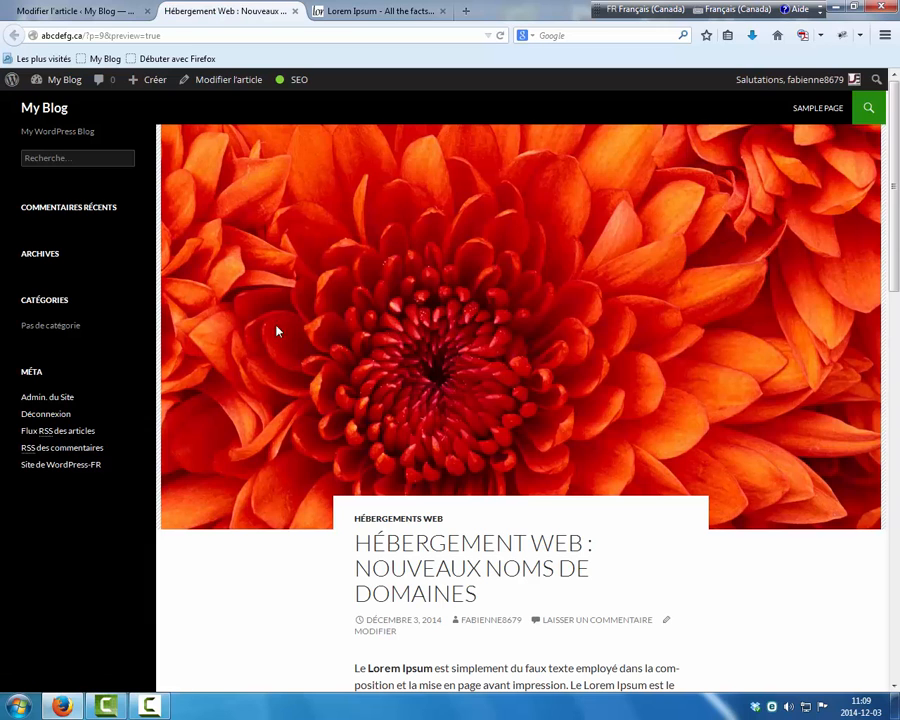
scroll(210, 530, "down", 5)
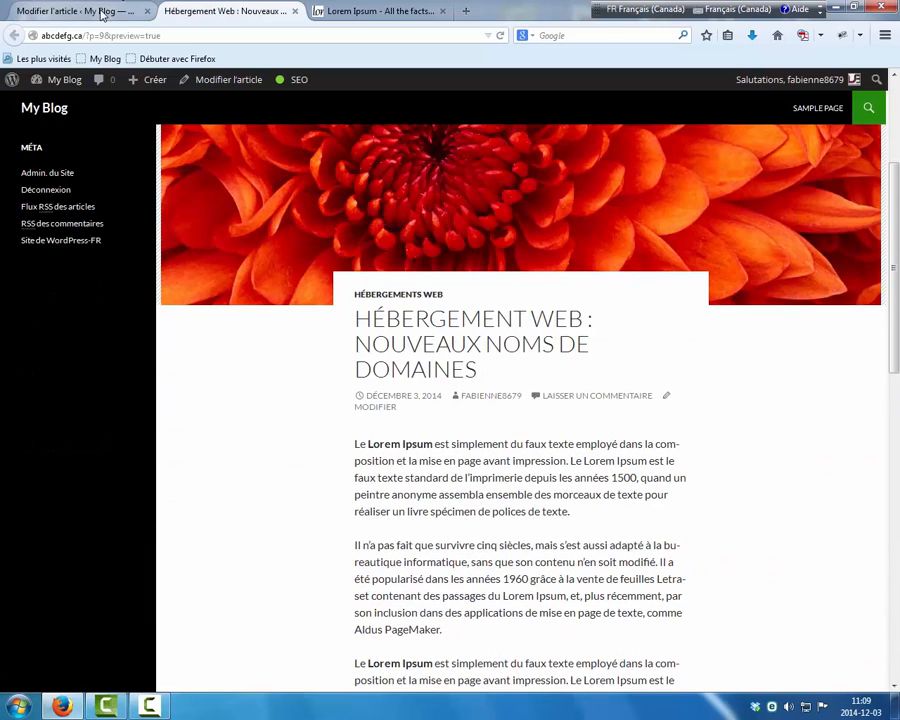
Inspect the HTML element of the article title on the preview page with Firebug.
left_click(73, 11)
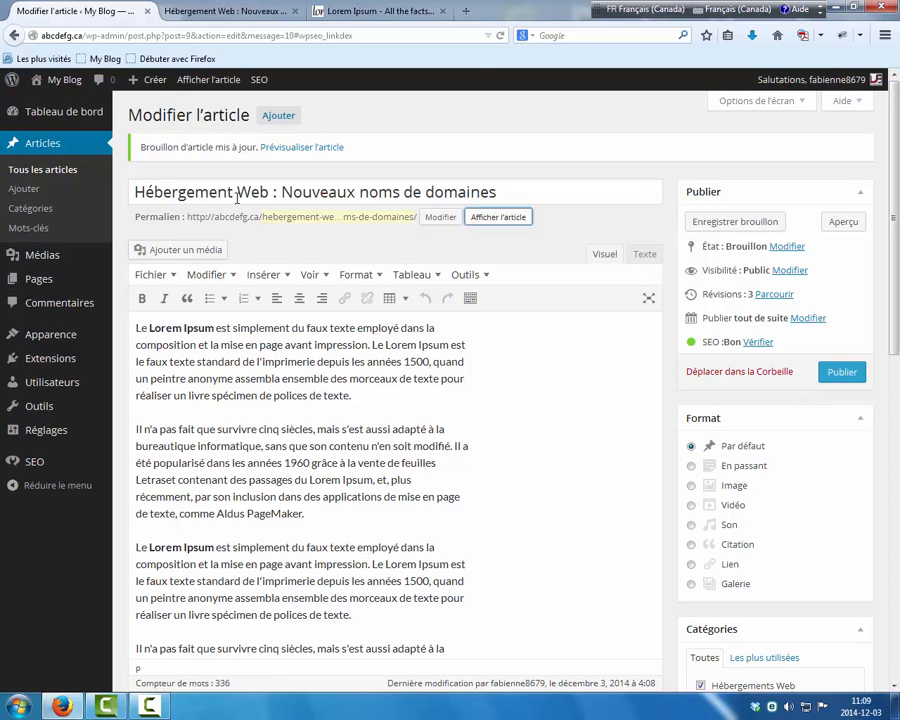
left_click(330, 12)
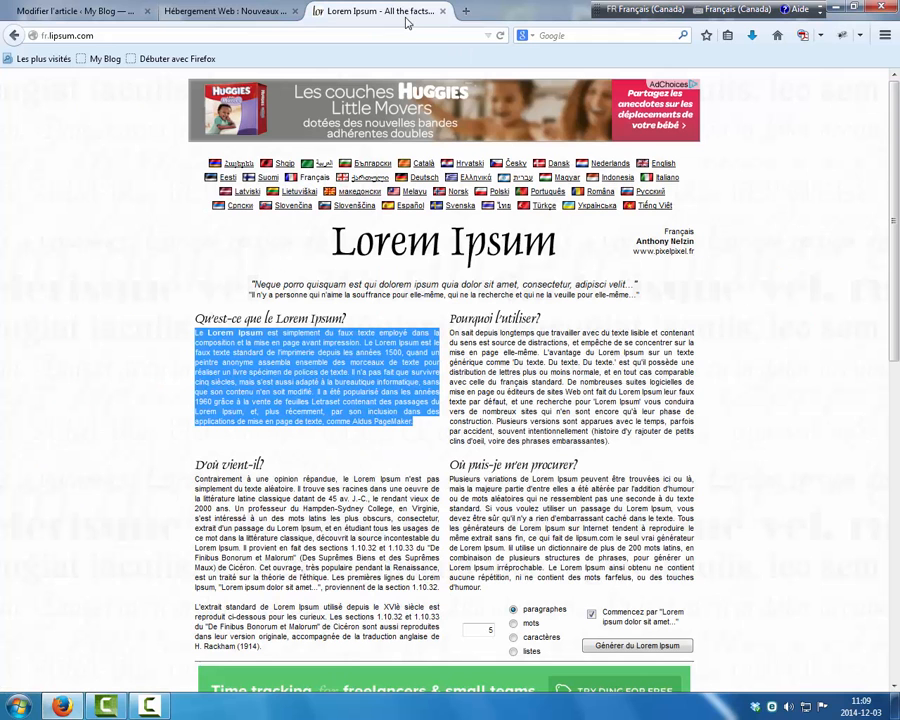
left_click(258, 11)
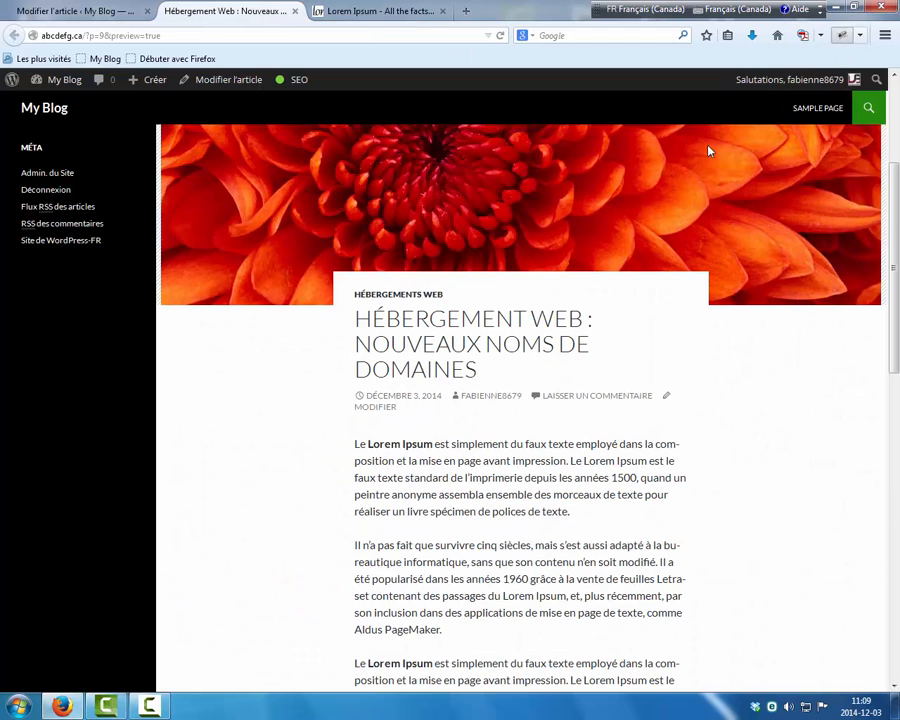
key("F12")
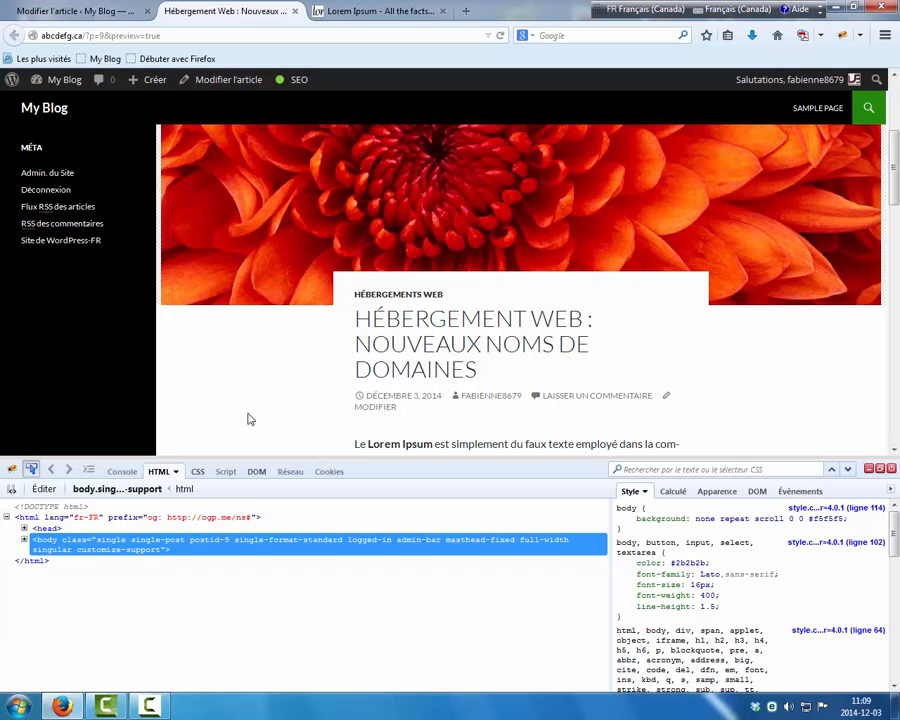
left_click(410, 364)
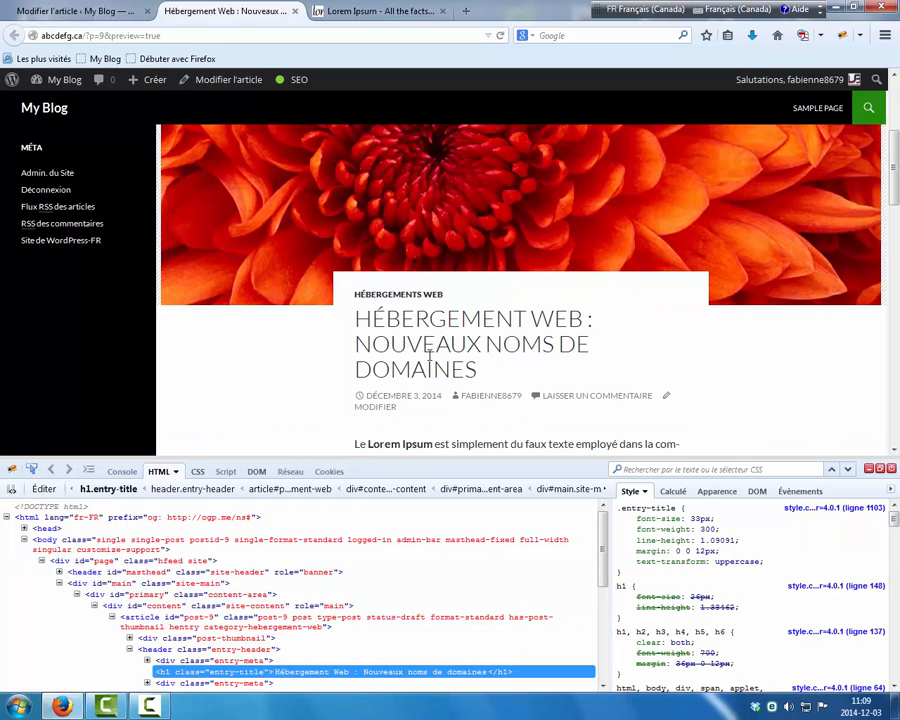
Close the Firebug inspector on the preview page and return to editing the article.
left_click(893, 470)
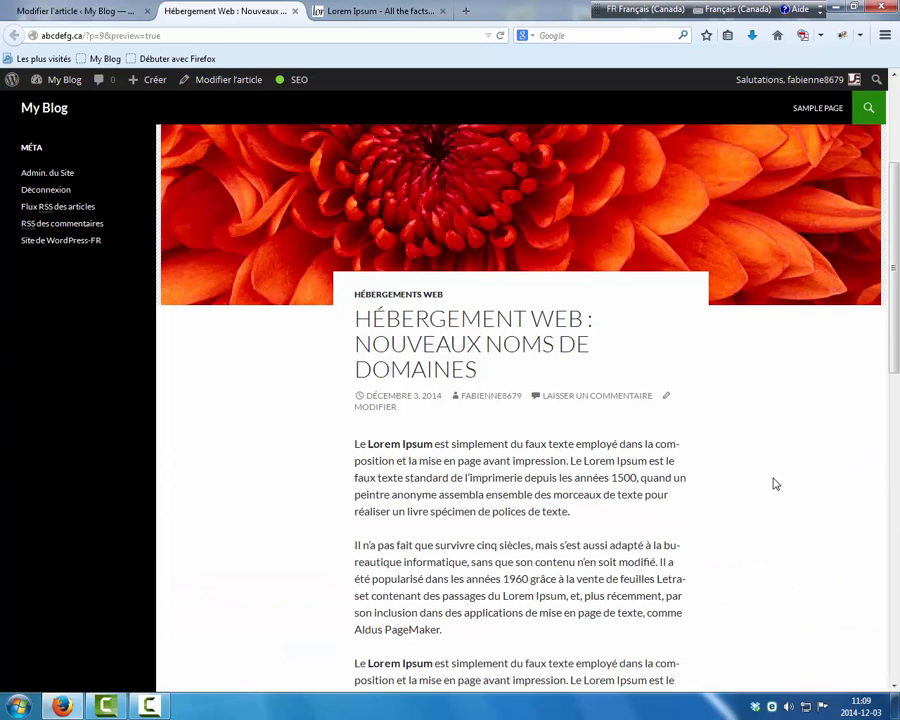
scroll(773, 482, "down", 2)
left_click(90, 10)
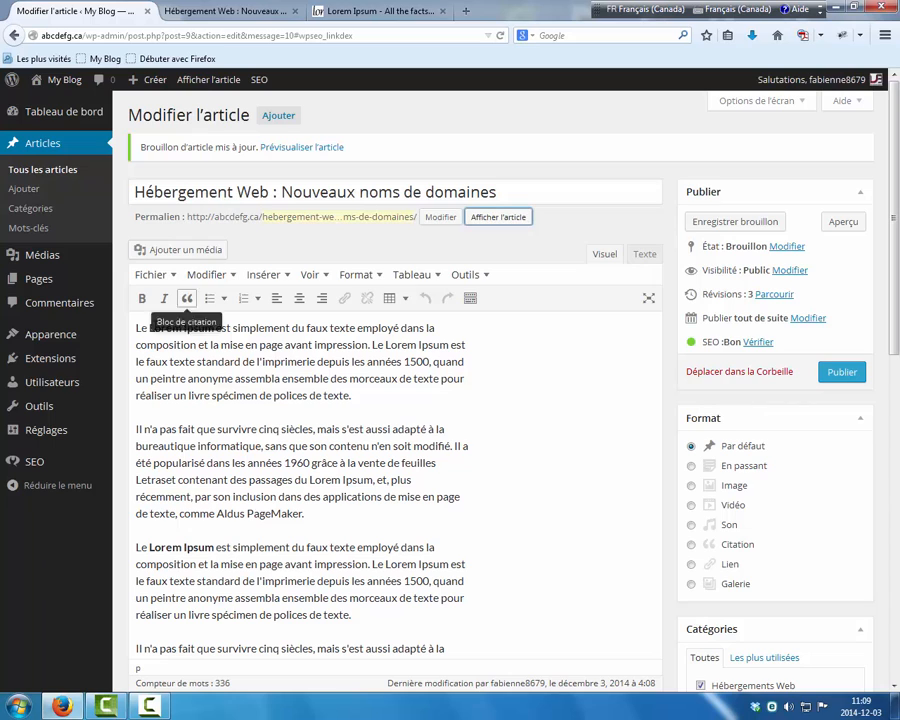
left_click(140, 328)
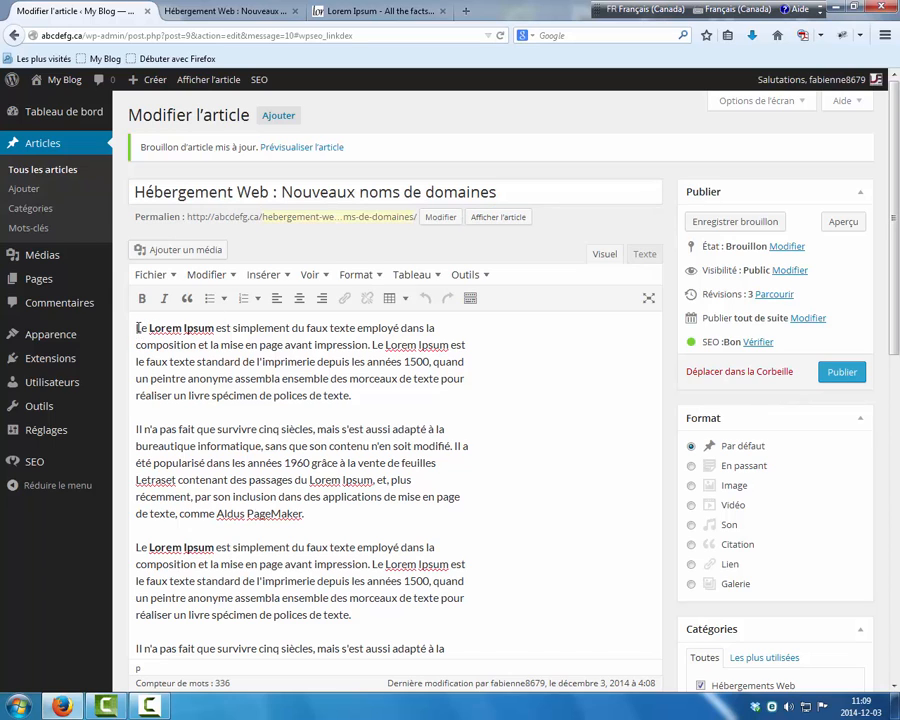
key("Return")
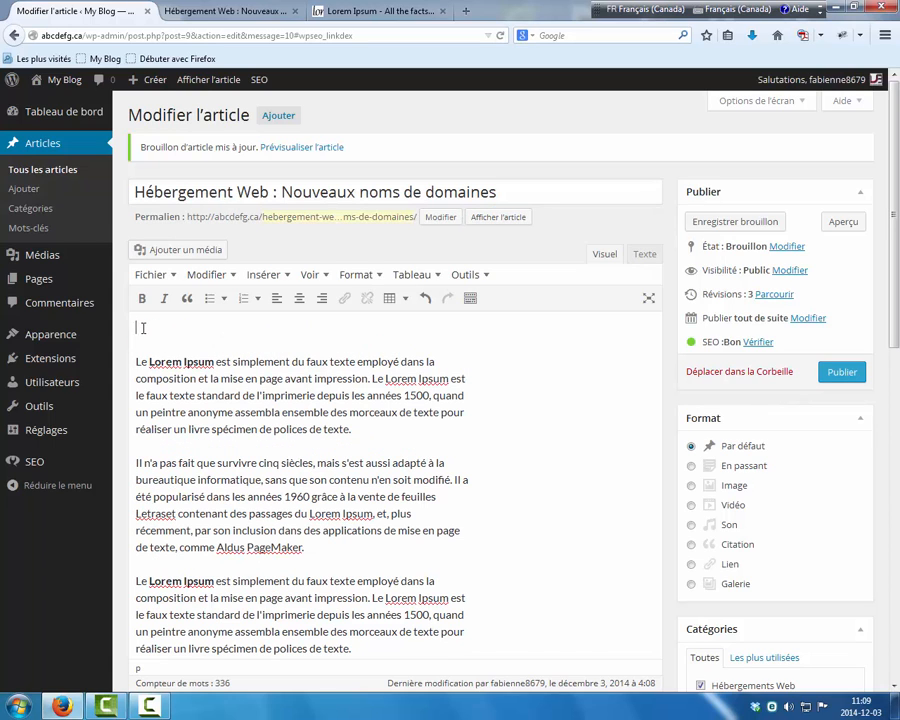
left_click(215, 11)
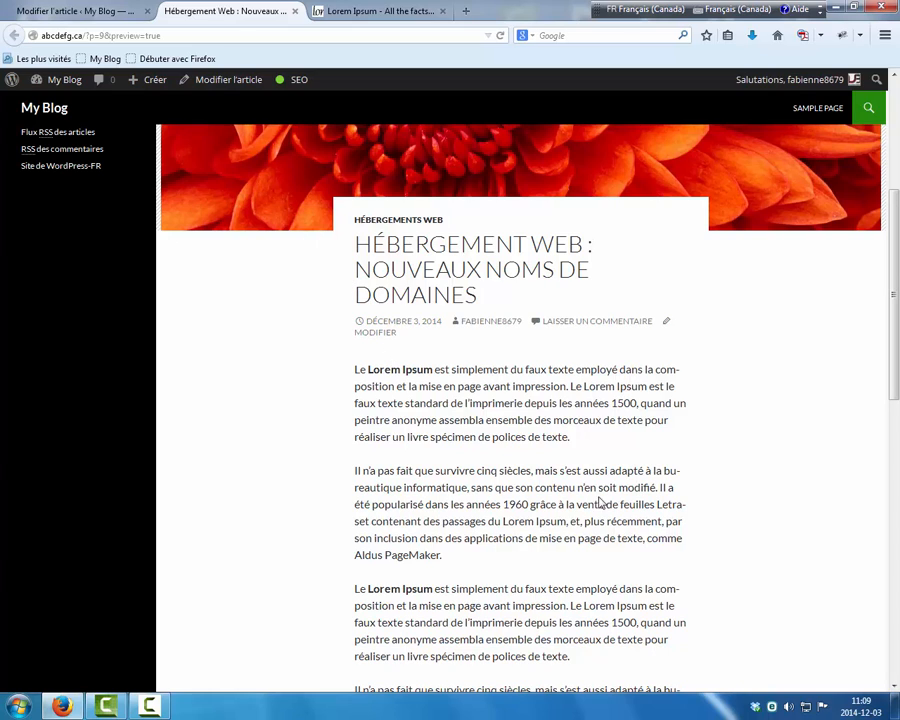
scroll(482, 509, "down", 1)
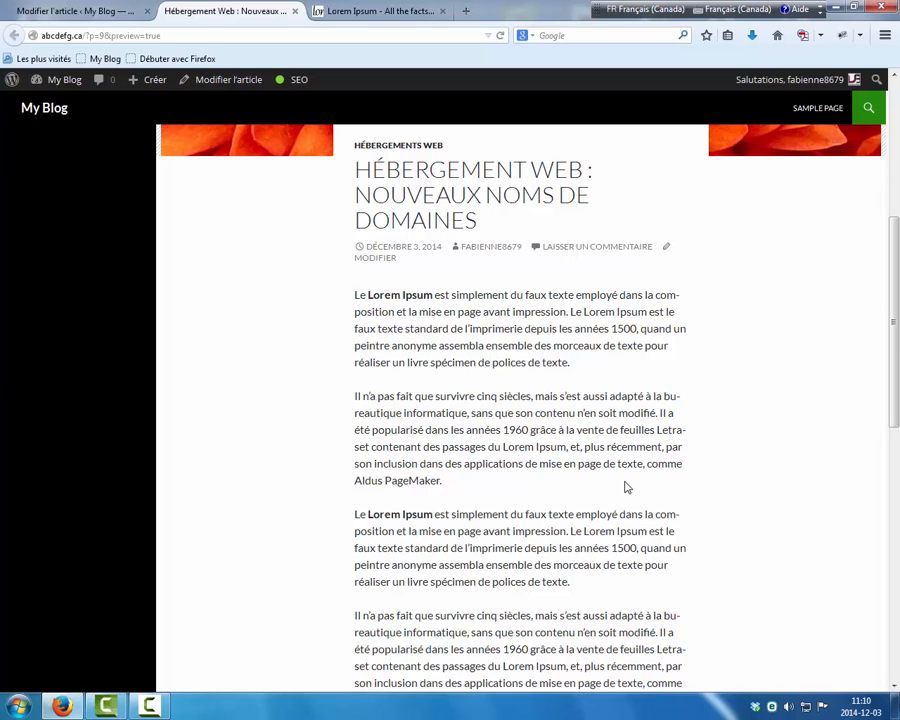
scroll(460, 508, "down", 1)
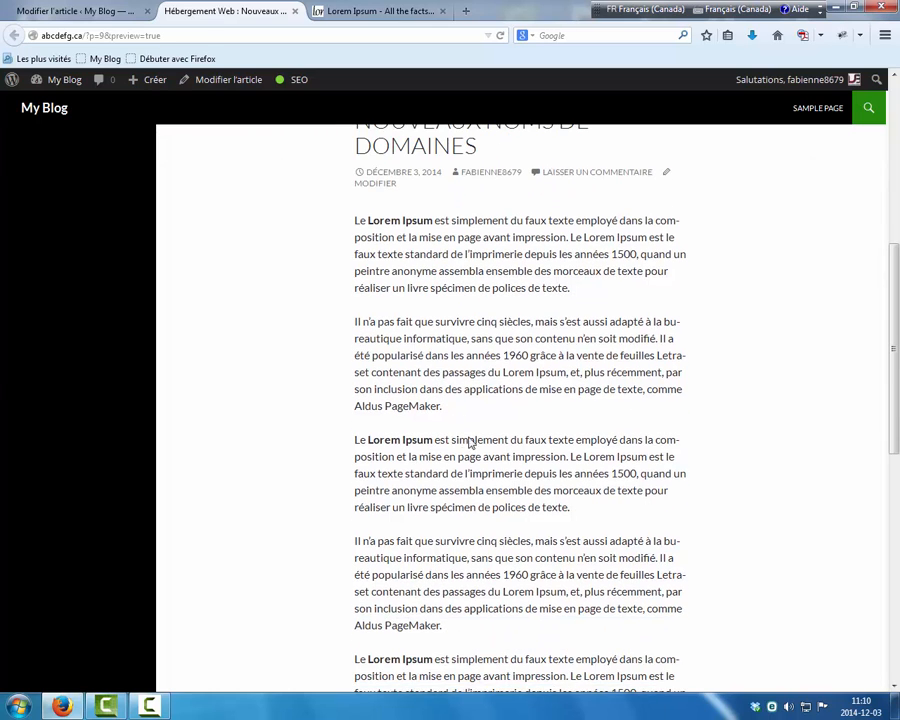
left_click(75, 9)
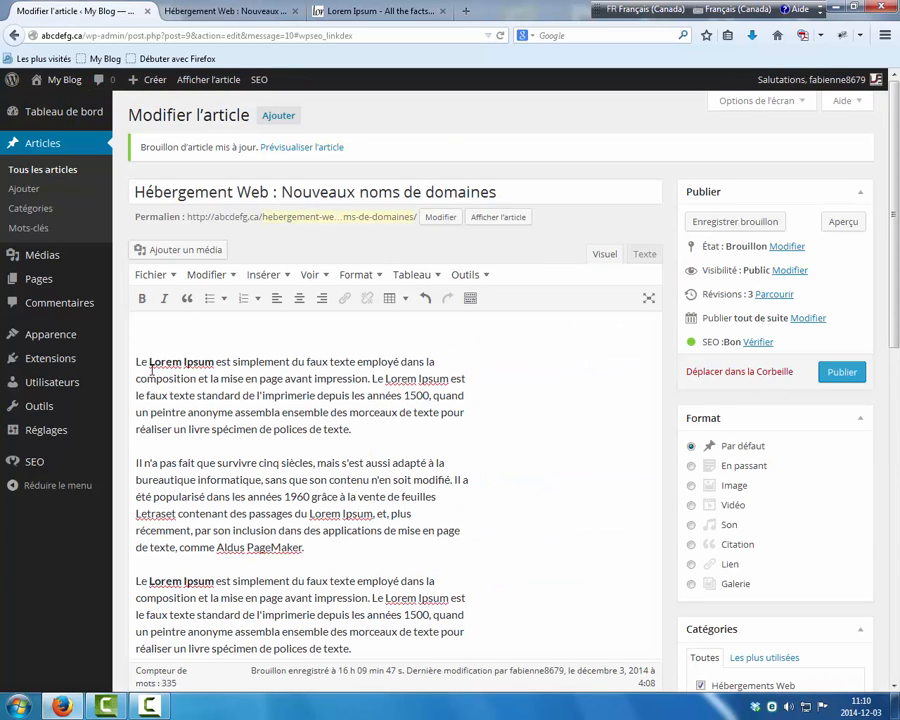
key("BackSpace")
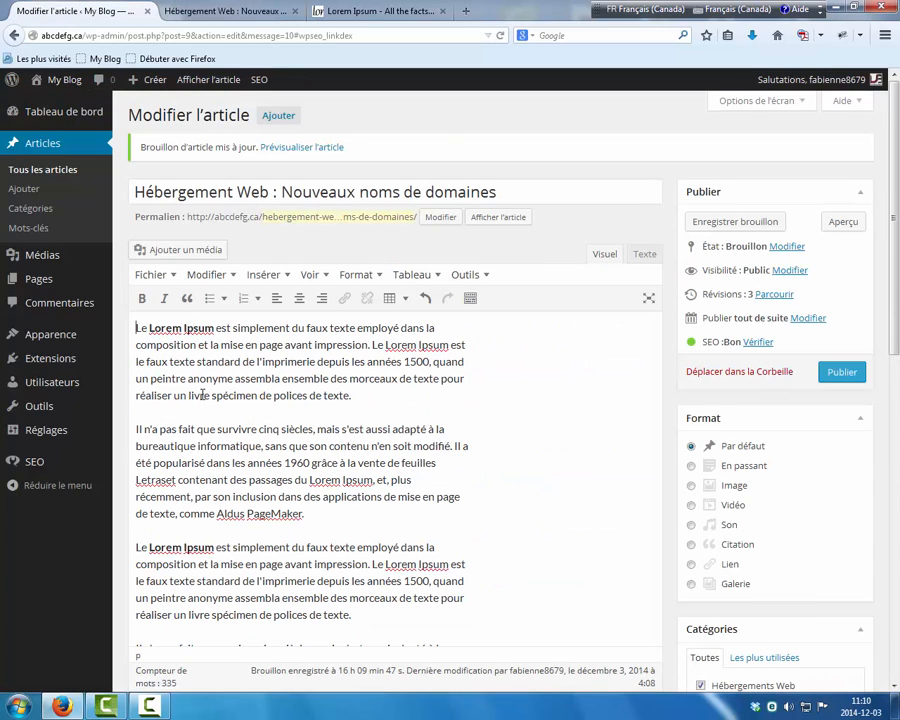
Insert a new line reading "Coté Hébergement Web" after the first paragraph ending in "Aldus PageMaker.".
left_click(325, 517)
key("Return")
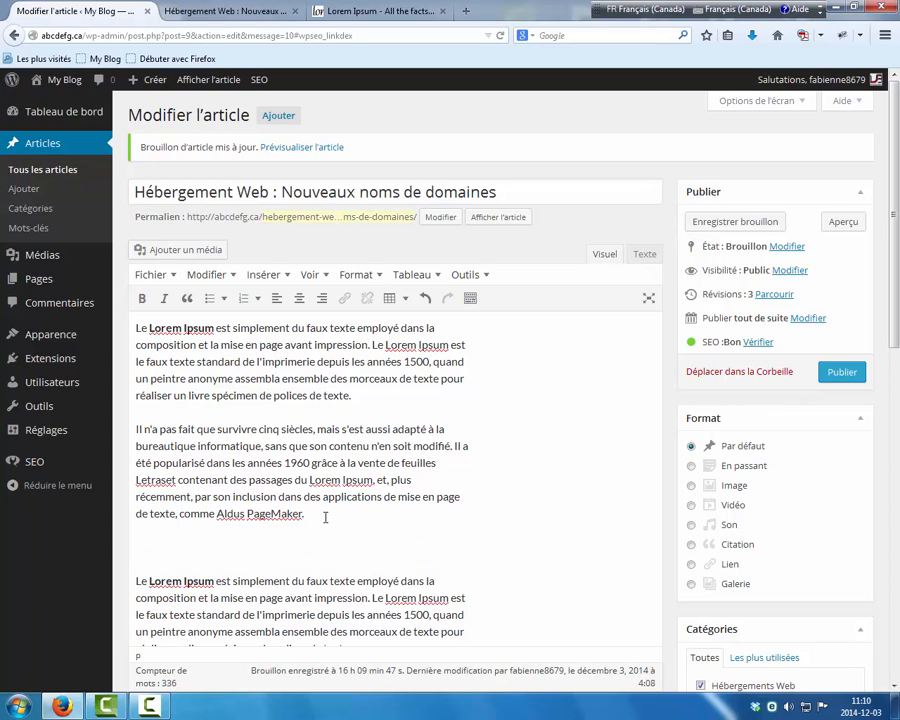
type("Cote")
type(" Hébergement Web")
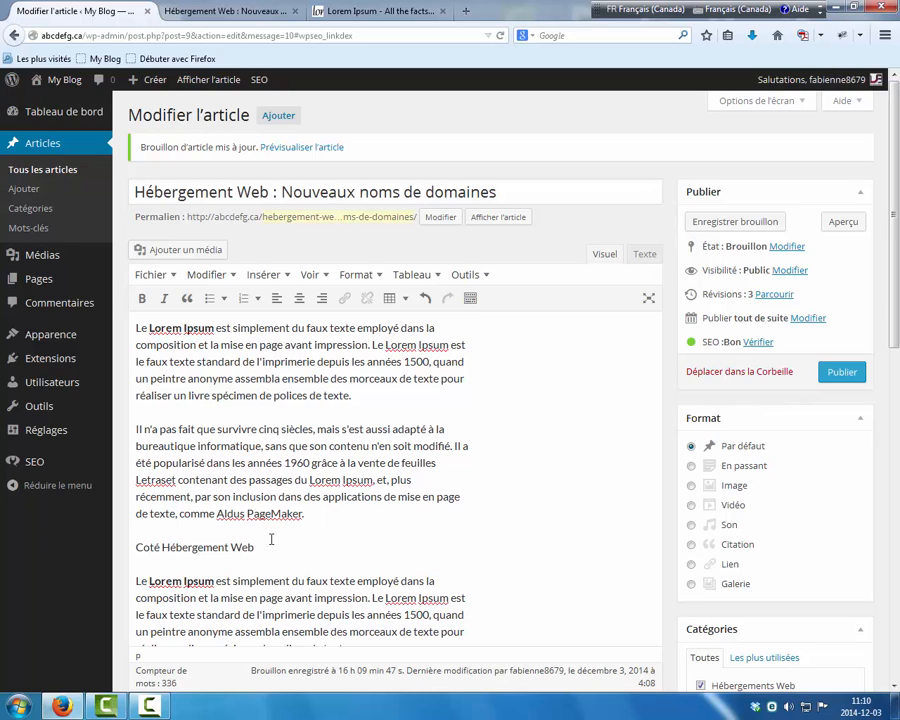
left_click_drag(256, 547, 133, 558)
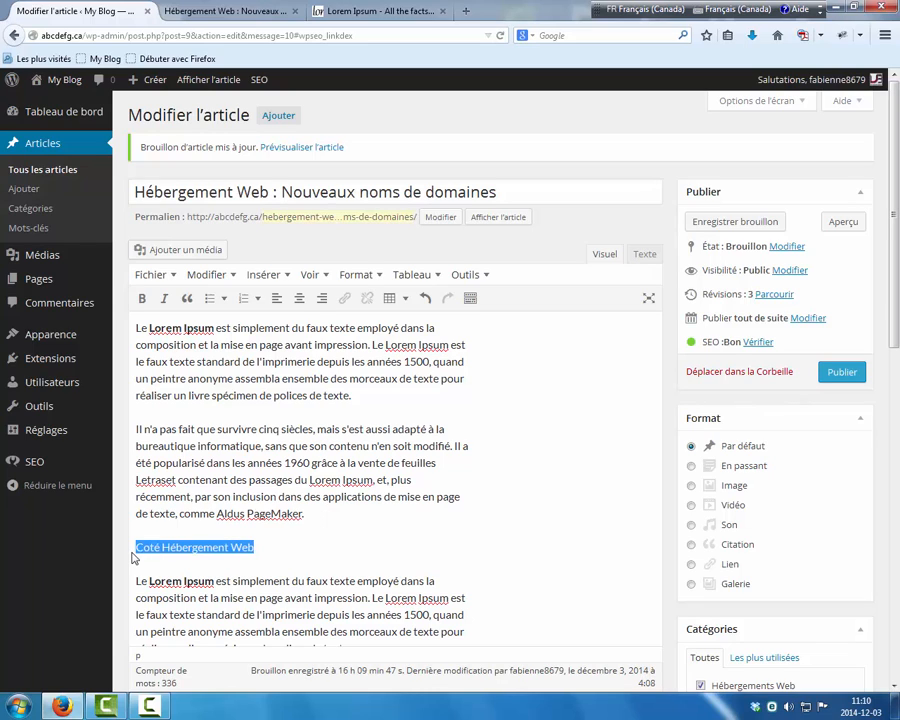
left_click(373, 280)
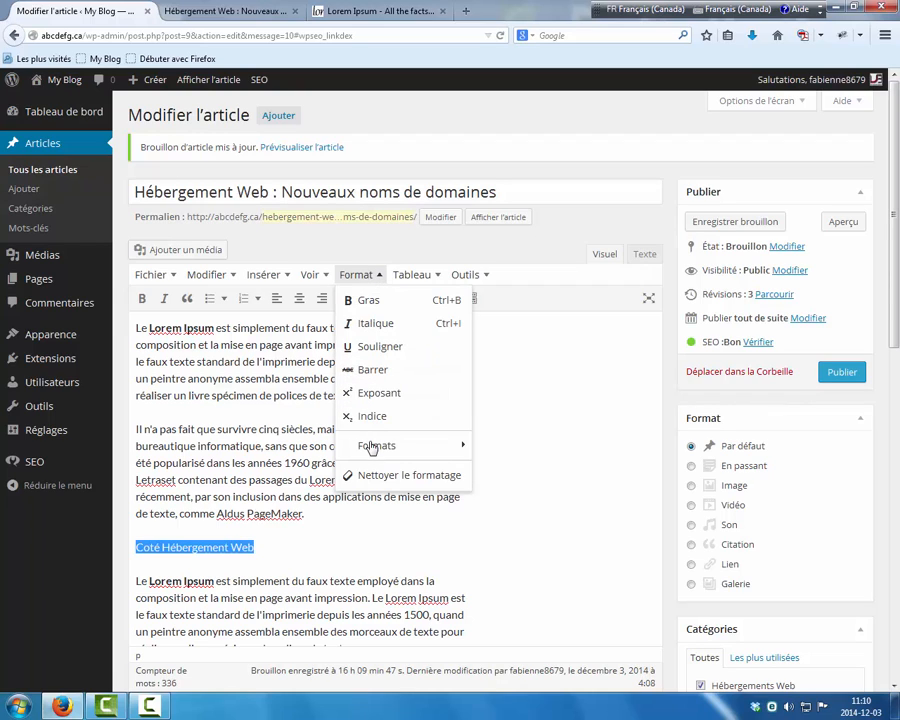
mouse_move(372, 448)
mouse_move(538, 448)
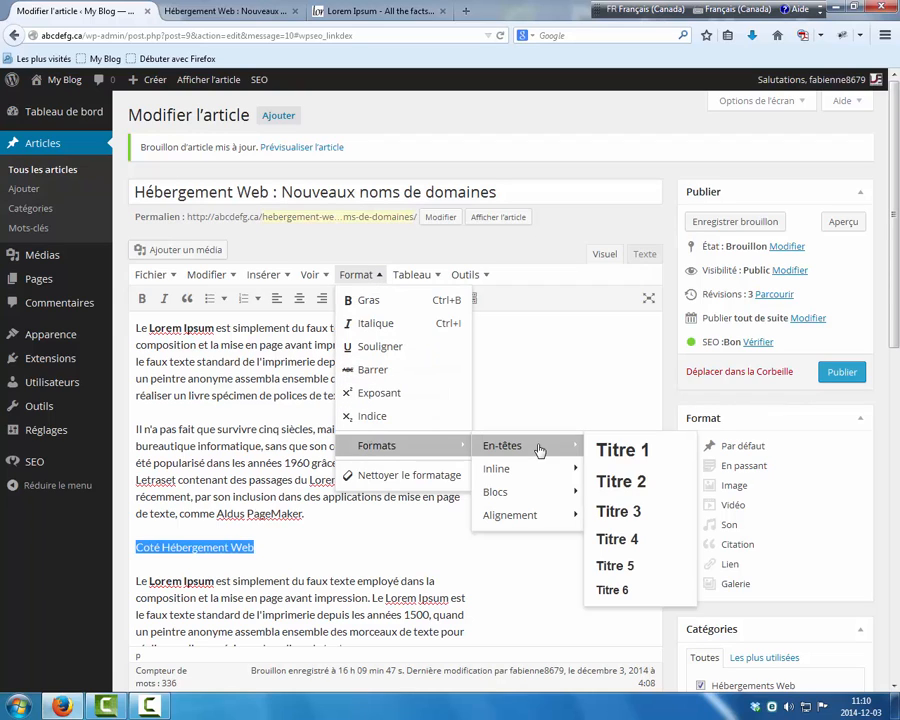
left_click(609, 482)
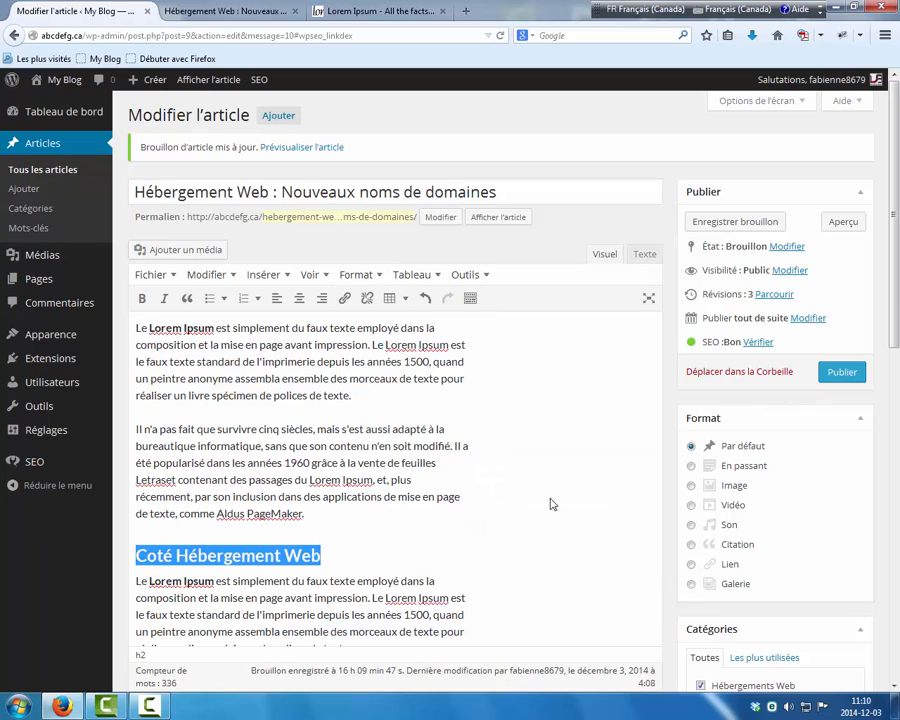
left_click(179, 545)
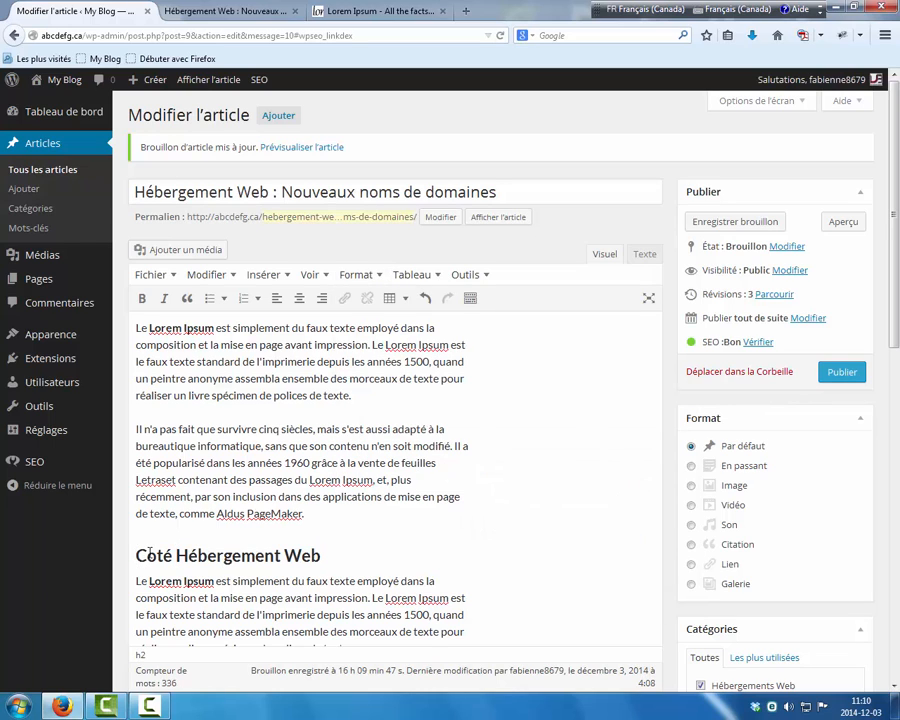
key("BackSpace")
key("Return")
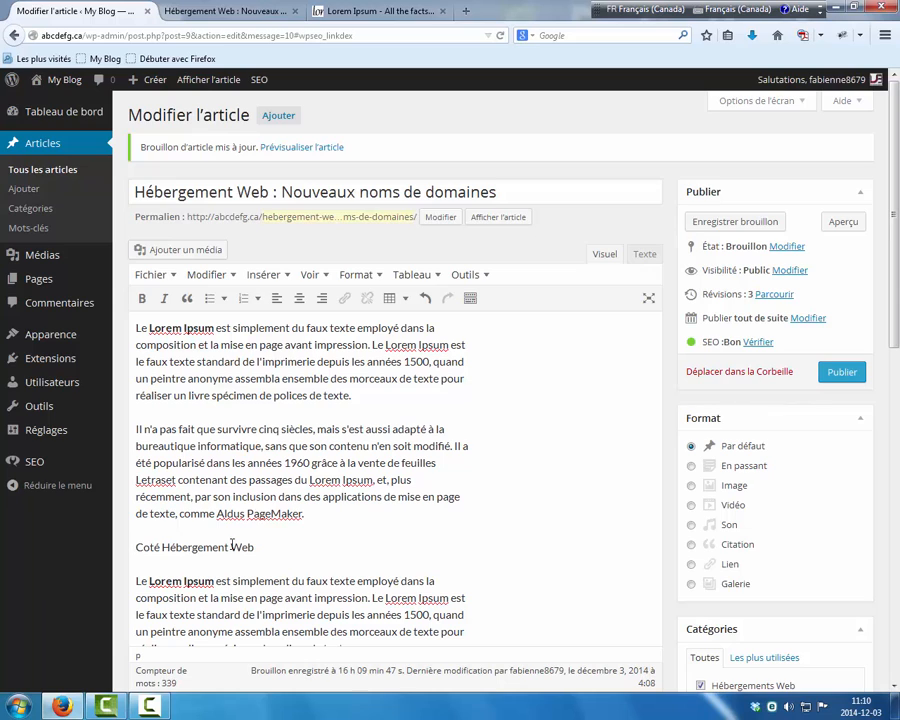
Format the "Coté Hébergement Web" line as a Titre 2 heading and save the draft.
left_click_drag(253, 547, 137, 546)
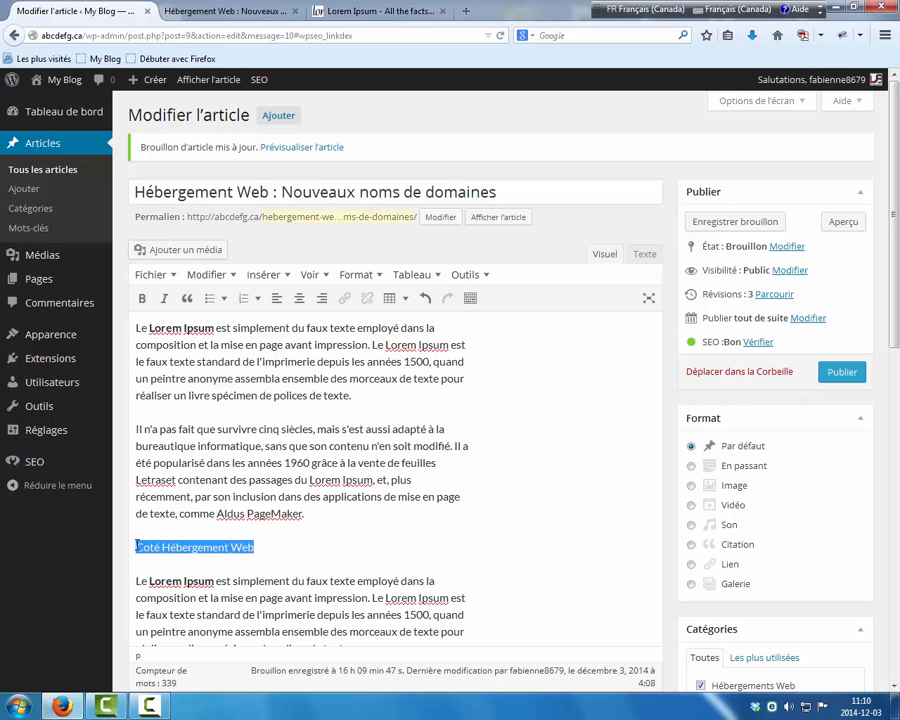
left_click(372, 276)
mouse_move(440, 445)
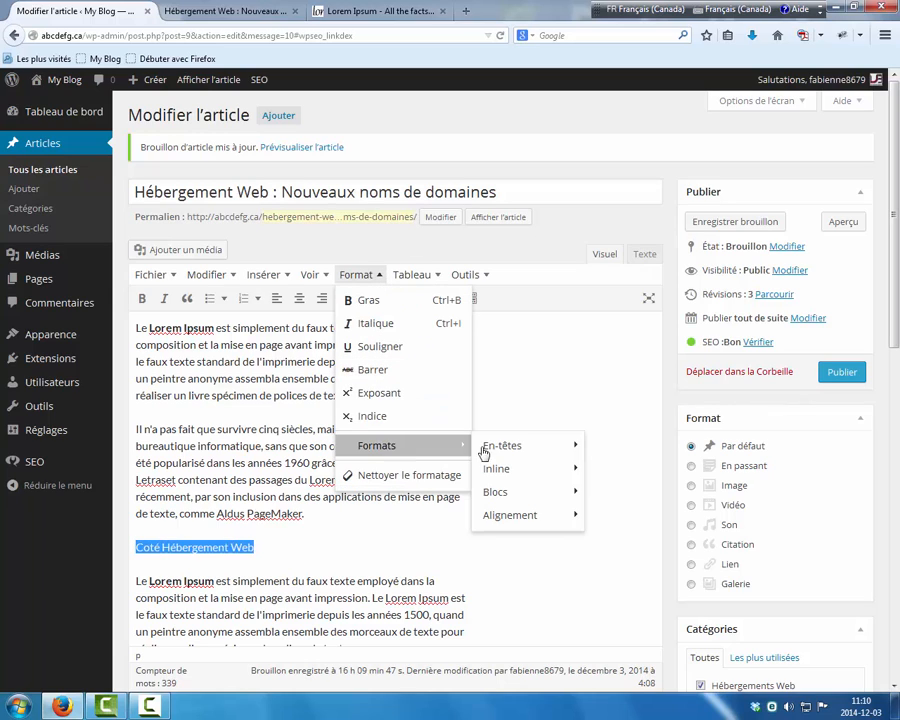
mouse_move(505, 452)
left_click(632, 484)
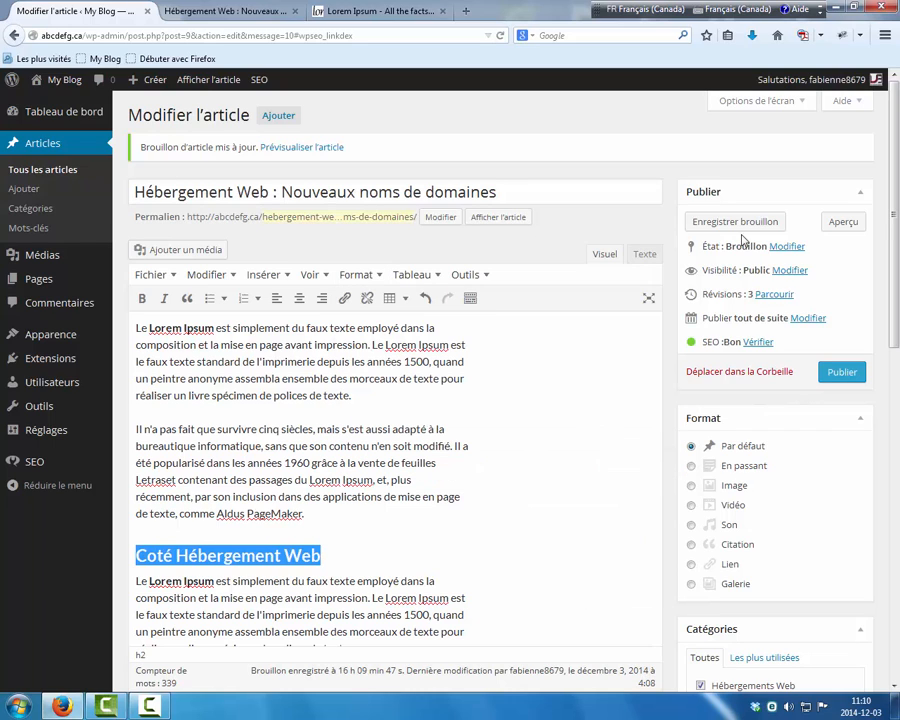
left_click(753, 222)
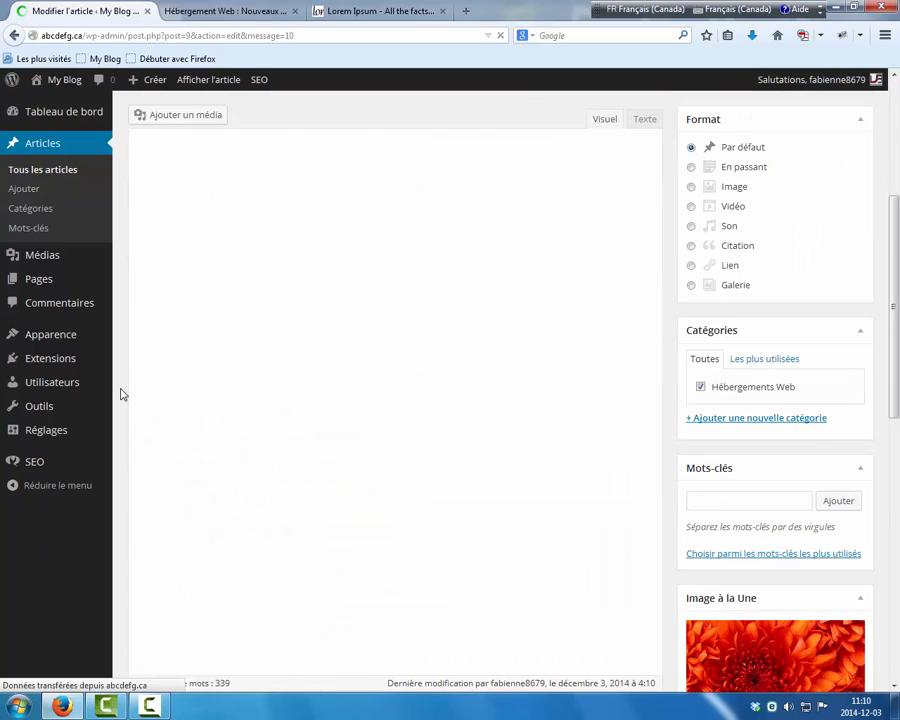
Review the updated Yoast page analysis for the keyword in subheadings, and compare it with the article's subheading.
scroll(120, 394, "down", 5)
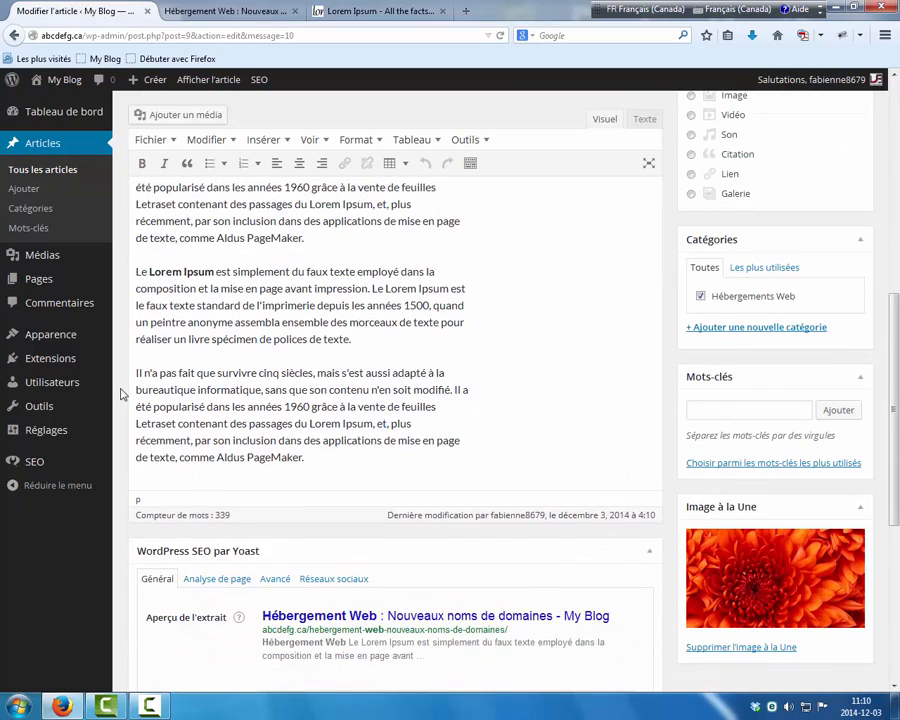
left_click(205, 429)
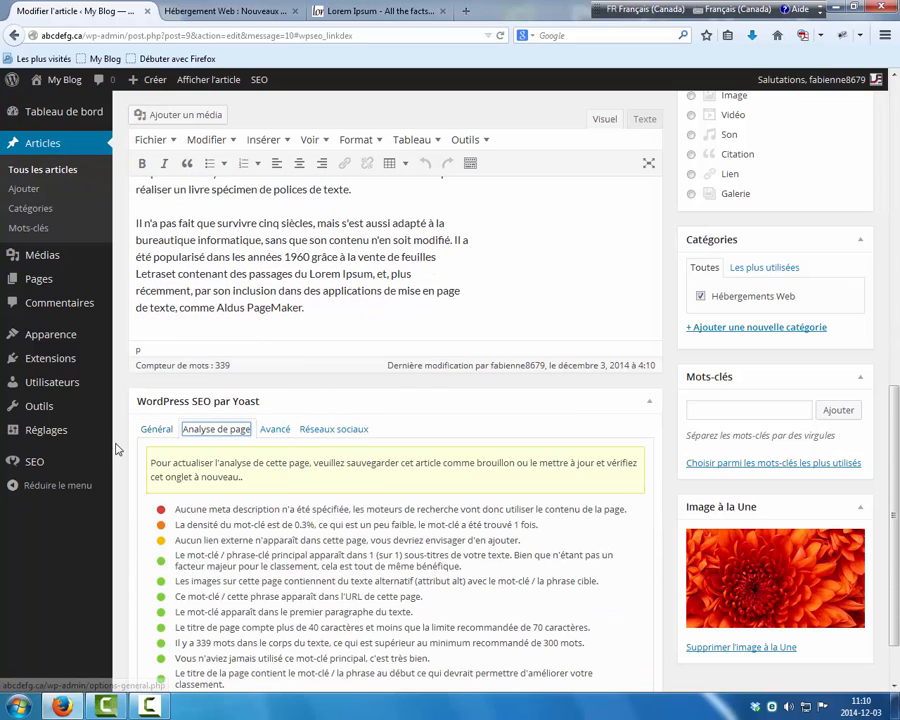
scroll(130, 450, "down", 1)
scroll(130, 450, "down", 1)
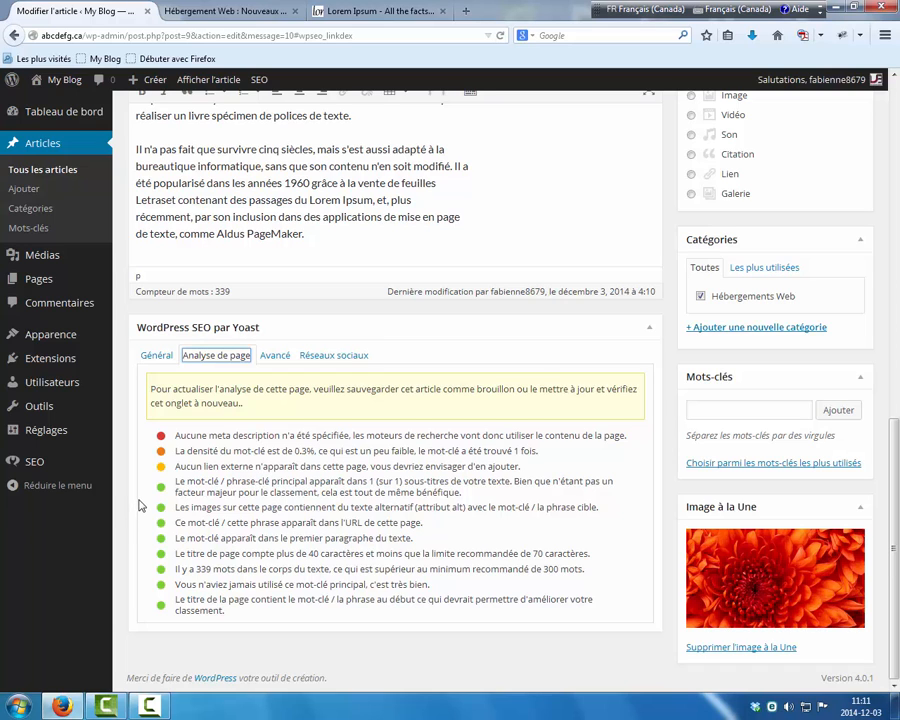
scroll(122, 505, "up", 8)
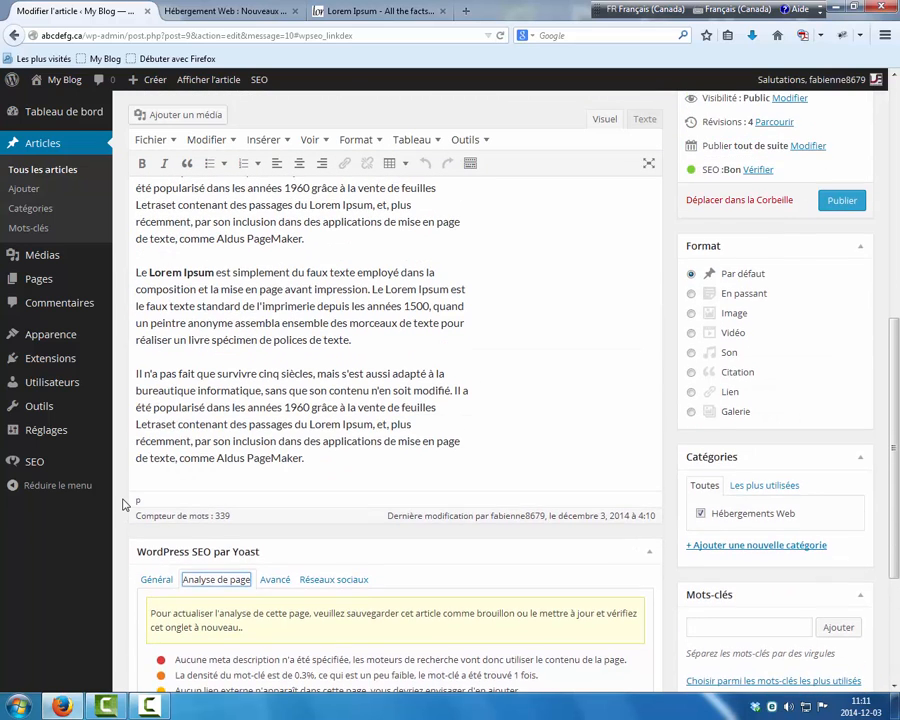
scroll(122, 505, "up", 2)
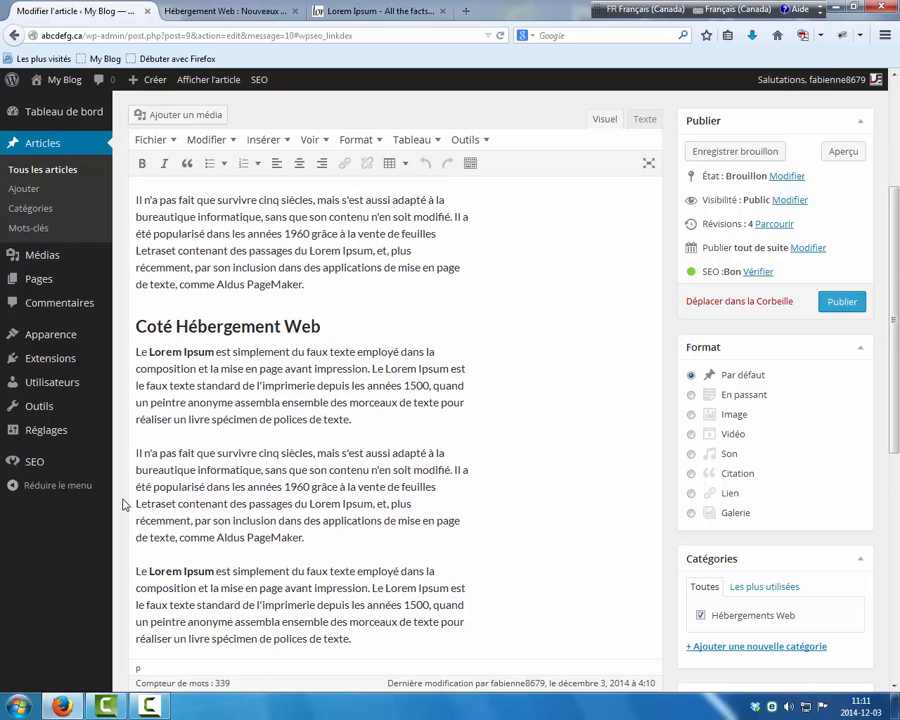
scroll(199, 449, "down", 1)
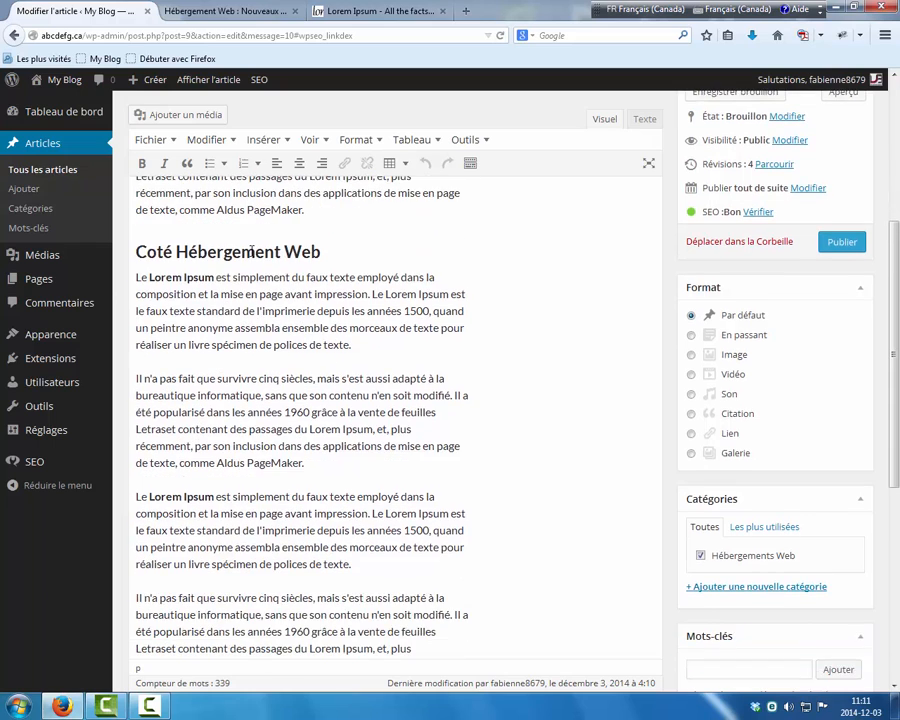
Open viamultimedia.ca/membres/ in a new browser tab.
left_click(465, 11)
type("viamult")
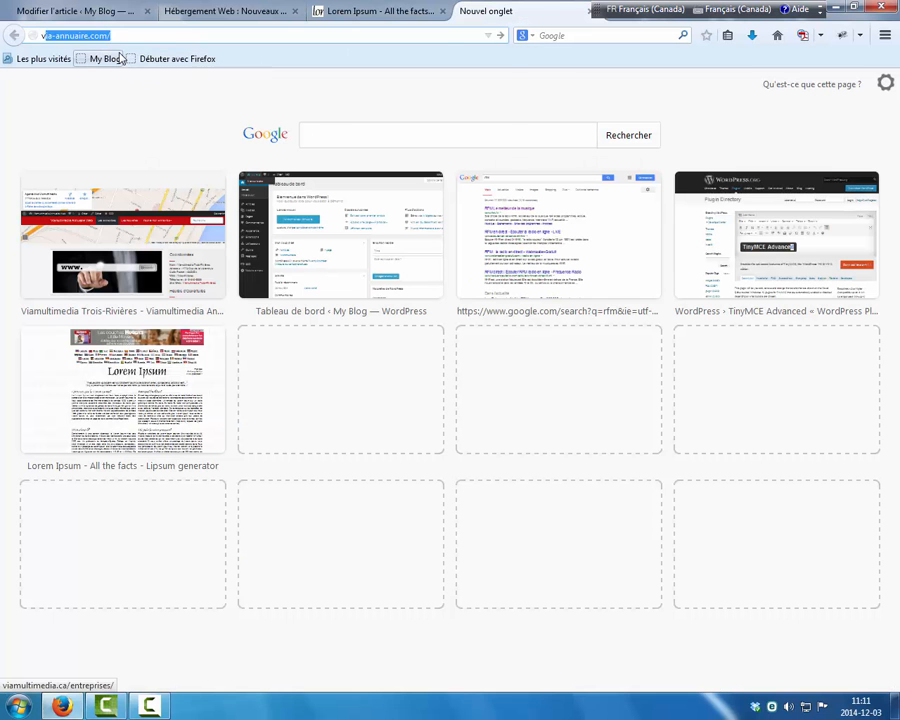
type("imedia.ca/")
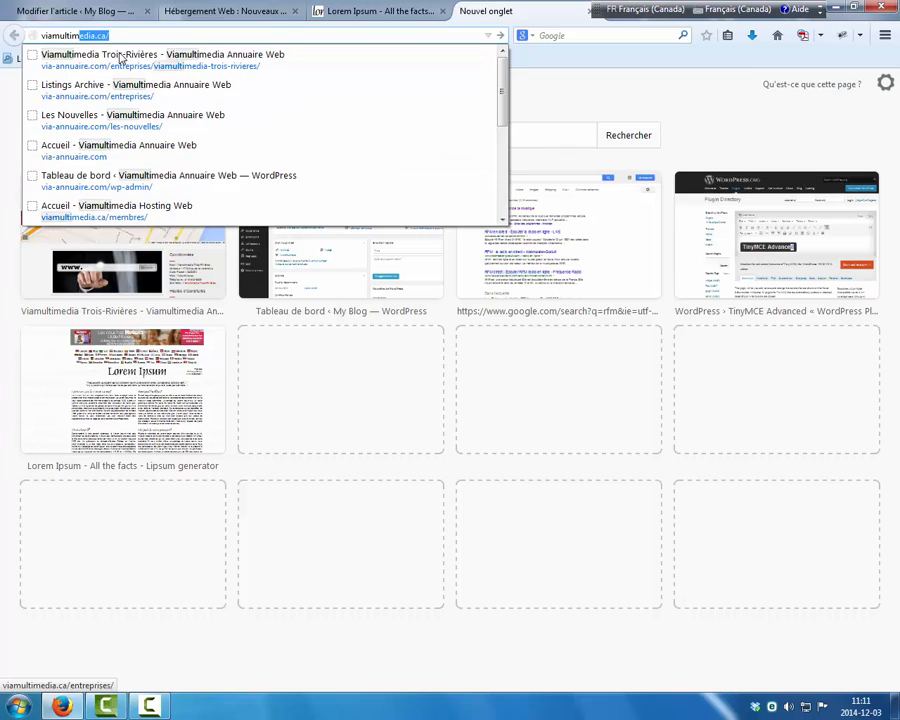
type("memb")
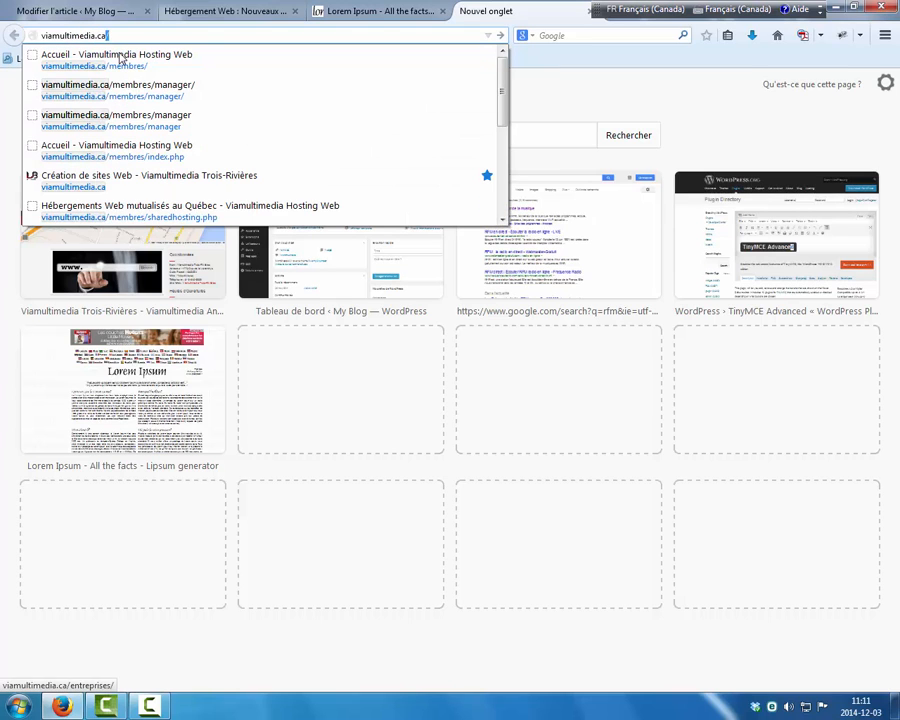
type("res/")
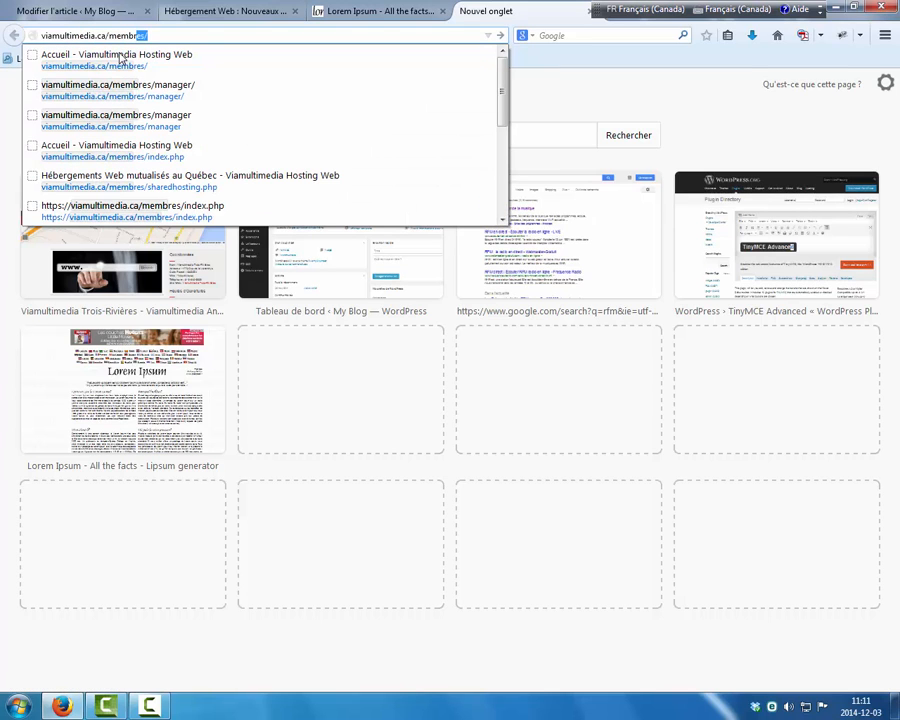
key("Return")
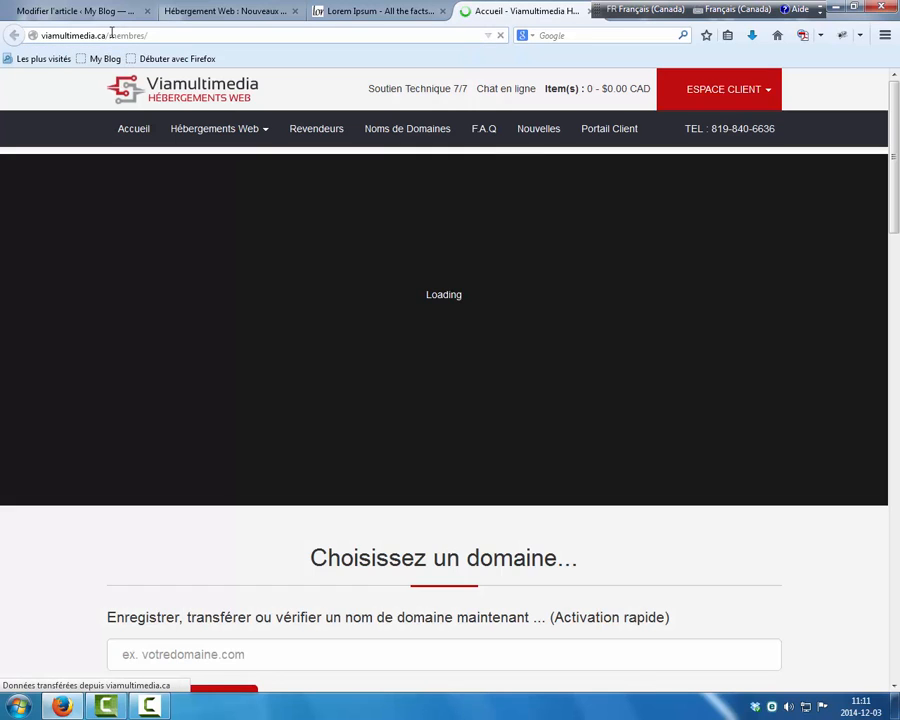
Copy the address of the Viamultimedia members page and switch back to the article preview.
left_click(118, 35)
key("ctrl+c")
right_click(120, 36)
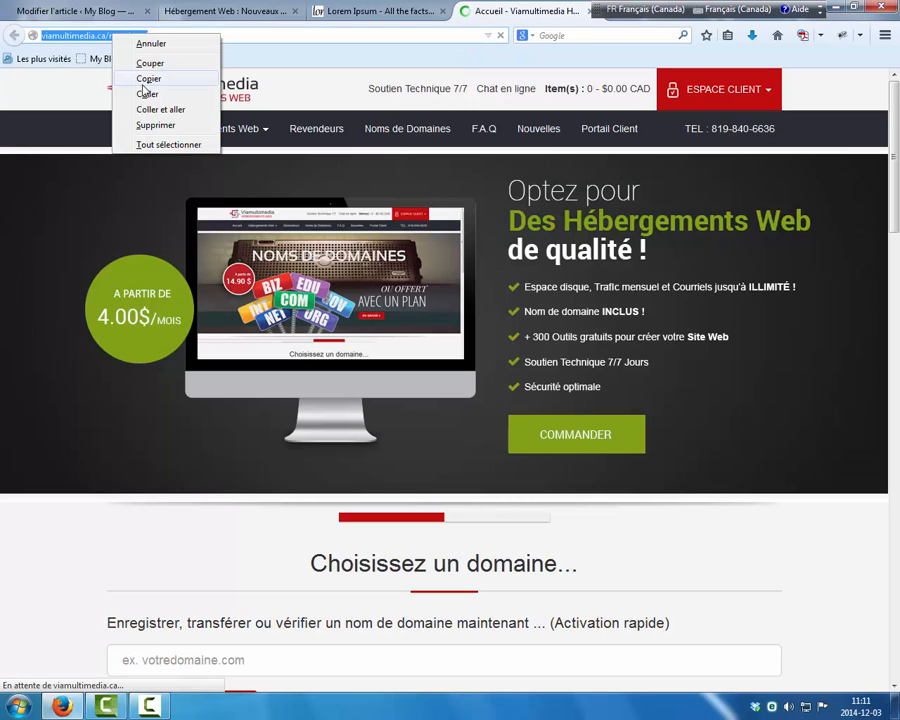
left_click(146, 79)
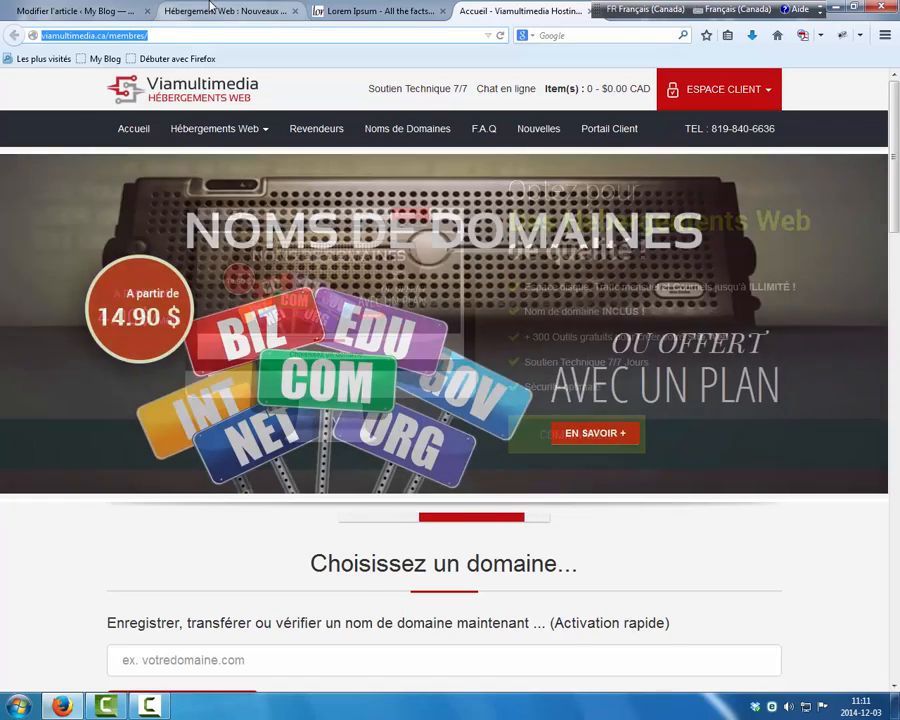
left_click(211, 14)
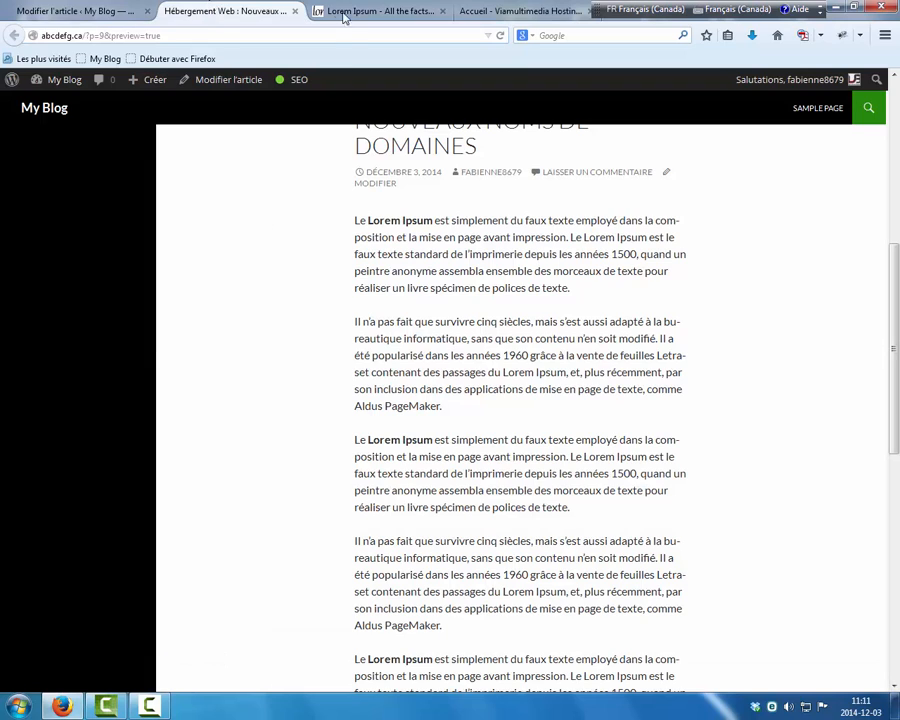
Add the line "Visitez notre espace Client" as a new paragraph at the end of the article in the editor.
left_click(121, 8)
scroll(275, 430, "down", 2)
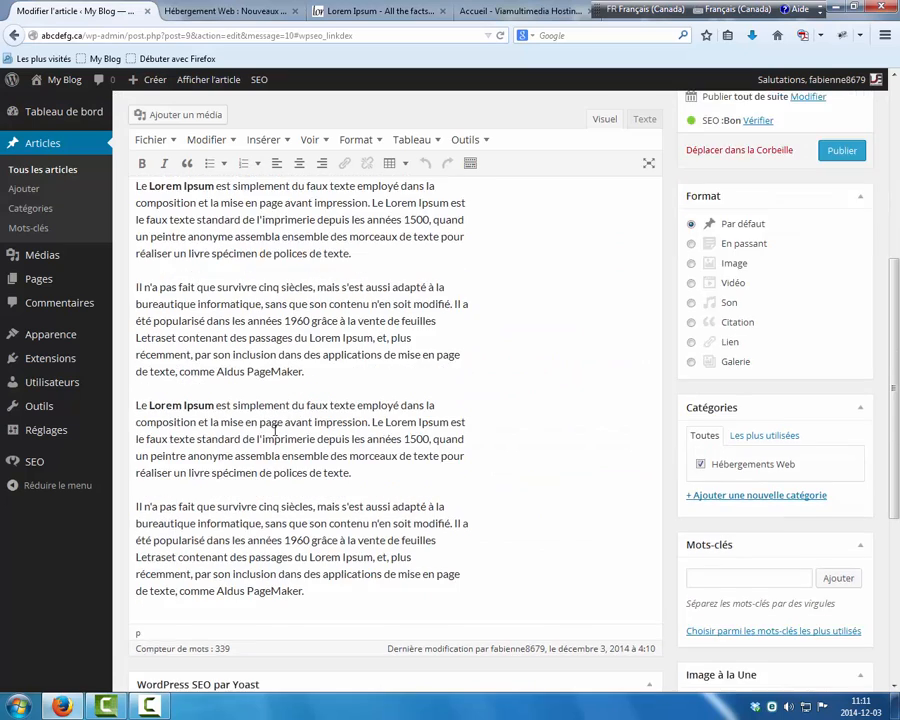
scroll(275, 430, "down", 3)
left_click(312, 381)
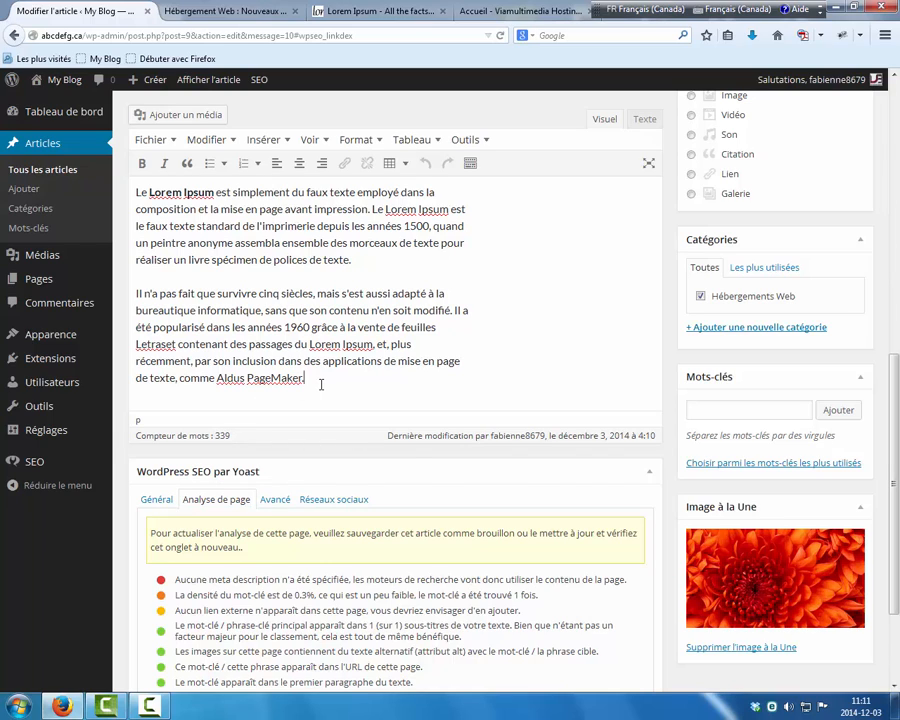
key("Return")
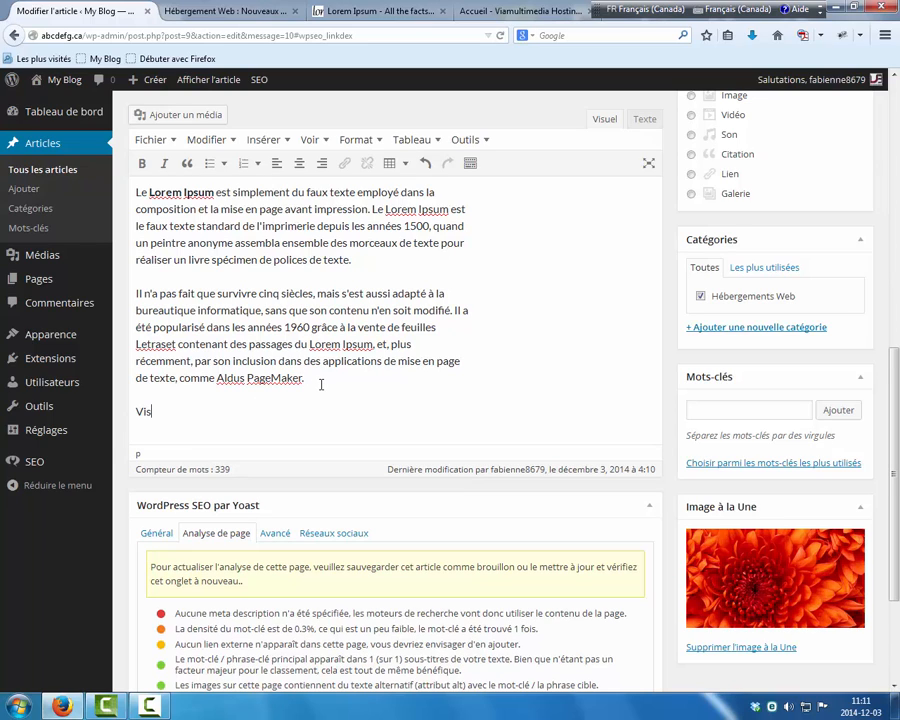
type("Visitez notre espace Client")
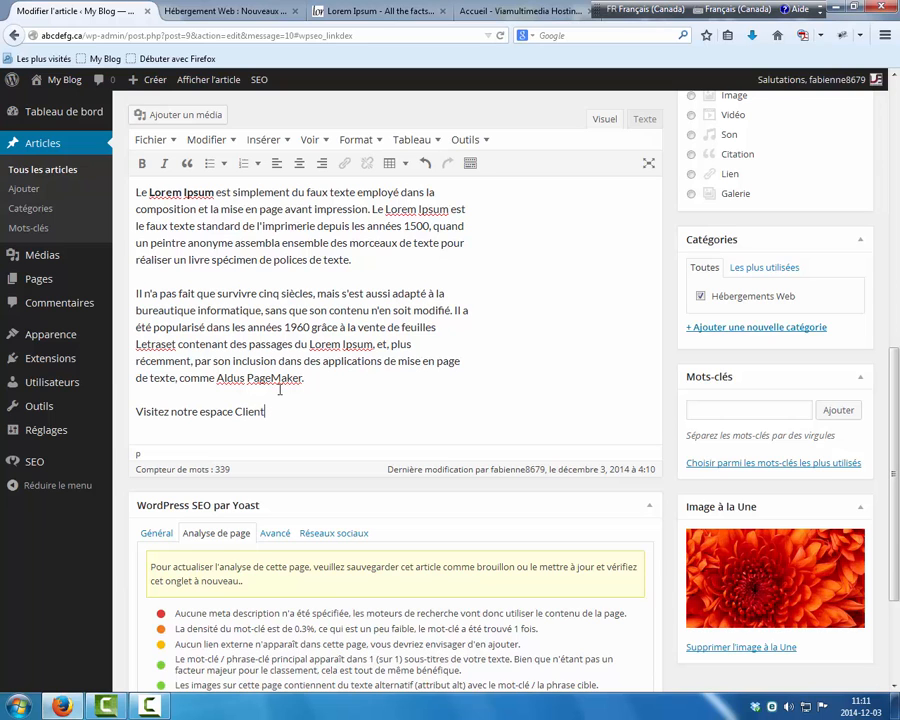
left_click_drag(266, 411, 106, 421)
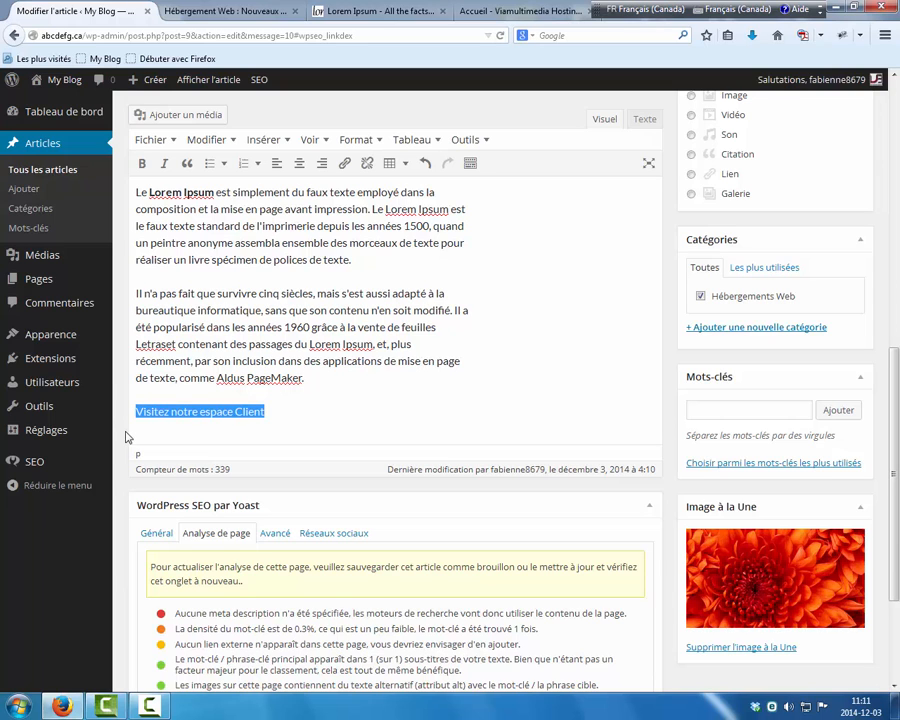
scroll(116, 434, "up", 6)
scroll(116, 437, "up", 2)
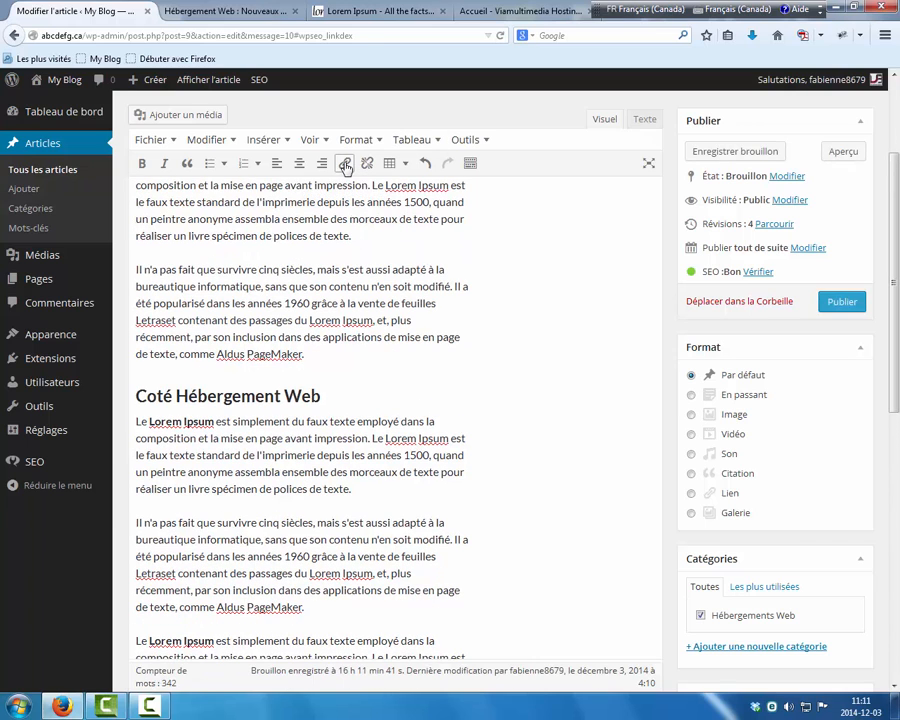
left_click(345, 164)
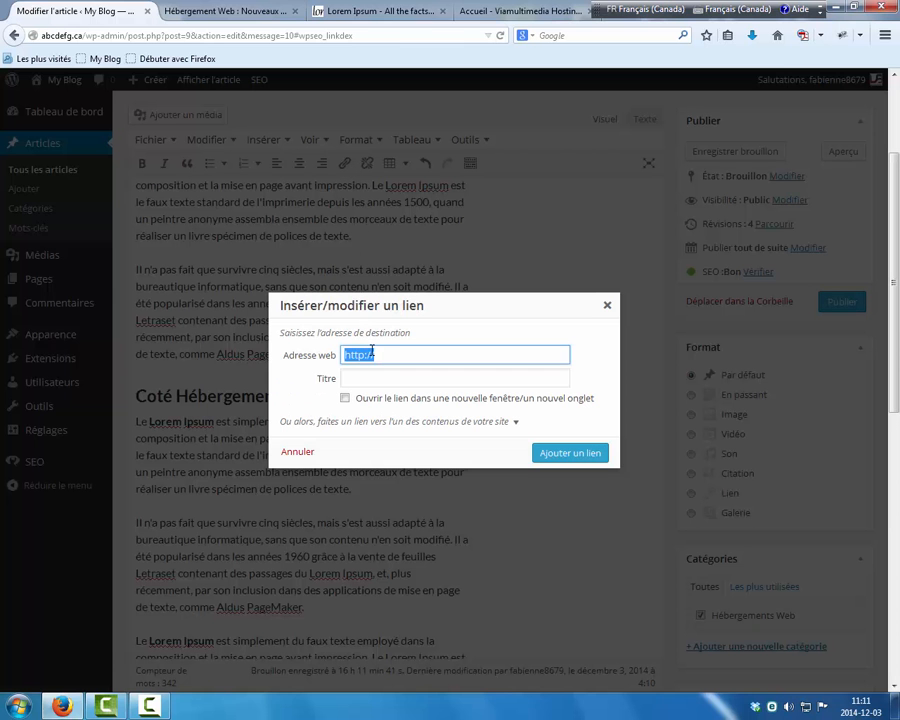
key("BackSpace")
key("ctrl+v")
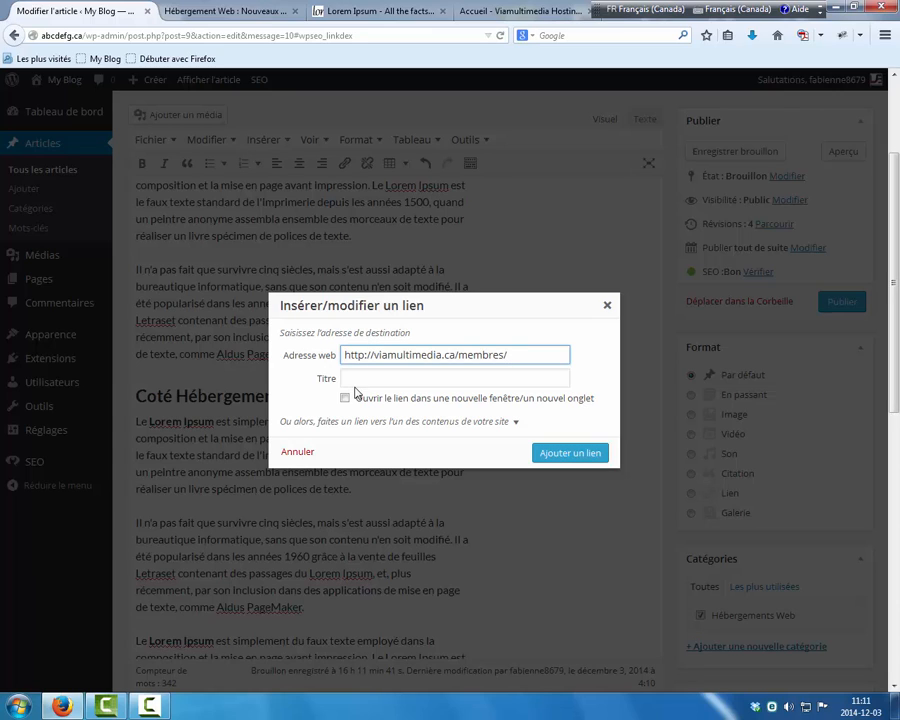
Title the link "Espace Client Hébergements Web", make it open in a new window or tab, and insert it.
left_click(355, 381)
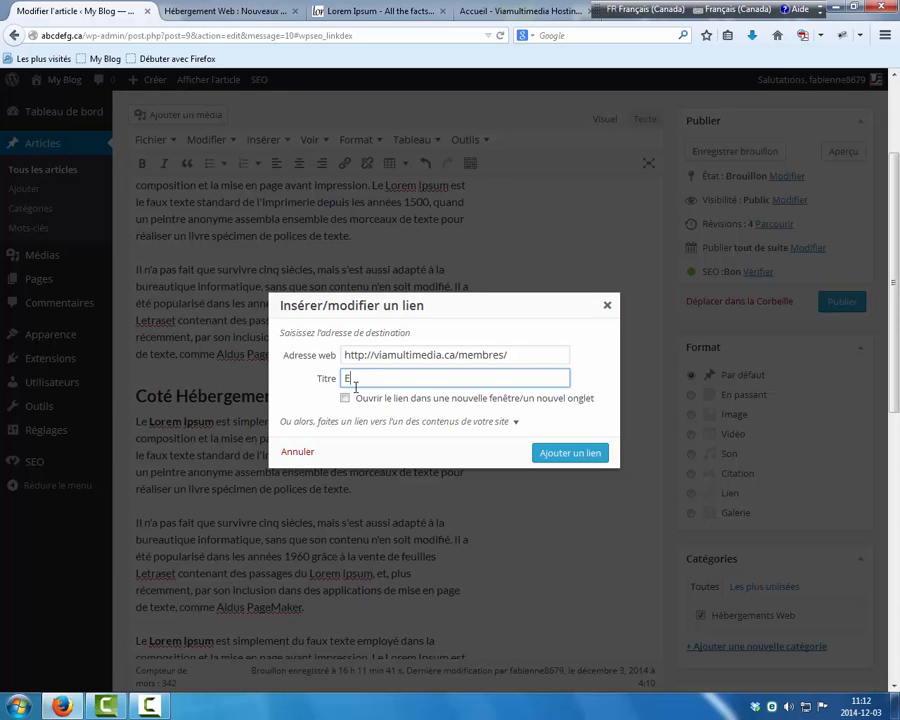
type("Espace Client Héberge")
type("ment ")
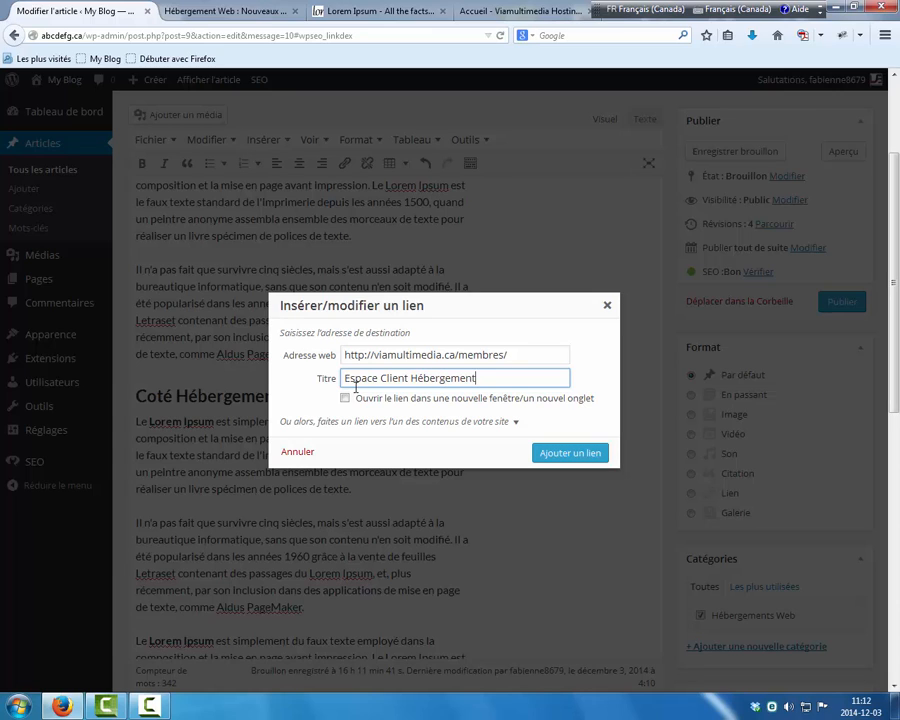
type("Web")
left_click(477, 378)
type("s")
left_click(345, 399)
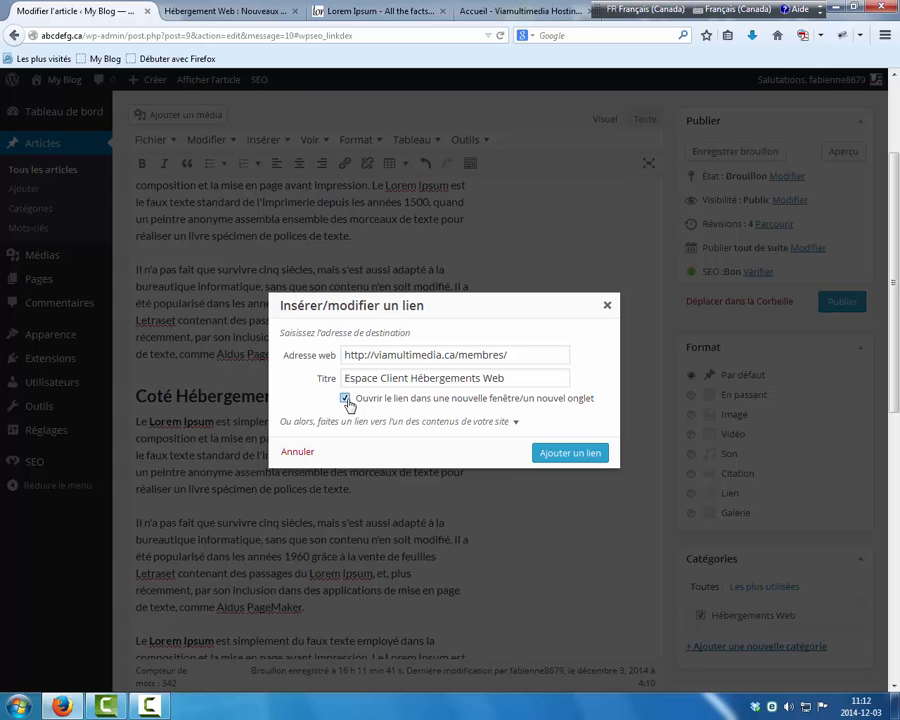
left_click(569, 452)
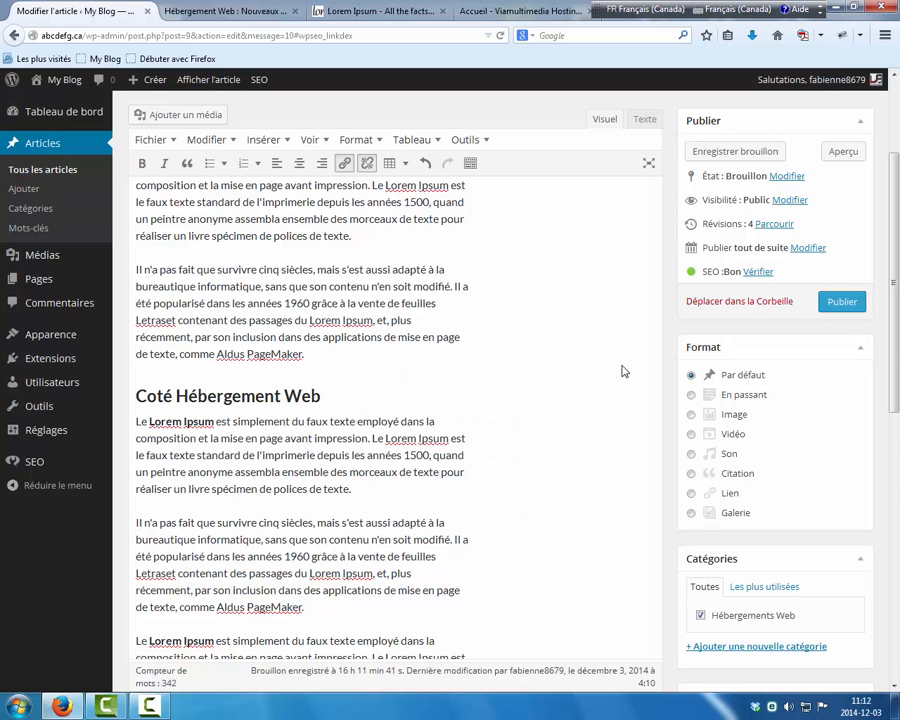
Save the article draft with the new external link.
left_click(733, 151)
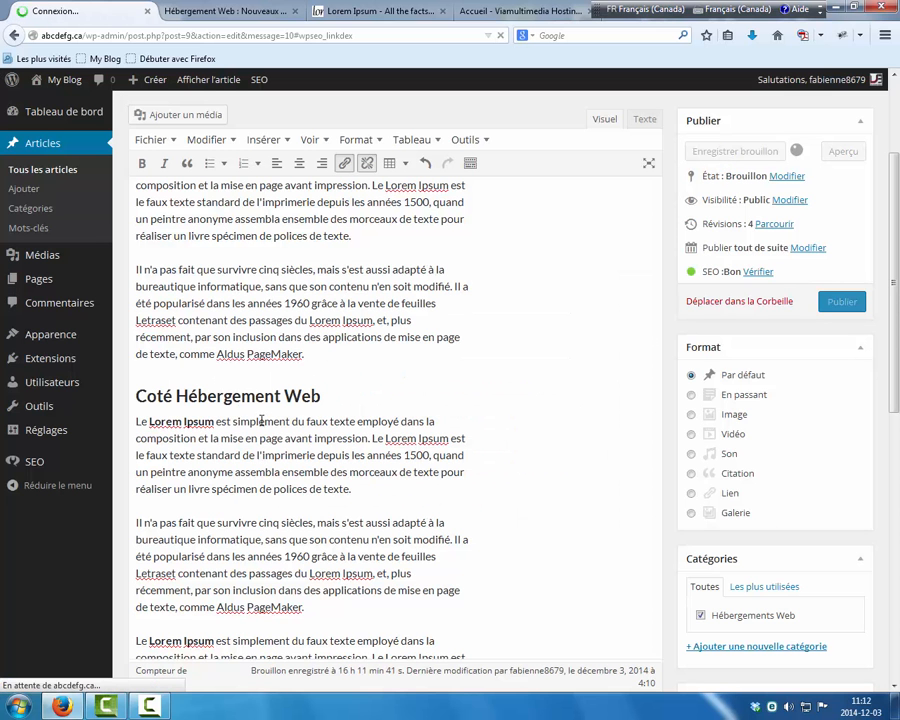
scroll(115, 520, "down", 3)
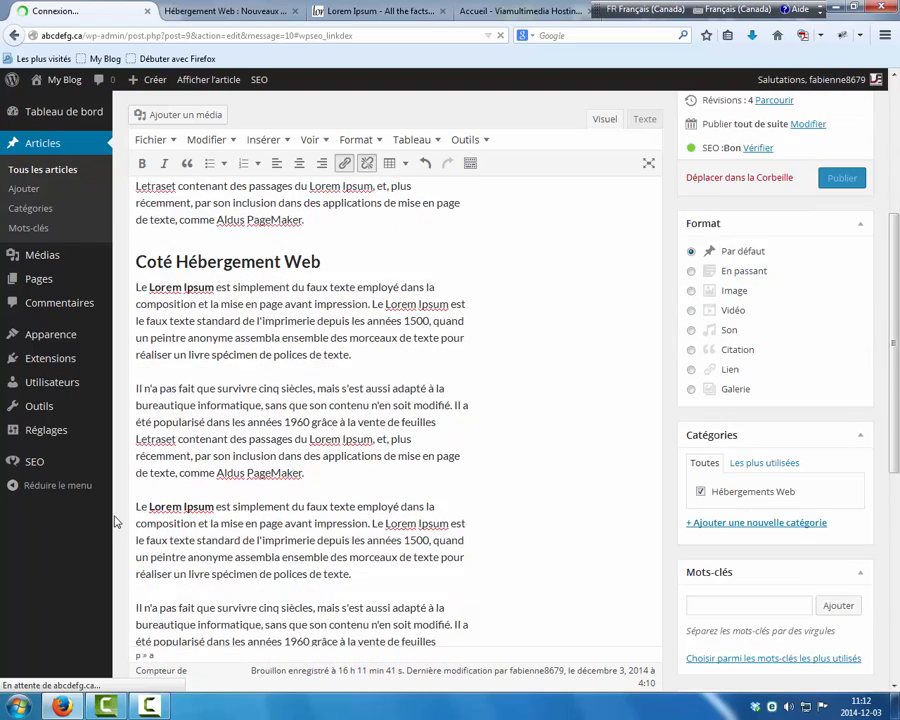
scroll(115, 520, "down", 2)
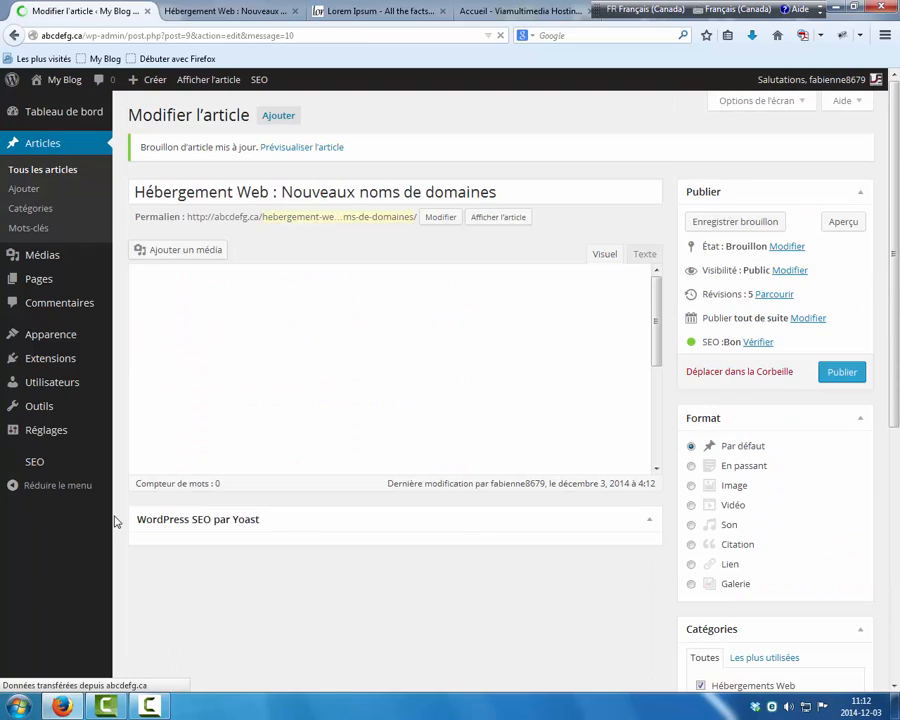
scroll(176, 428, "down", 5)
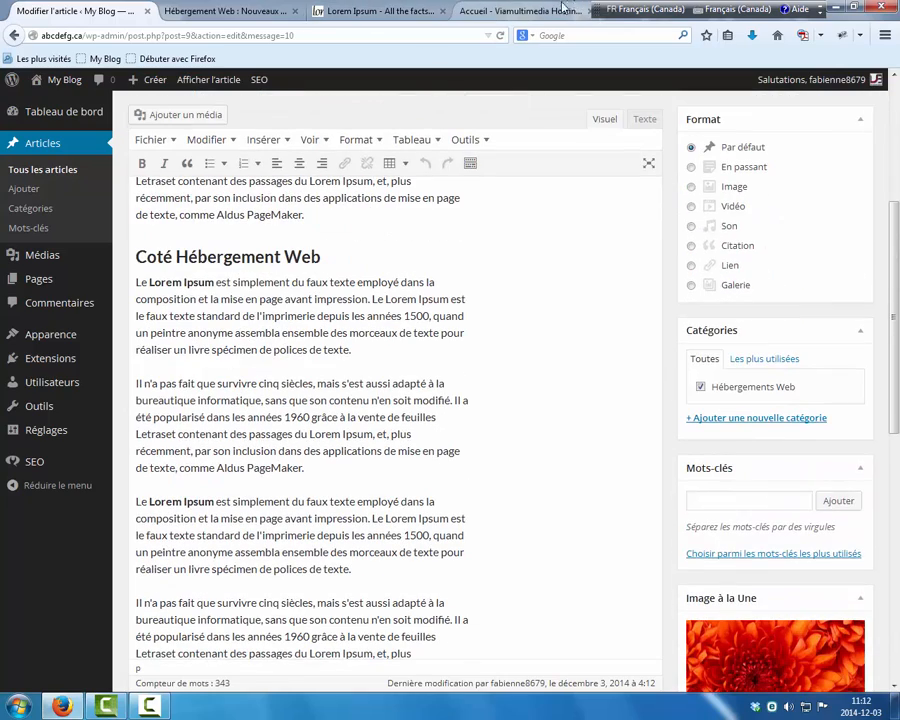
Check the closing client-area link in the article preview and editor, and review the preview's featured image, title and subheading.
left_click(176, 10)
scroll(225, 448, "down", 5)
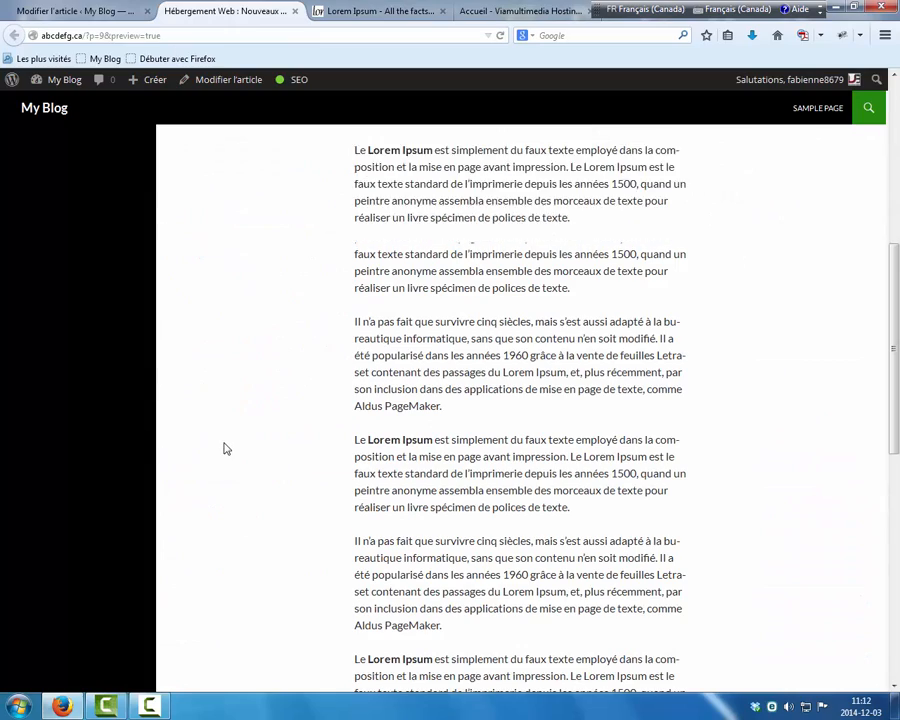
scroll(225, 448, "down", 5)
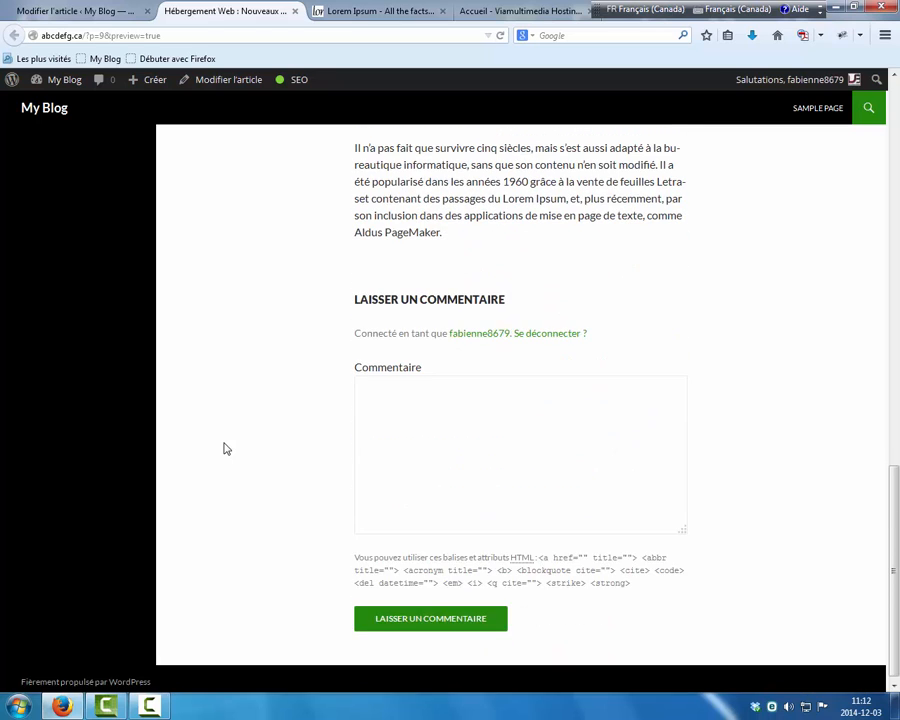
scroll(225, 448, "up", 3)
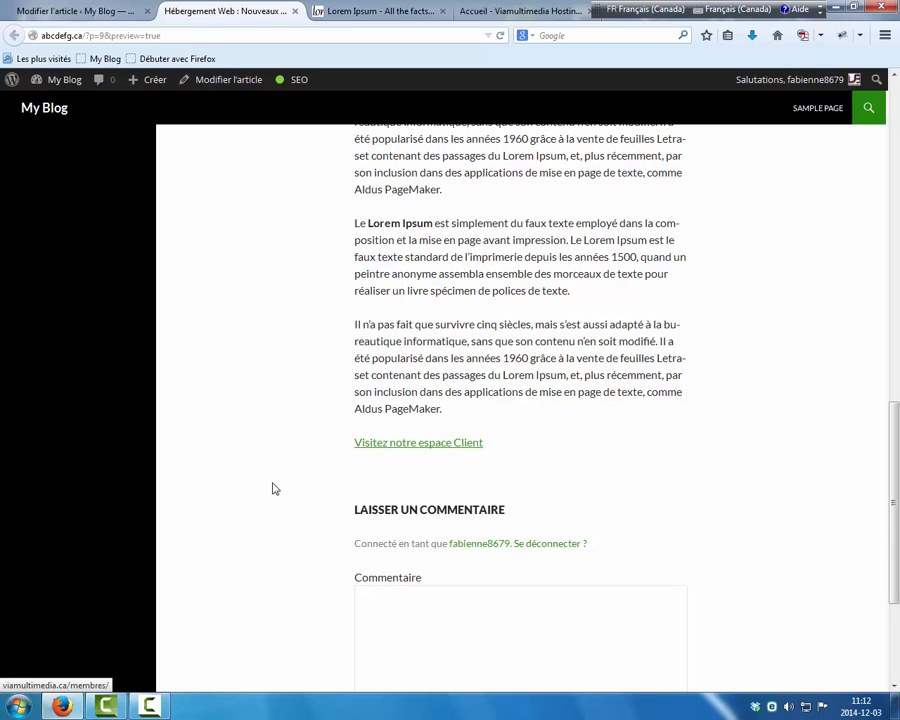
left_click(75, 10)
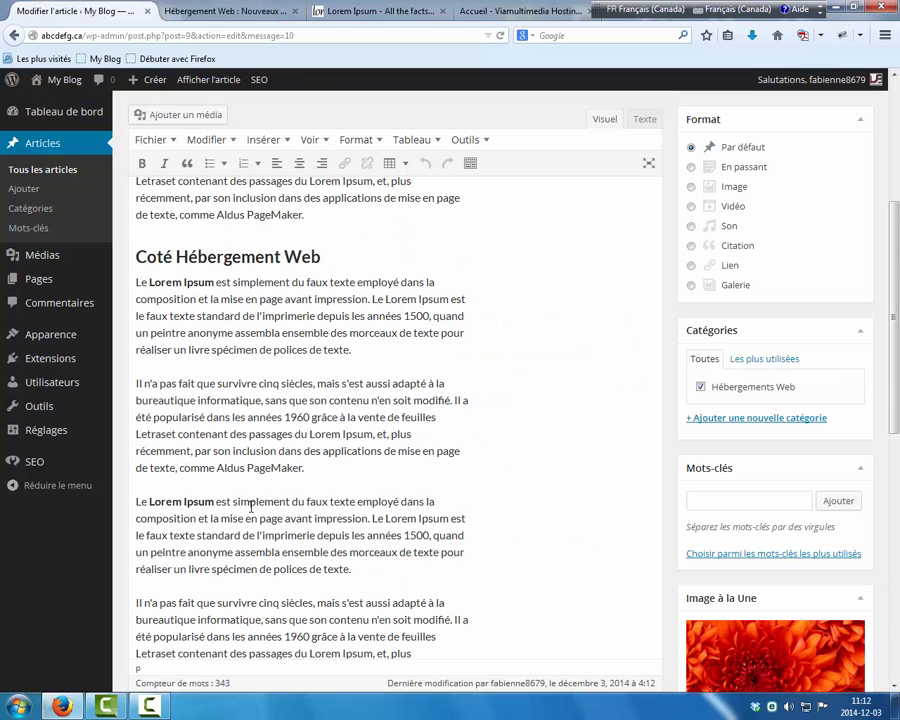
scroll(251, 508, "down", 6)
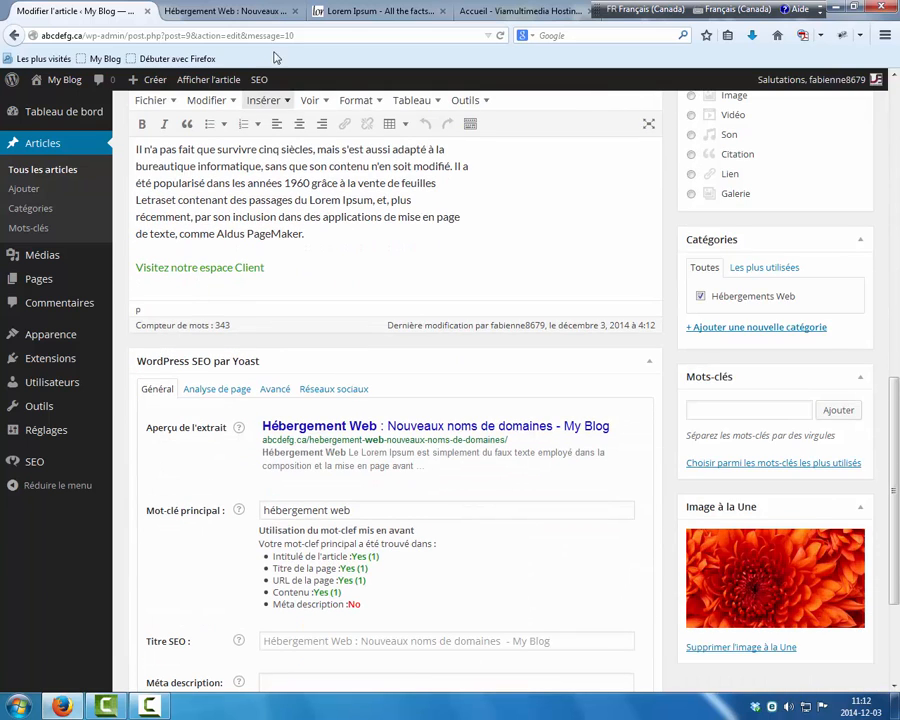
left_click(193, 12)
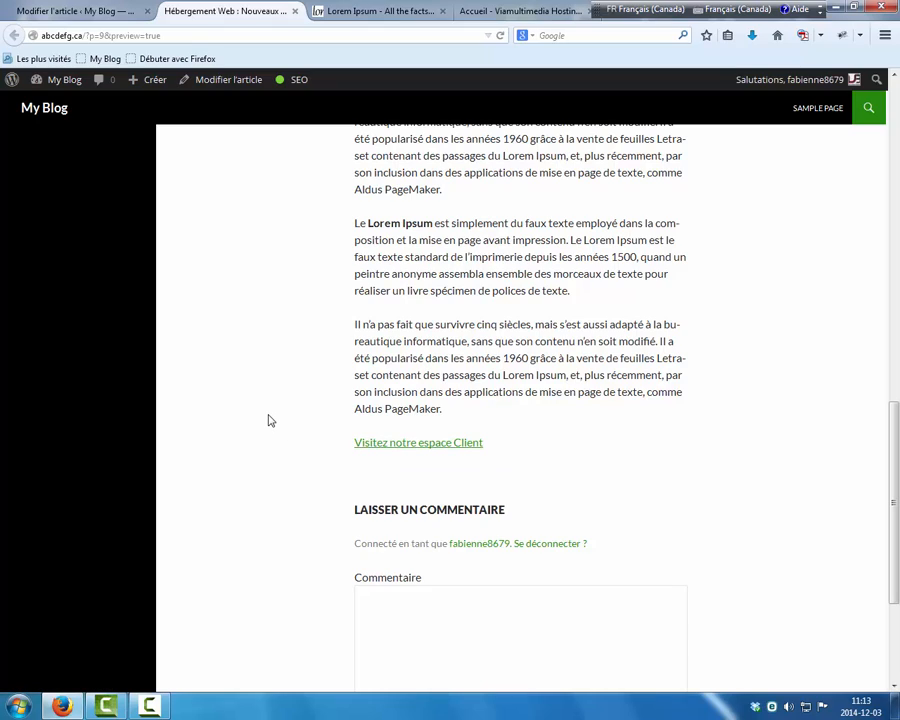
scroll(268, 420, "up", 5)
scroll(268, 420, "up", 10)
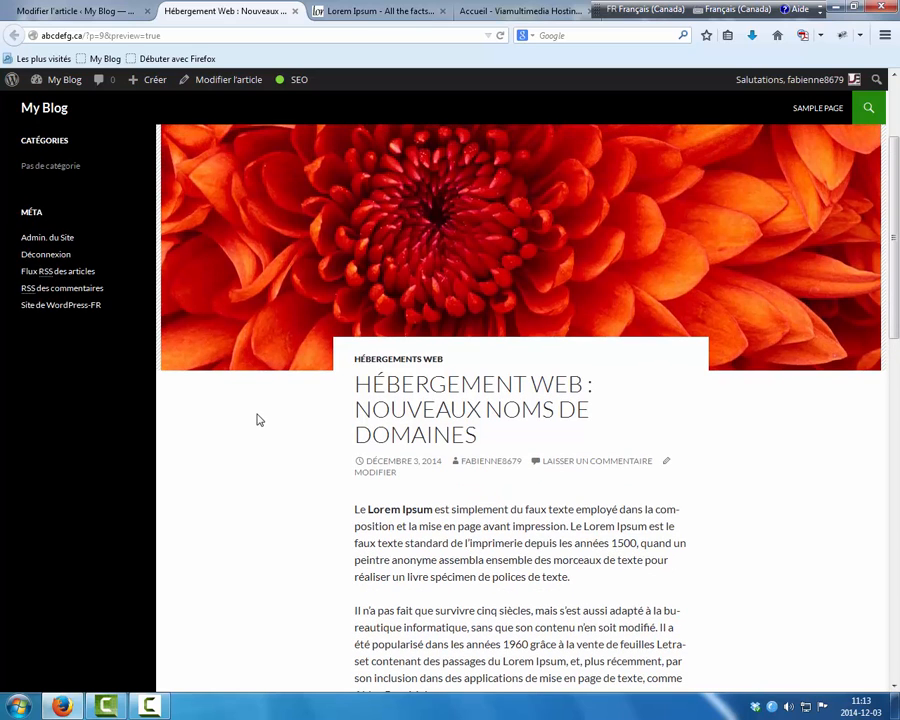
scroll(256, 417, "down", 1)
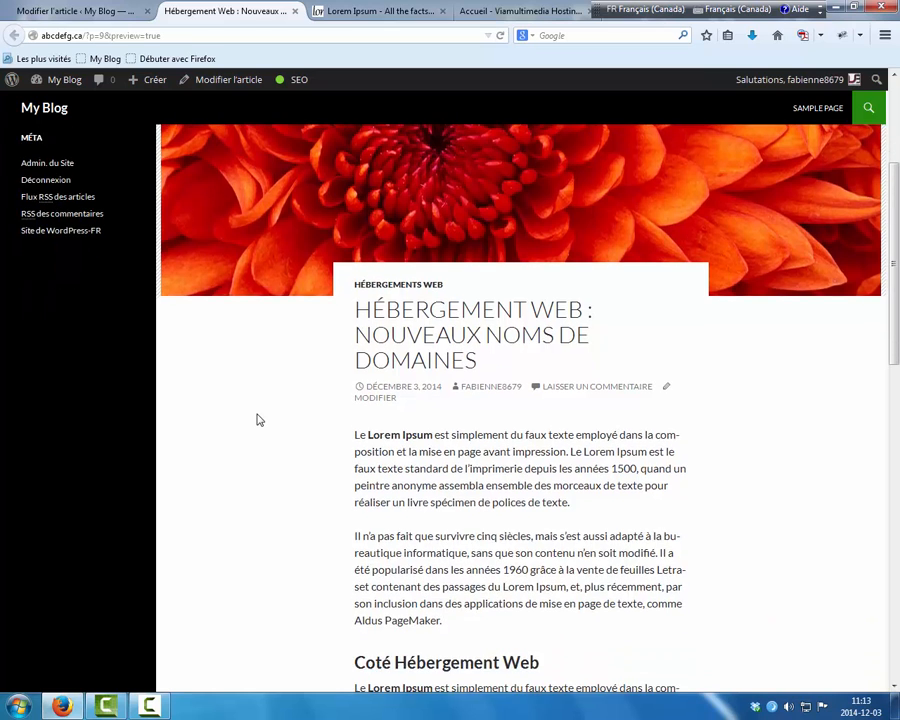
scroll(252, 412, "up", 2)
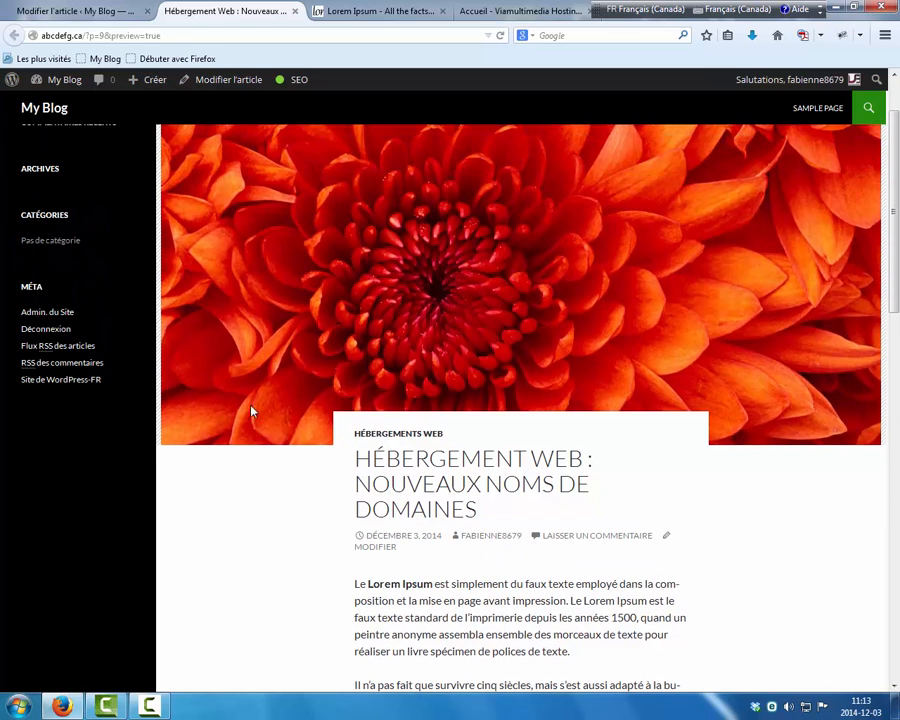
Review the article in the editor from its title and subheading down to the closing client-area link.
left_click(120, 8)
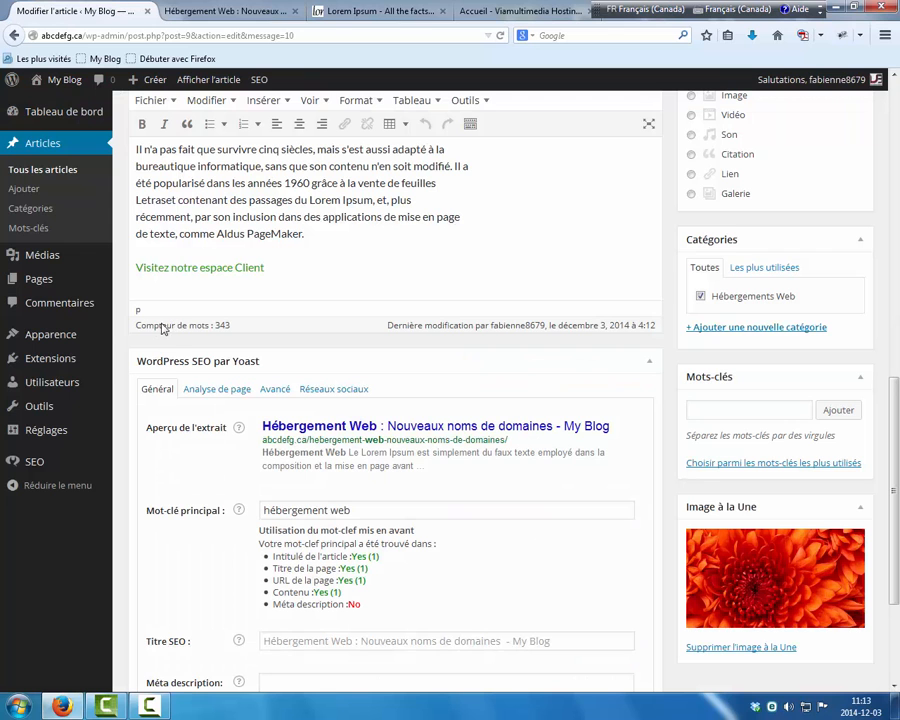
scroll(122, 344, "up", 1)
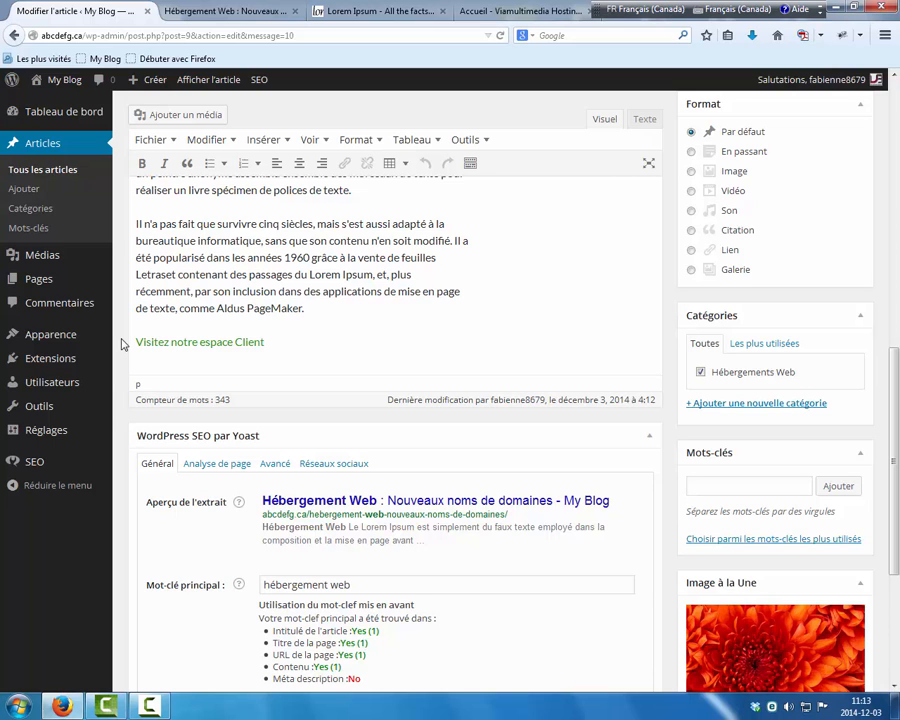
scroll(122, 344, "up", 4)
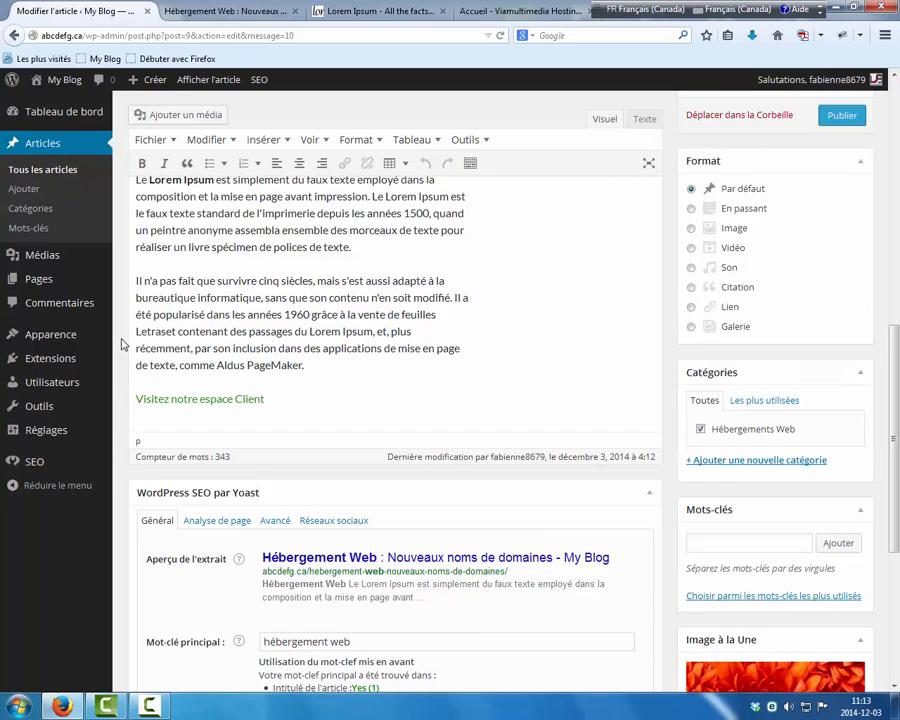
scroll(122, 344, "up", 4)
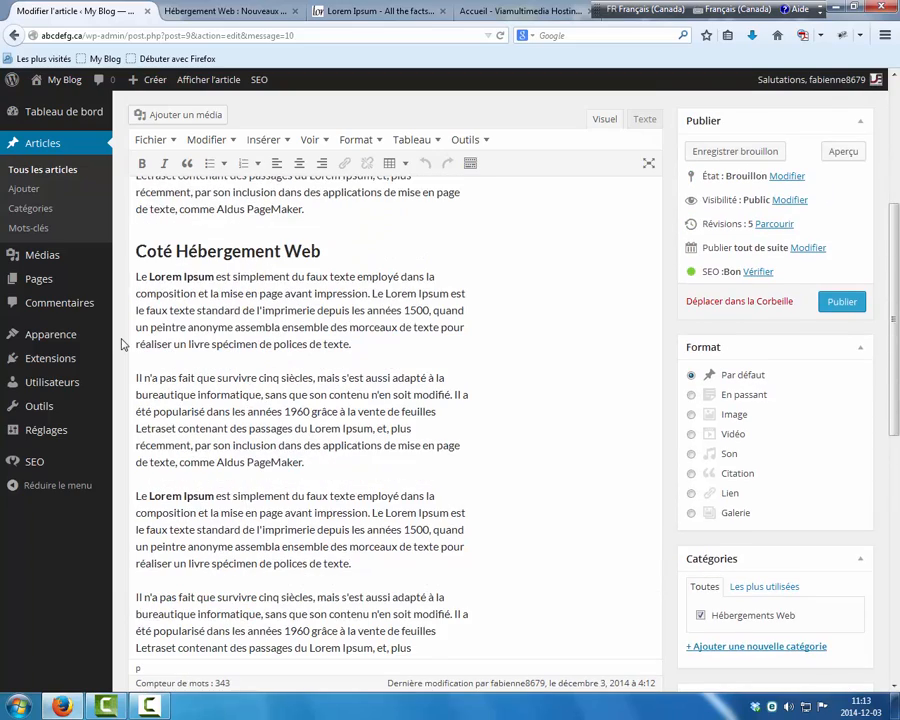
scroll(122, 344, "up", 3)
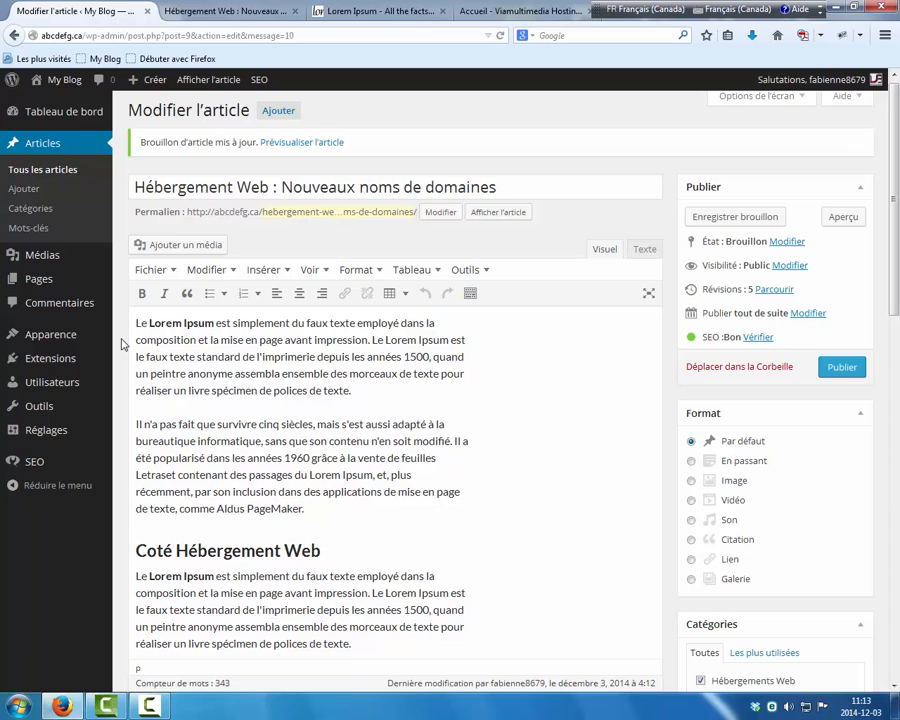
scroll(122, 344, "down", 5)
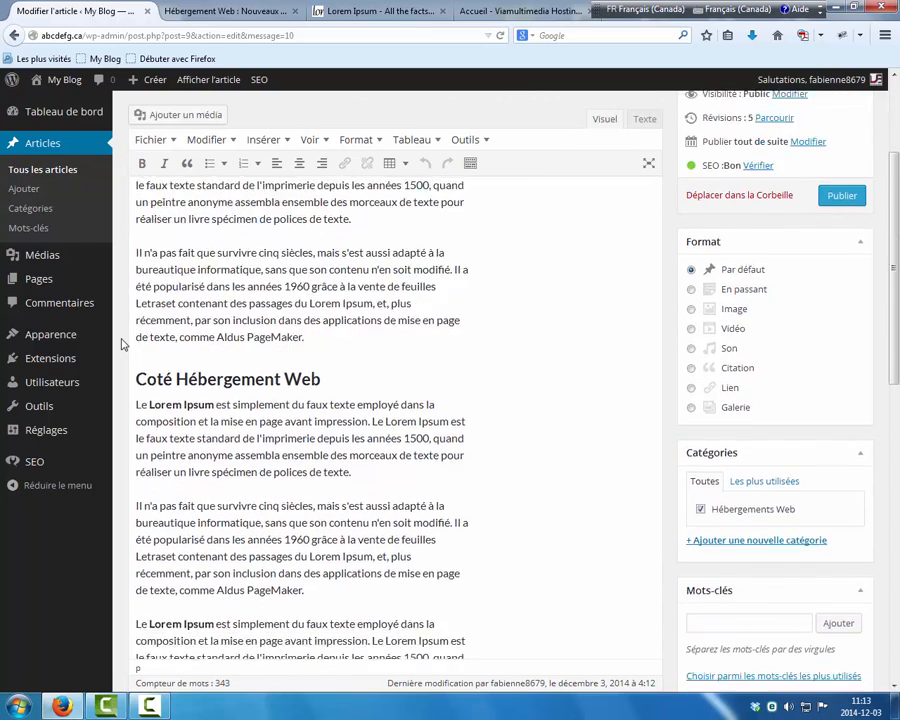
scroll(122, 344, "down", 2)
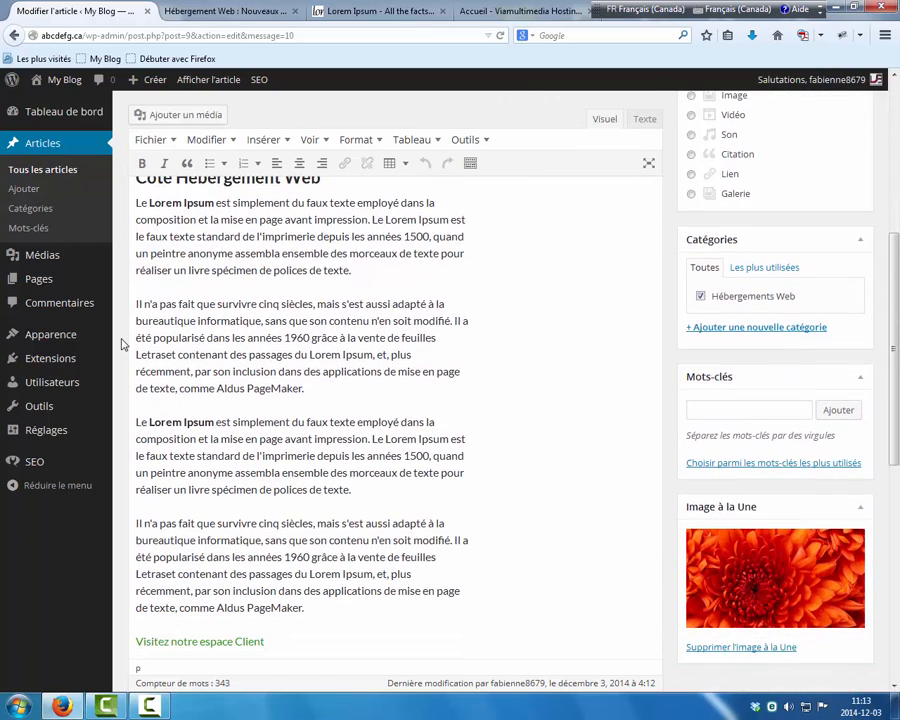
scroll(122, 344, "down", 8)
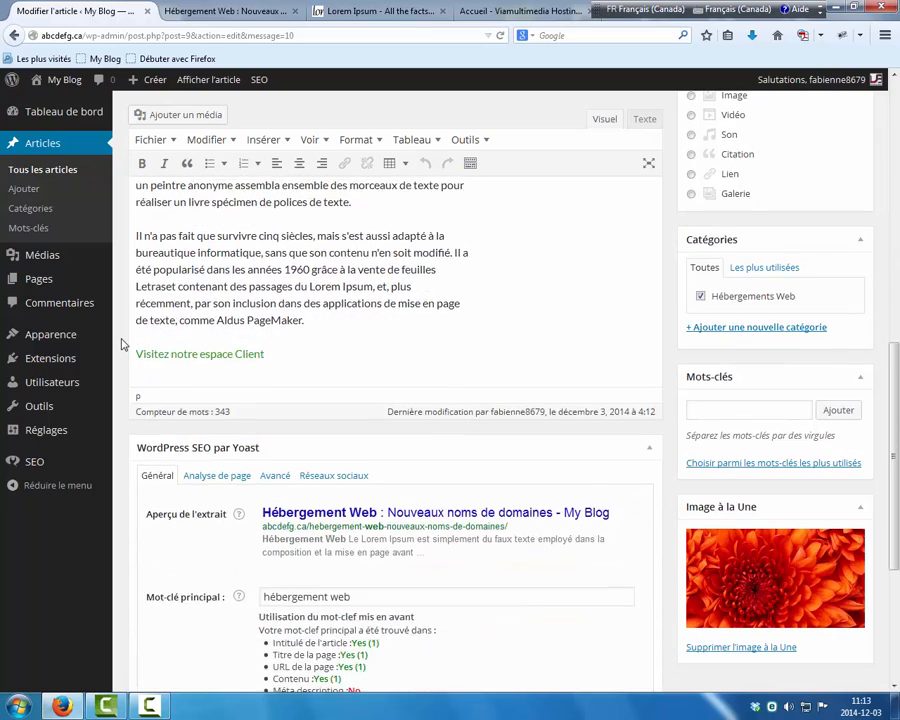
Review the Yoast page analysis for external links and keyword density, and return to the article text.
left_click(228, 302)
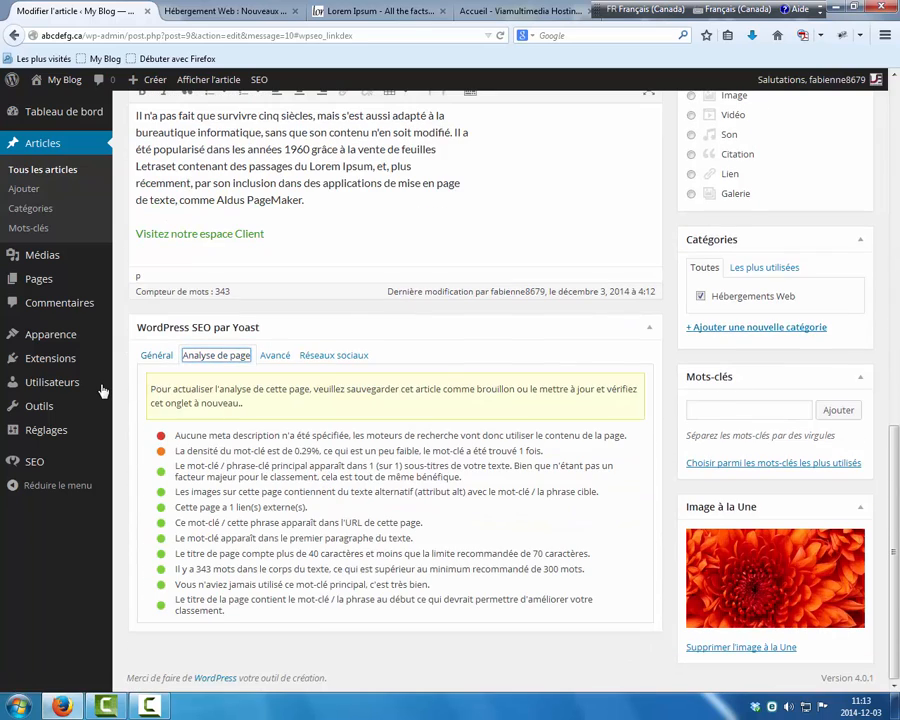
mouse_move(113, 385)
scroll(120, 485, "up", 10)
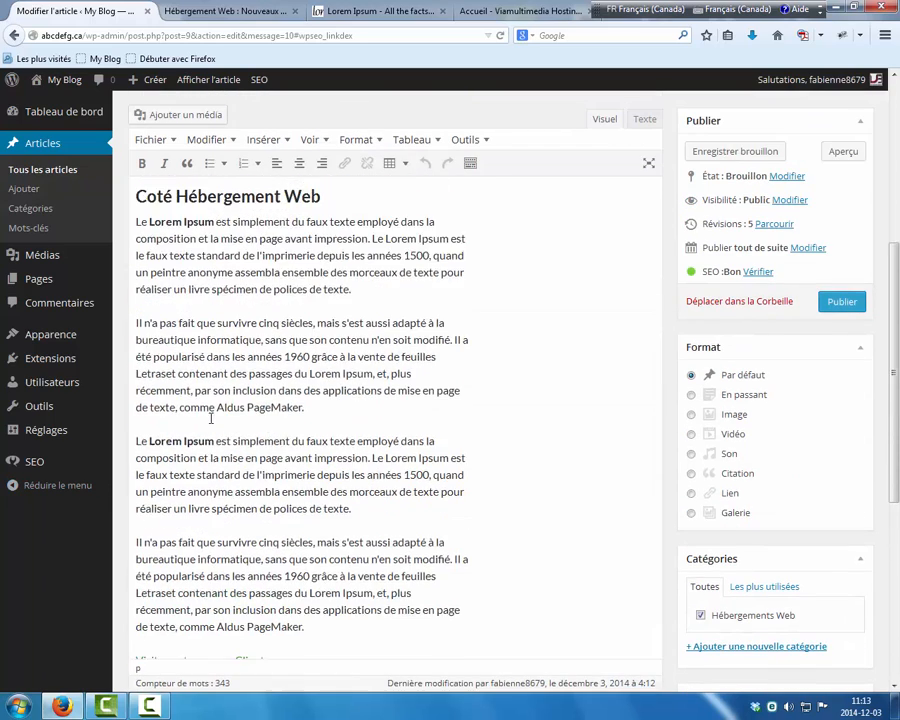
Insert the keyword "hébergement web" before "cinq siècles" in the article's second paragraph.
scroll(210, 416, "up", 5)
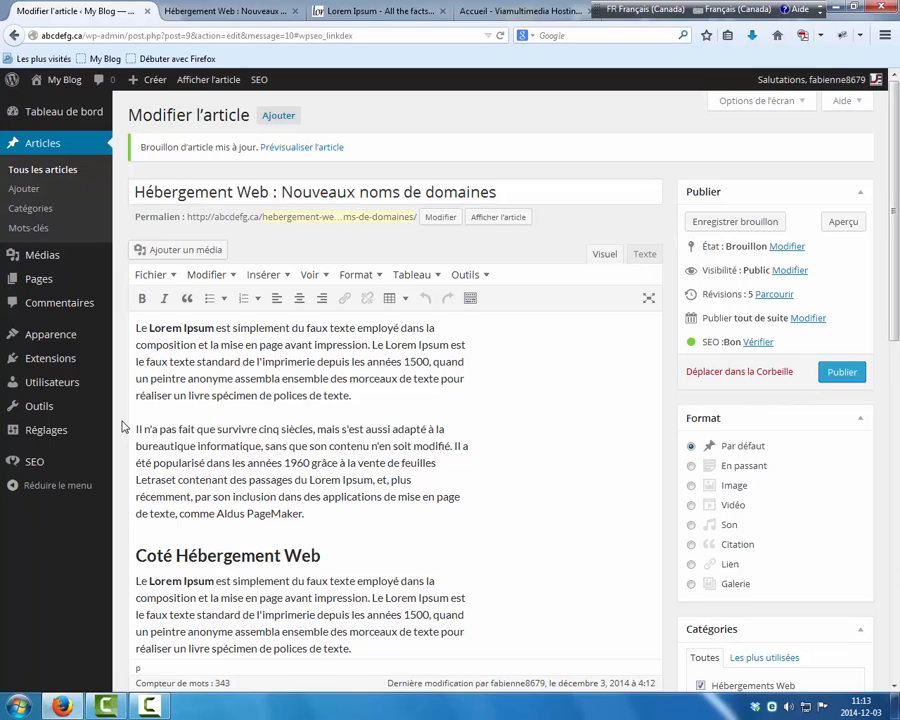
scroll(125, 427, "down", 1)
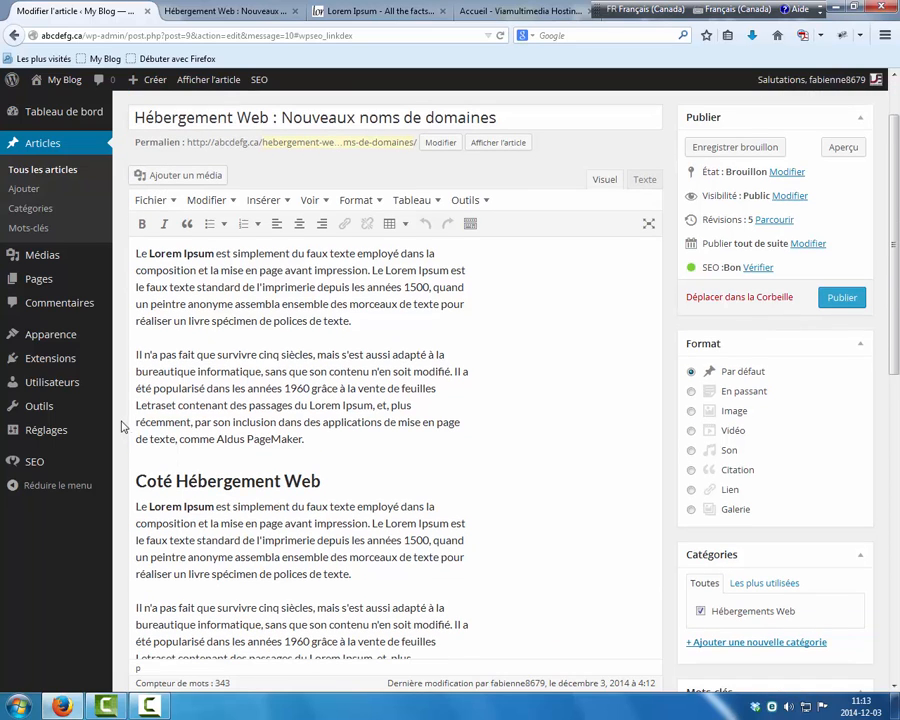
left_click(260, 356)
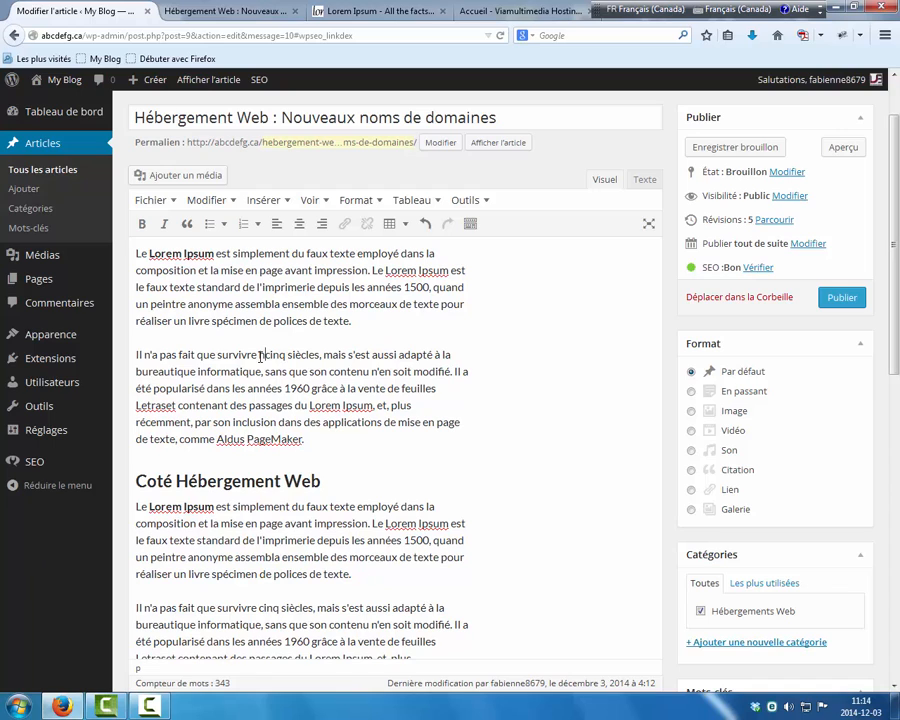
type("hébergeme")
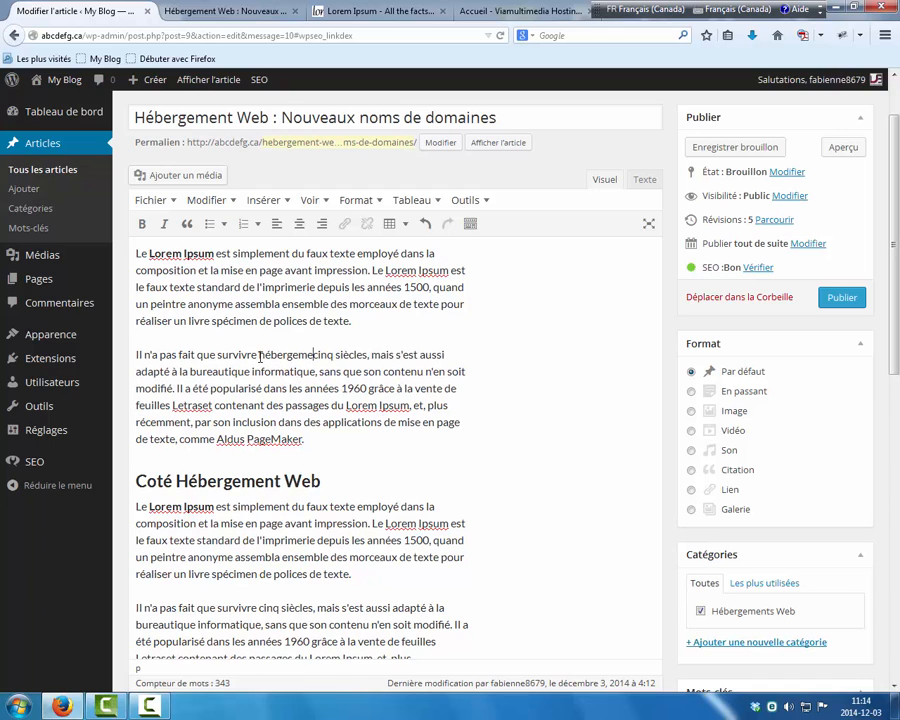
type("nt web")
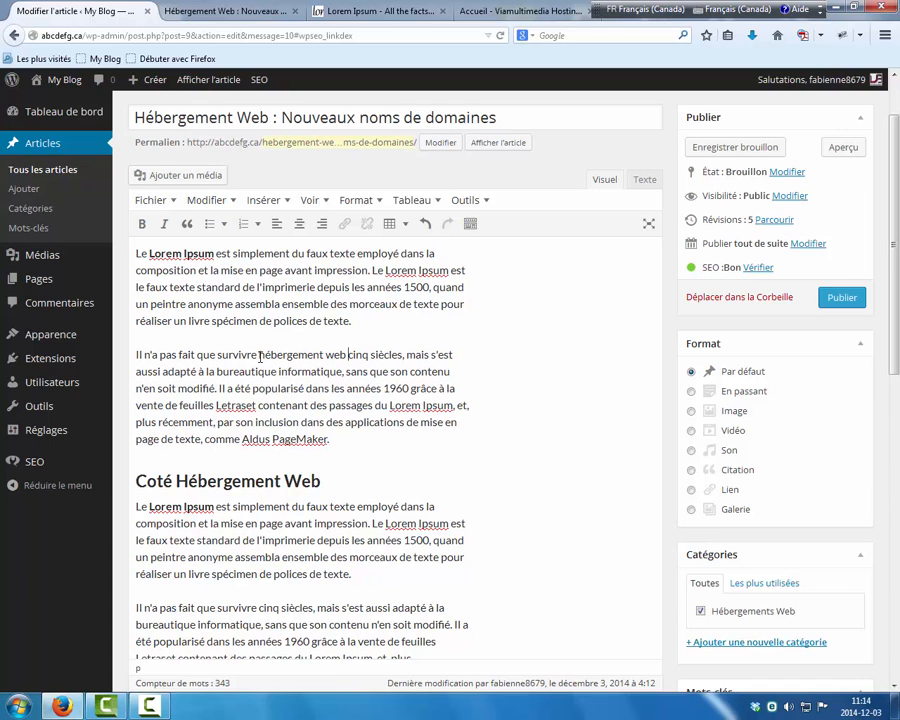
Insert "hébergement web" before "contenu" in the second paragraph under the "Coté Hébergement Web" subheading.
scroll(300, 380, "down", 3)
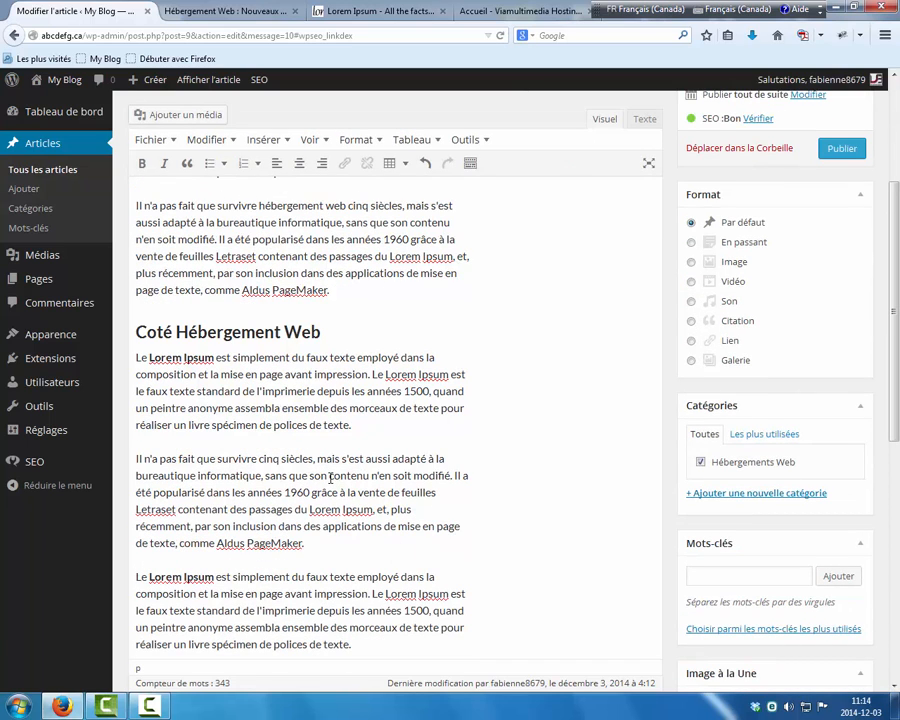
left_click(330, 477)
type("héberge")
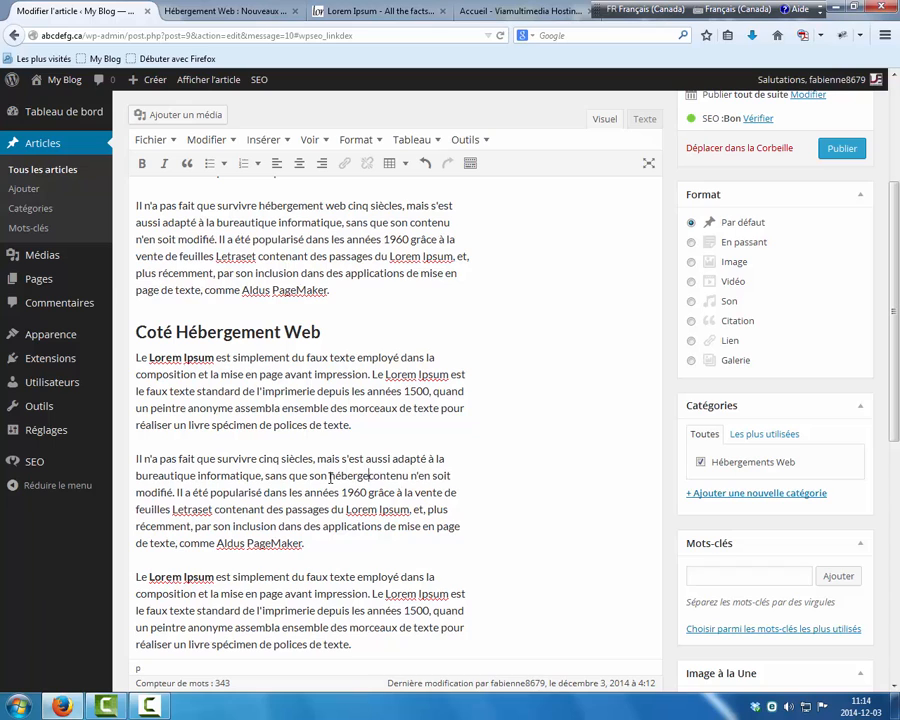
type("ment web")
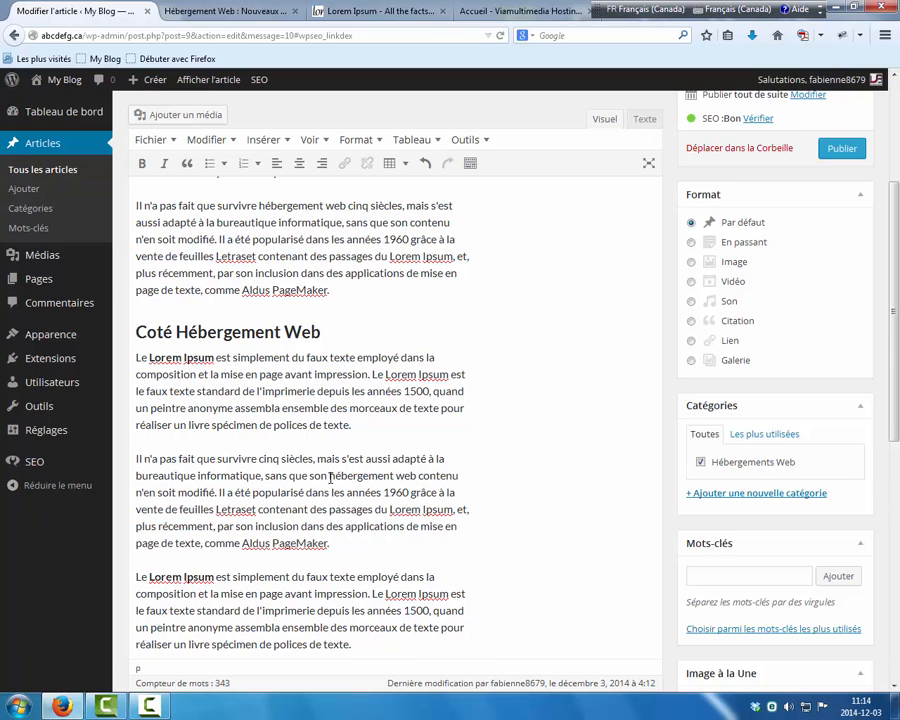
Insert "hébergement web" before "sans que son contenu" in the last paragraph above the client-area link, and save the draft.
scroll(330, 477, "down", 3)
scroll(330, 478, "down", 2)
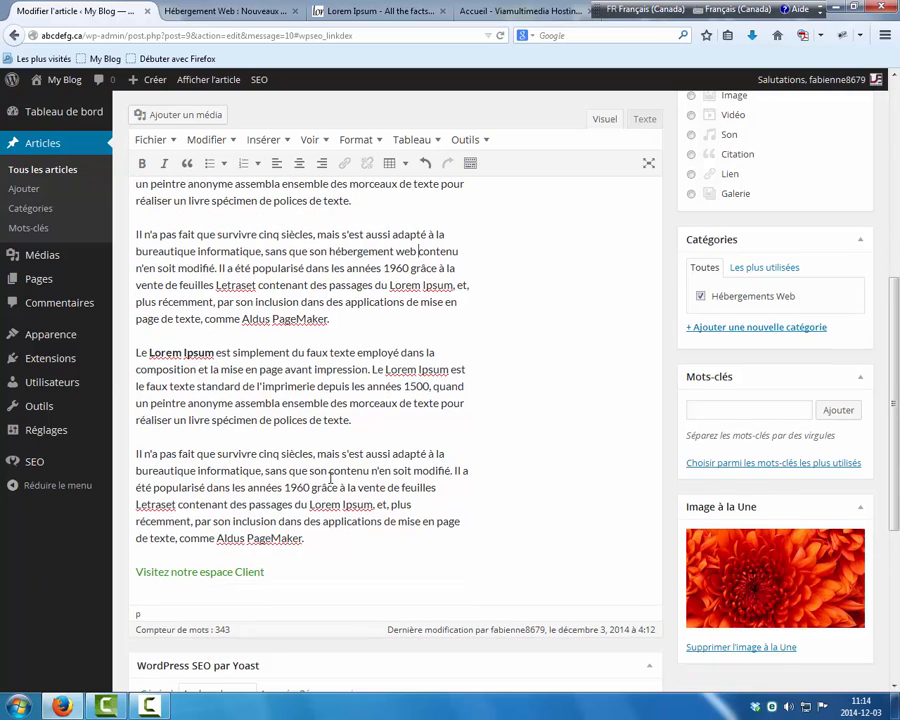
left_click(265, 471)
type("héb")
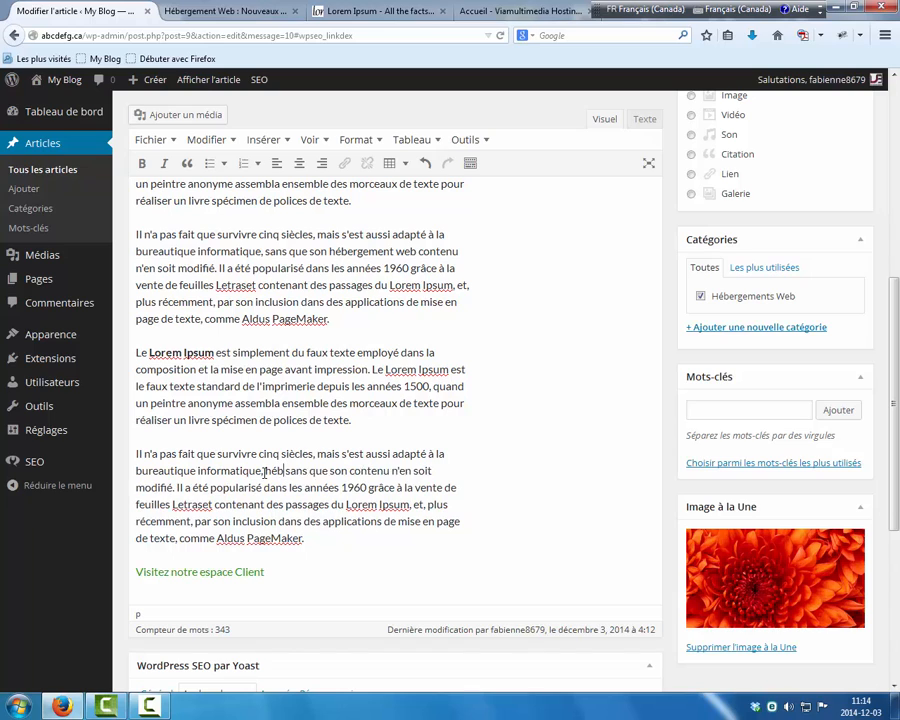
type("ergement")
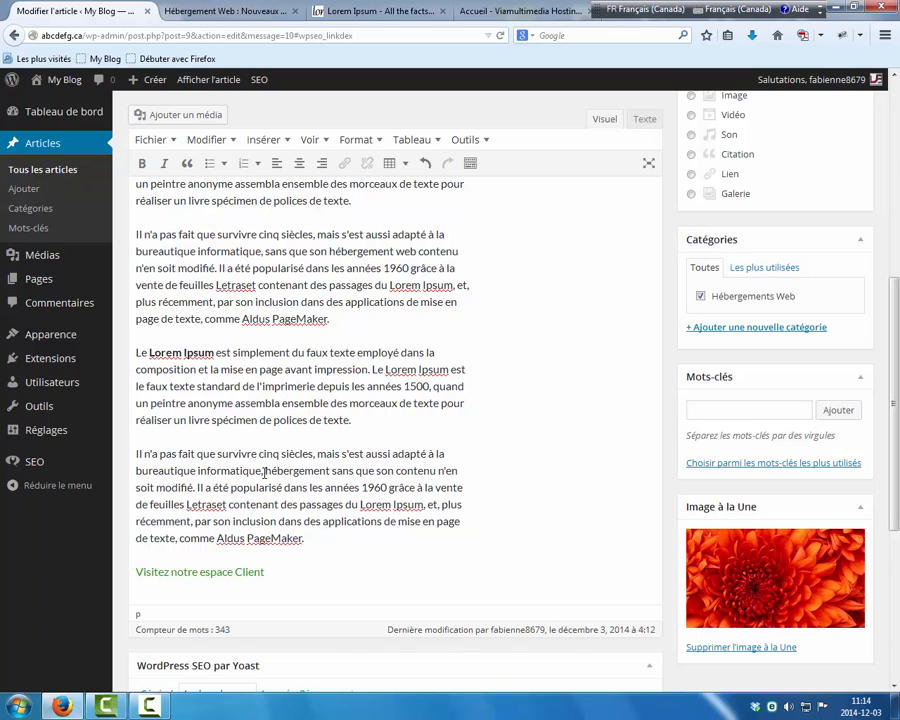
type(" we ")
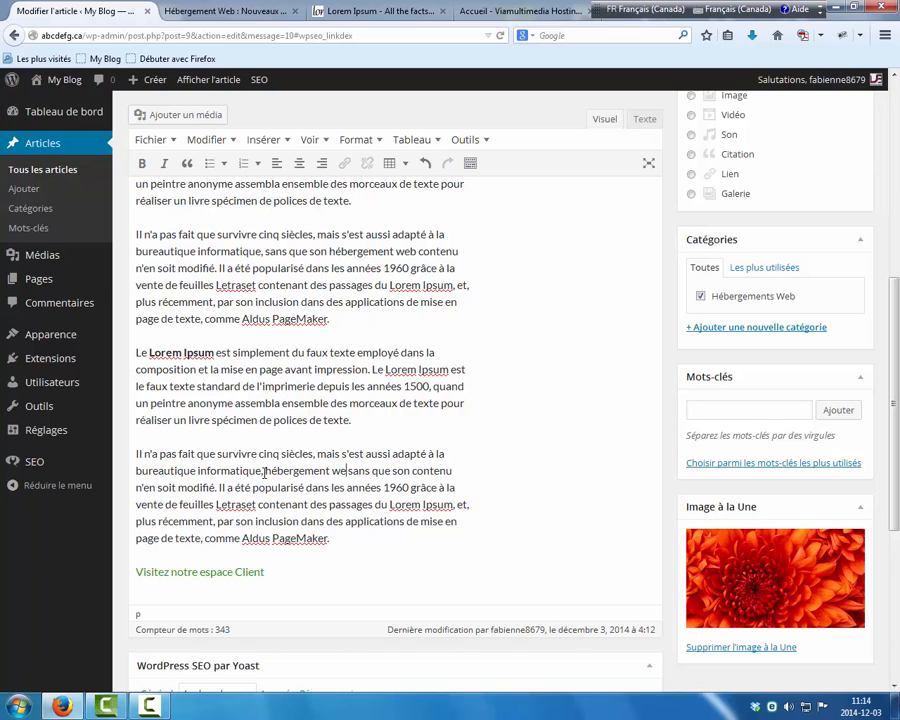
type("b")
scroll(570, 400, "up", 5)
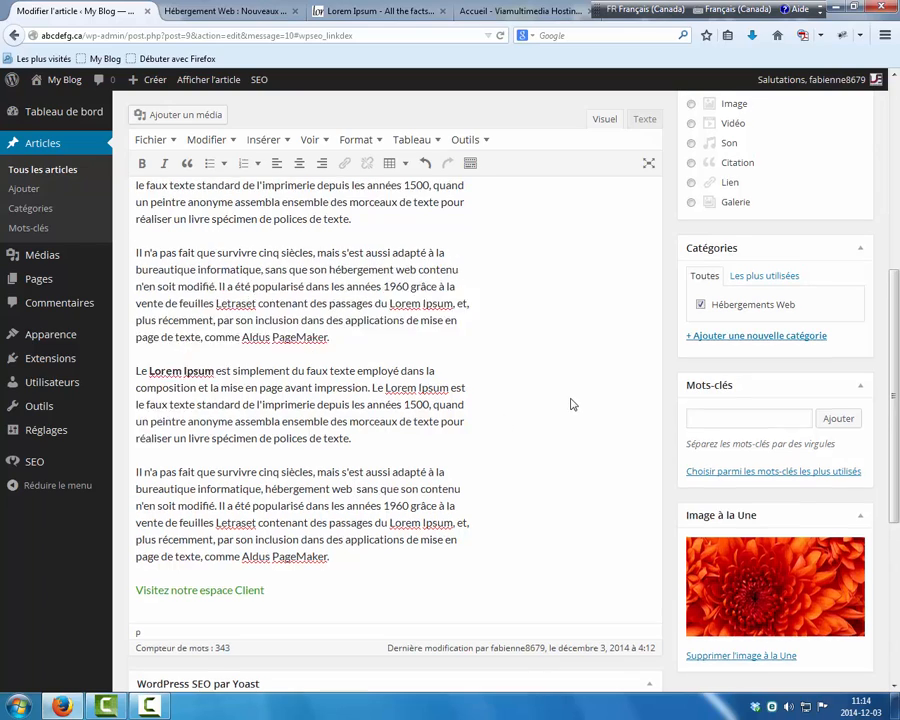
scroll(626, 382, "up", 3)
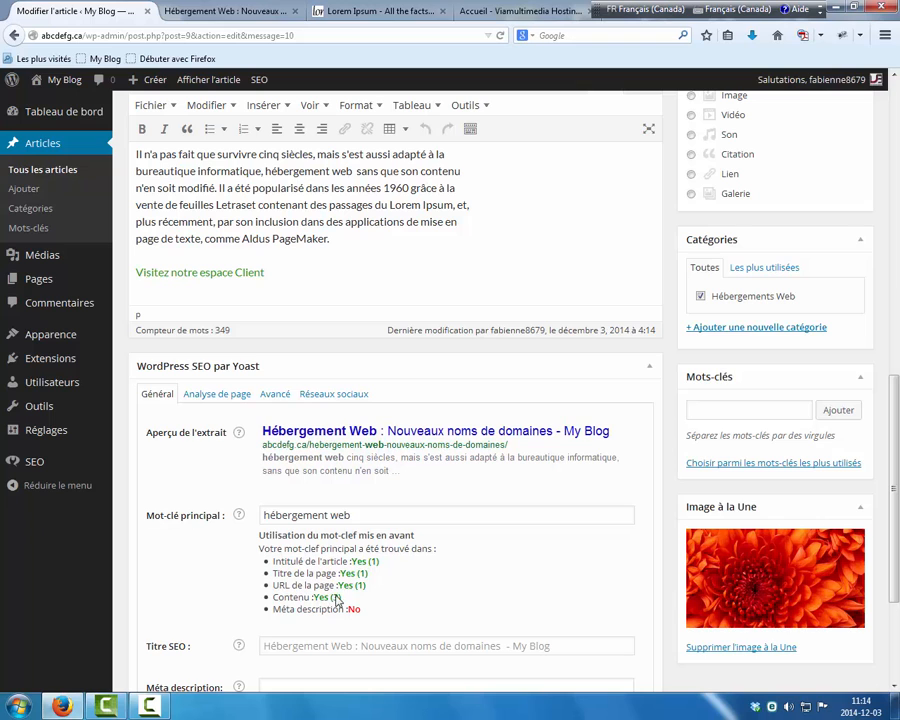
Check the focus keyword's occurrences in the content and its density in the Yoast page analysis.
left_click_drag(329, 598, 343, 600)
scroll(218, 508, "up", 3)
left_click(215, 542)
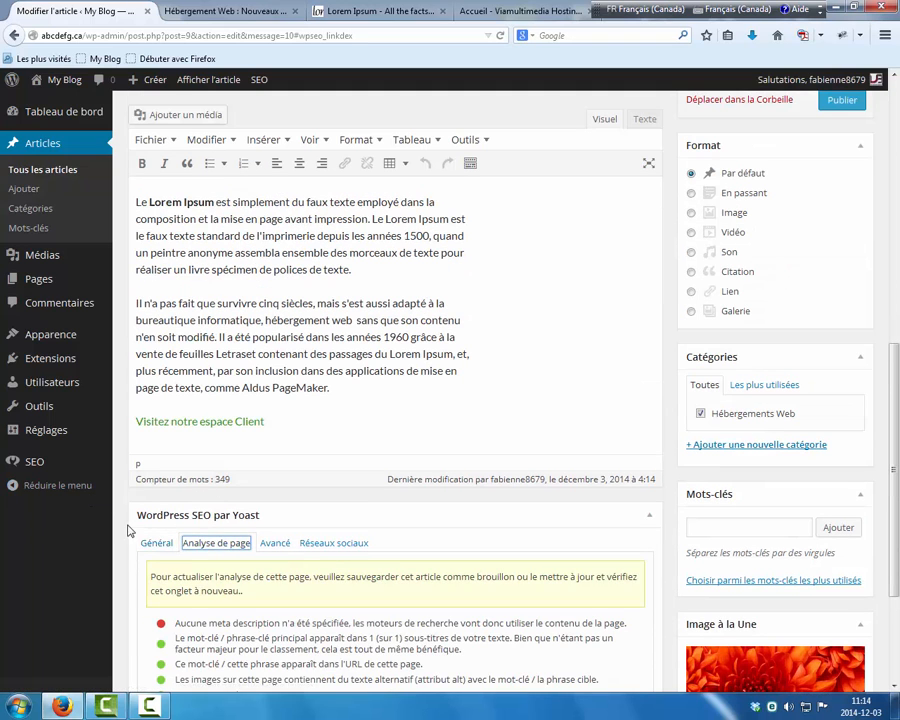
scroll(113, 519, "down", 3)
scroll(130, 510, "down", 1)
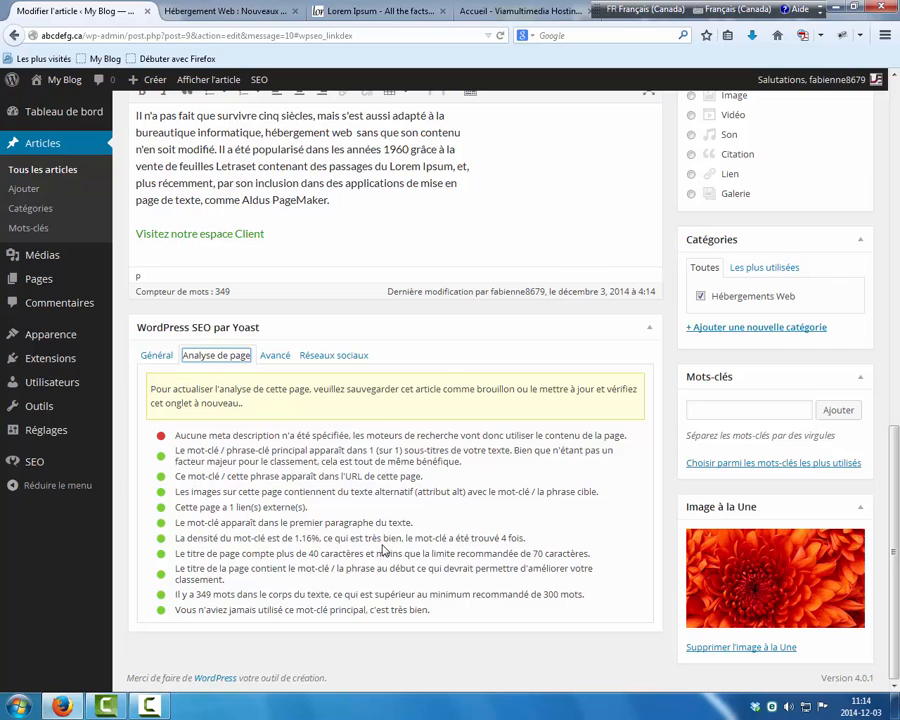
left_click_drag(292, 540, 313, 539)
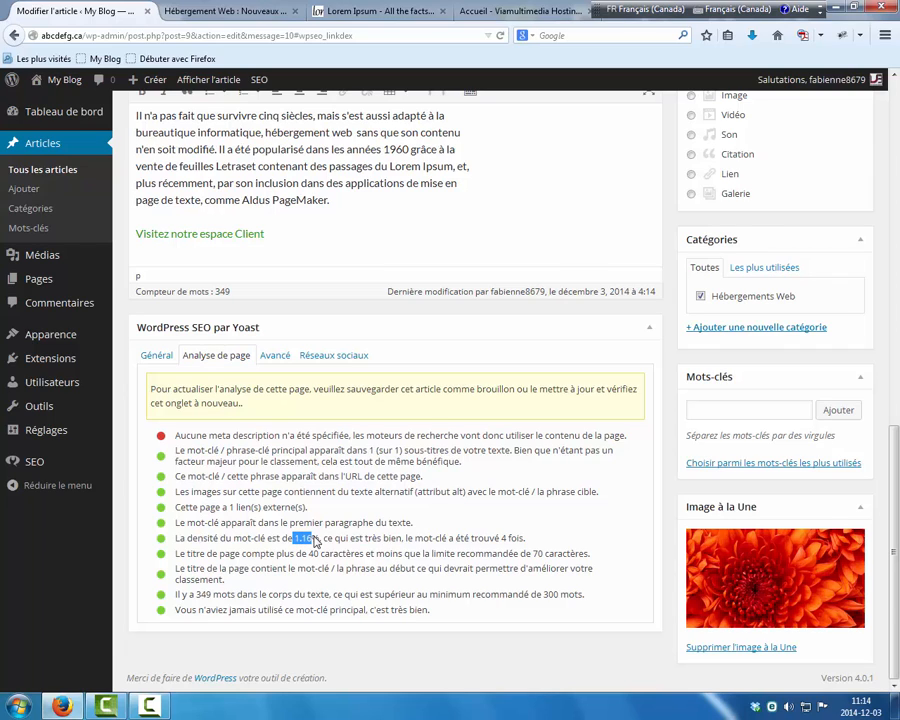
left_click(318, 540)
Set the Yoast SEO title to "Hébergements Web : Noms de domaines".
left_click(162, 355)
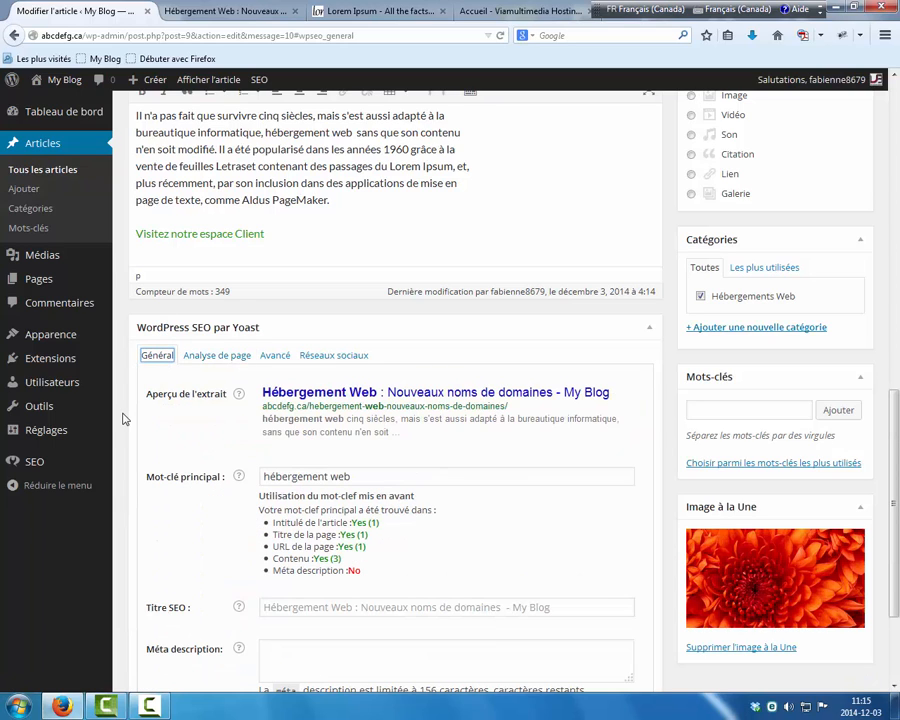
scroll(123, 419, "down", 1)
scroll(123, 419, "up", 1)
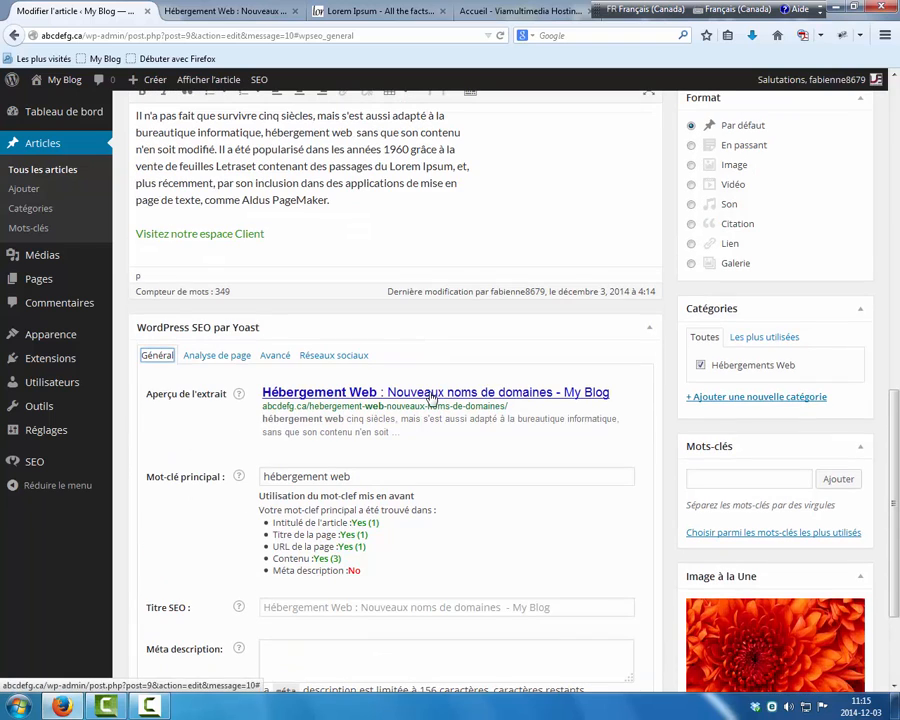
left_click(299, 607)
scroll(299, 607, "down", 3)
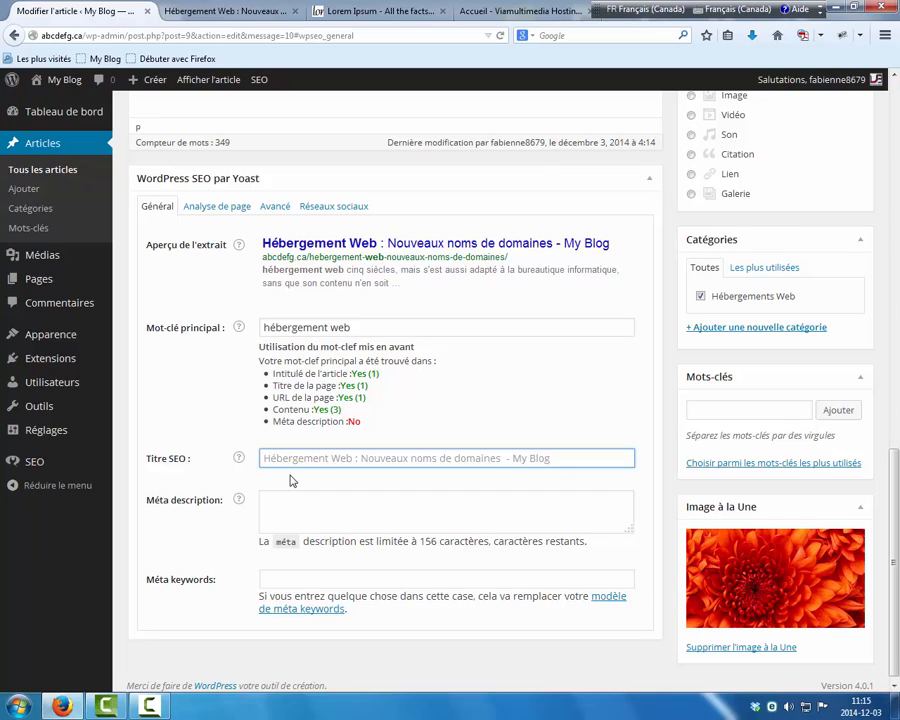
type("Héberg")
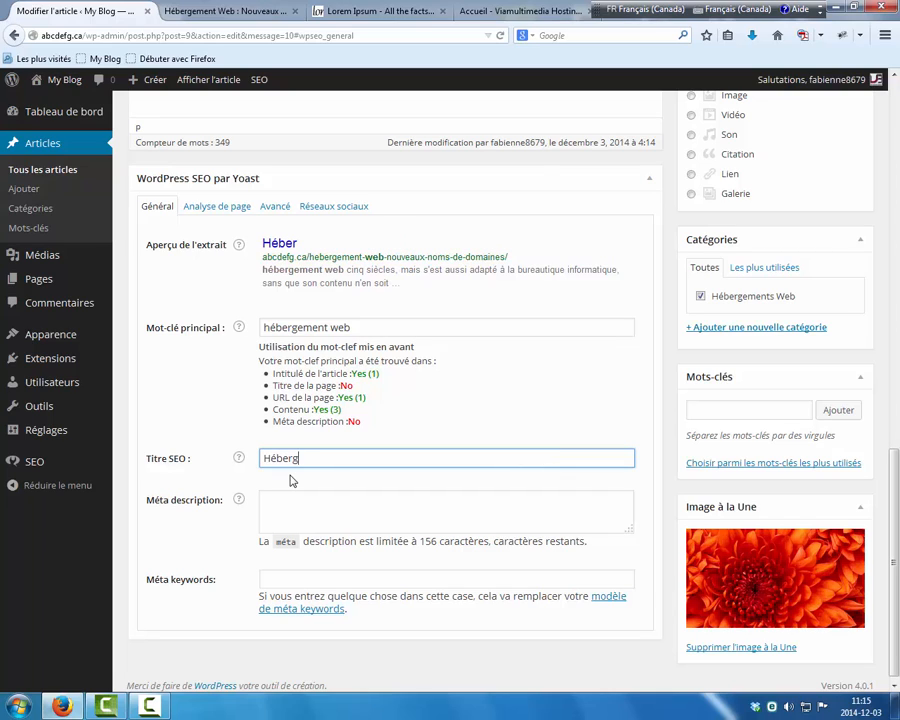
type("ement Web : Non")
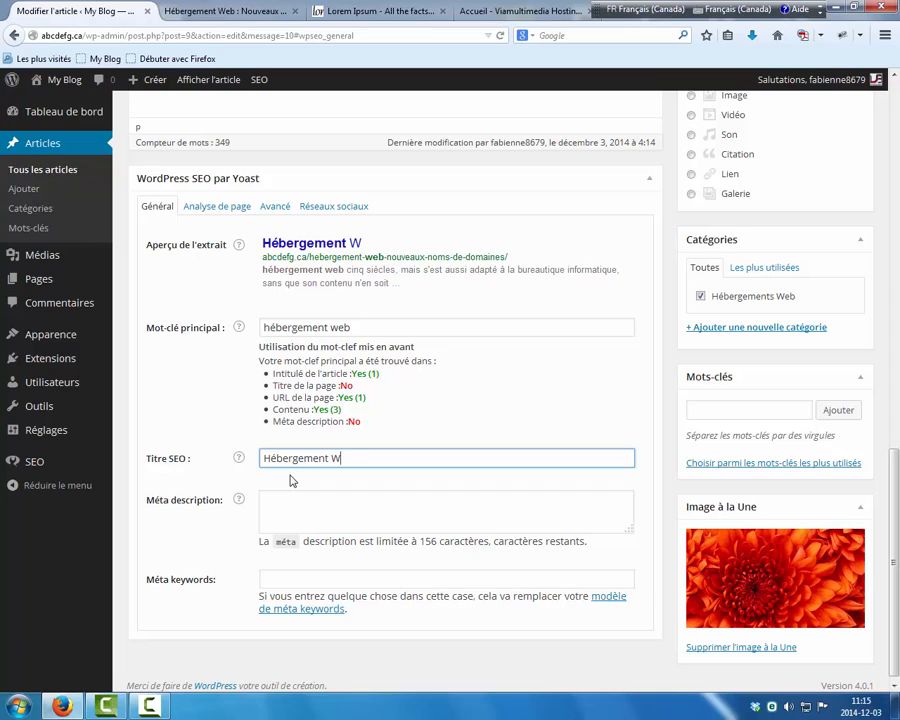
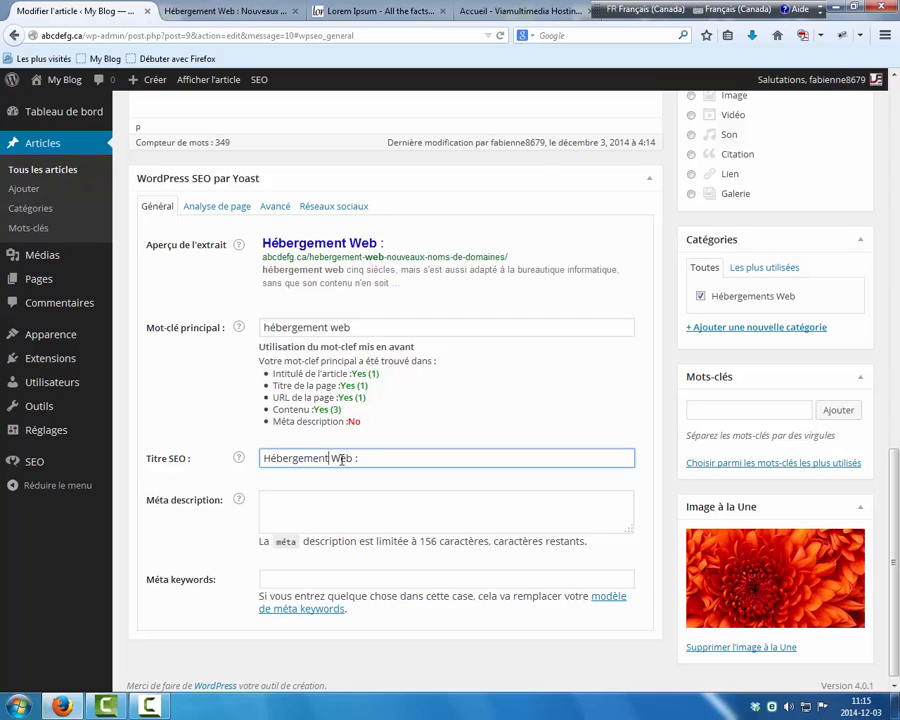
type("s")
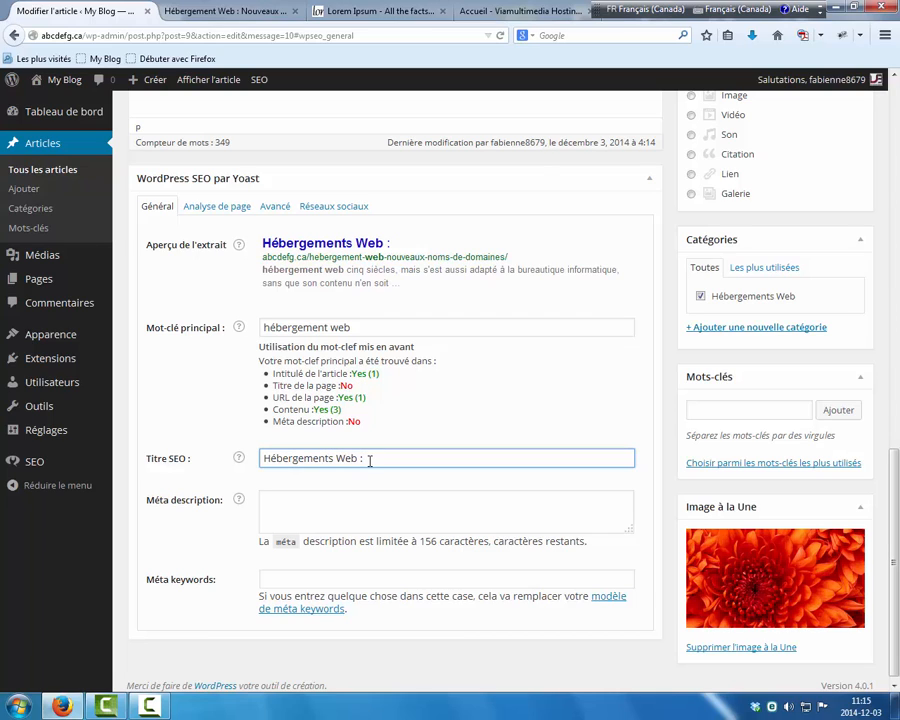
type("n")
key("BackSpace")
type("ms de doma")
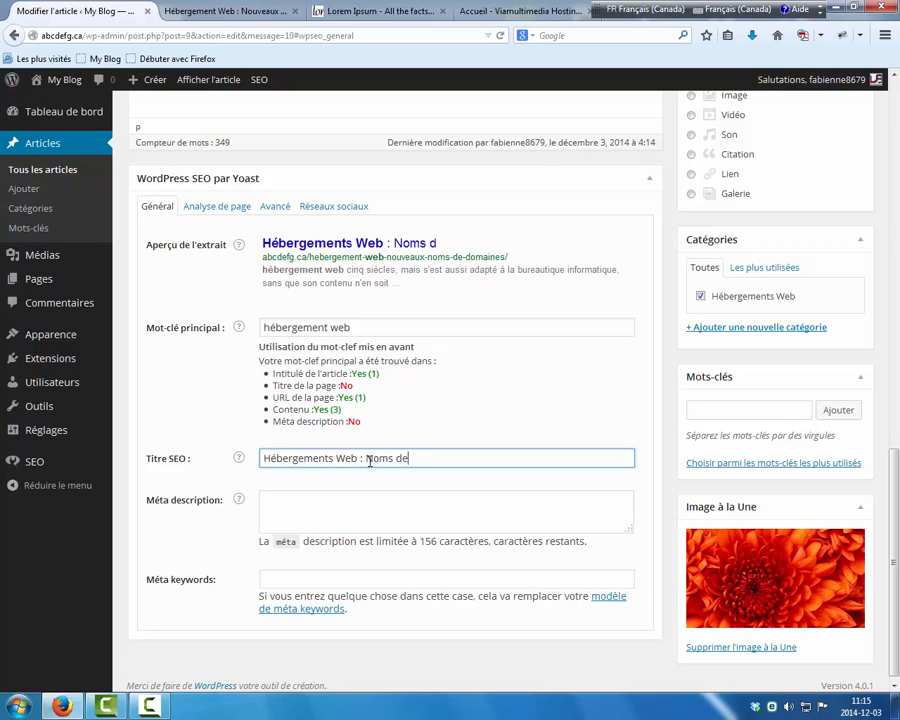
type("ines")
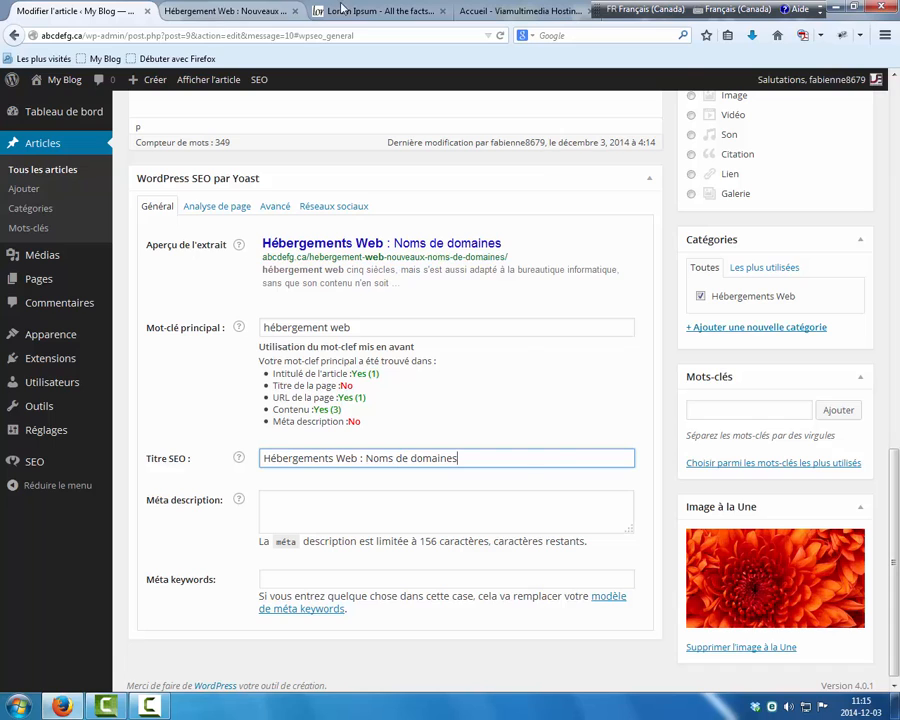
Copy the opening sentence of "Qu'est-ce que le Lorem Ipsum?" from the Lorem Ipsum site and paste it as the article's meta description.
left_click(372, 11)
left_click(203, 351)
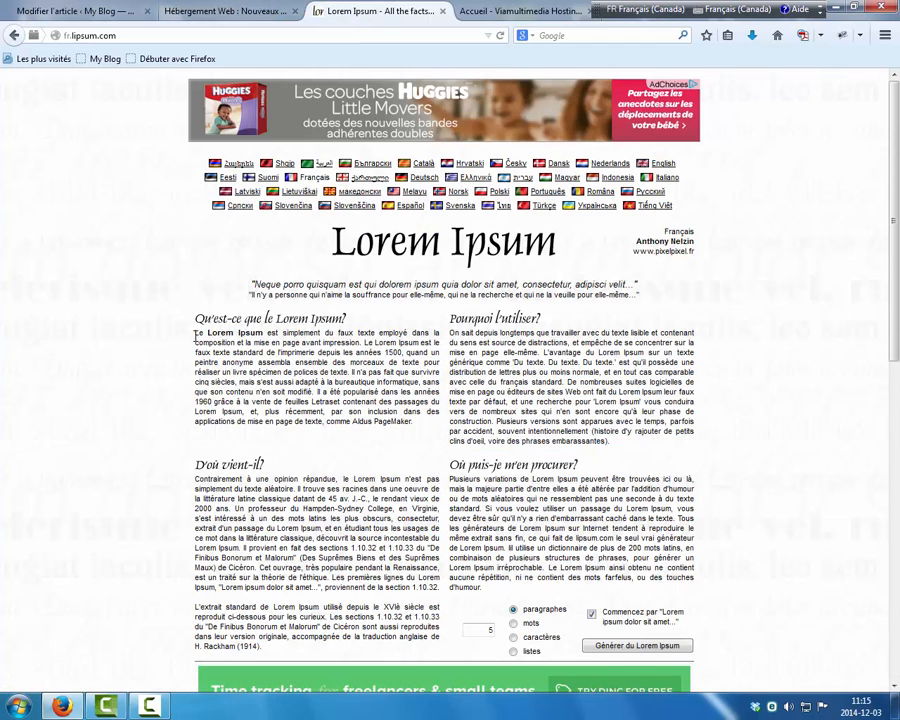
left_click_drag(197, 334, 368, 343)
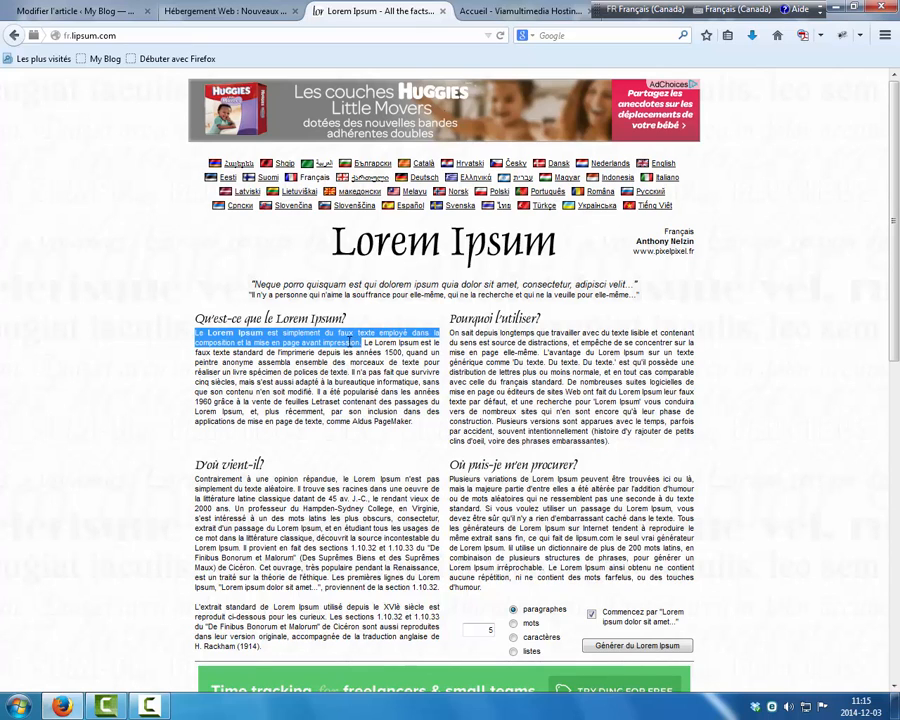
right_click(356, 341)
left_click(382, 348)
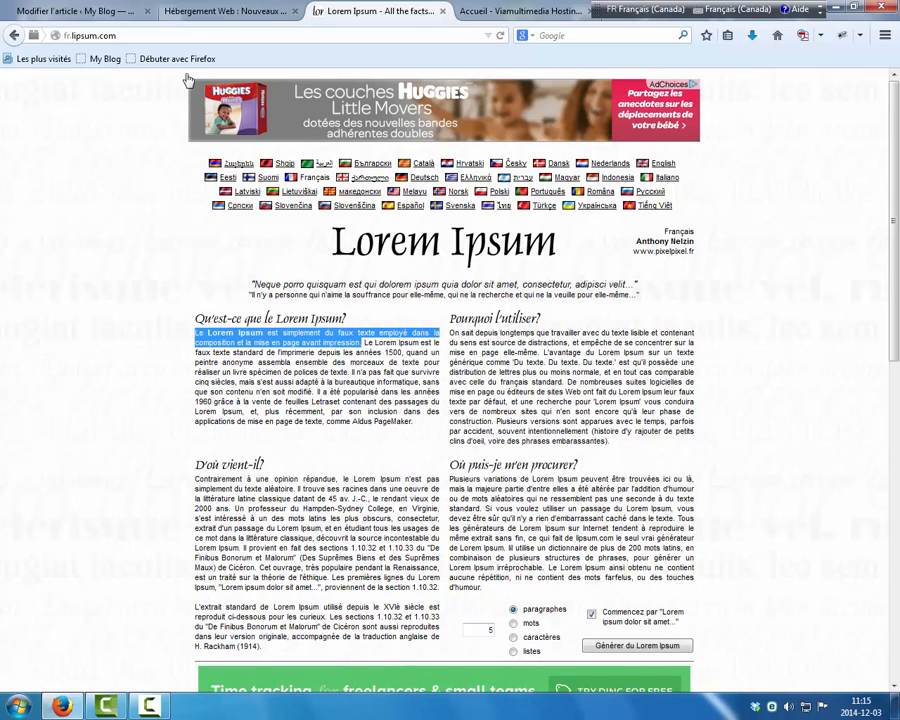
left_click(117, 12)
left_click(299, 506)
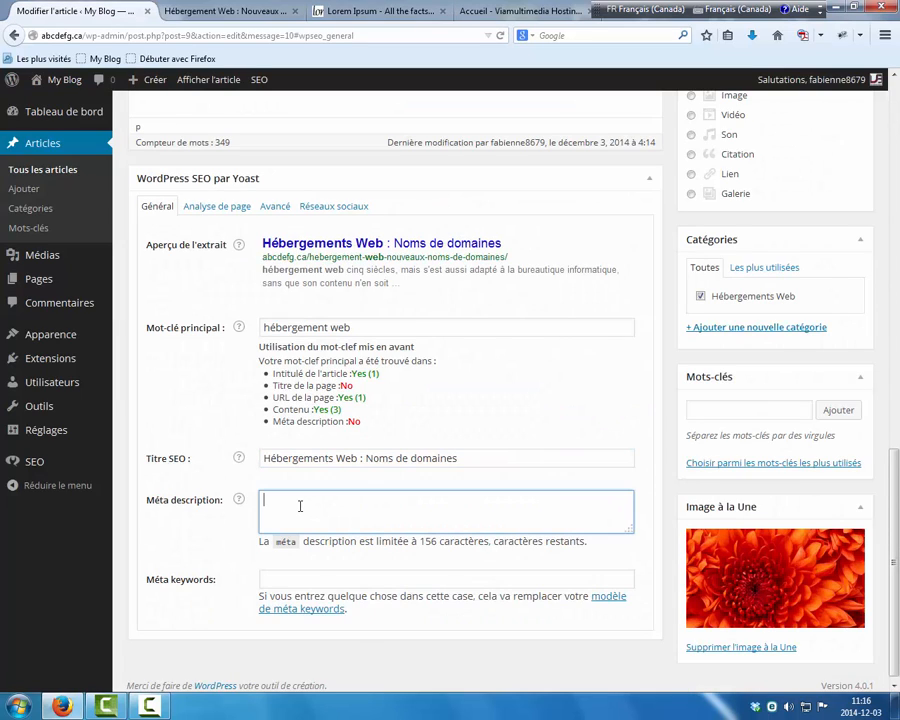
key("ctrl+v")
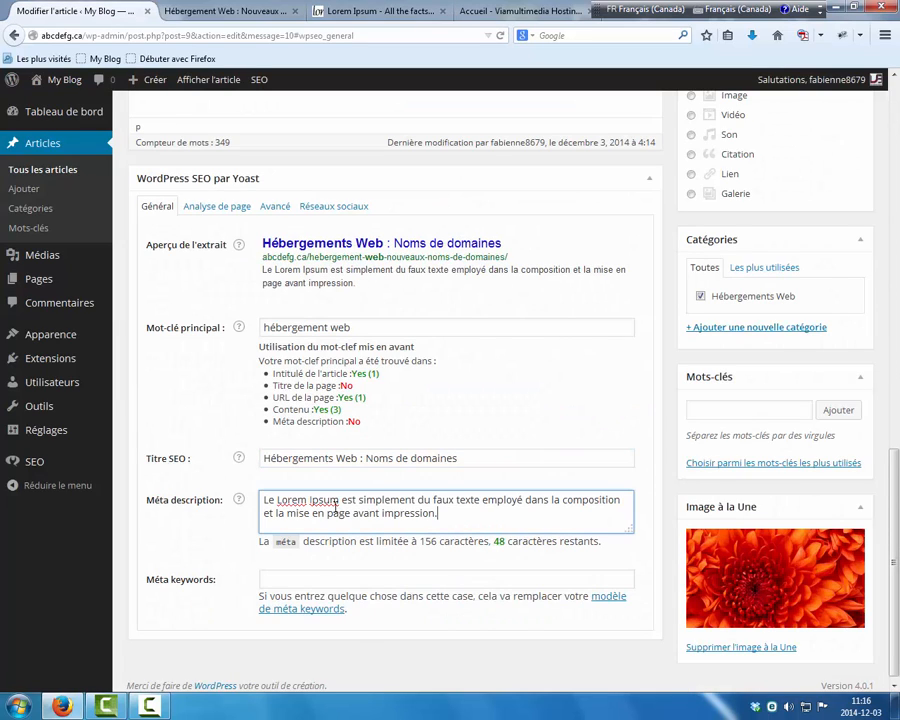
Copy "Hébergements Web" from the SEO title and insert it before "avant impression" in the meta description.
left_click_drag(360, 458, 266, 458)
right_click(280, 458)
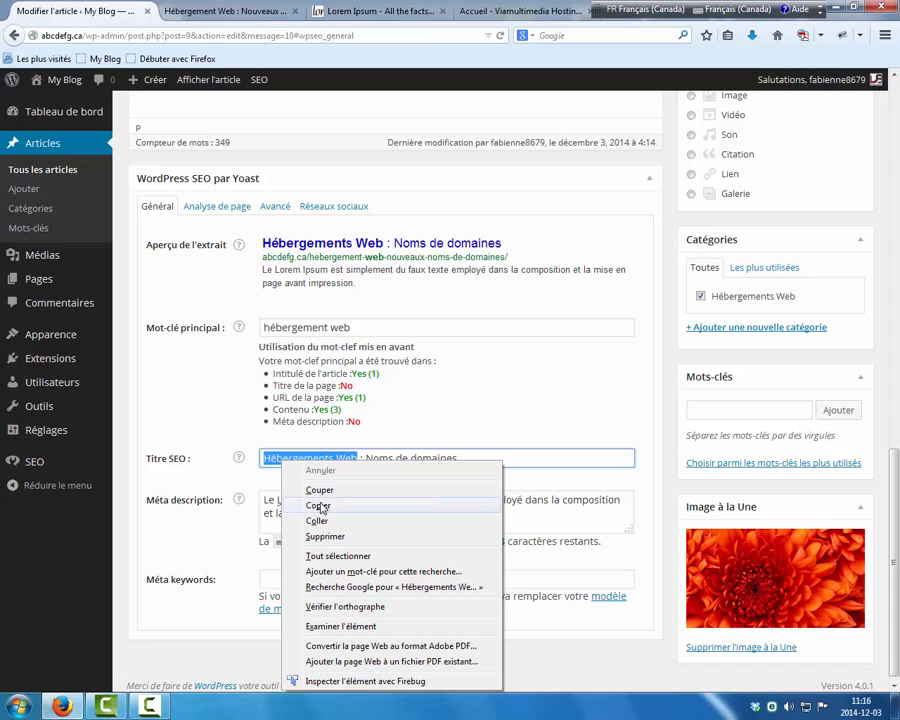
left_click(322, 503)
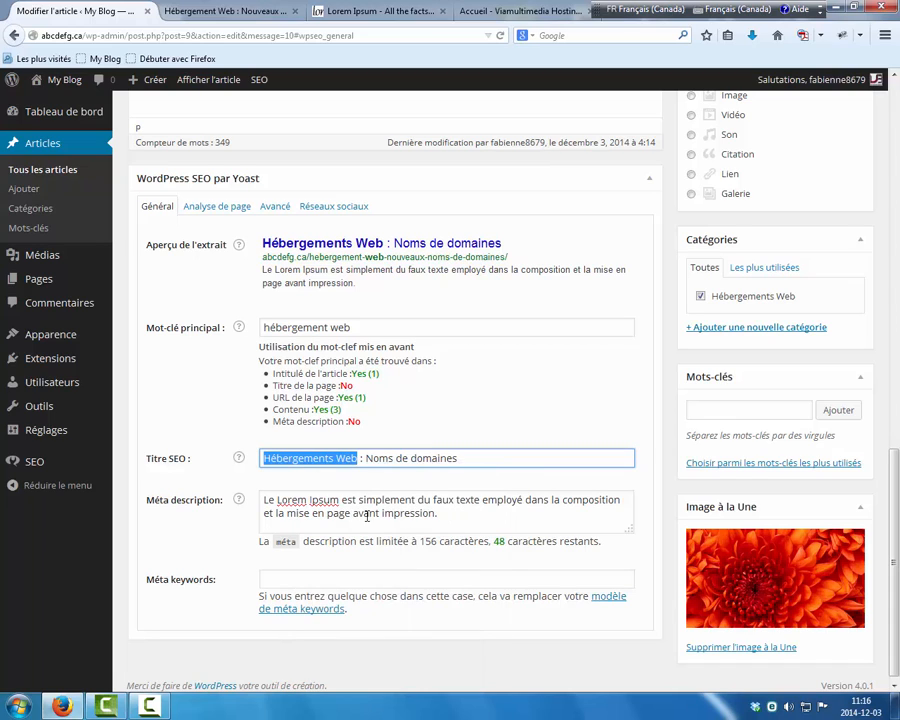
left_click(354, 514)
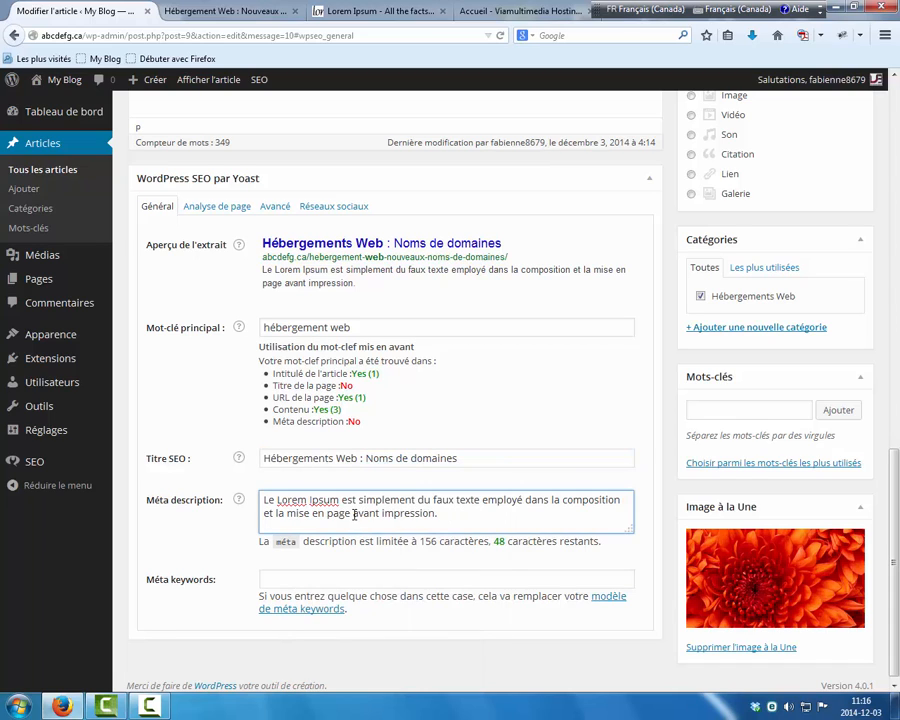
key("ctrl+v")
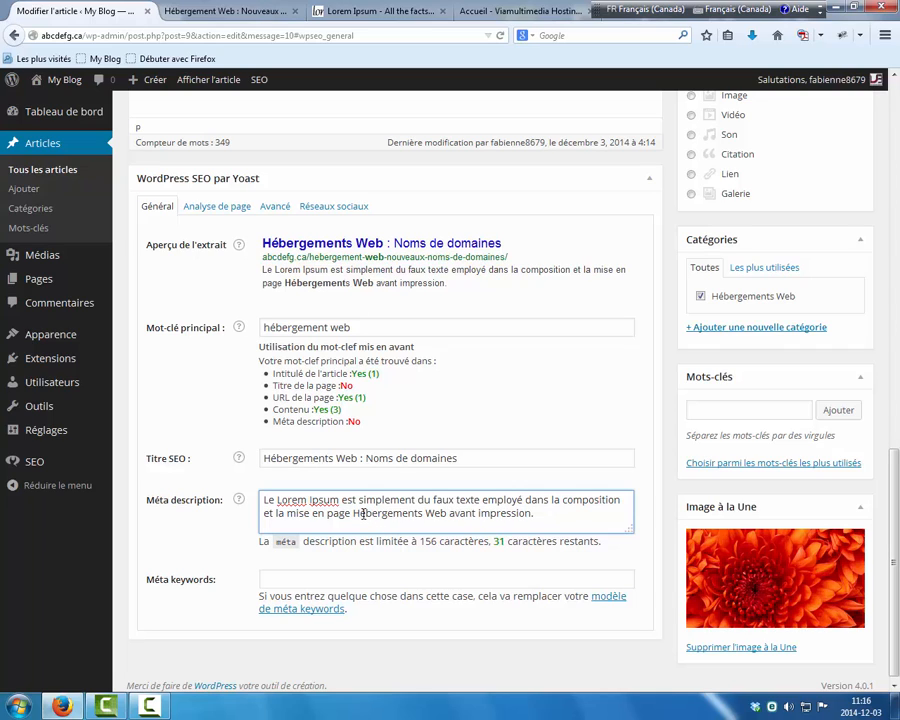
Change the initial of "Hébergements Web" in the meta description to a lowercase "h".
left_click(363, 513)
key("BackSpace")
type("h")
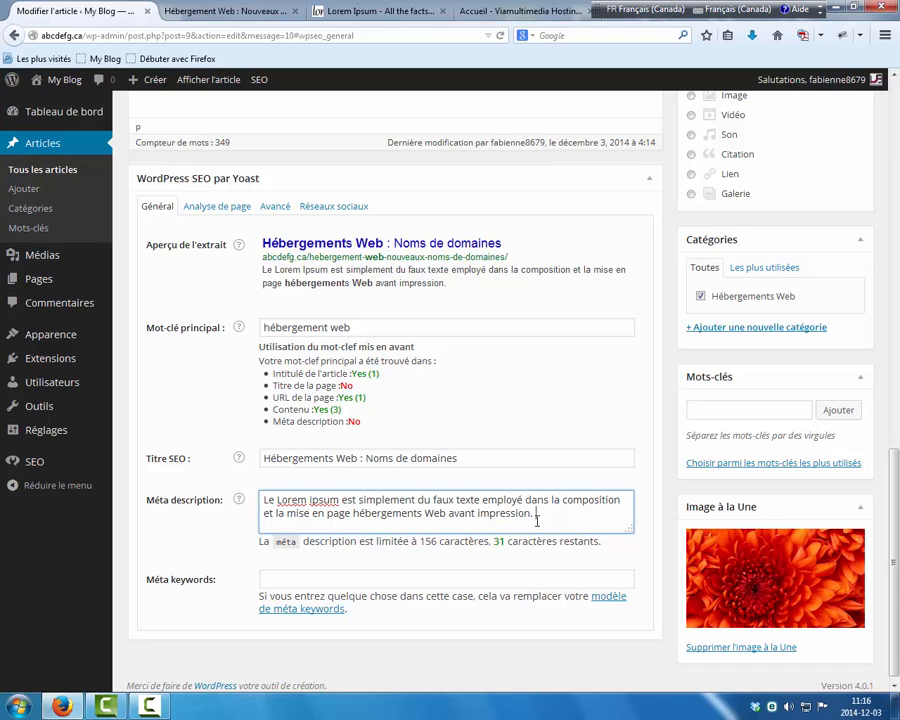
Copy "Lorem Ipsum" from the Lorem Ipsum site and paste it twice at the end of the meta description, closing with a period.
left_click(375, 11)
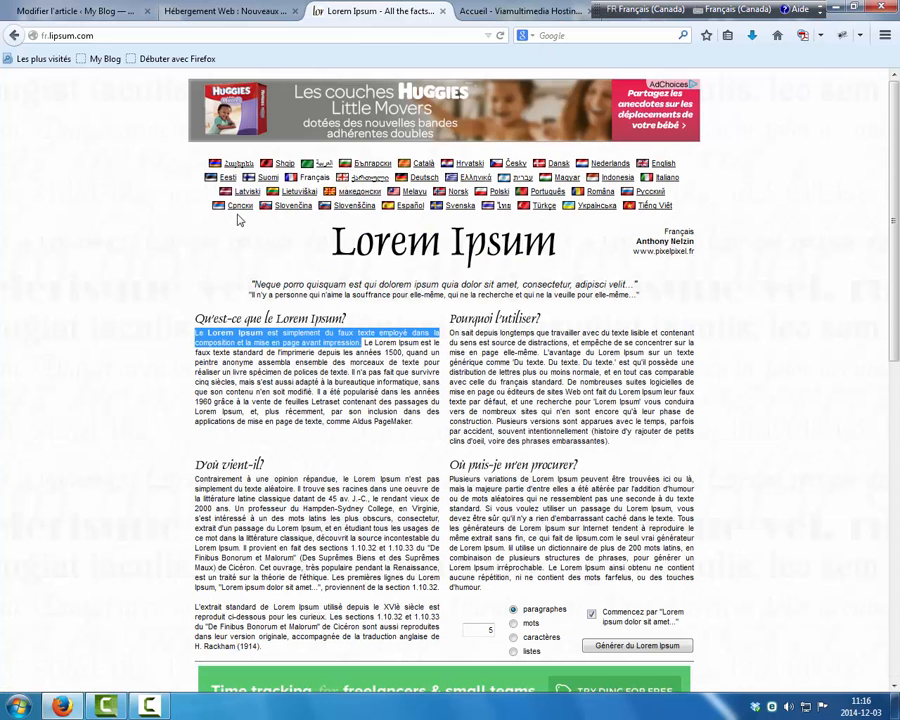
left_click(218, 342)
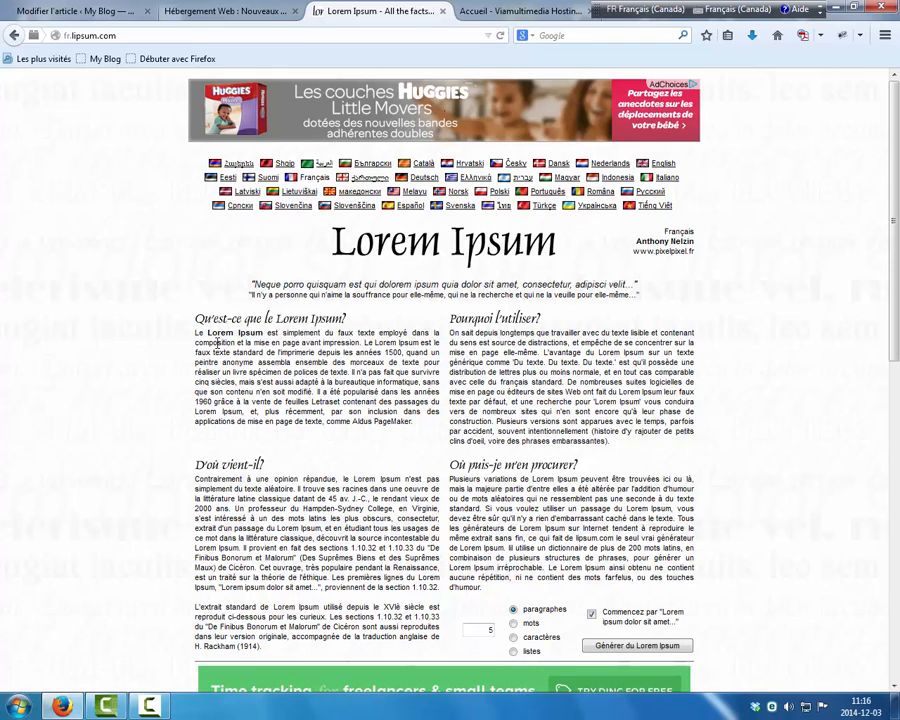
left_click_drag(208, 333, 263, 335)
right_click(218, 335)
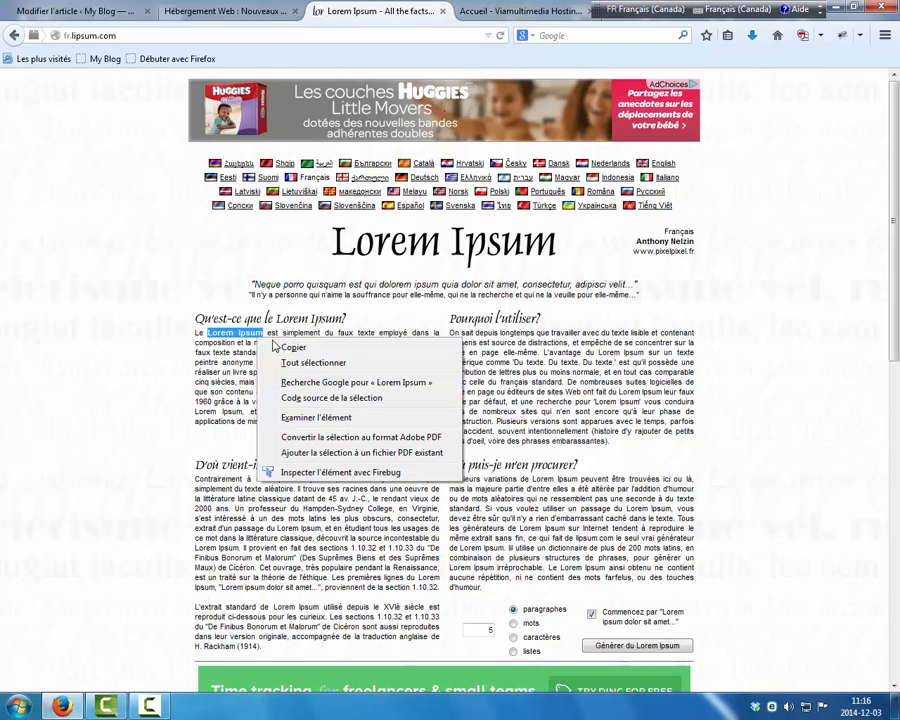
left_click(240, 343)
left_click(75, 10)
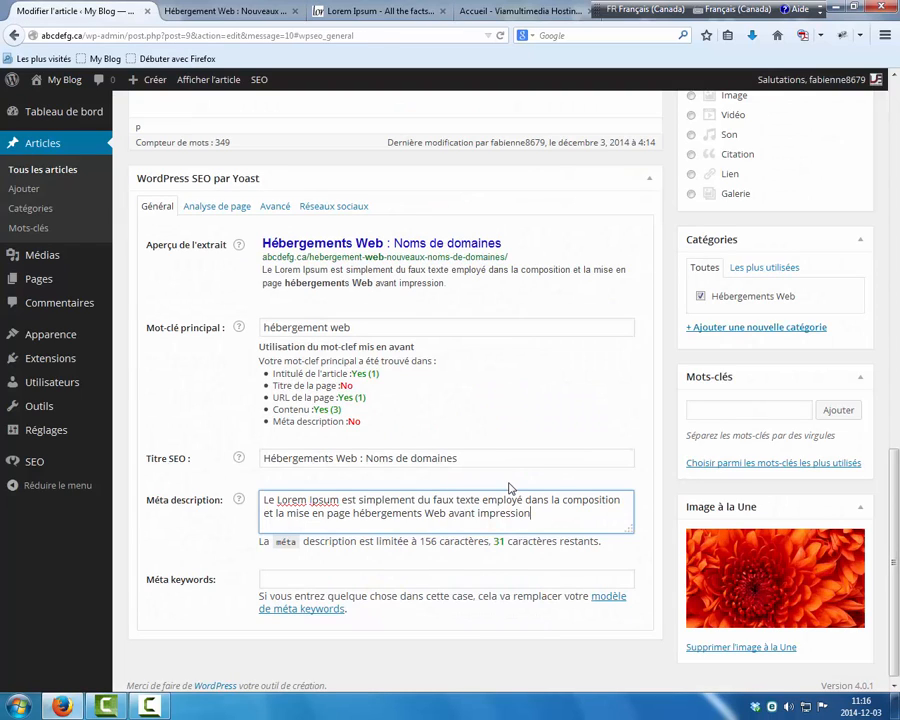
key("ctrl+v")
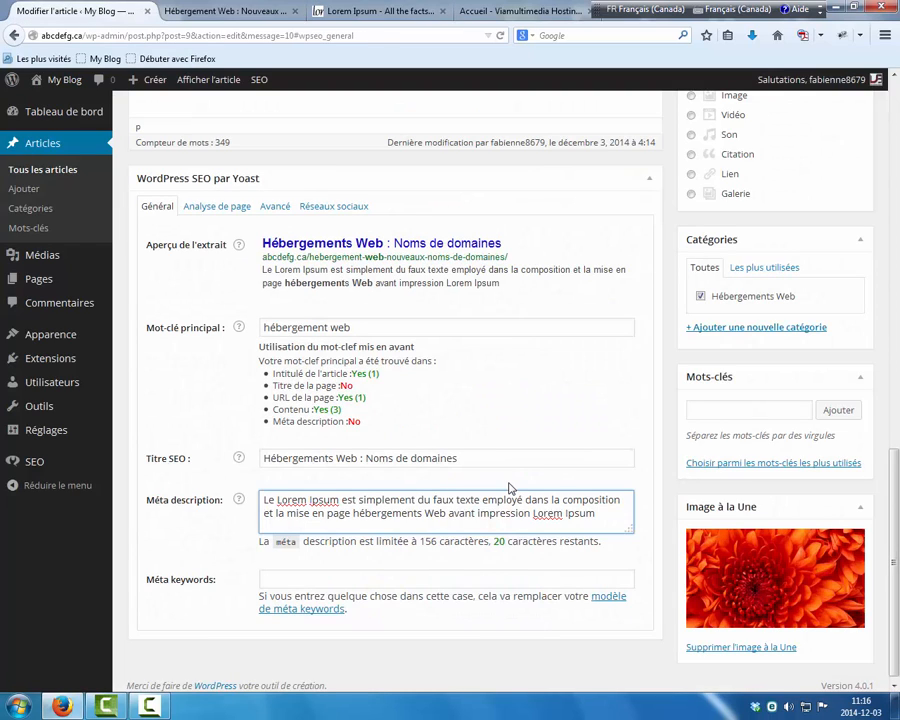
type(".")
key("BackSpace")
key("ctrl+v")
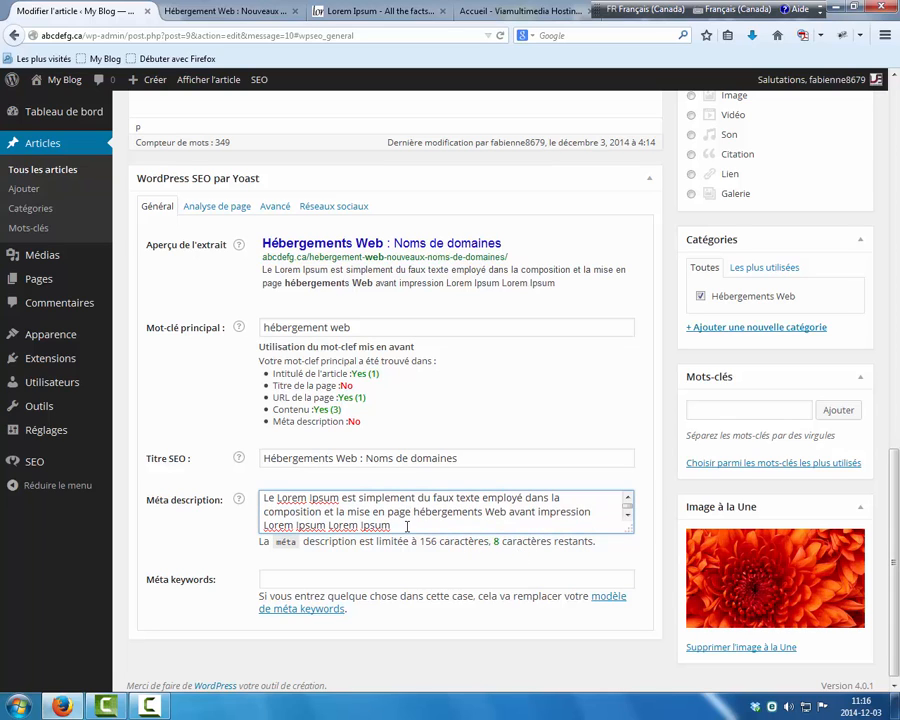
Fill in the meta keywords with "noms de domaines, Hébergements Web", copying the second term from the SEO title.
left_click(297, 581)
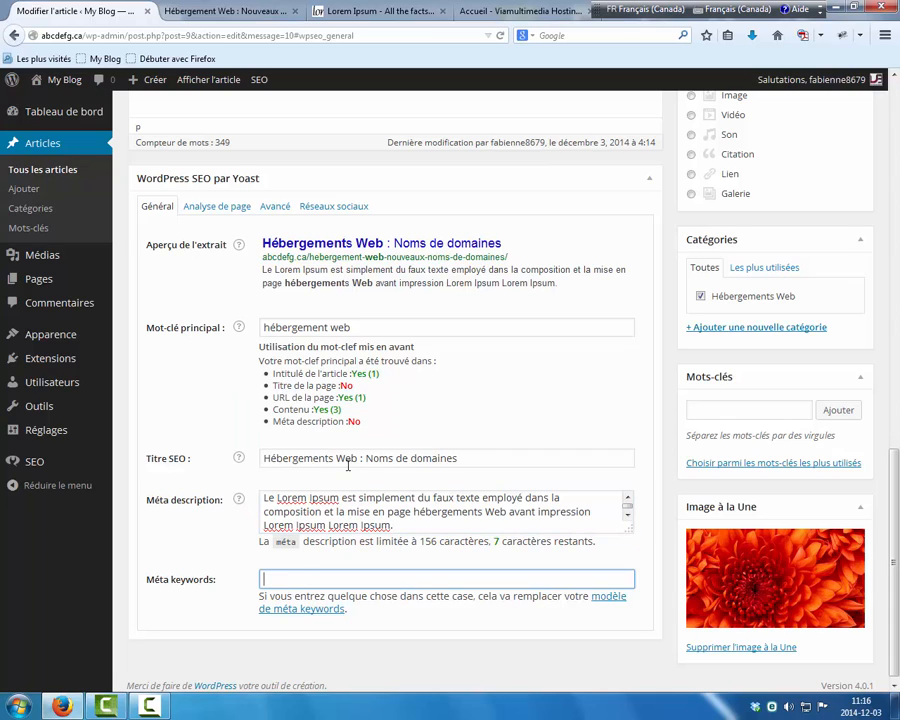
left_click_drag(356, 461, 264, 455)
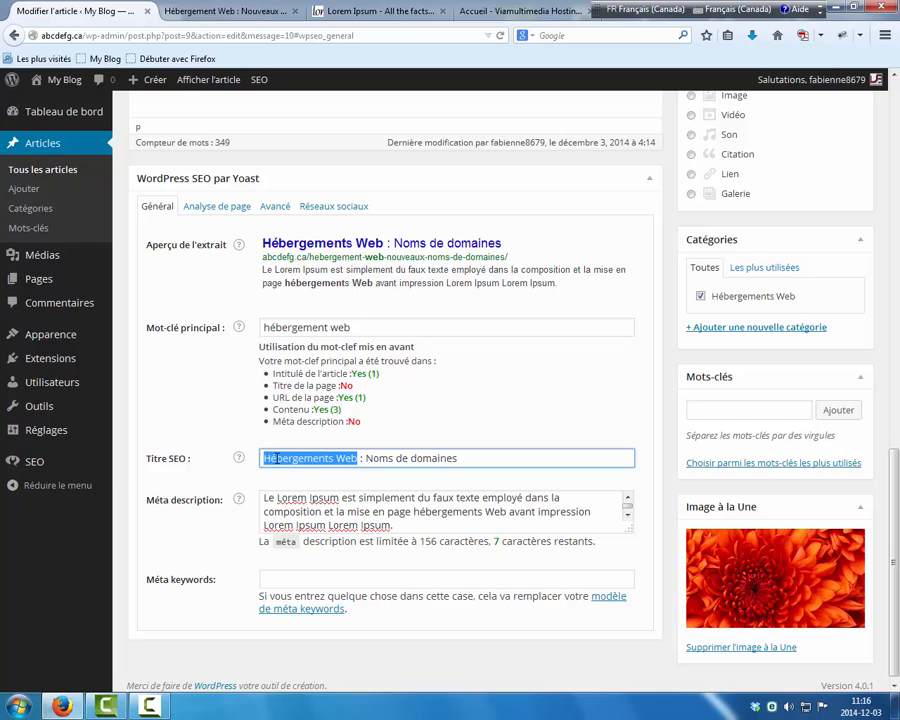
right_click(276, 459)
left_click(340, 503)
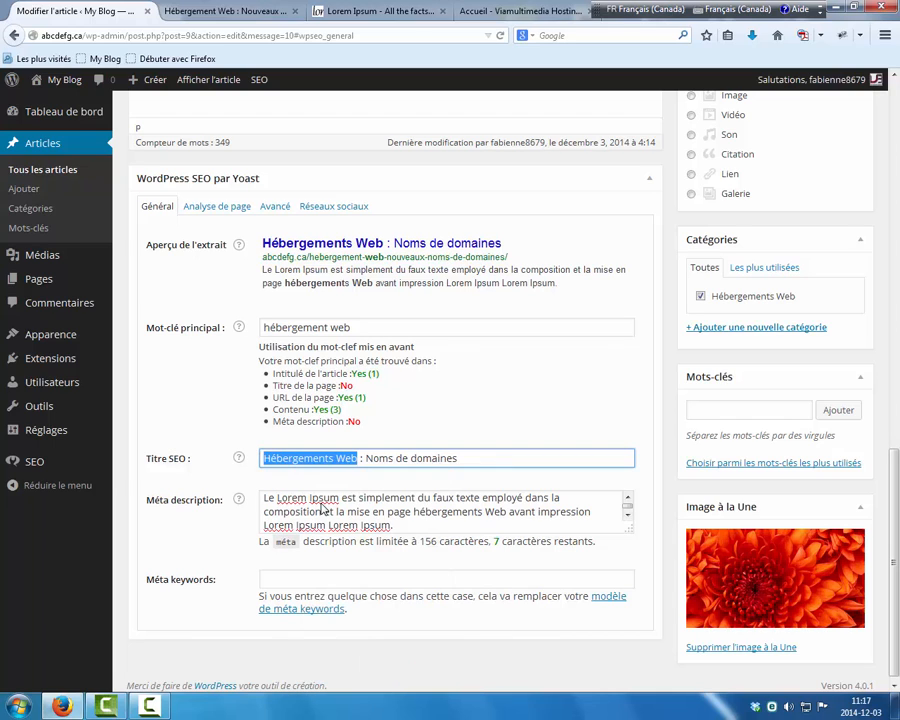
left_click(277, 584)
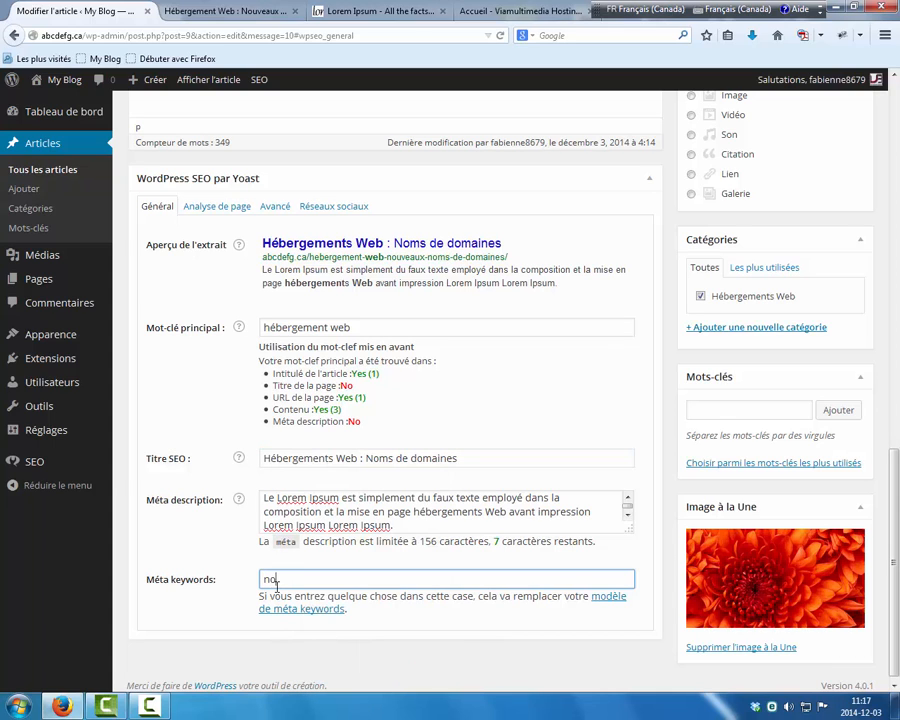
type("noms de domaione")
key("BackSpace")
key("BackSpace")
key("BackSpace")
type("ne")
key("ctrl+v")
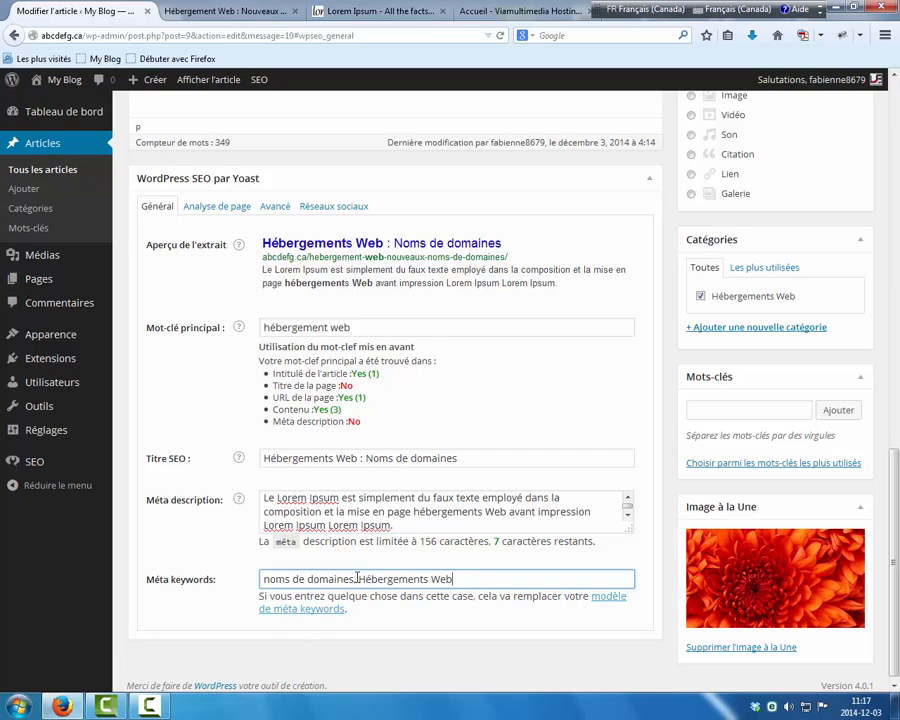
Change the initial of "Hébergements Web" in the meta keywords to a lowercase "h".
left_click(366, 578)
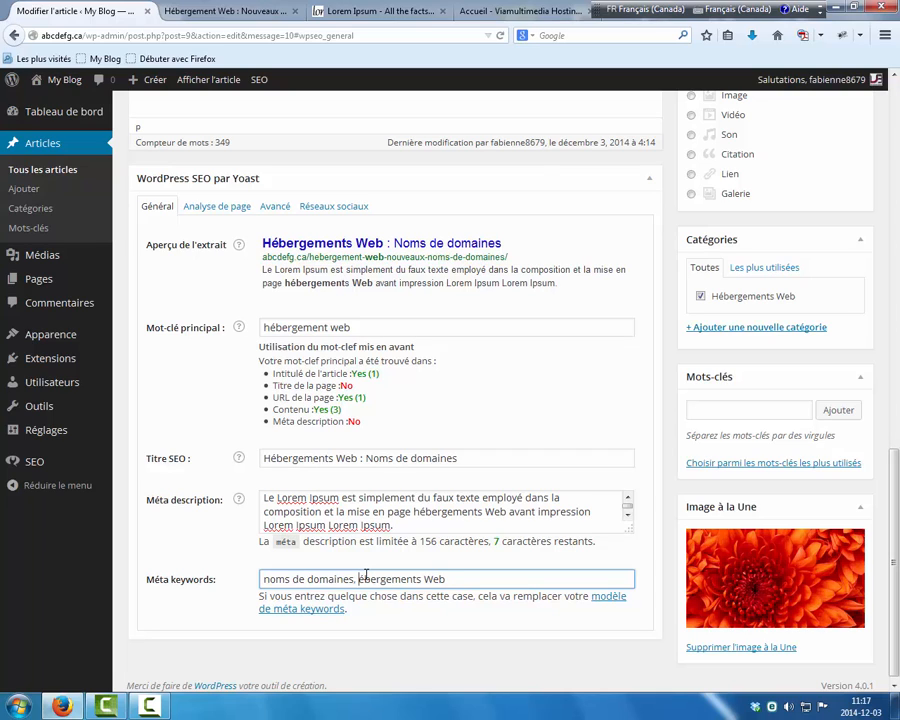
key("BackSpace")
type("h")
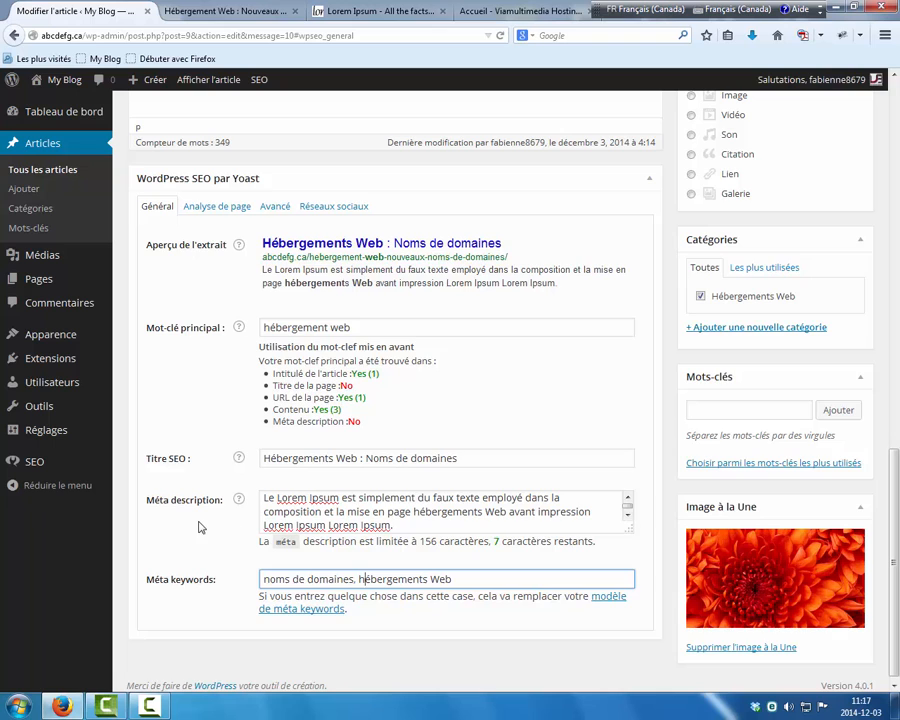
Save the article draft with its new meta description and meta keywords.
scroll(198, 524, "up", 1)
scroll(198, 527, "down", 2)
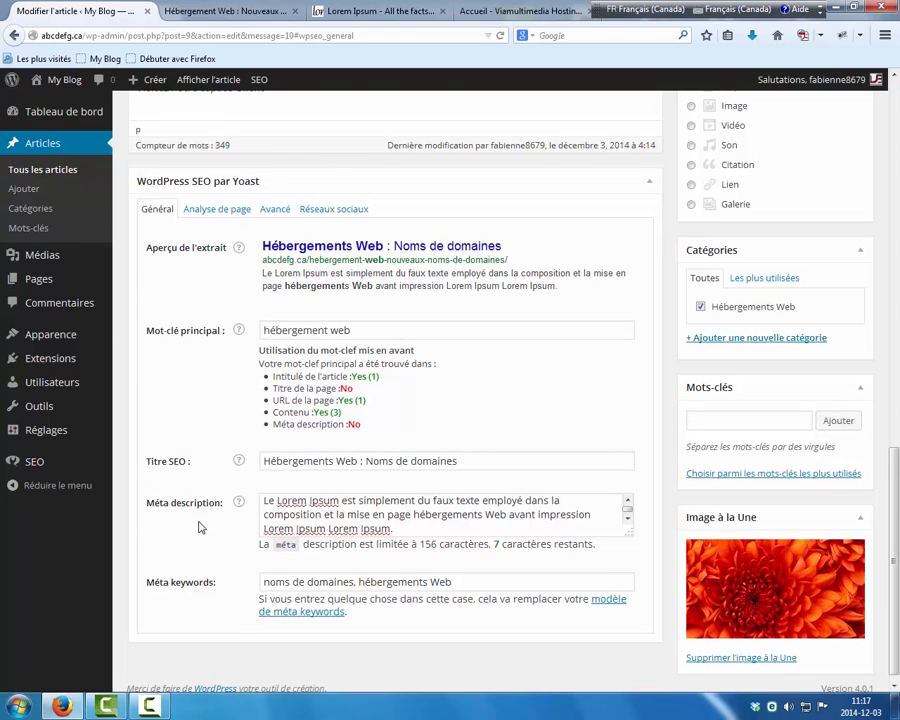
scroll(198, 527, "up", 1)
scroll(198, 527, "up", 2)
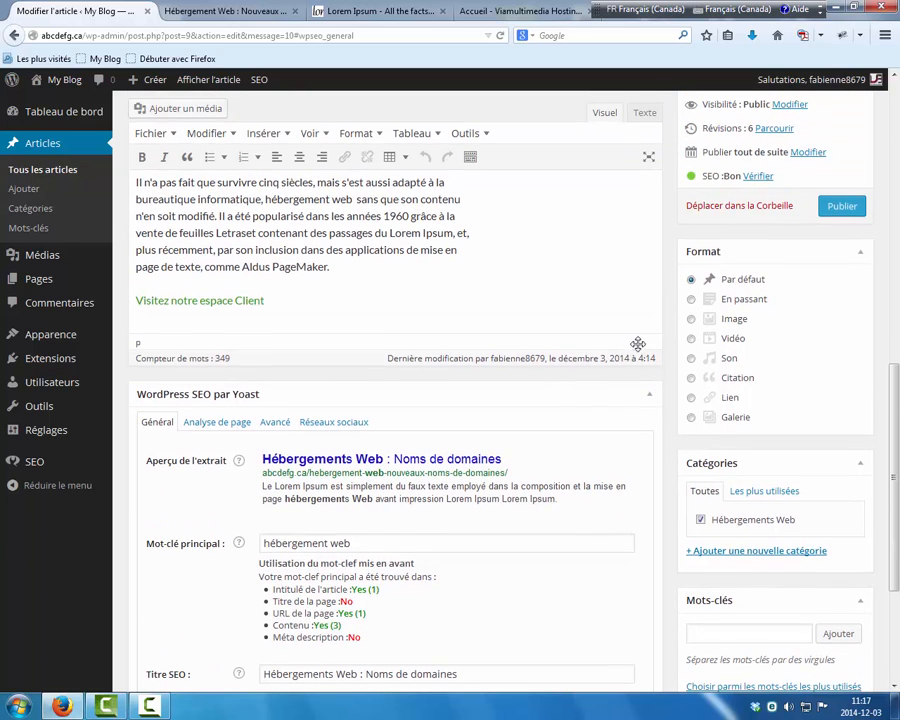
scroll(740, 133, "up", 1)
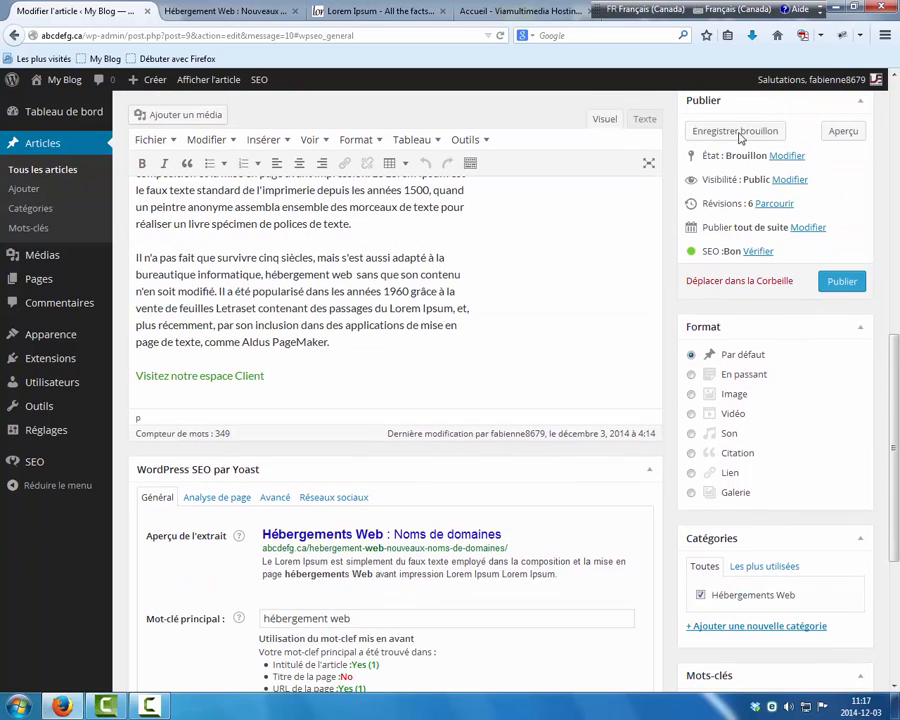
left_click(737, 133)
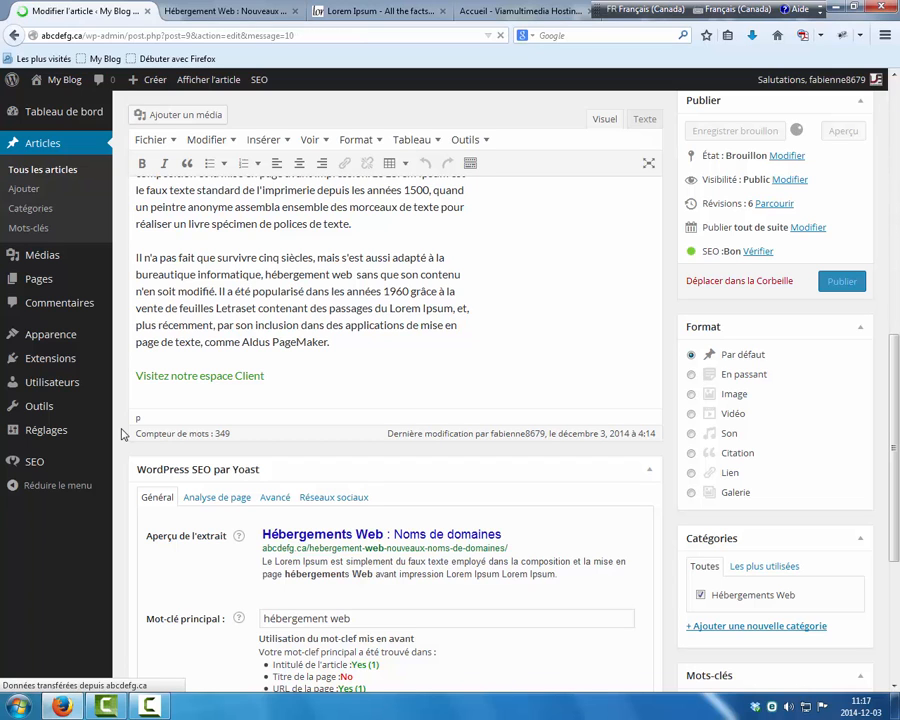
Capitalise "Hébergements" in the meta description and save the draft.
scroll(122, 434, "down", 4)
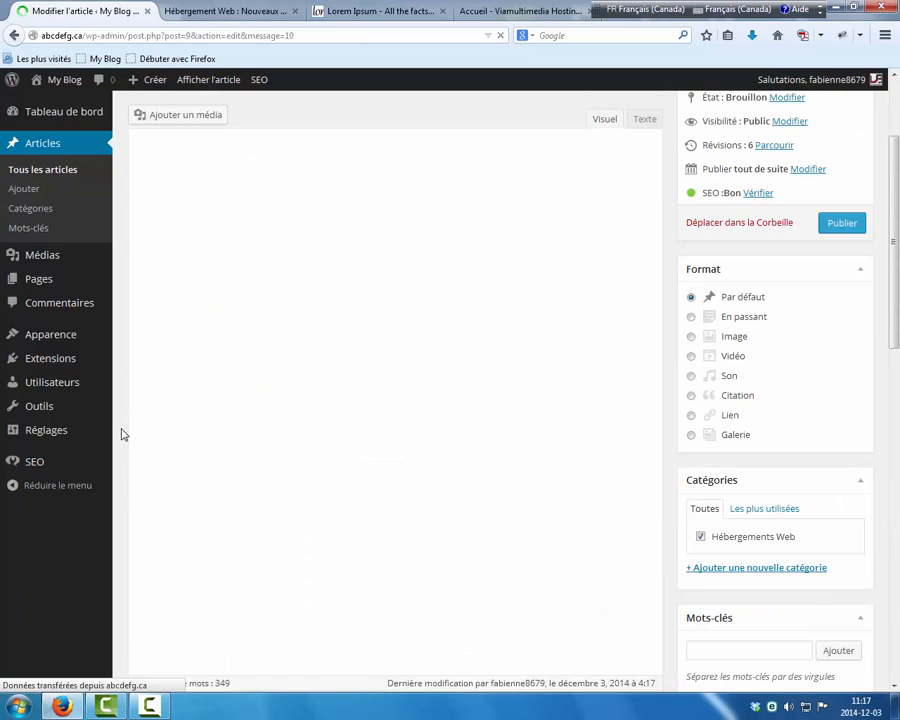
scroll(122, 434, "down", 5)
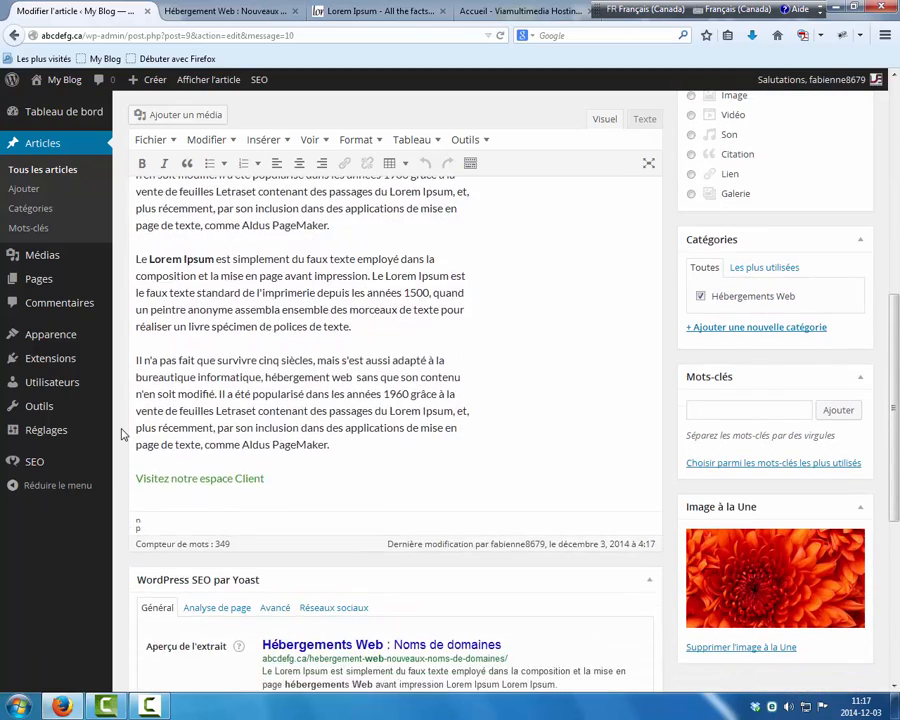
scroll(122, 434, "down", 1)
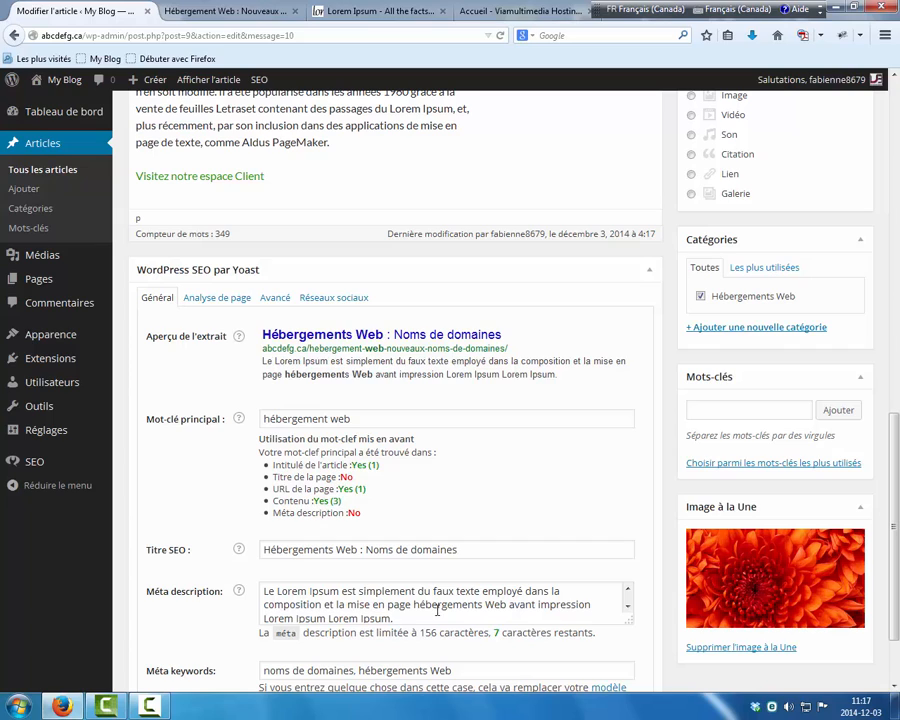
left_click(483, 604)
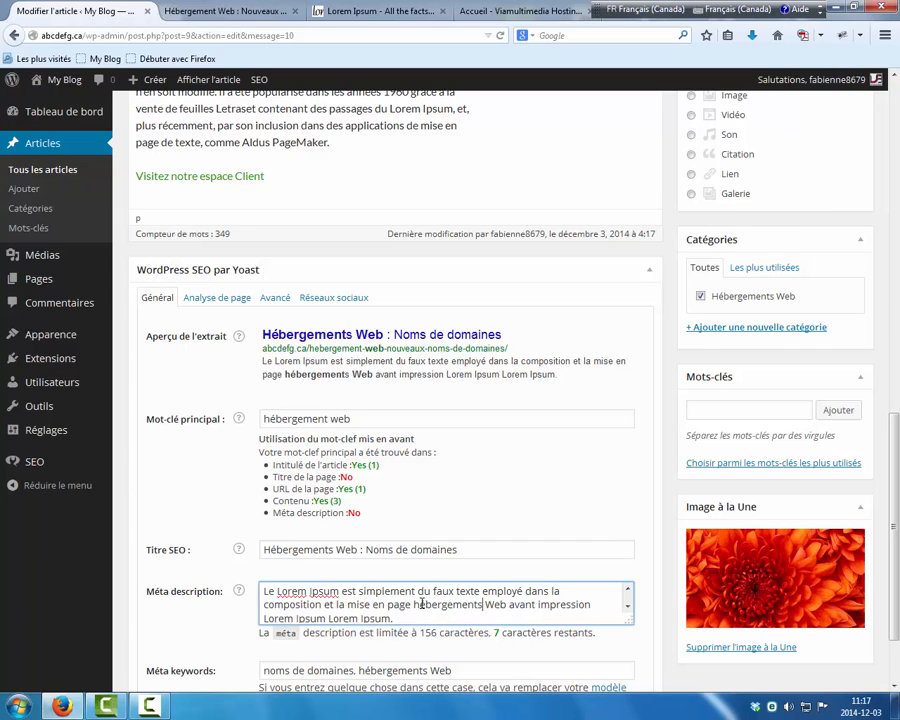
key("BackSpace")
type("H")
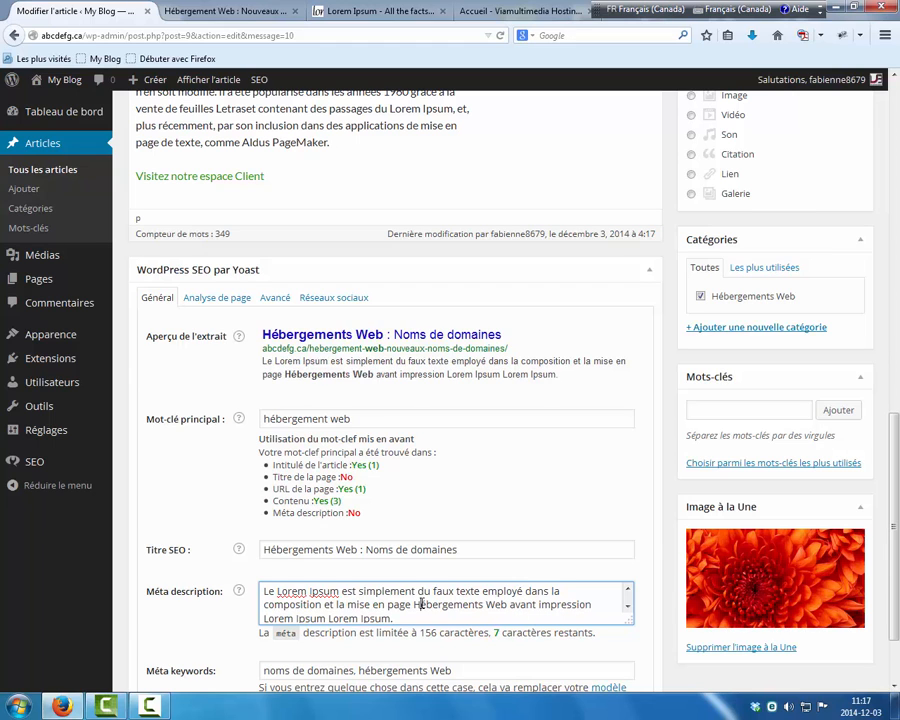
scroll(633, 555, "up", 5)
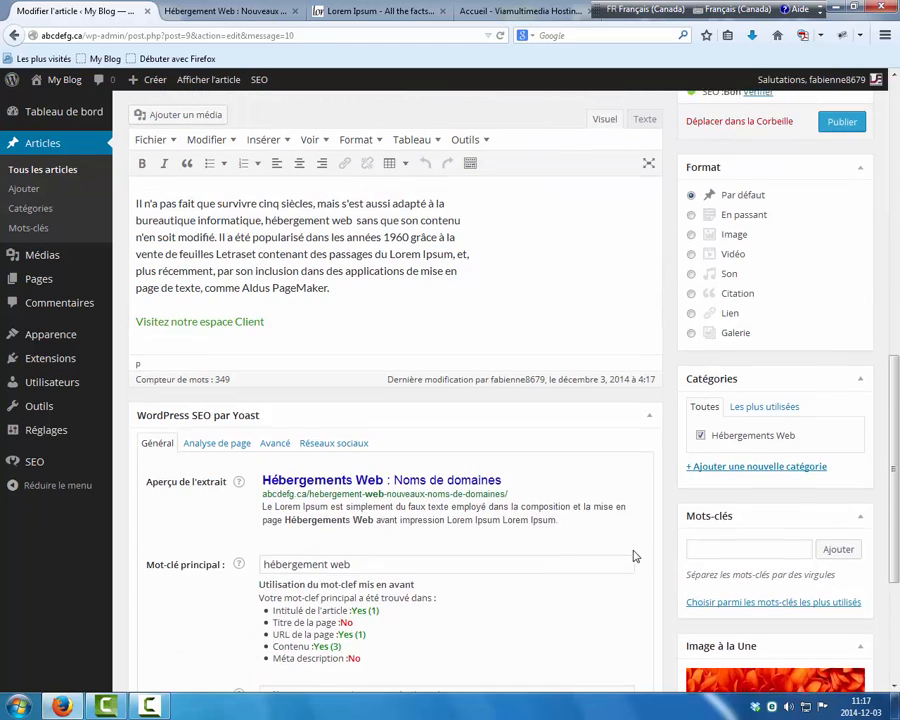
scroll(760, 130, "up", 2)
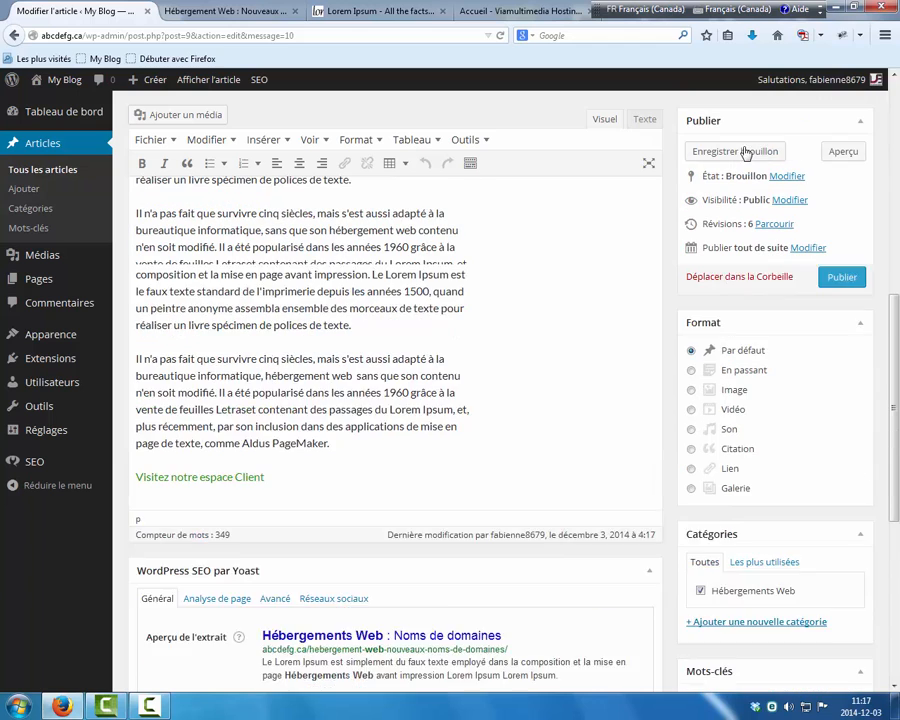
left_click(745, 152)
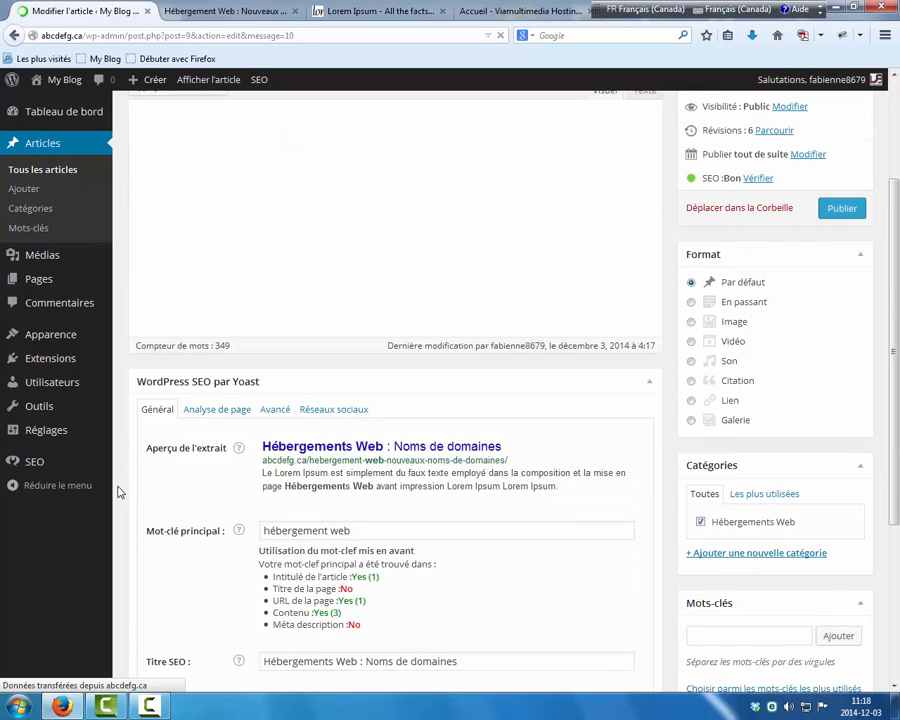
Change "Hébergements Web" to the singular "Hébergement Web" in both the SEO title and the meta description.
scroll(117, 492, "down", 10)
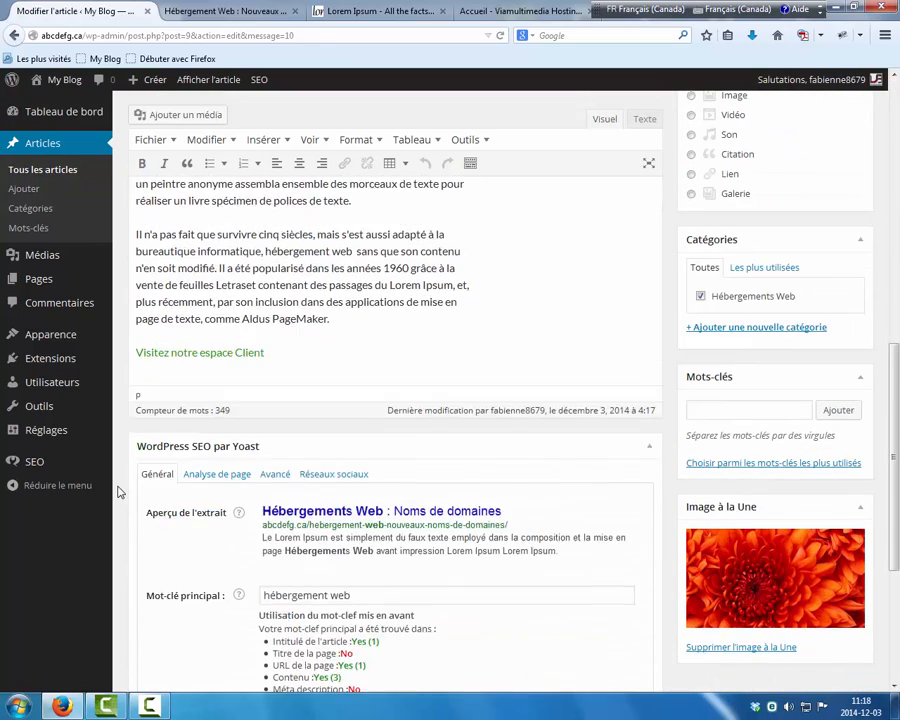
scroll(117, 492, "down", 2)
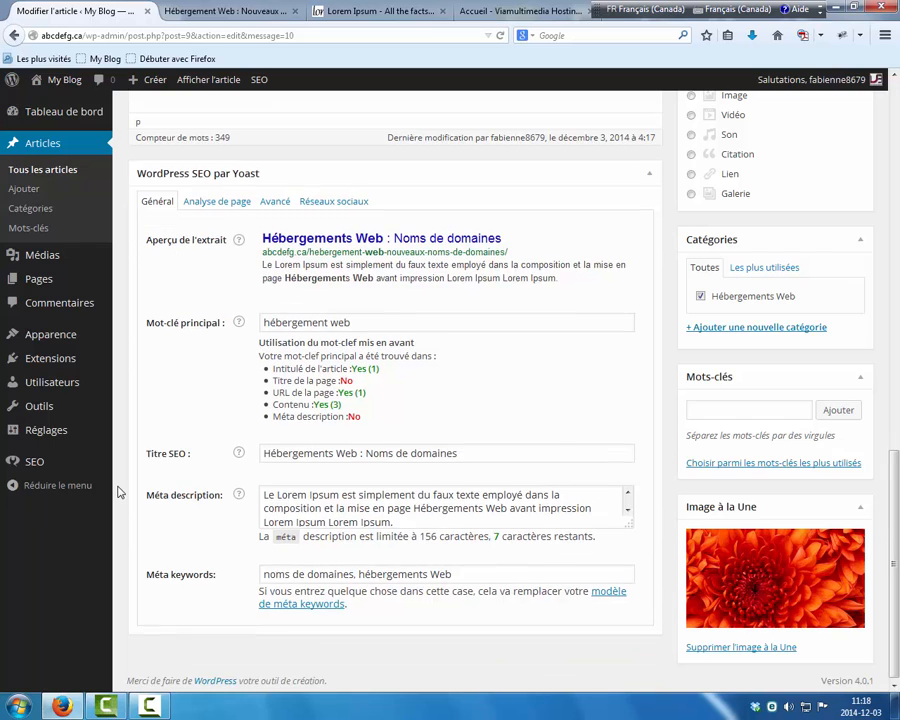
left_click(333, 453)
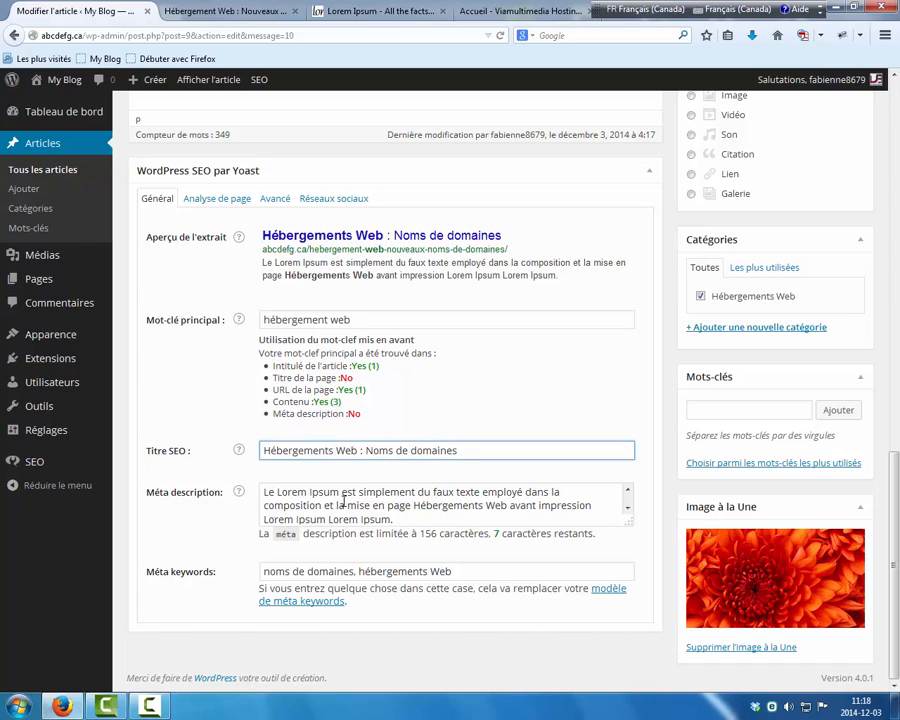
key("BackSpace")
left_click(412, 505)
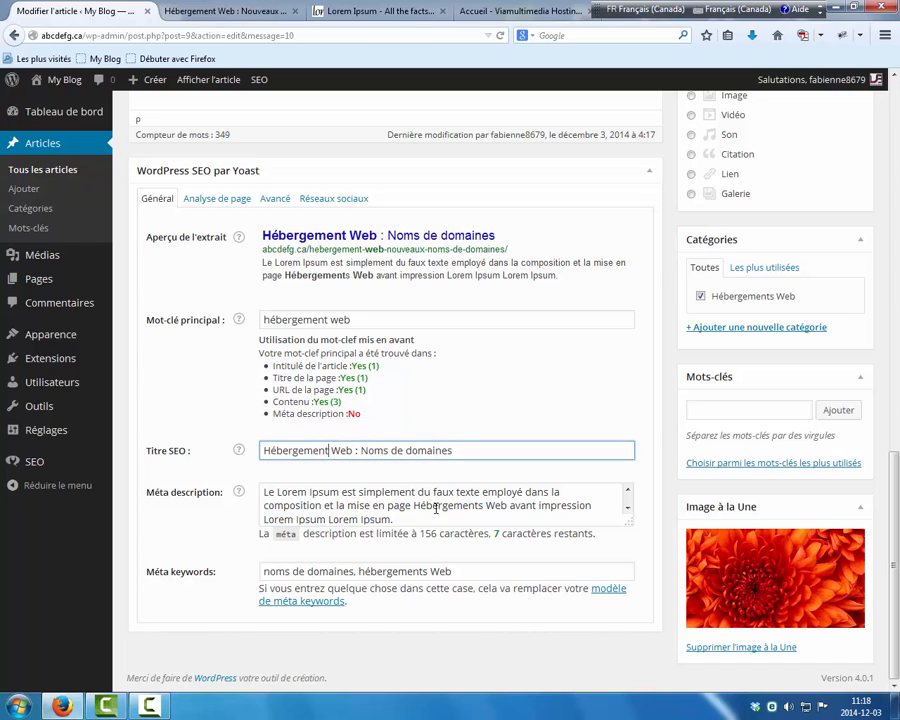
left_click(486, 507)
key("BackSpace")
key("BackSpace")
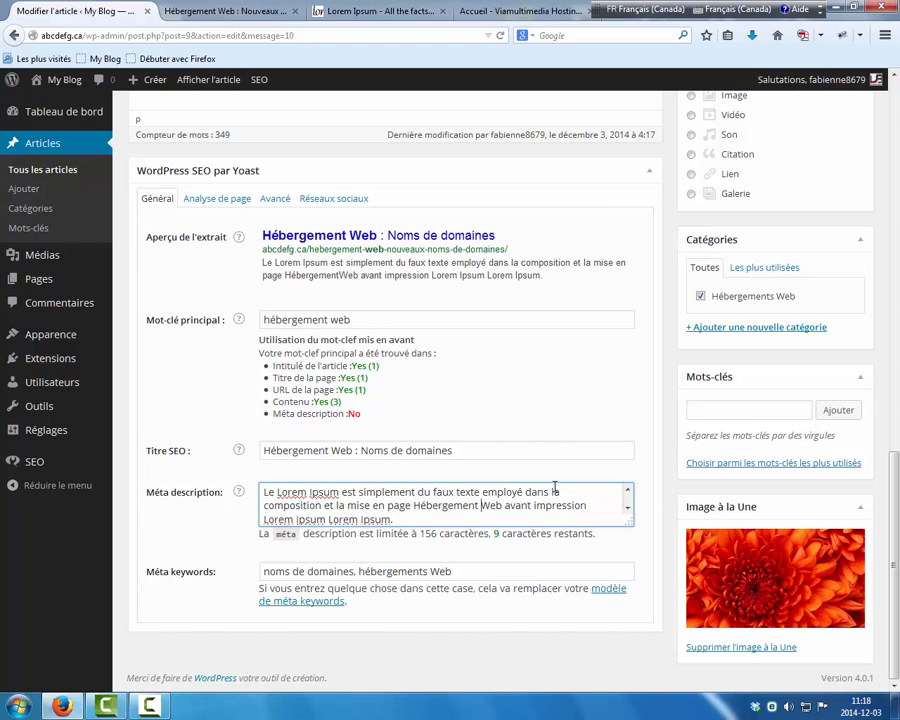
Save the draft and check the focus keyword usage in the Yoast SEO general settings.
scroll(669, 489, "up", 5)
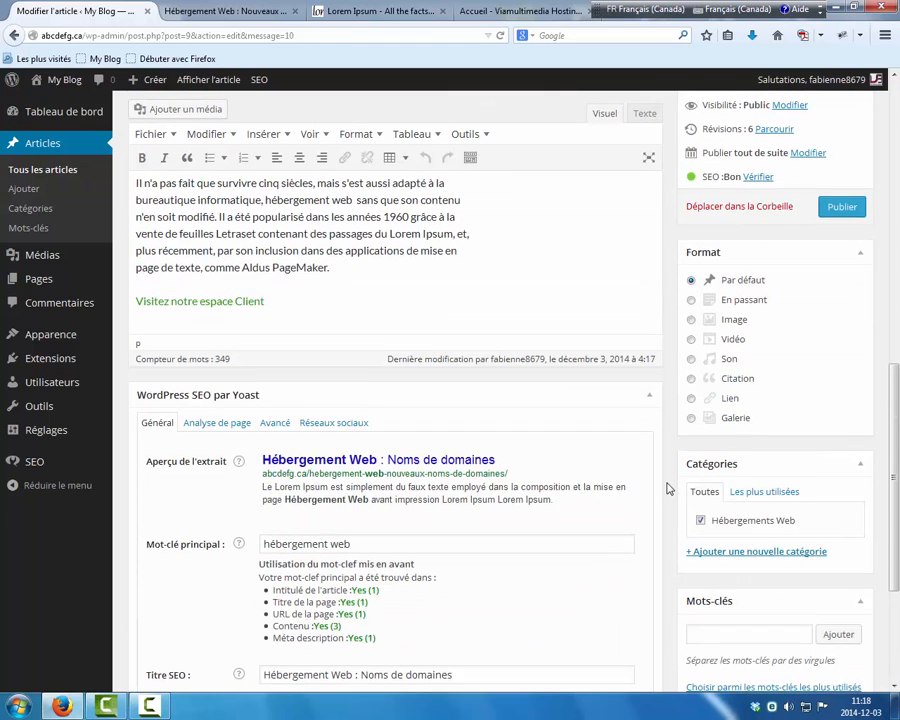
left_click(728, 158)
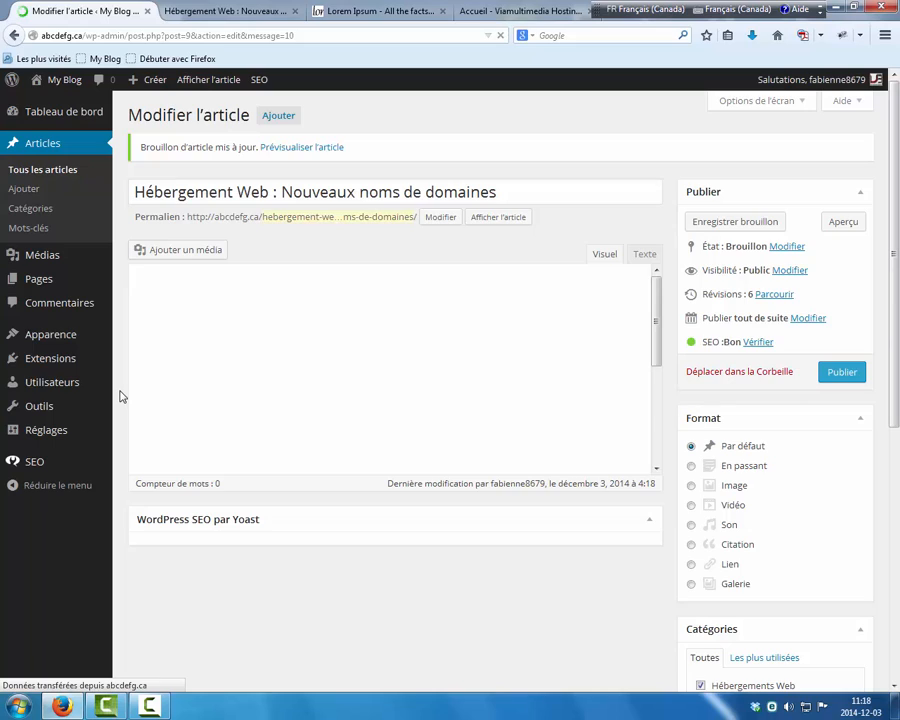
scroll(119, 397, "down", 5)
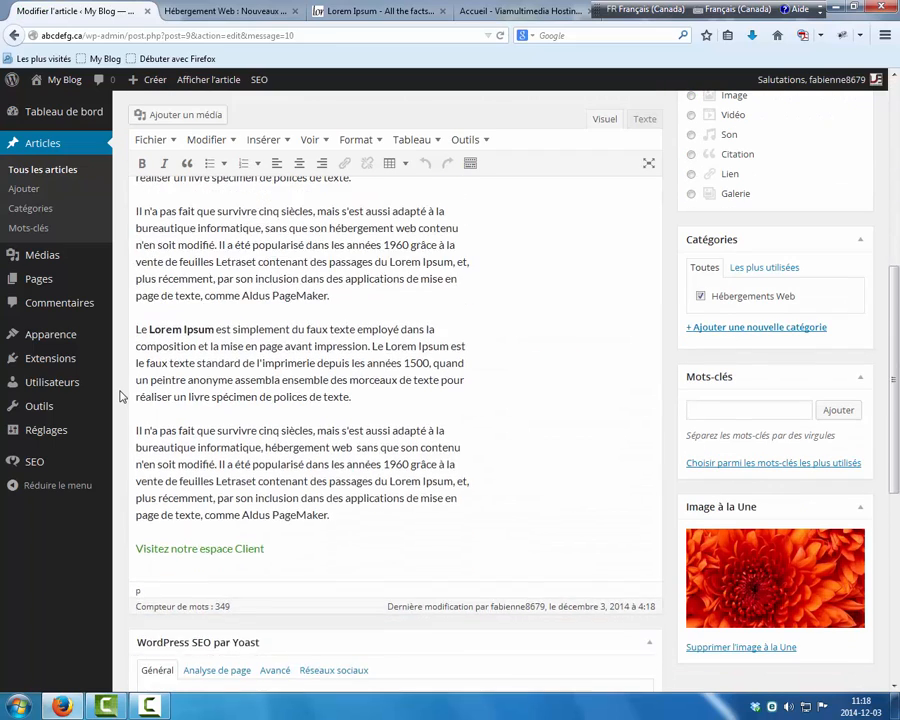
scroll(119, 397, "down", 8)
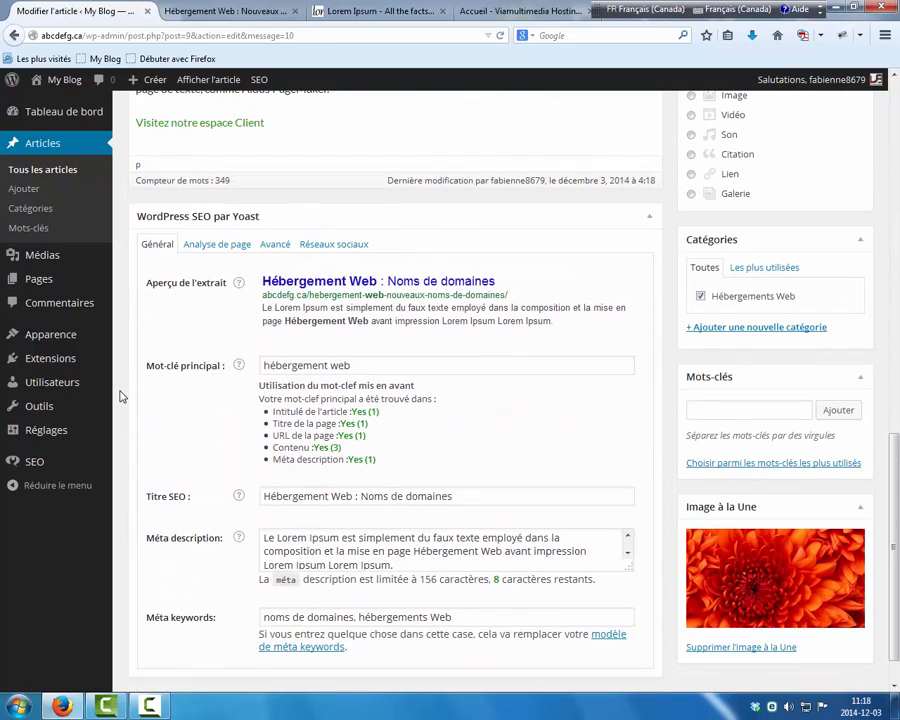
Check the Yoast page analysis and extend the SEO title to "Hébergement Web : Noms de domaines disponibles".
left_click(224, 244)
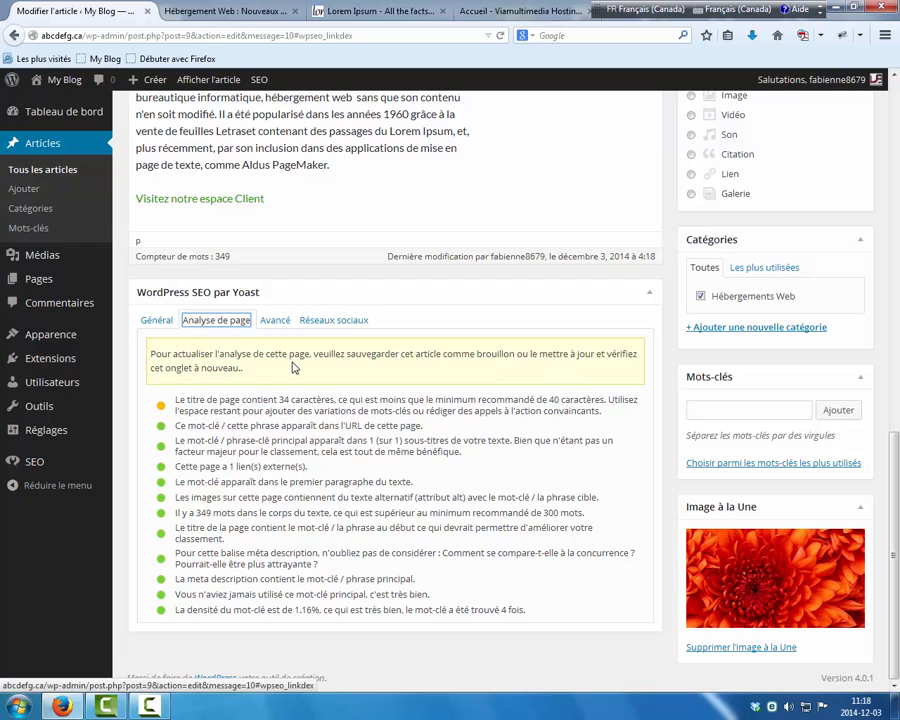
left_click(156, 320)
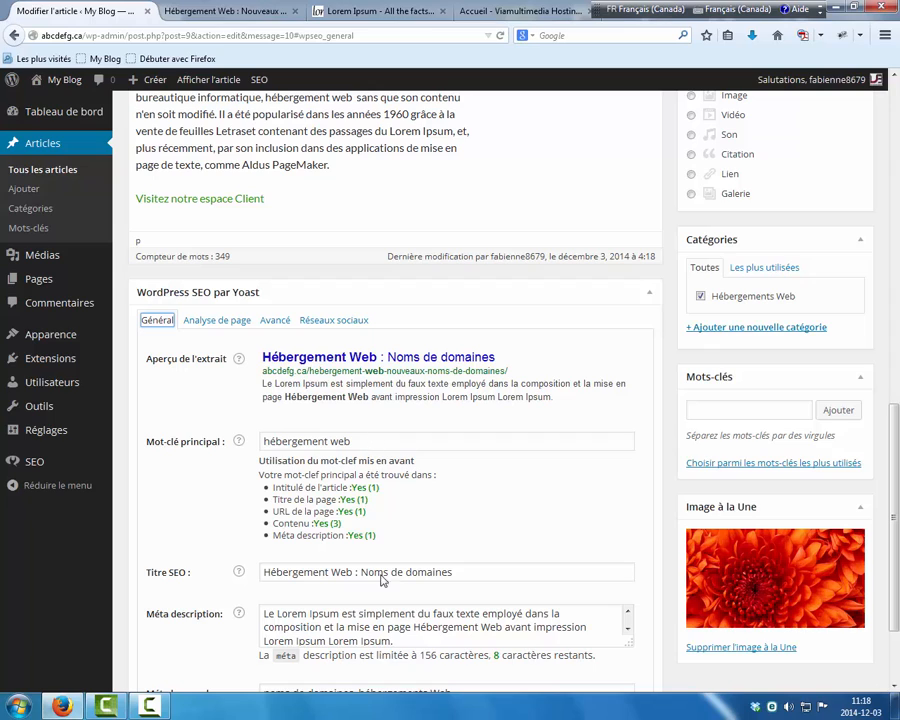
left_click(466, 565)
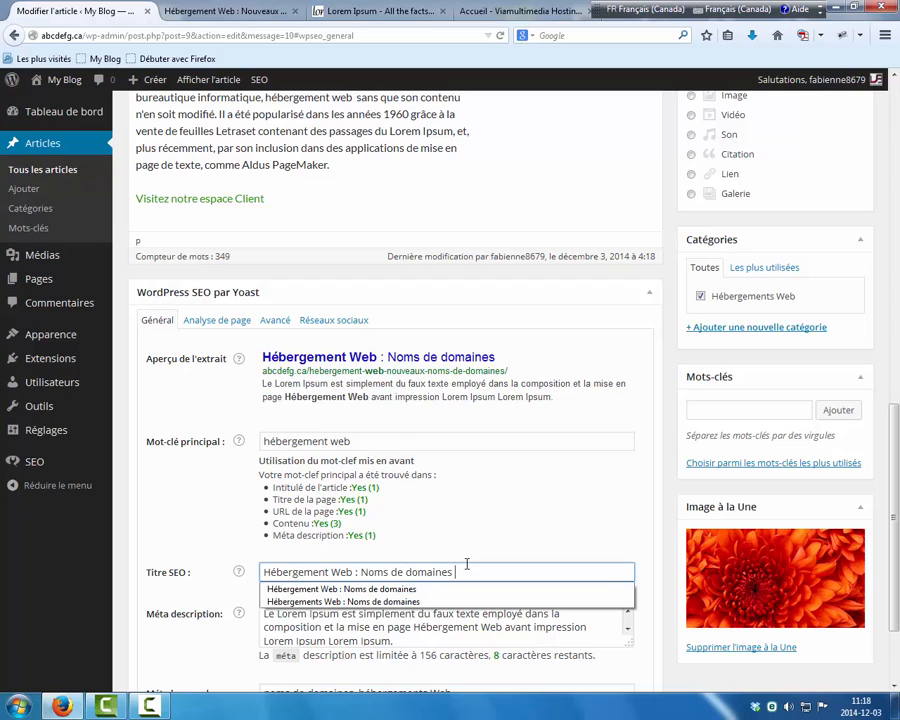
type("dispon")
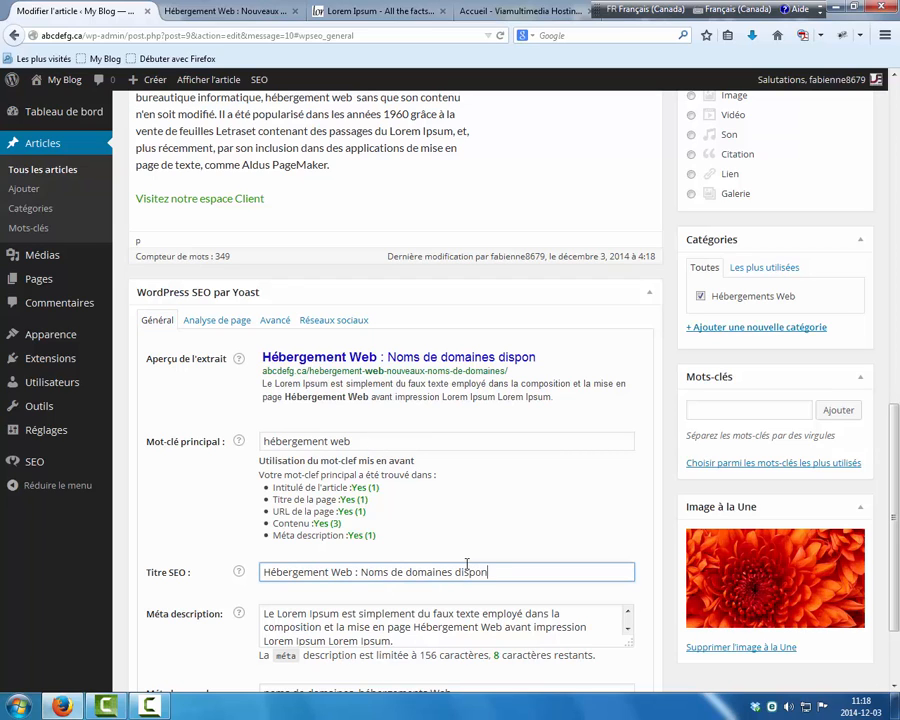
type("ibles")
Save the draft with its longer SEO title and recheck the Yoast page analysis.
scroll(603, 468, "up", 3)
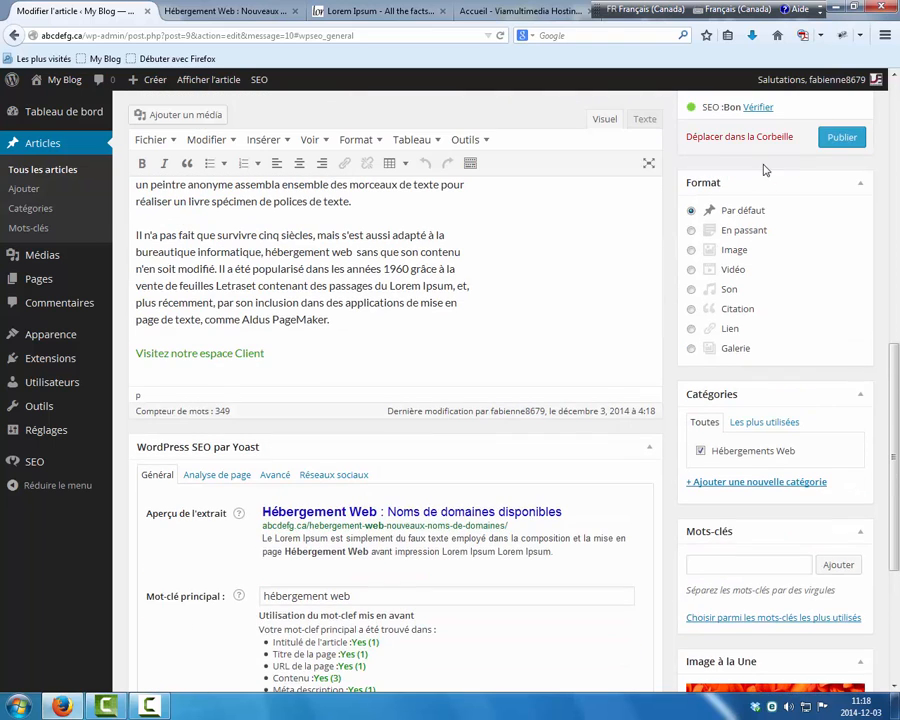
scroll(765, 170, "up", 4)
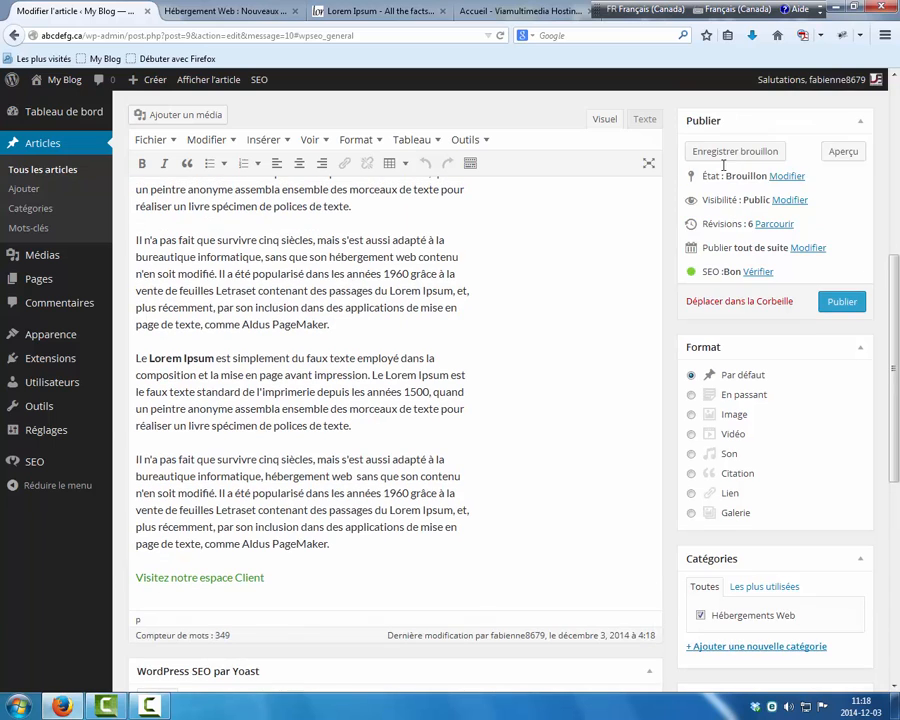
left_click(714, 150)
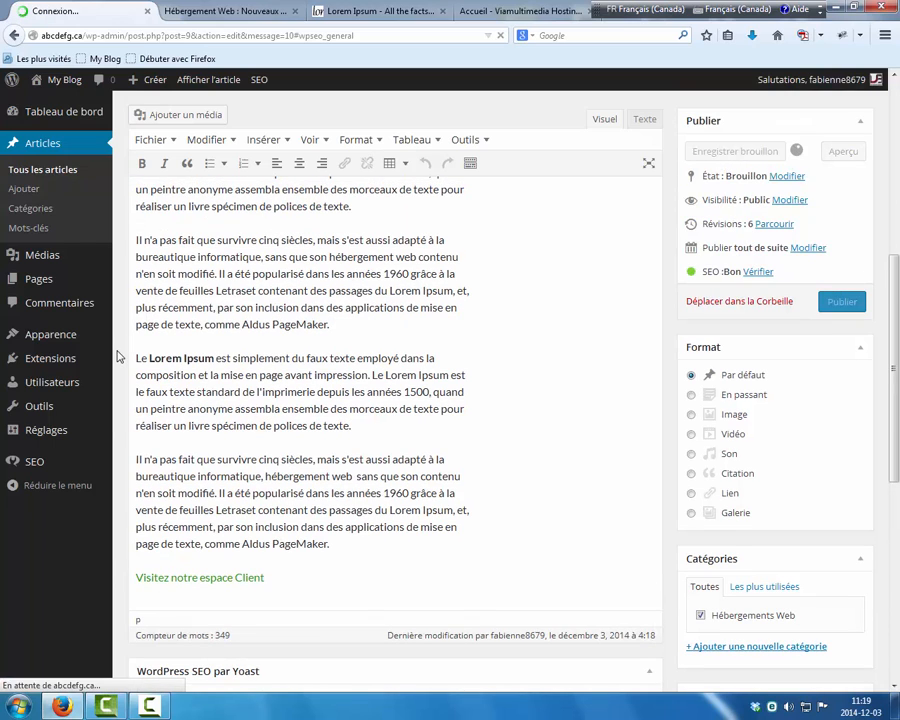
scroll(116, 357, "down", 7)
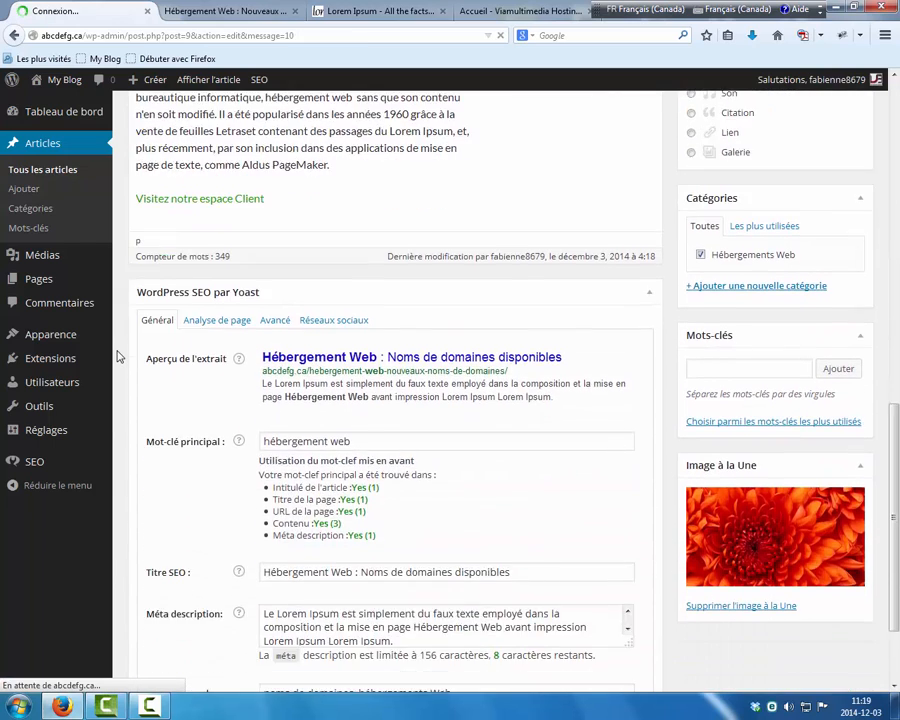
scroll(116, 357, "down", 3)
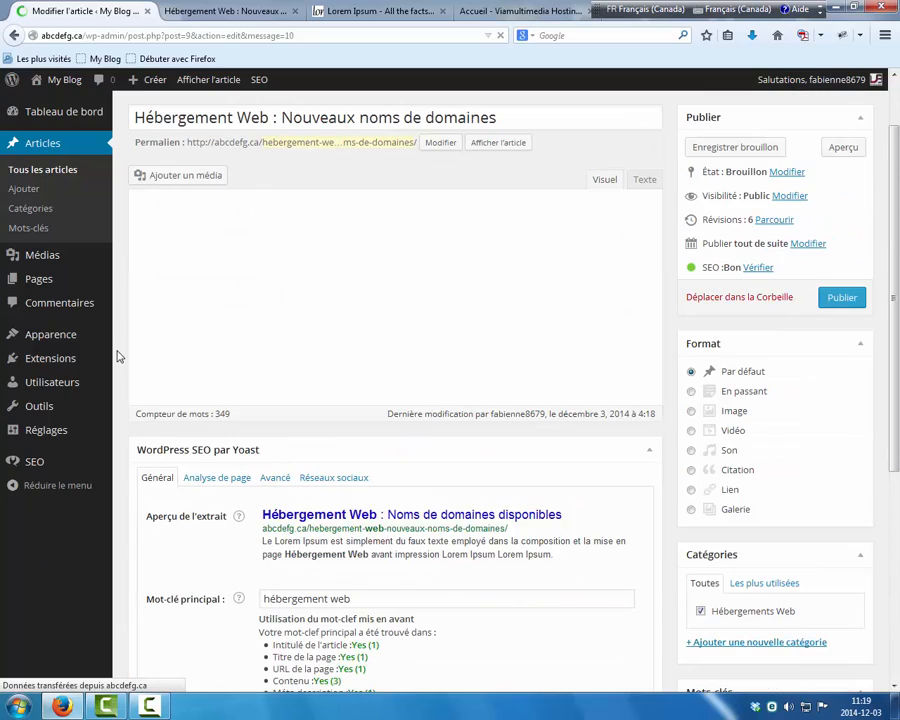
scroll(119, 357, "down", 4)
scroll(116, 357, "down", 4)
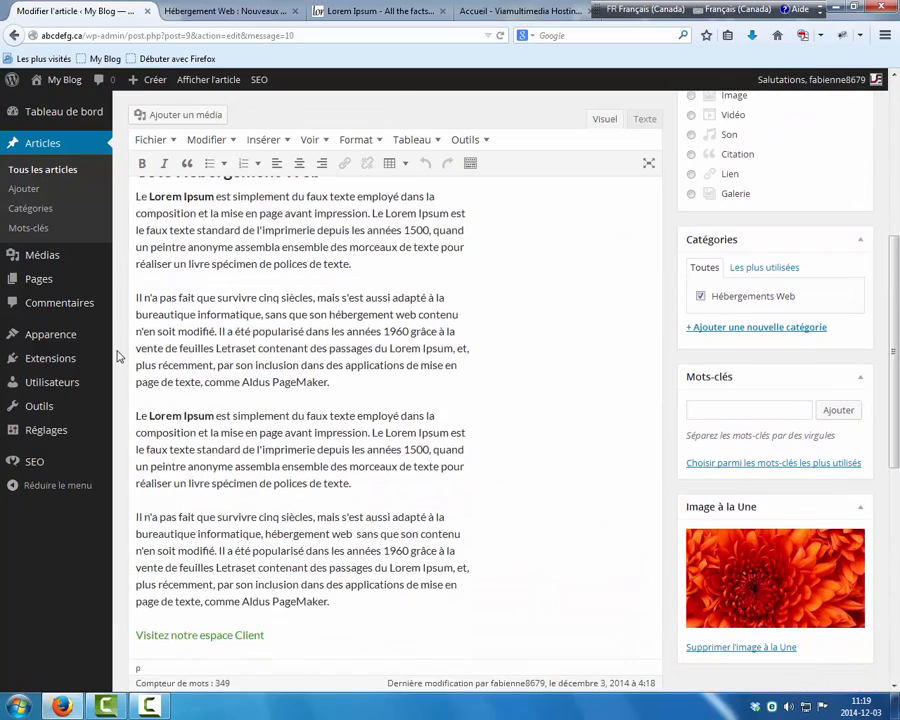
scroll(400, 450, "down", 4)
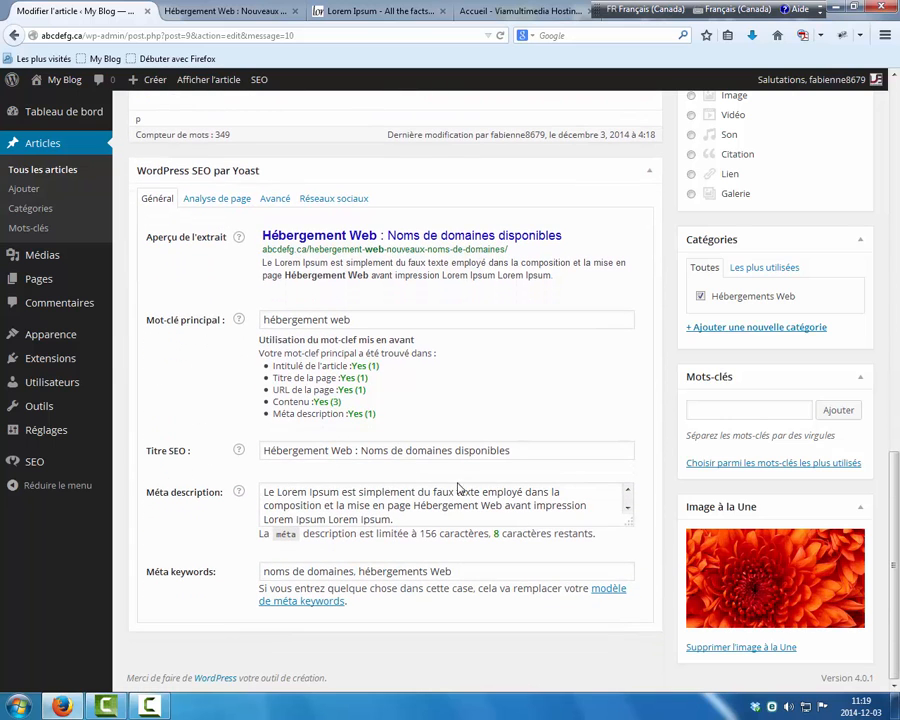
left_click(225, 200)
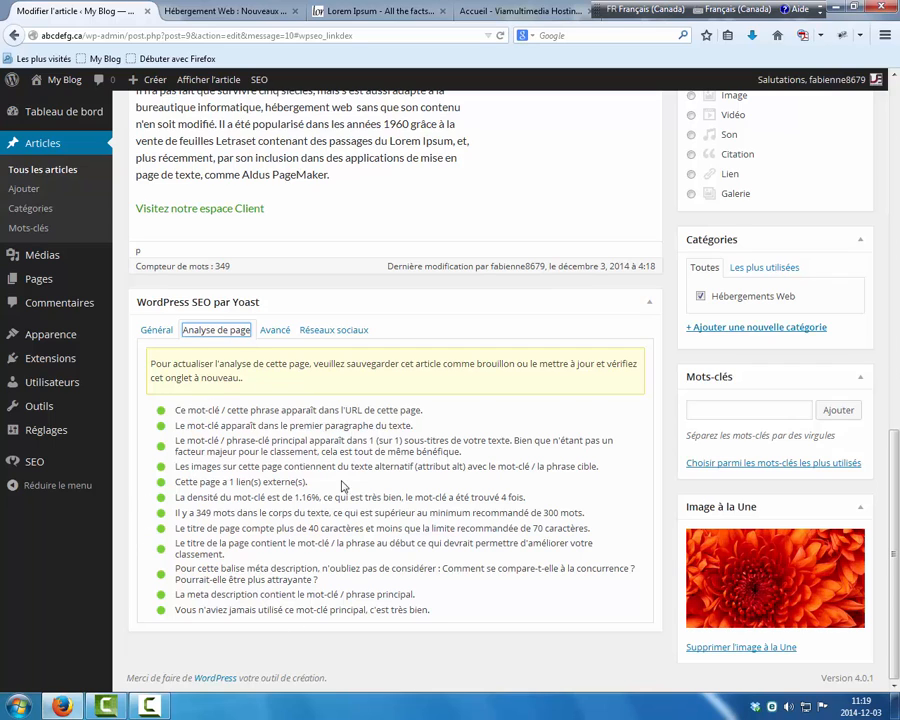
Review the Facebook title and description fields in the Yoast social settings, comparing them with the general SEO settings.
left_click(320, 331)
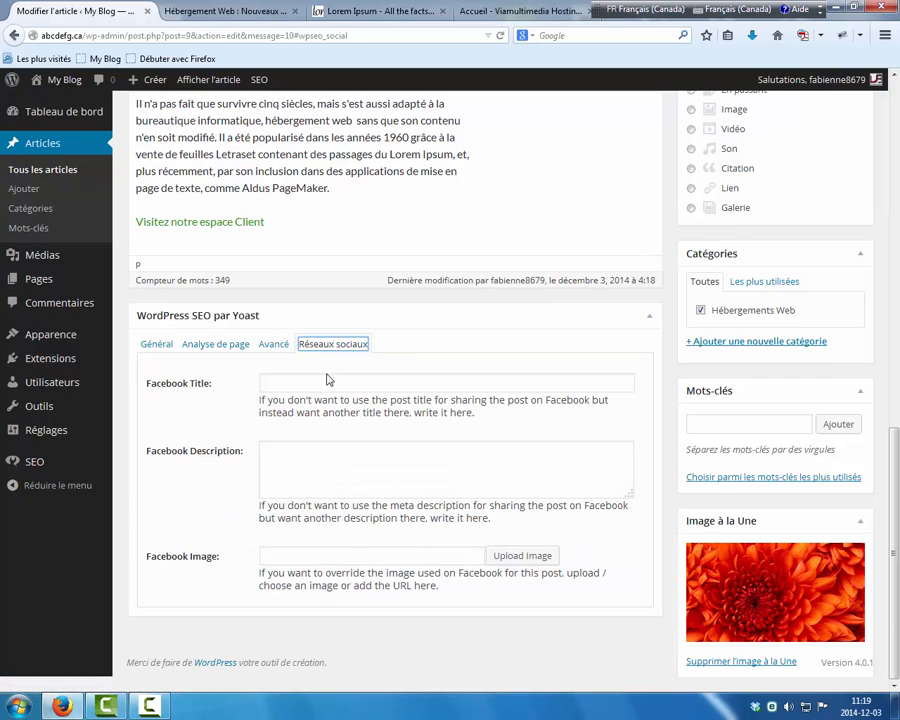
left_click(267, 385)
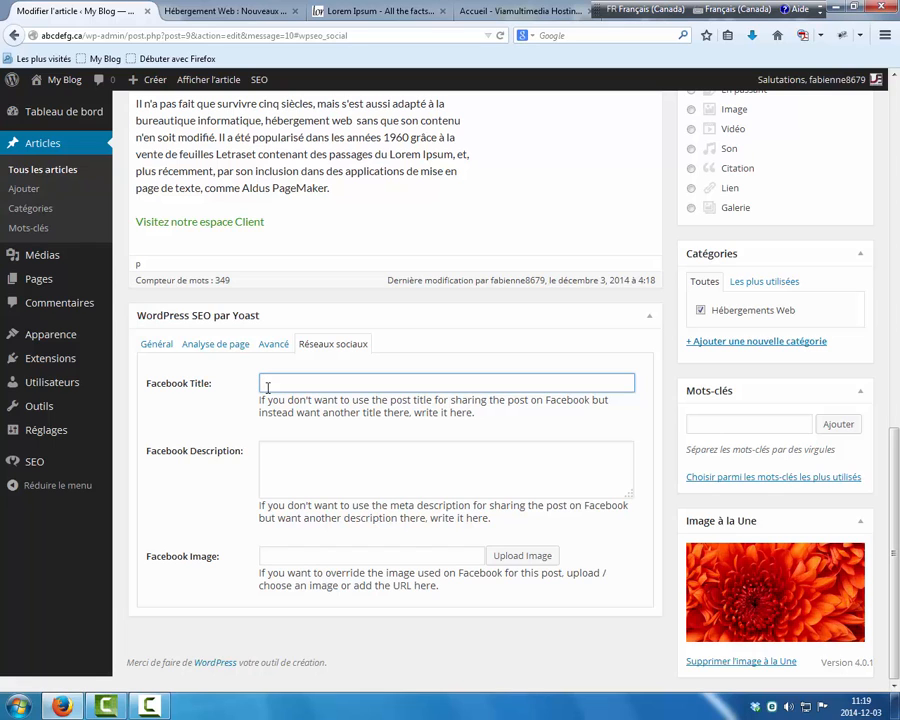
left_click(158, 345)
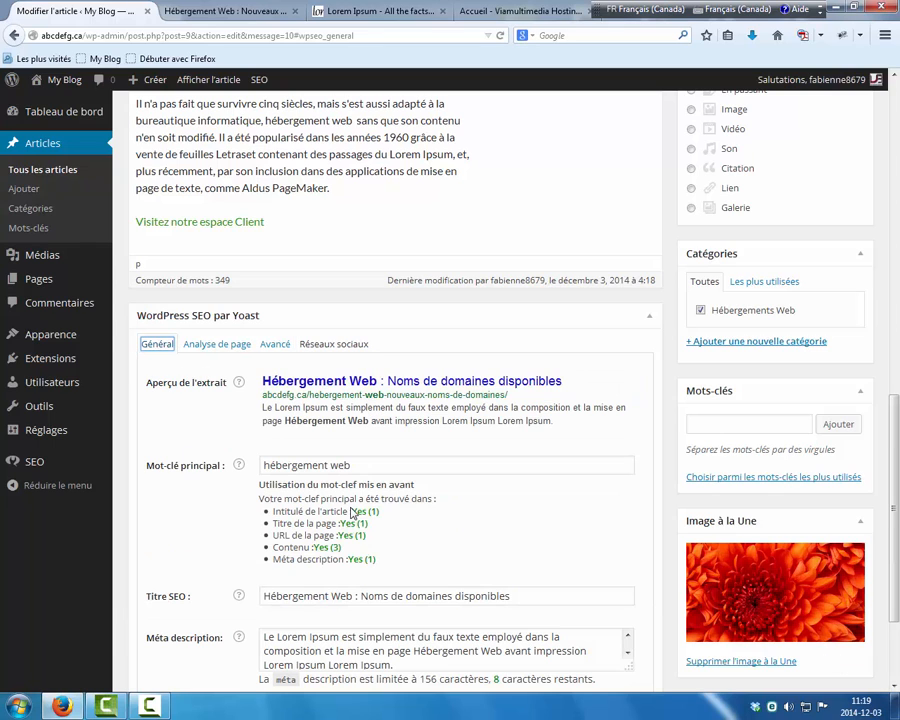
left_click(329, 345)
left_click(338, 467)
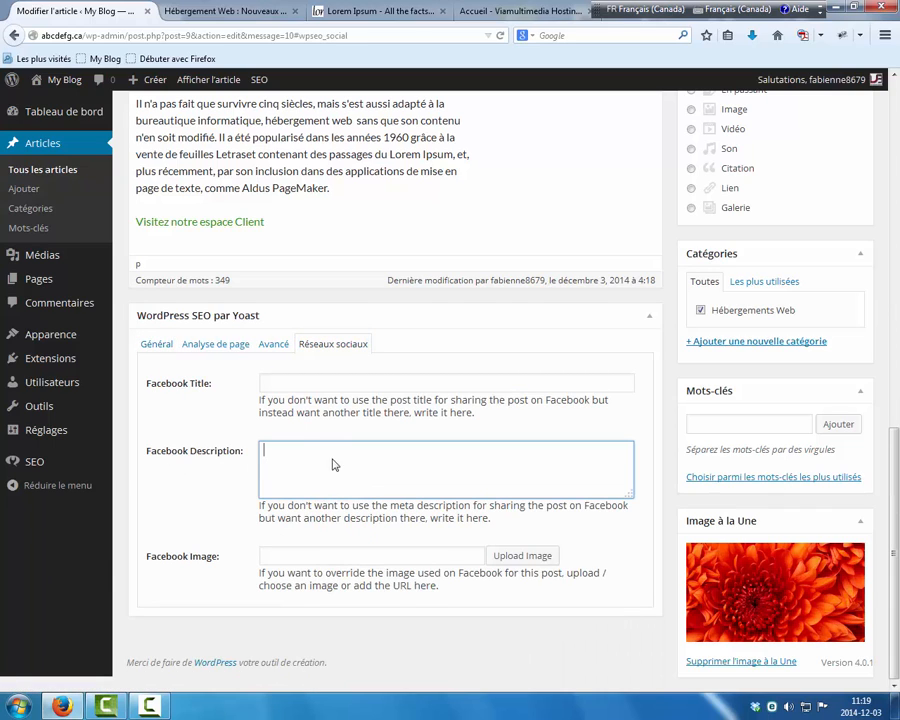
Review the advanced Yoast settings for the article, from meta robots and sitemap options to the canonical URL and 301 redirect.
left_click(272, 343)
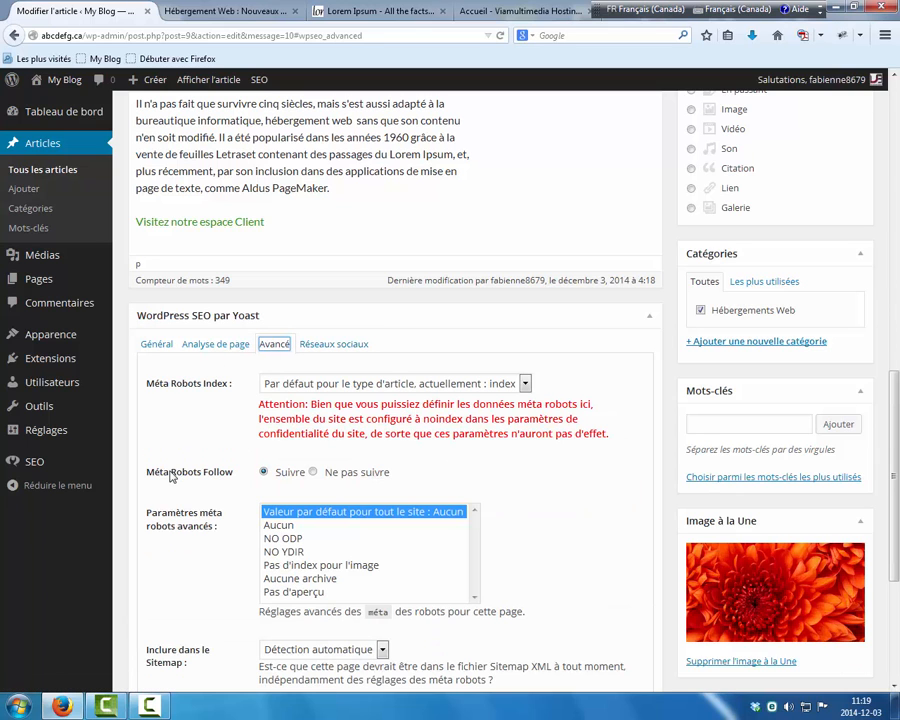
scroll(144, 479, "down", 3)
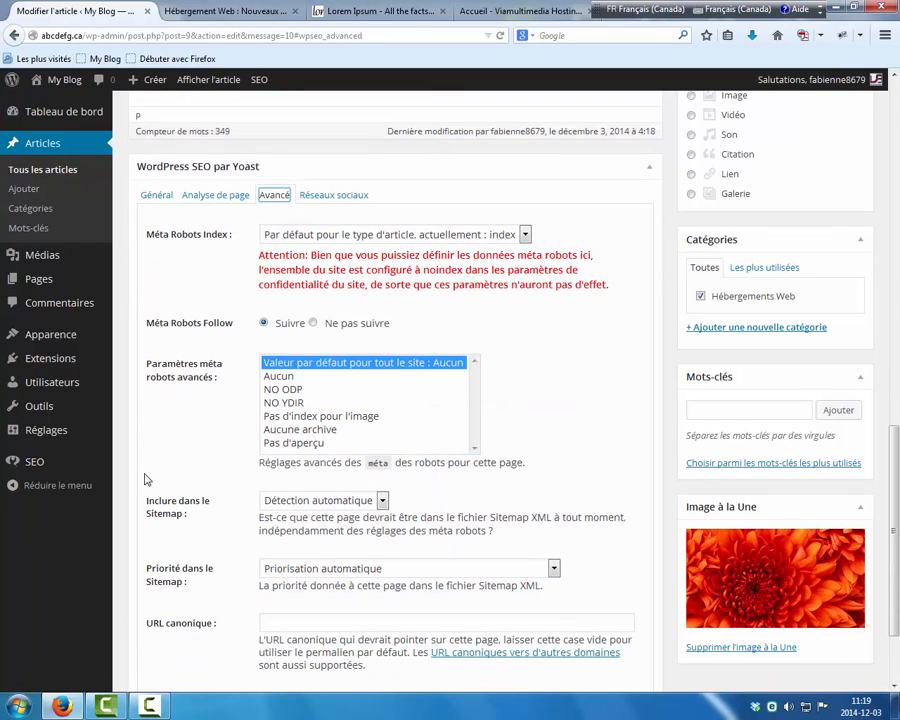
scroll(150, 462, "down", 3)
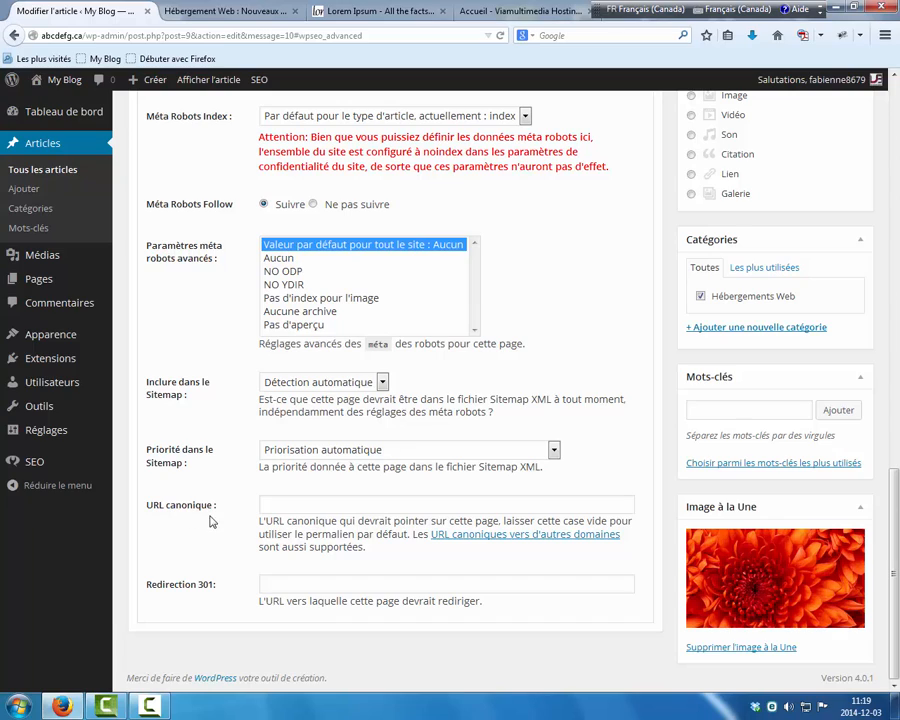
Reload the article preview in the browser and look over its title and first paragraphs.
scroll(140, 514, "up", 5)
scroll(141, 518, "up", 2)
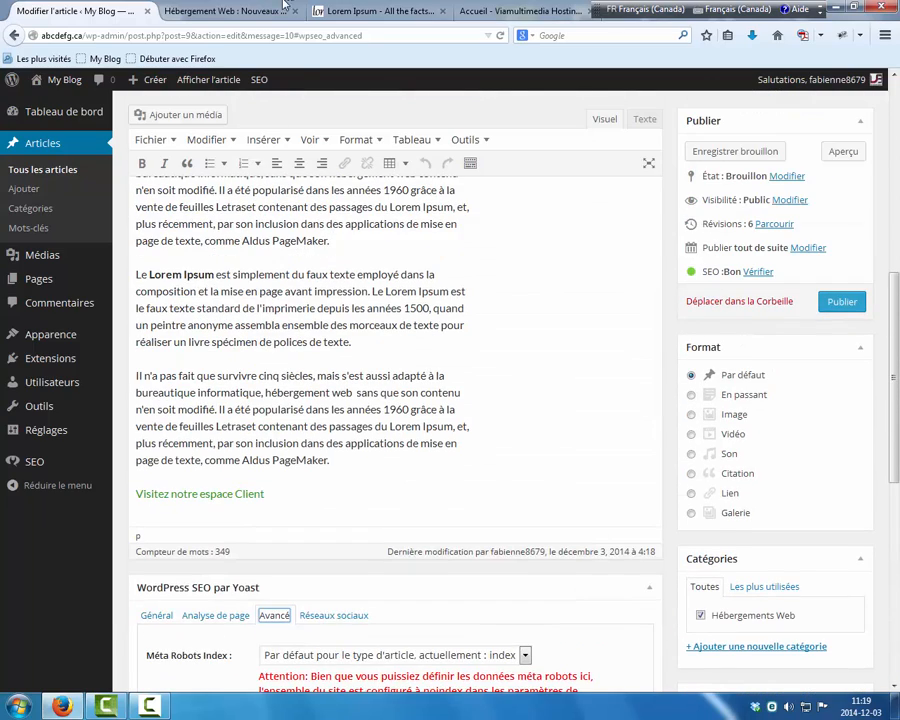
left_click(225, 11)
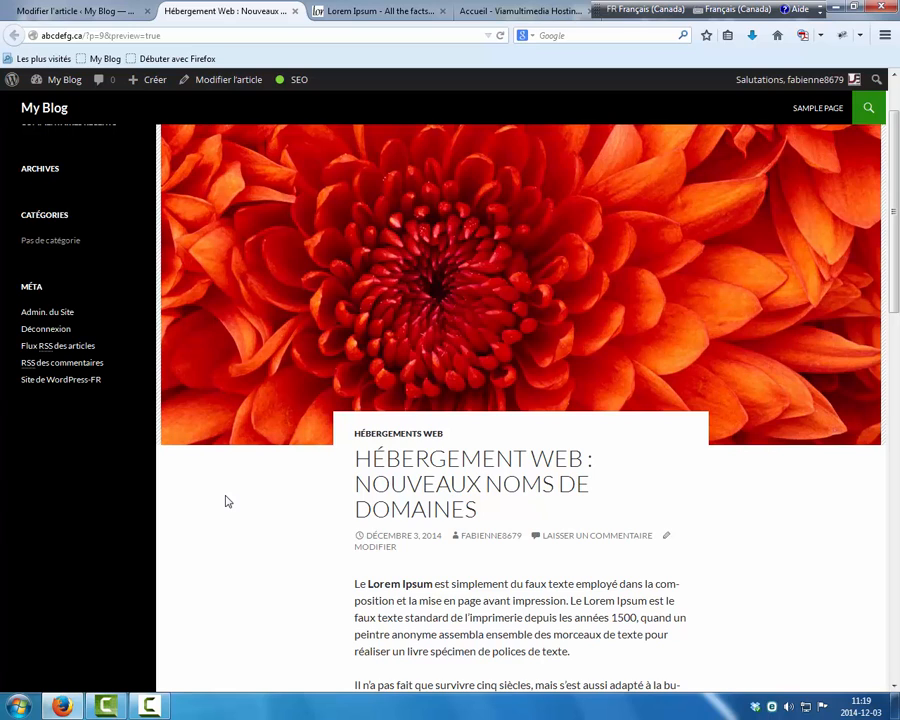
key("F5")
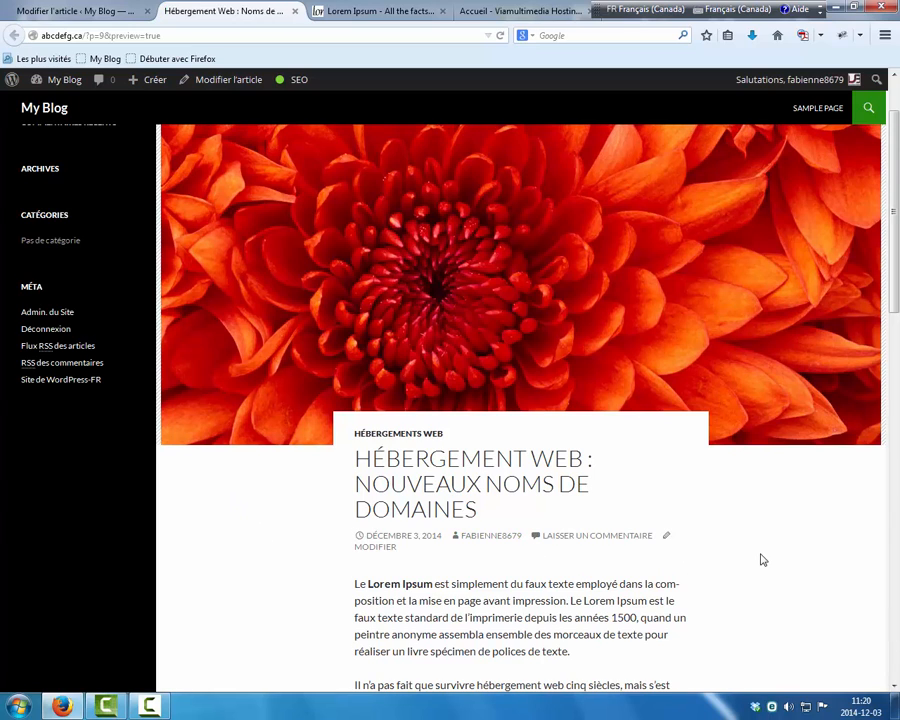
scroll(760, 560, "down", 3)
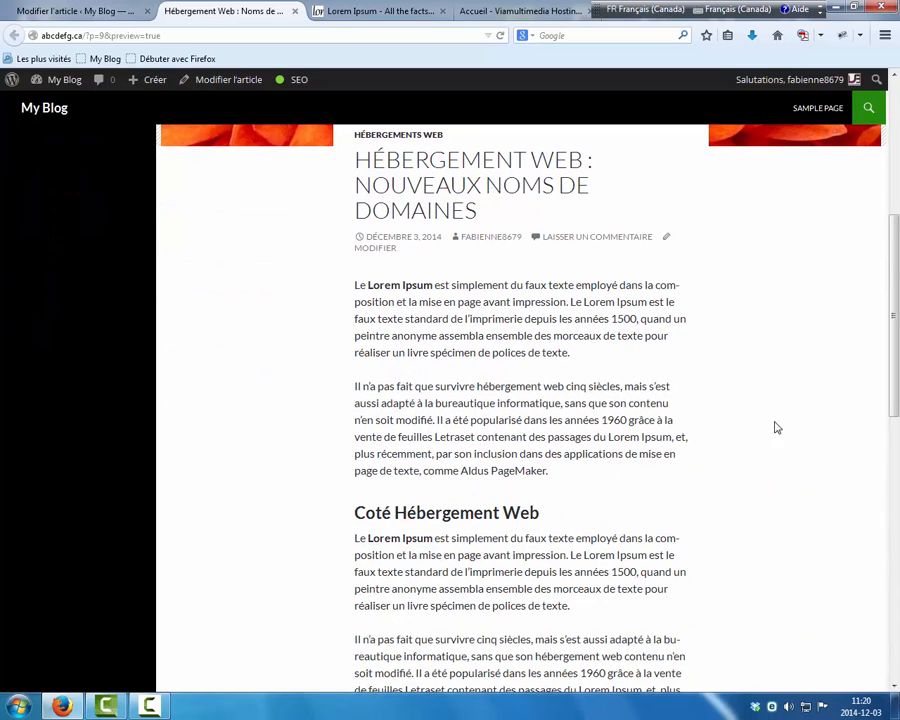
left_click(842, 35)
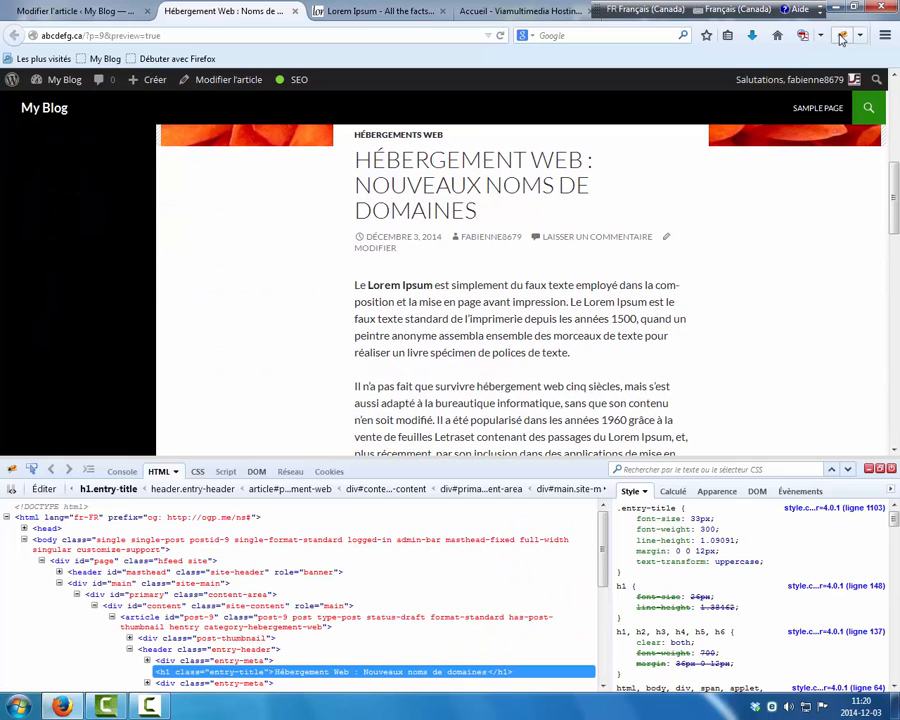
left_click(32, 469)
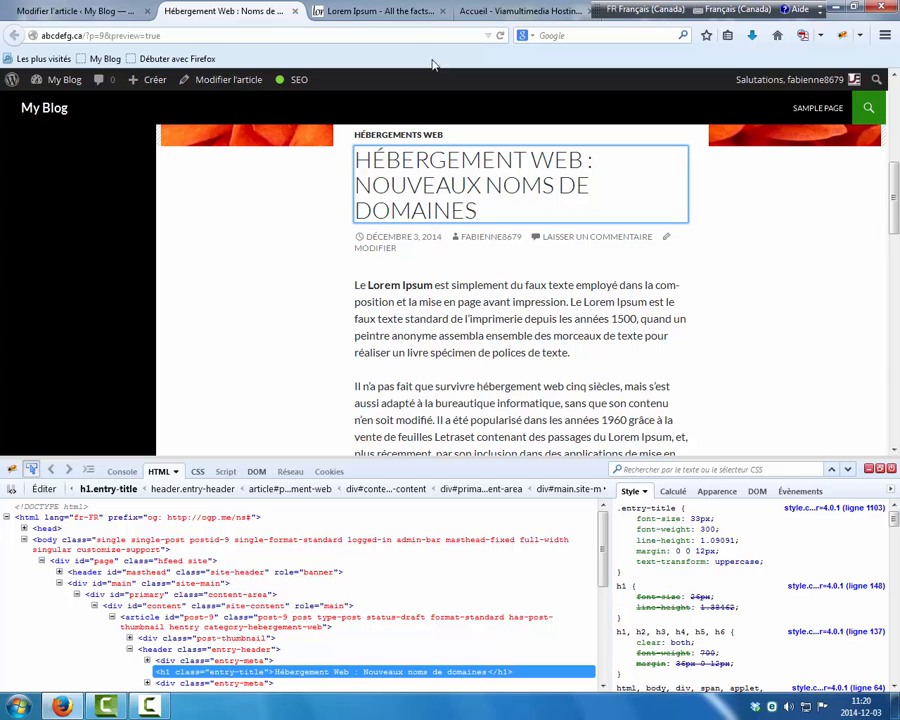
left_click(434, 362)
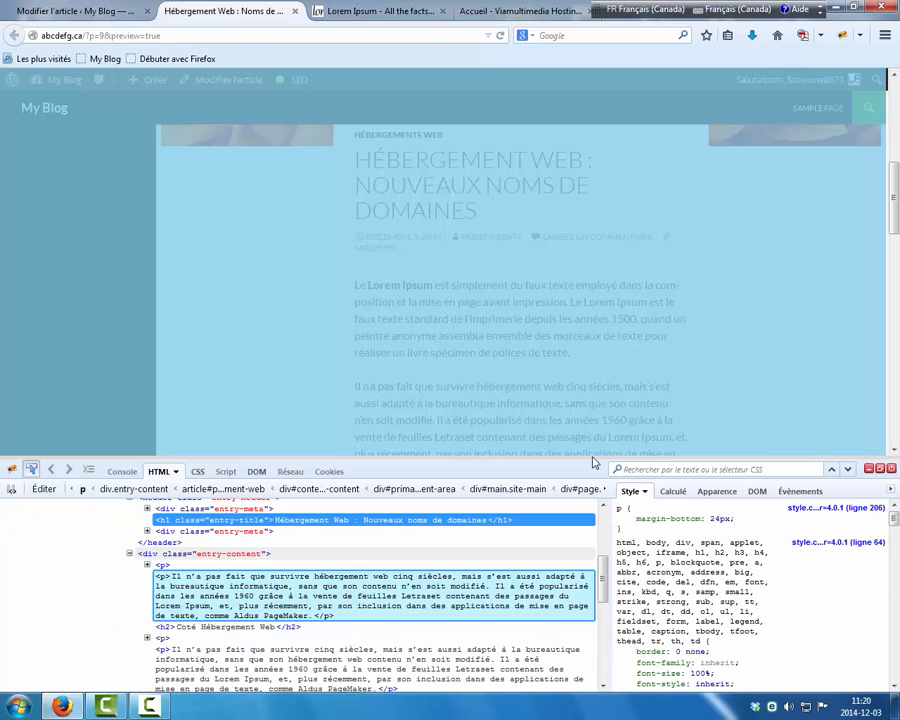
left_click(891, 469)
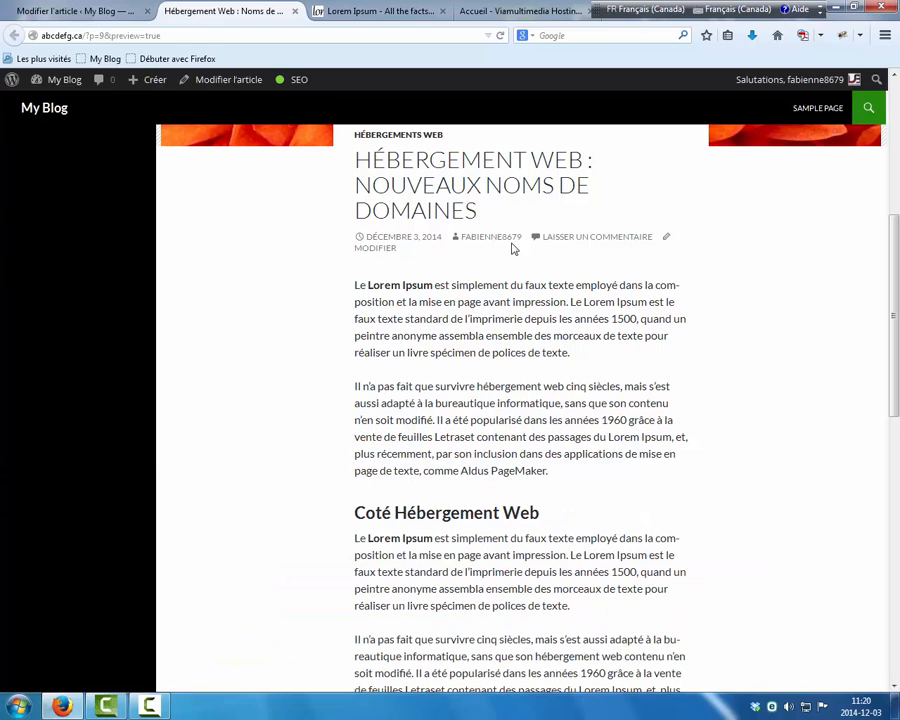
Inspect the HTML tag of the article title in the preview with Firebug.
left_click(840, 36)
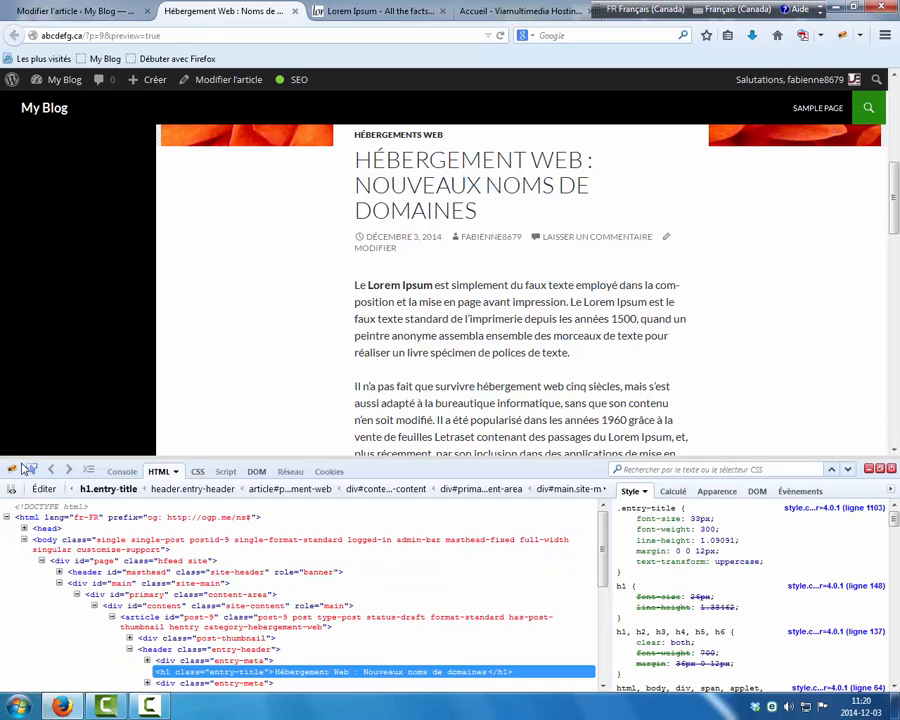
left_click(32, 469)
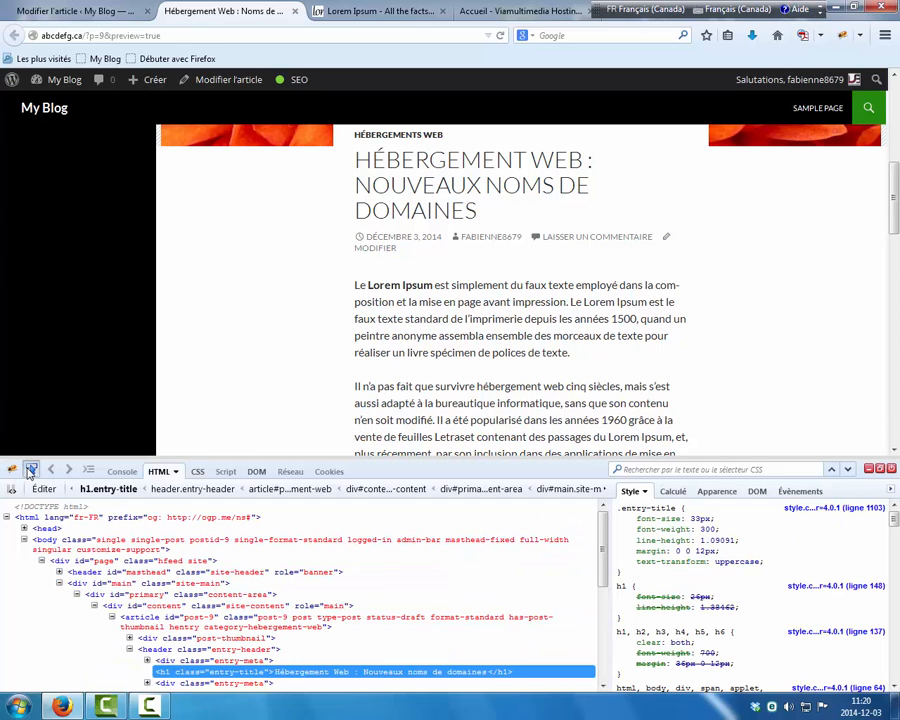
left_click(475, 183)
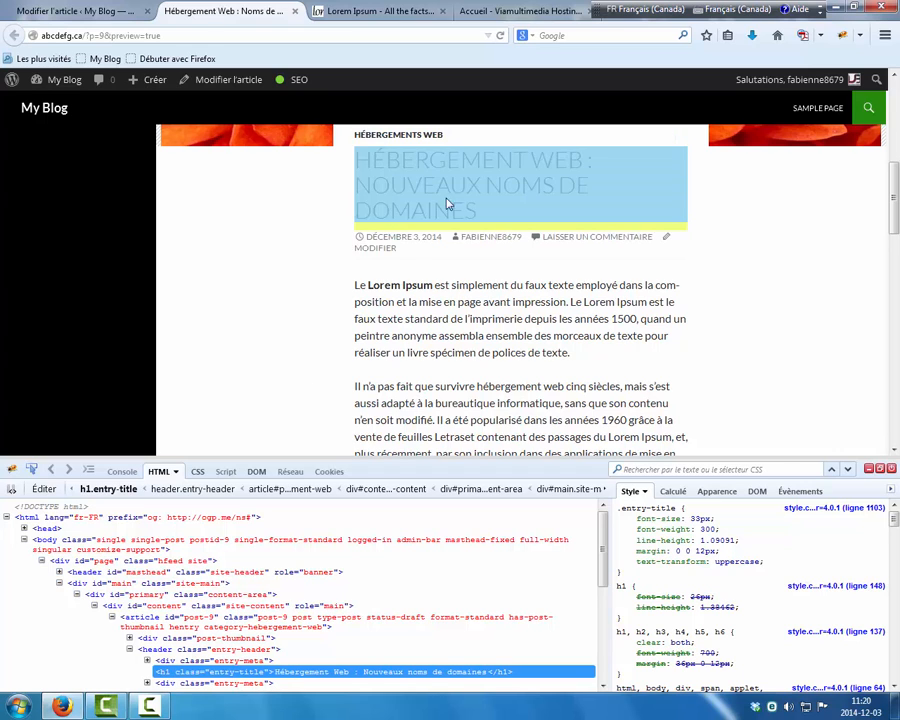
Inspect the HTML tag of the "Coté Hébergement Web" subheading, close the inspector and review the remaining paragraphs of the preview.
scroll(790, 317, "down", 3)
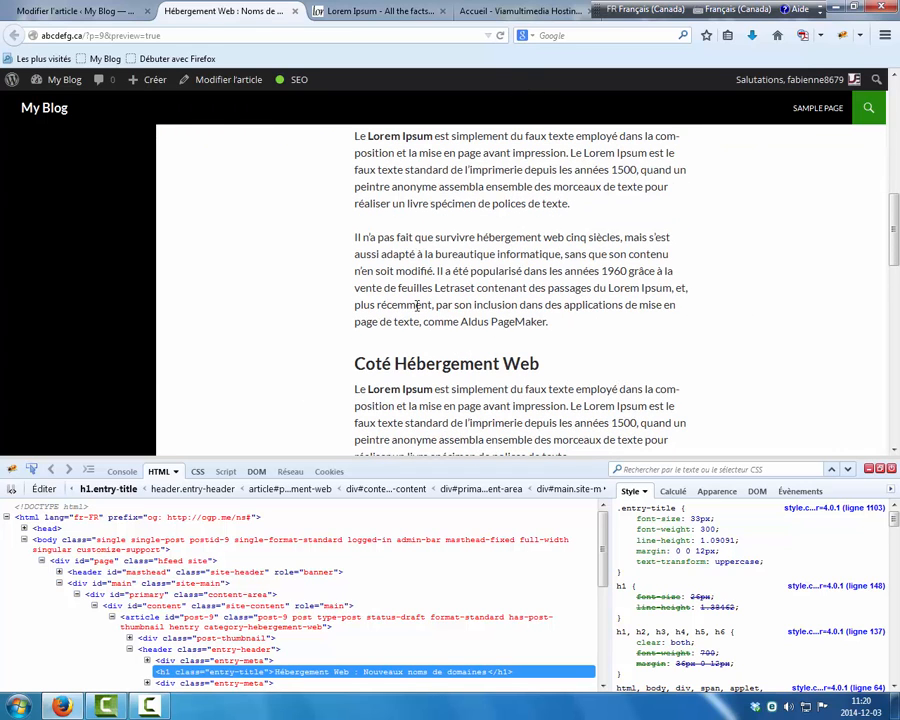
key("ctrl+shift+c")
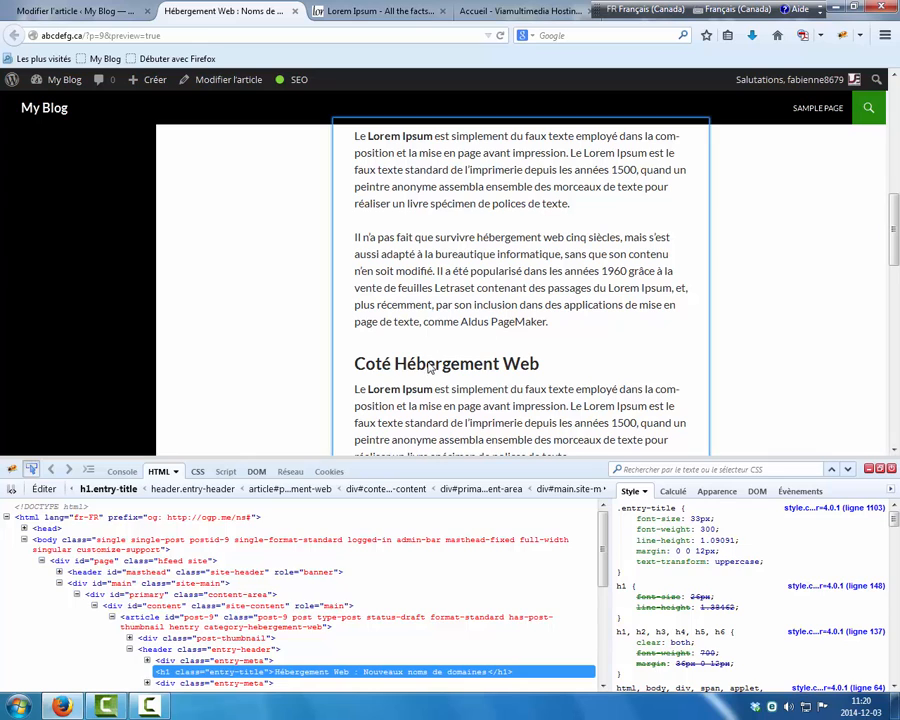
left_click(427, 365)
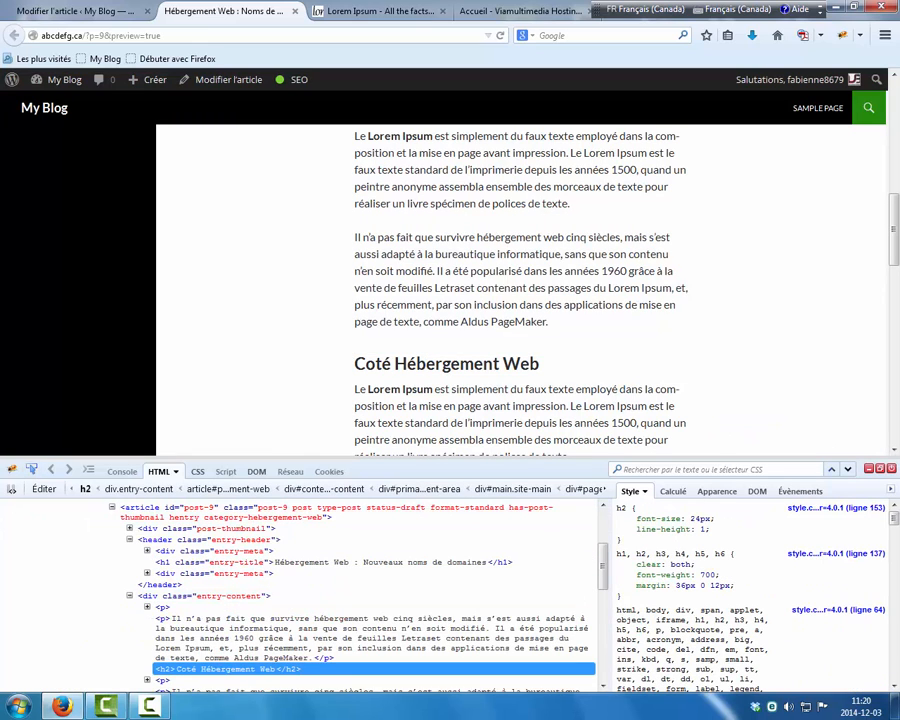
left_click(891, 468)
scroll(732, 472, "down", 5)
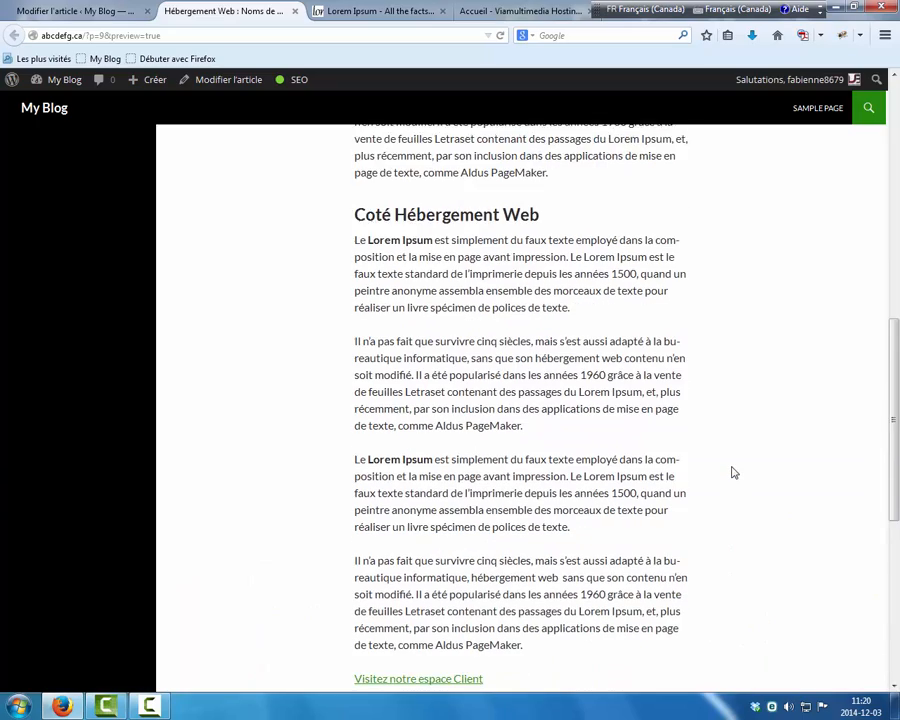
scroll(732, 472, "up", 2)
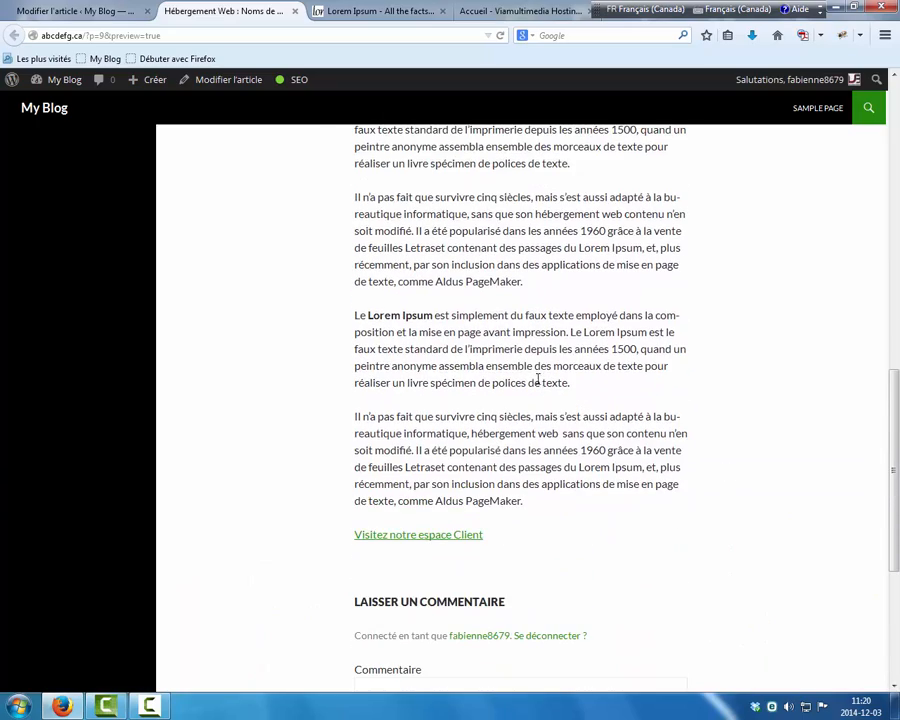
Inspect the HTML tag and alt text of the flower header image with Firebug, close the inspector and look over the whole preview.
scroll(533, 382, "up", 7)
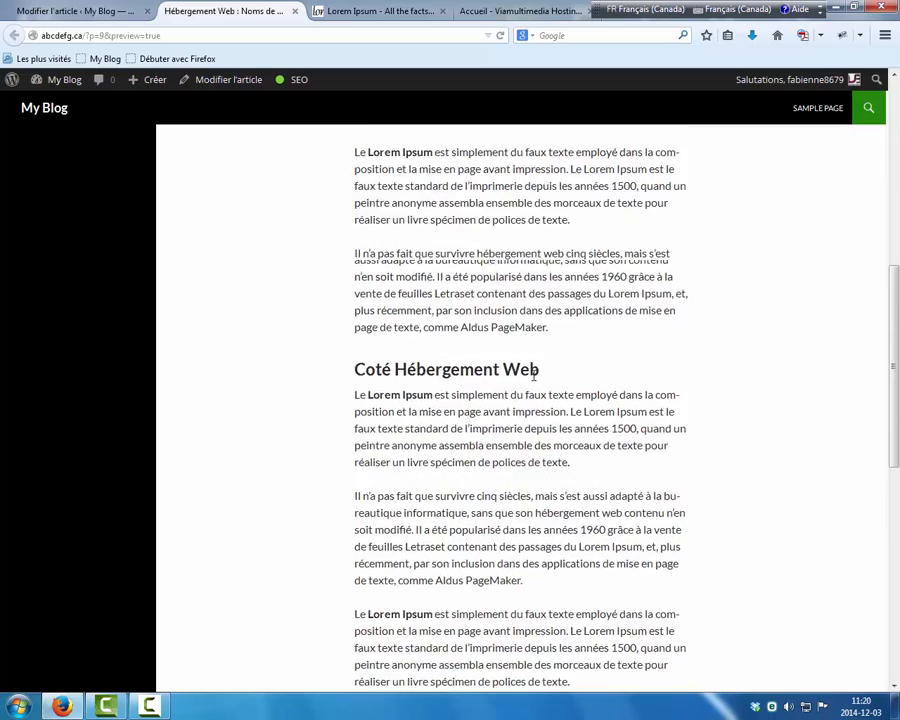
scroll(533, 375, "up", 3)
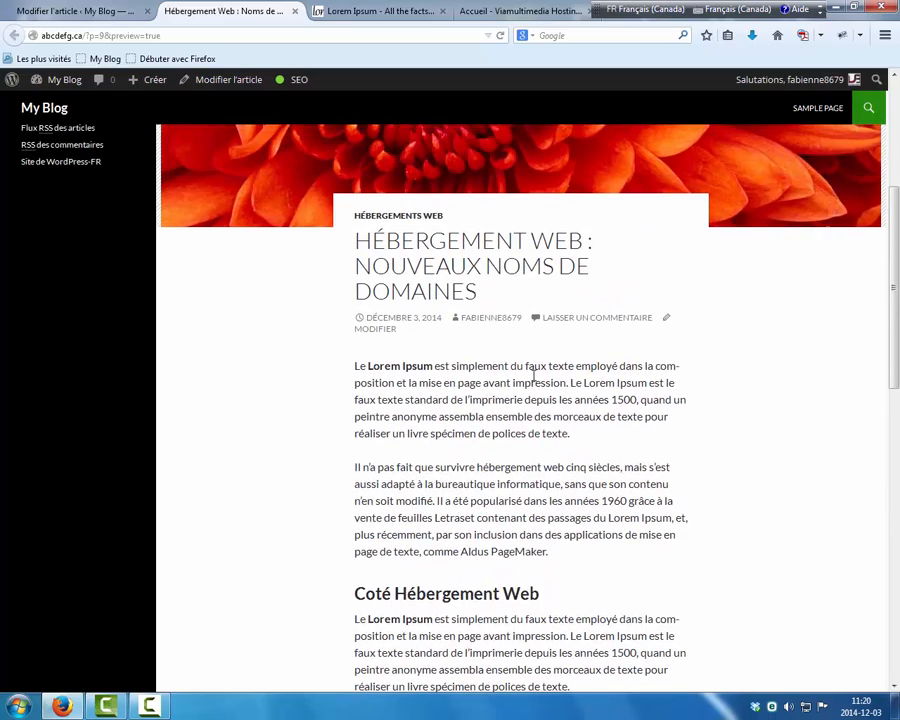
scroll(533, 376, "down", 1)
scroll(533, 376, "up", 6)
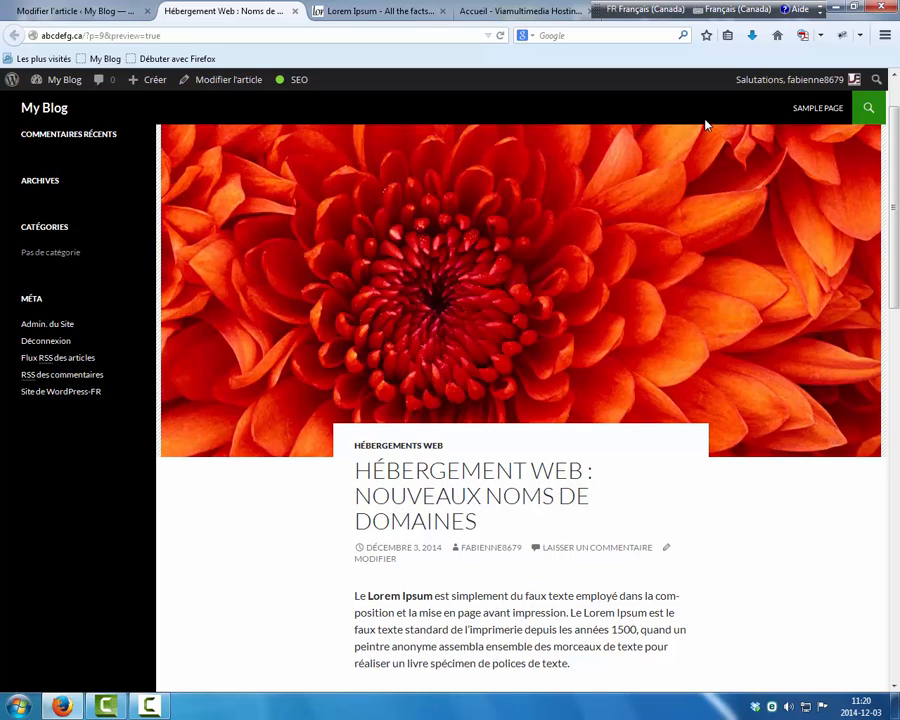
left_click(842, 35)
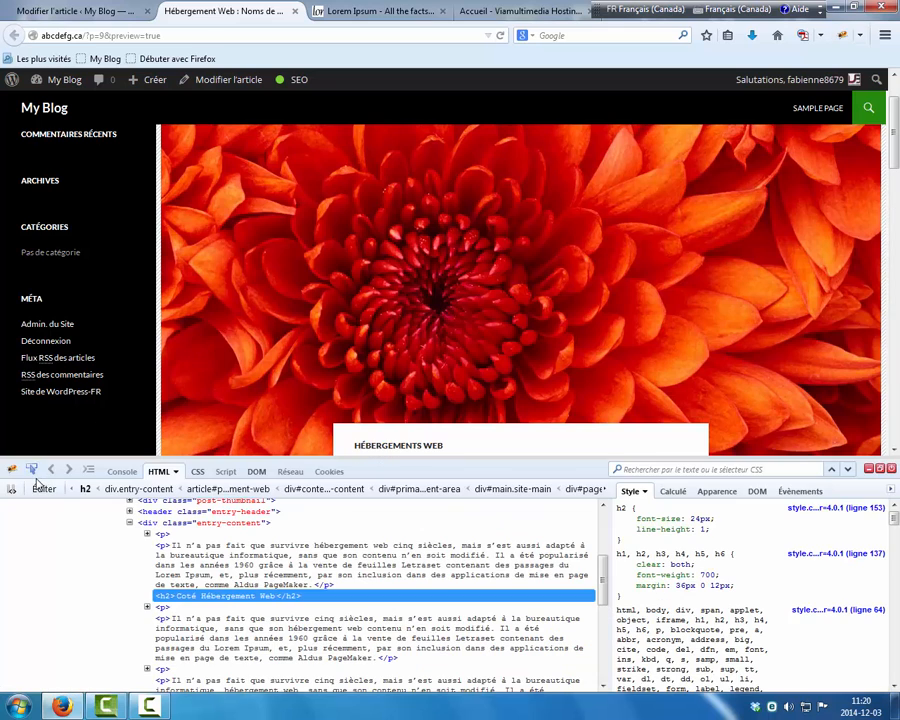
left_click(31, 469)
left_click(241, 350)
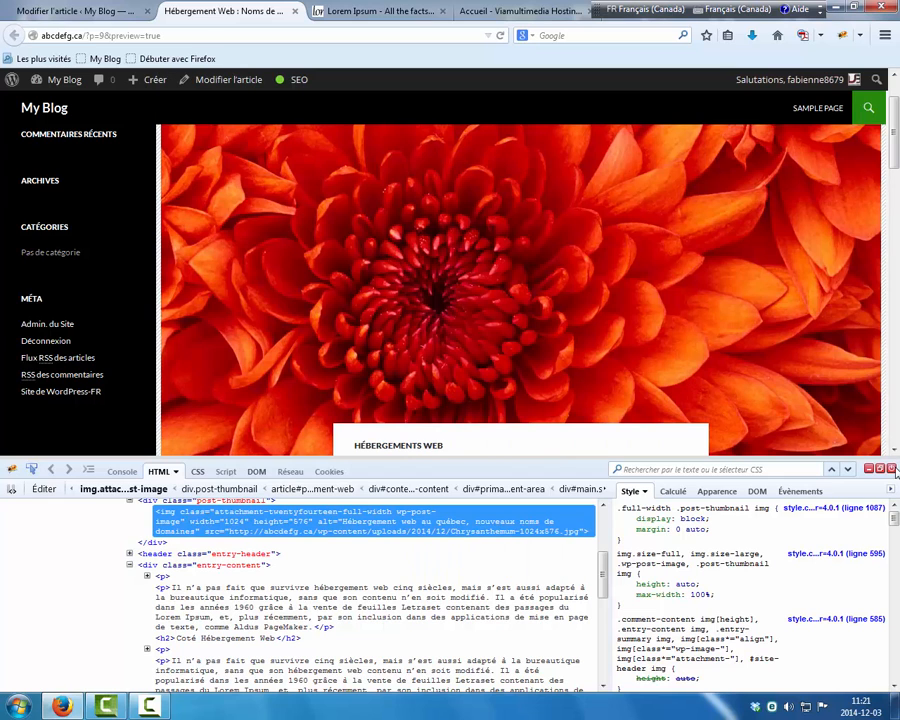
key("F12")
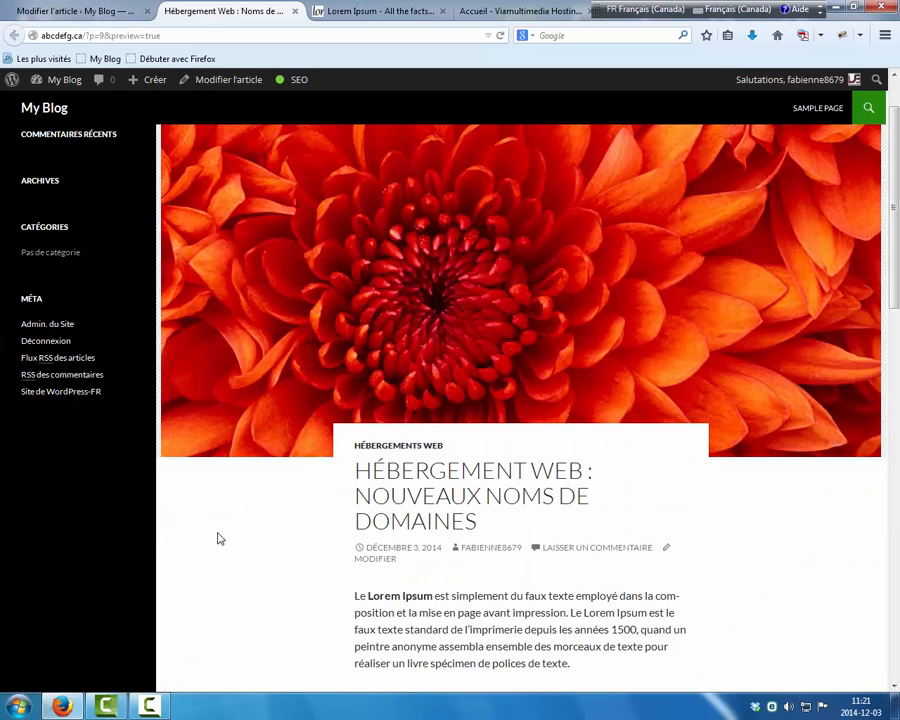
scroll(215, 539, "down", 5)
scroll(223, 539, "down", 6)
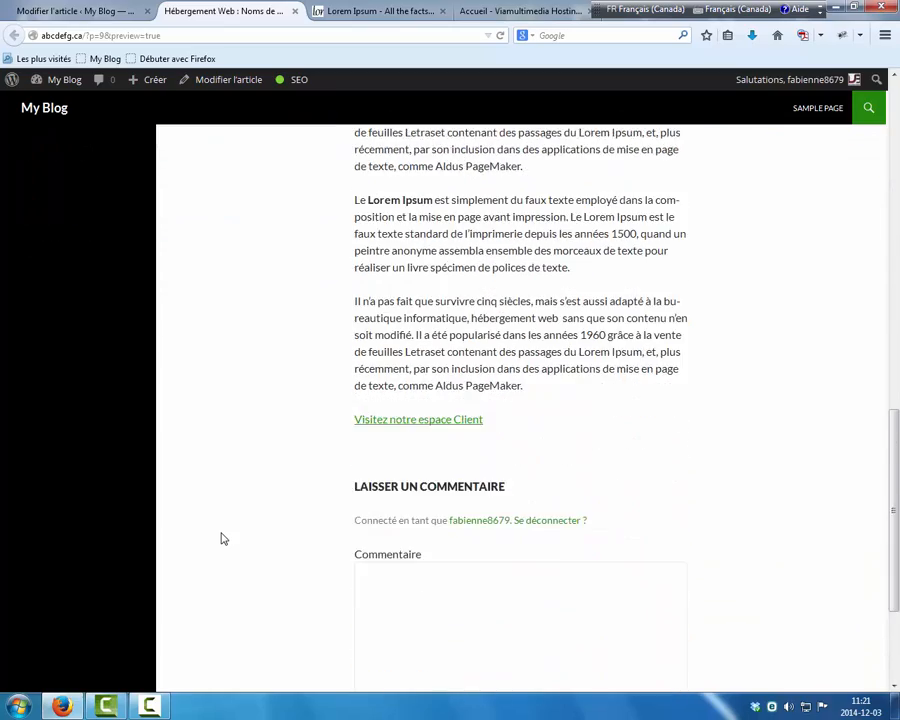
scroll(223, 539, "up", 8)
scroll(223, 539, "up", 8)
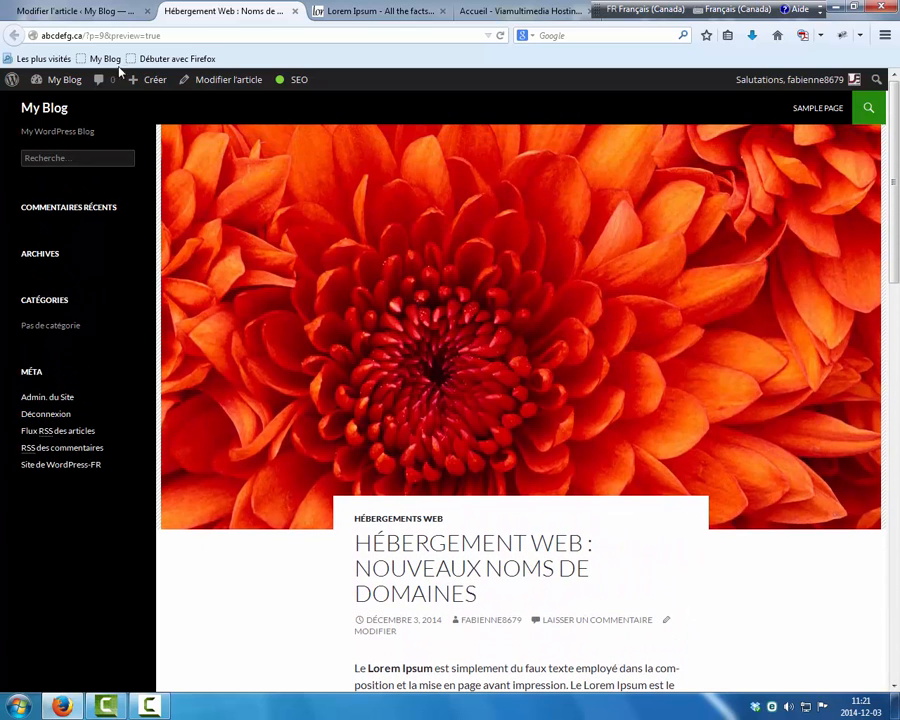
Open the WordPress dashboard from the preview, look at the media and SEO submenu entries, and return to the site.
left_click(66, 87)
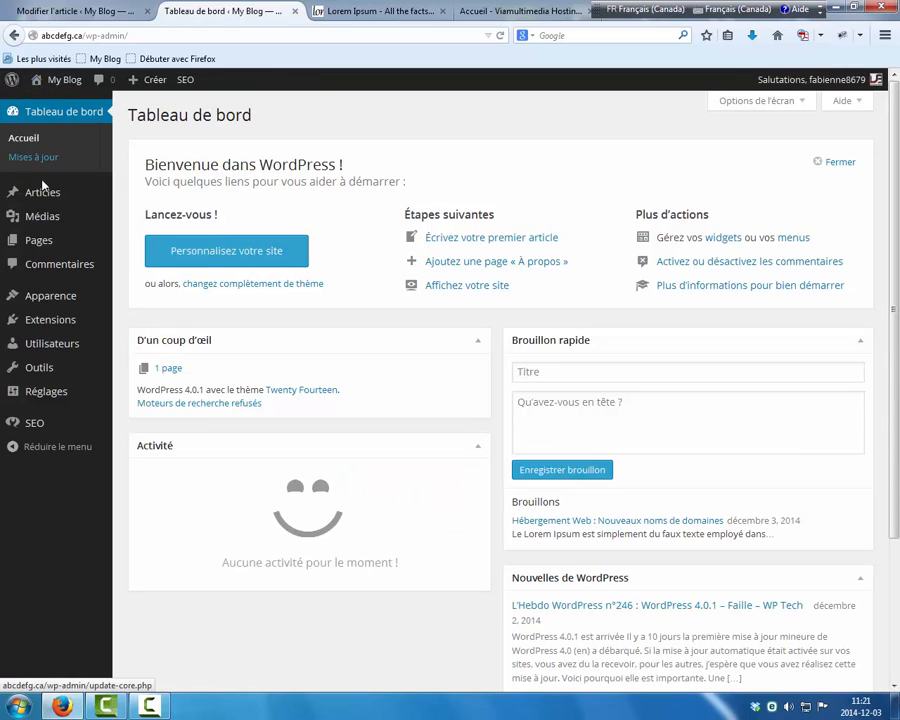
mouse_move(36, 224)
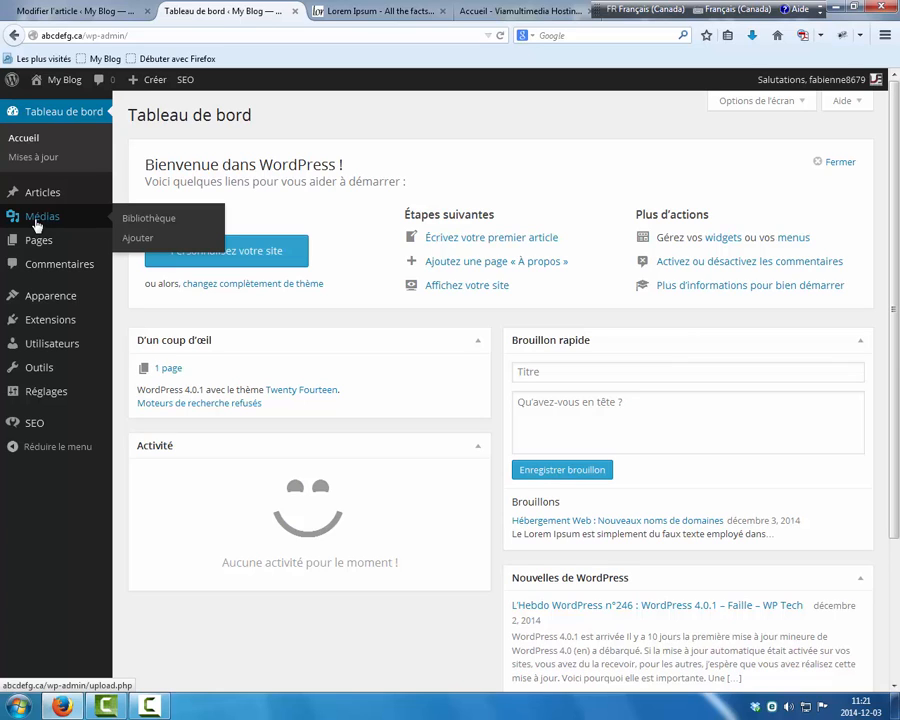
mouse_move(42, 425)
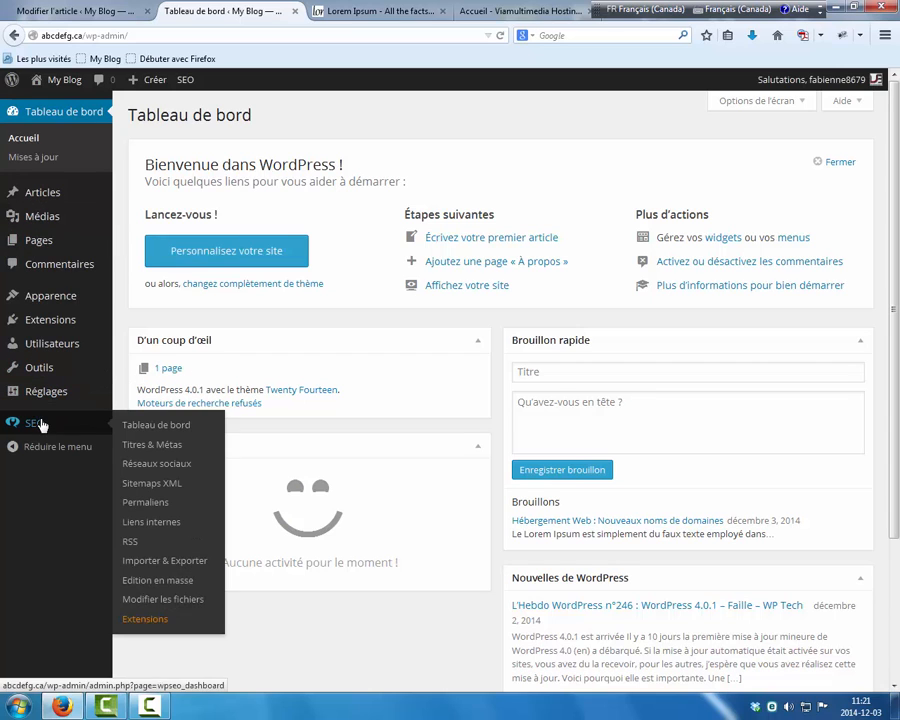
left_click(73, 86)
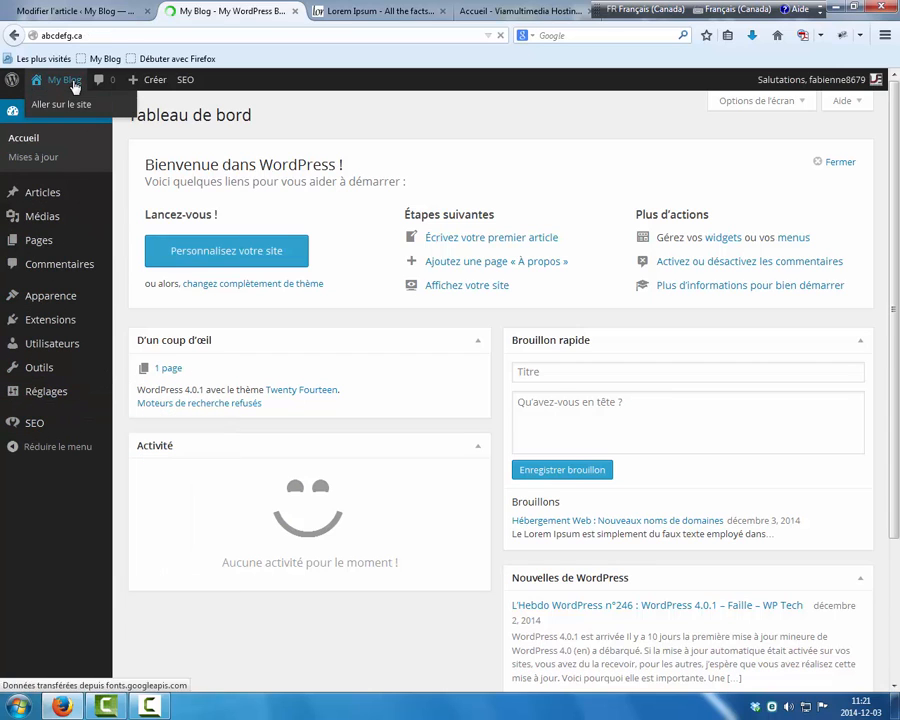
Close the site preview and return to the article editor, at the end of the text and the Yoast SEO section.
left_click(292, 11)
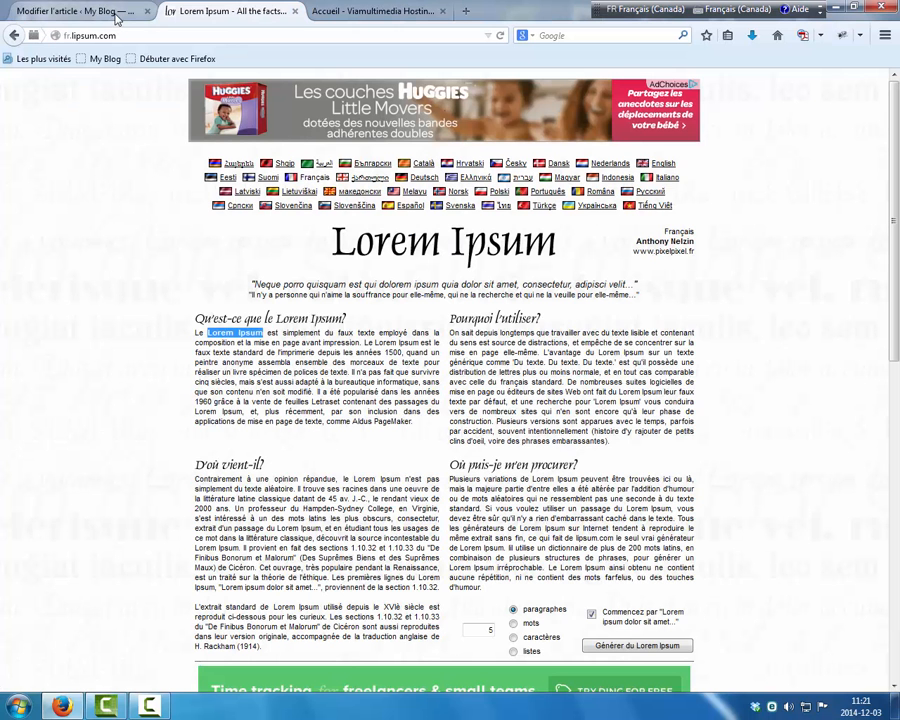
left_click(100, 11)
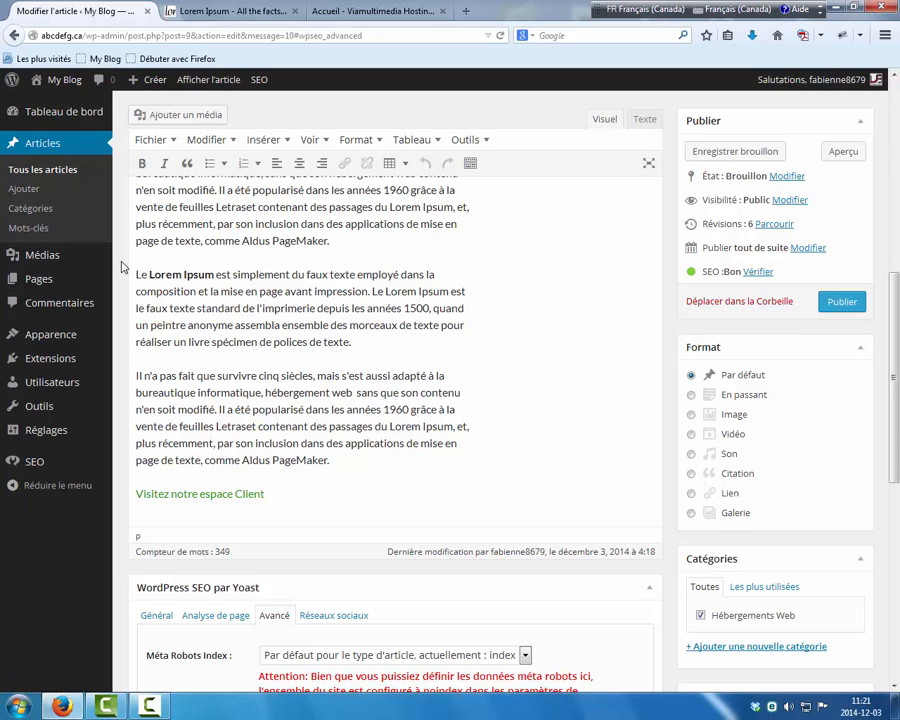
scroll(410, 277, "down", 2)
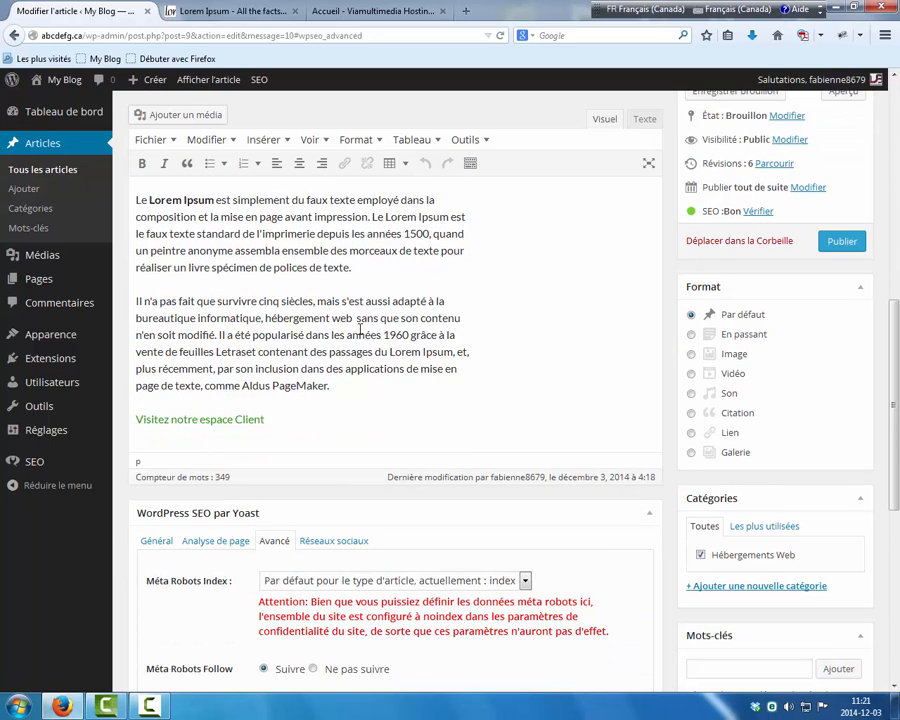